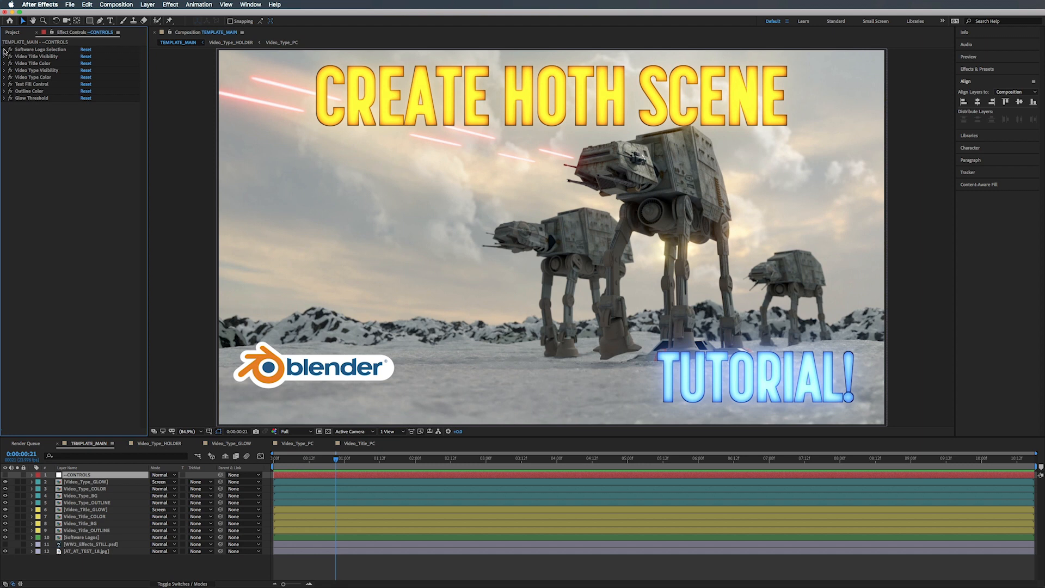
Cycle the Software Logo Selection slider up to the Premiere Pro logo and back to the Blender logo.
click(5, 49)
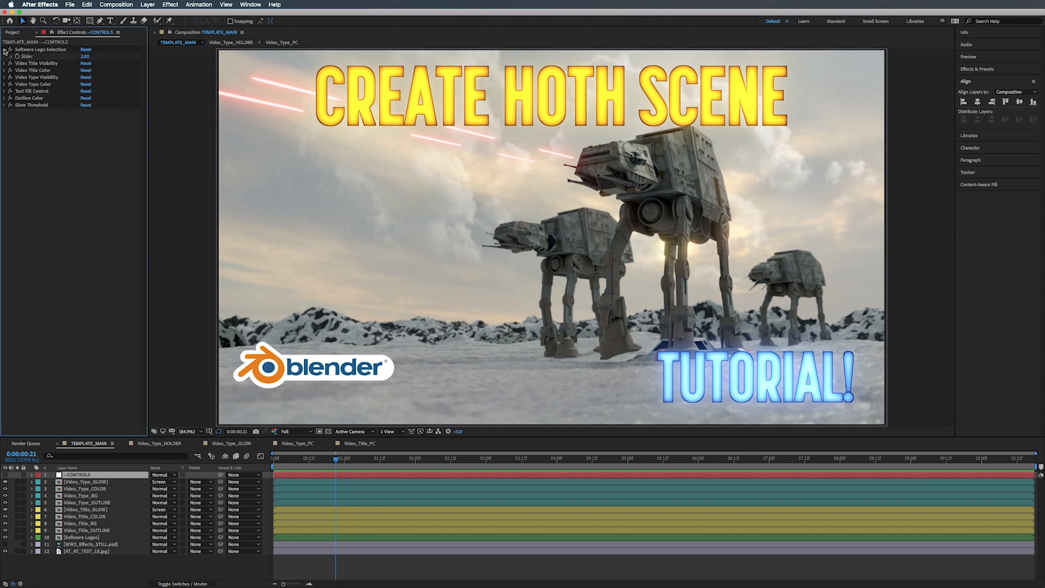
click(83, 55)
key(Up)
key(Up)
key(Up)
key(Up)
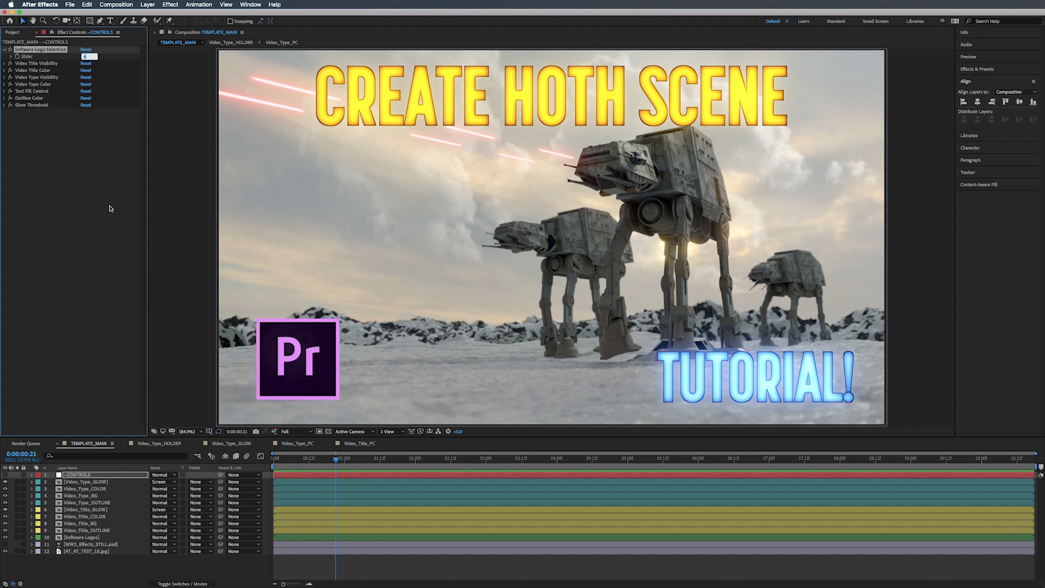
key(Down)
key(Down)
key(Down)
key(Down)
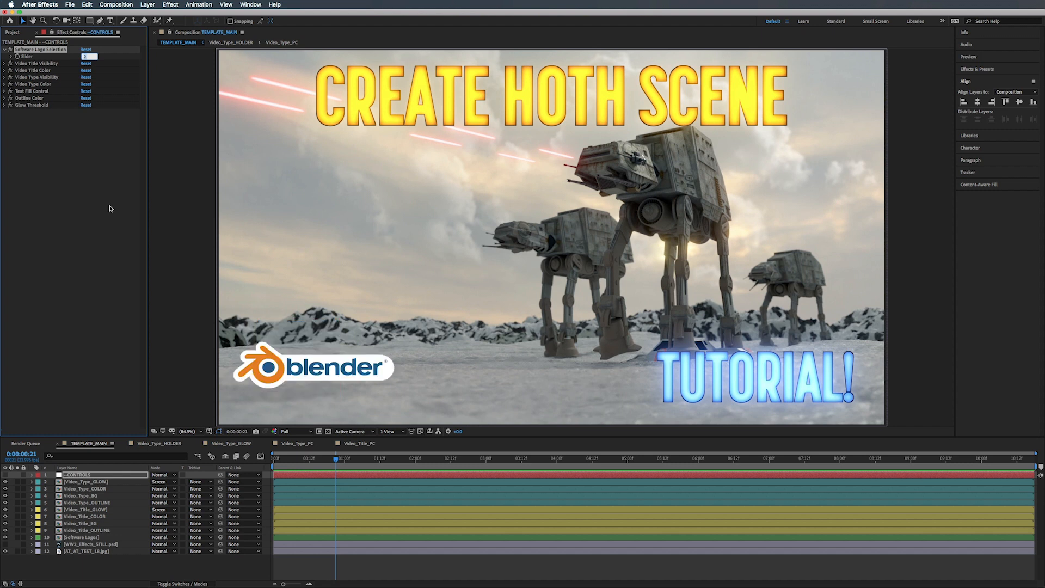
key(Down)
key(Up)
click(4, 50)
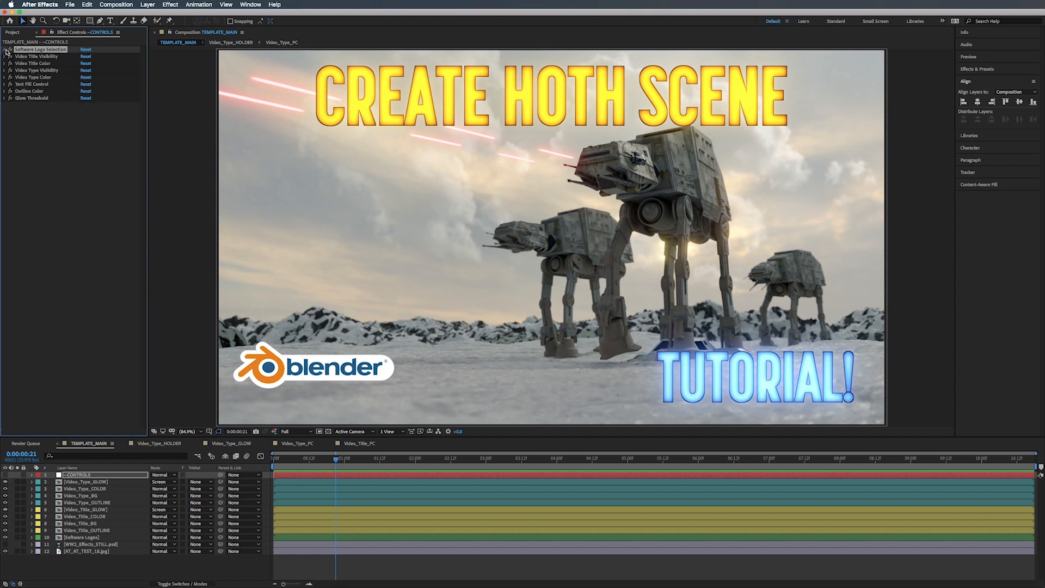
Toggle the Video Title Visibility checkbox off and back on to test hiding the main title.
click(5, 57)
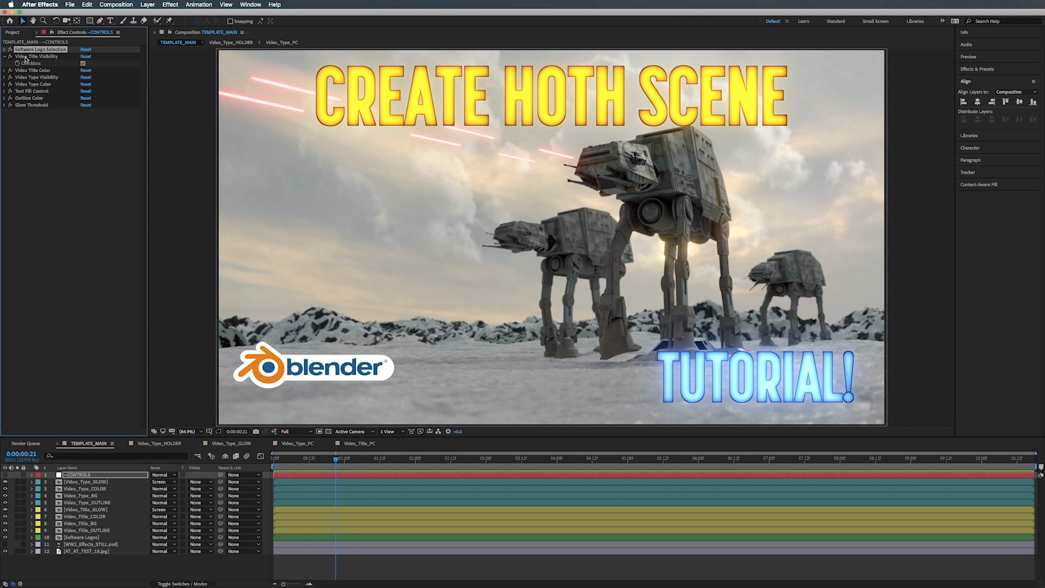
click(82, 64)
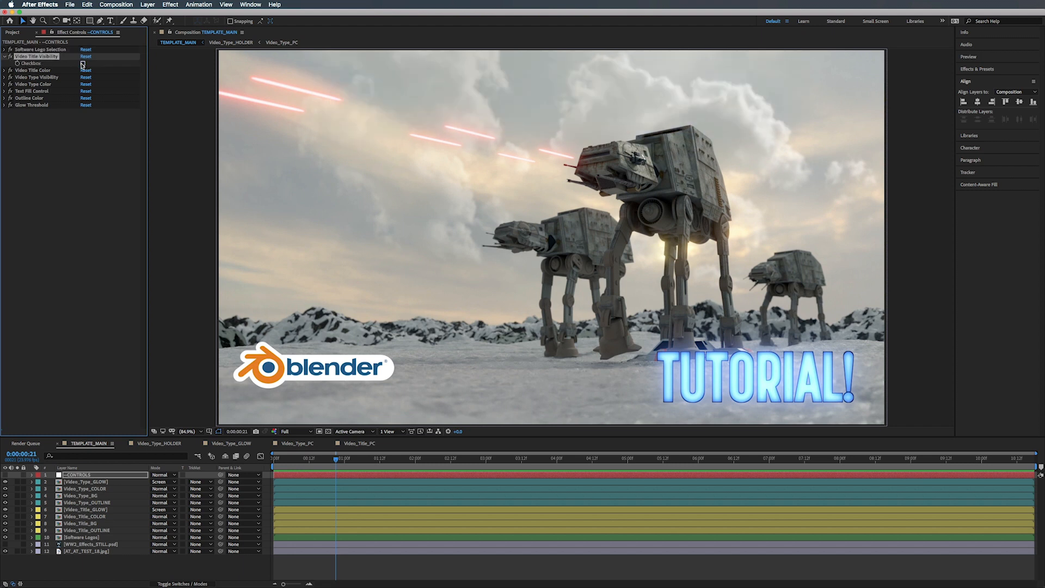
click(83, 64)
click(83, 64)
click(83, 63)
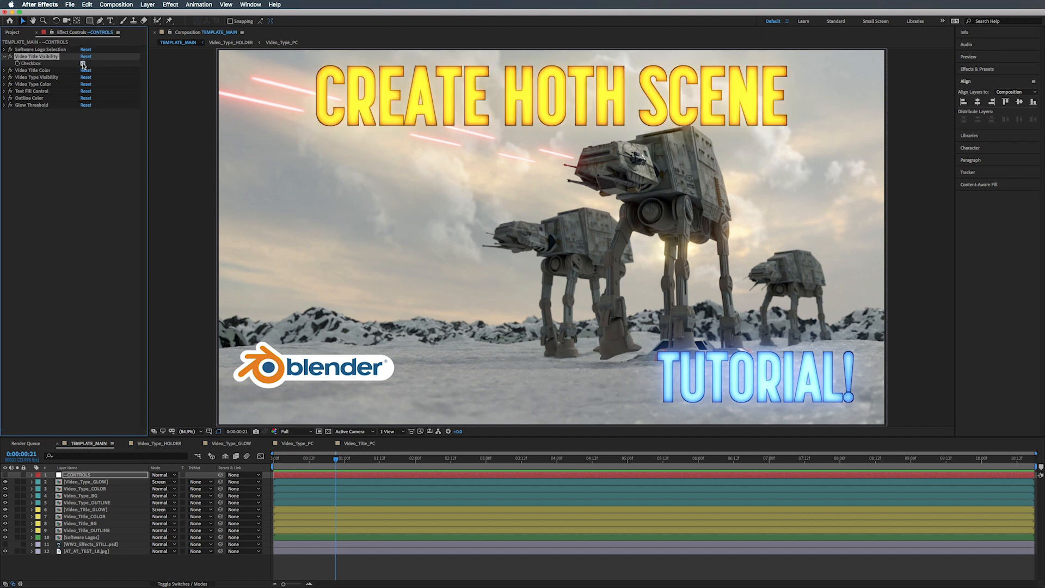
Try red as the Video Title Color for the main title.
click(4, 70)
click(84, 77)
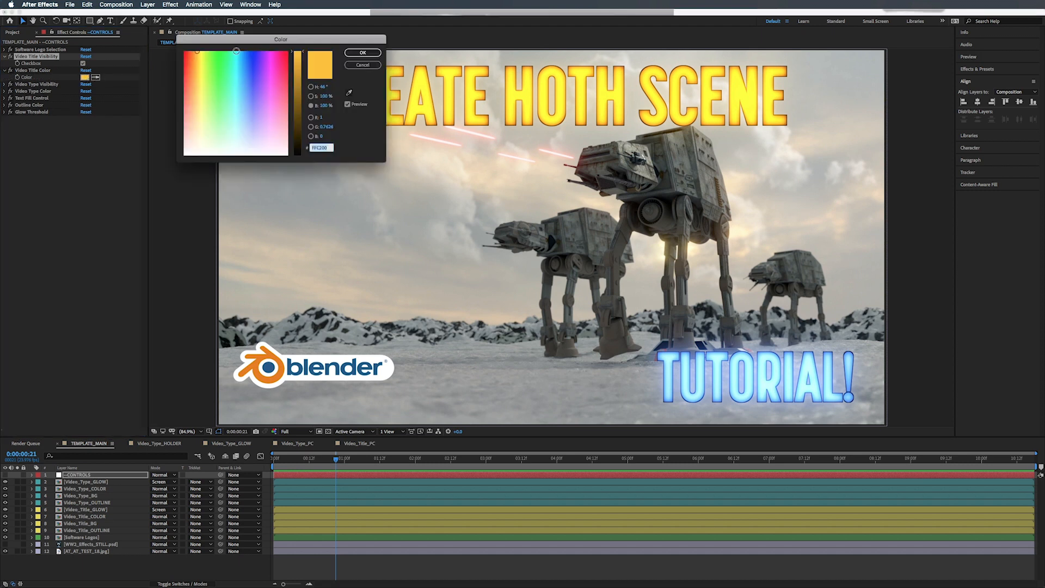
click(234, 51)
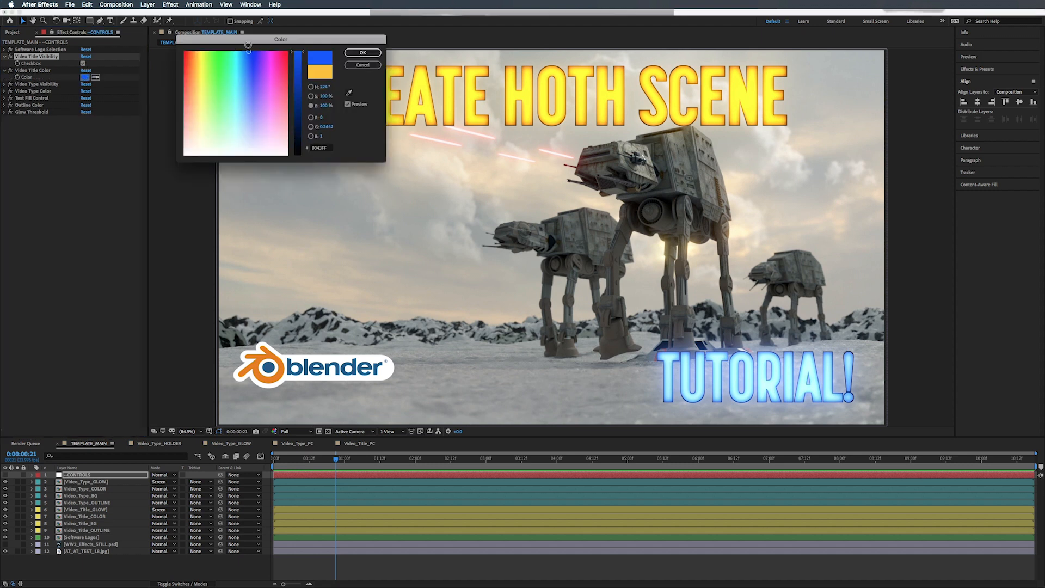
click(363, 52)
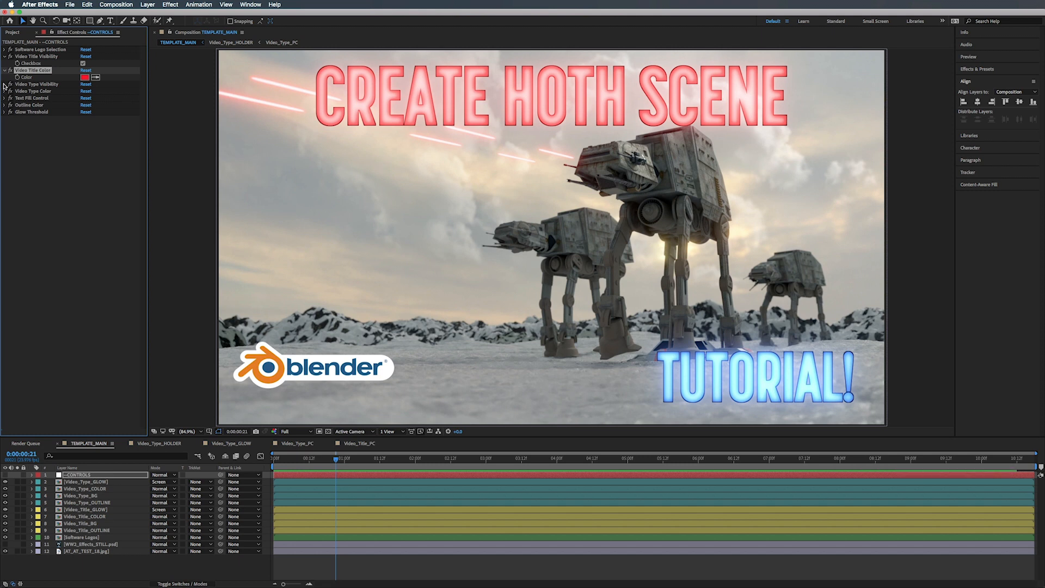
Toggle the Video Type Visibility checkbox off and on to test hiding the TUTORIAL! text, leaving it enabled.
click(5, 84)
click(83, 91)
click(83, 91)
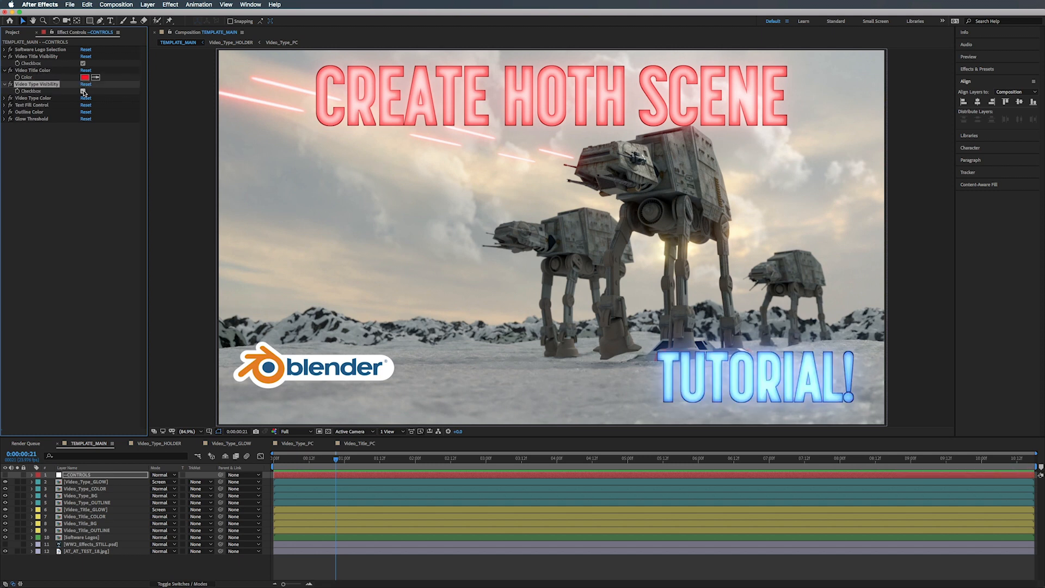
click(83, 91)
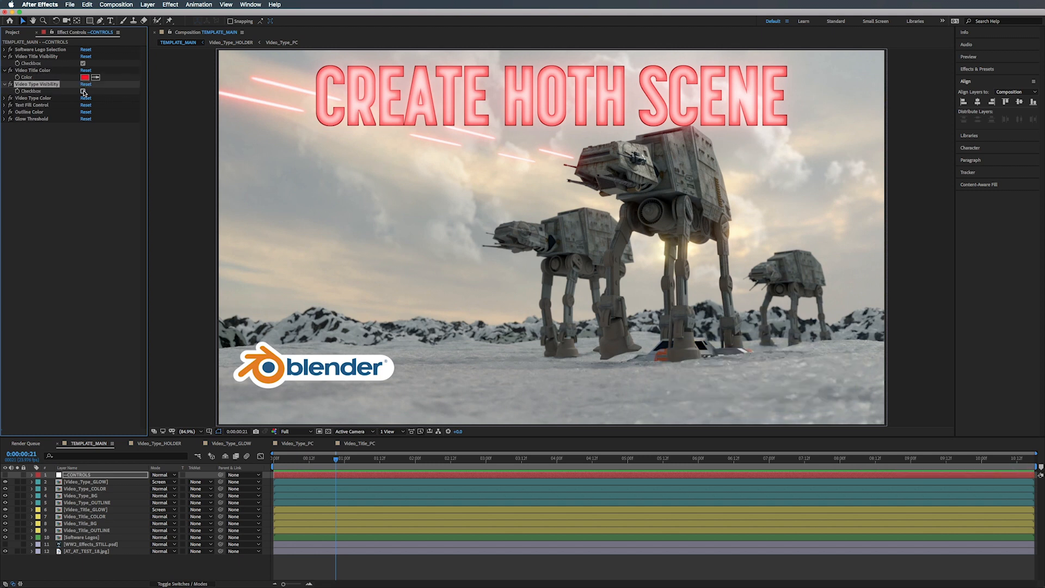
click(82, 91)
click(83, 91)
click(83, 91)
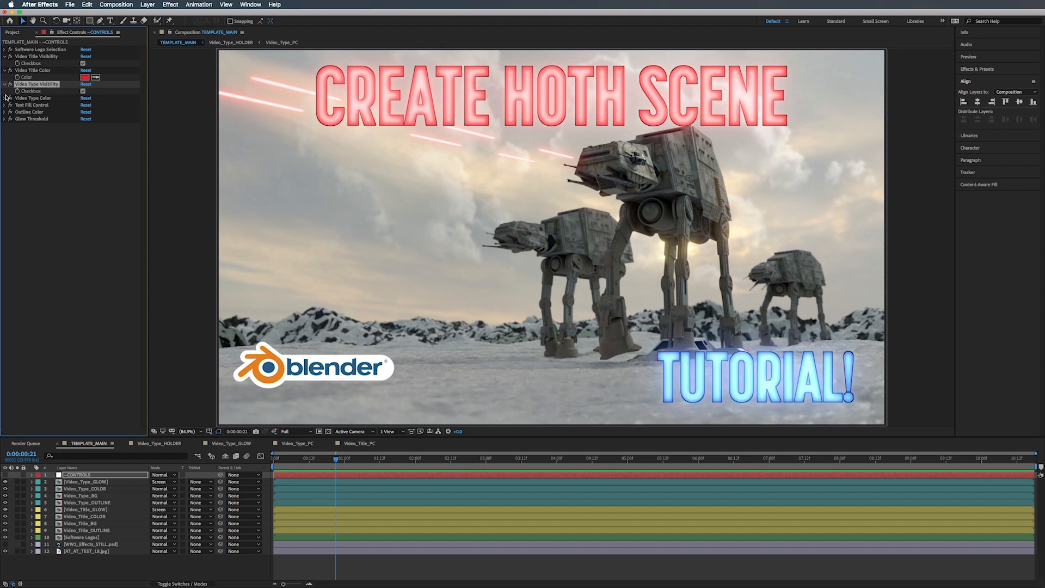
click(82, 91)
click(83, 91)
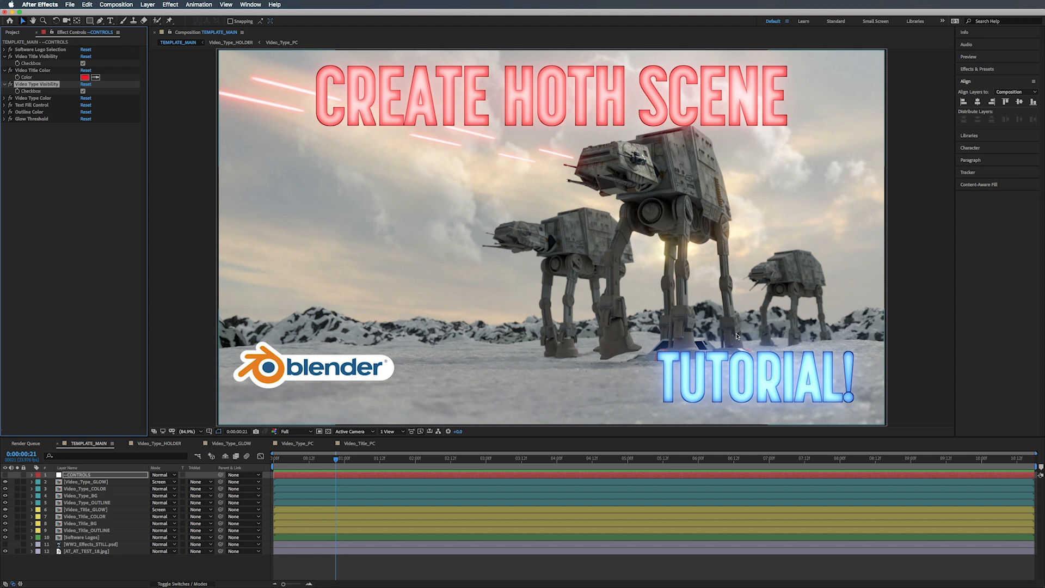
Select the four Video_Type layers in the timeline, from Video_Type_GLOW through Video_Type_OUTLINE.
click(85, 482)
shift+click(83, 496)
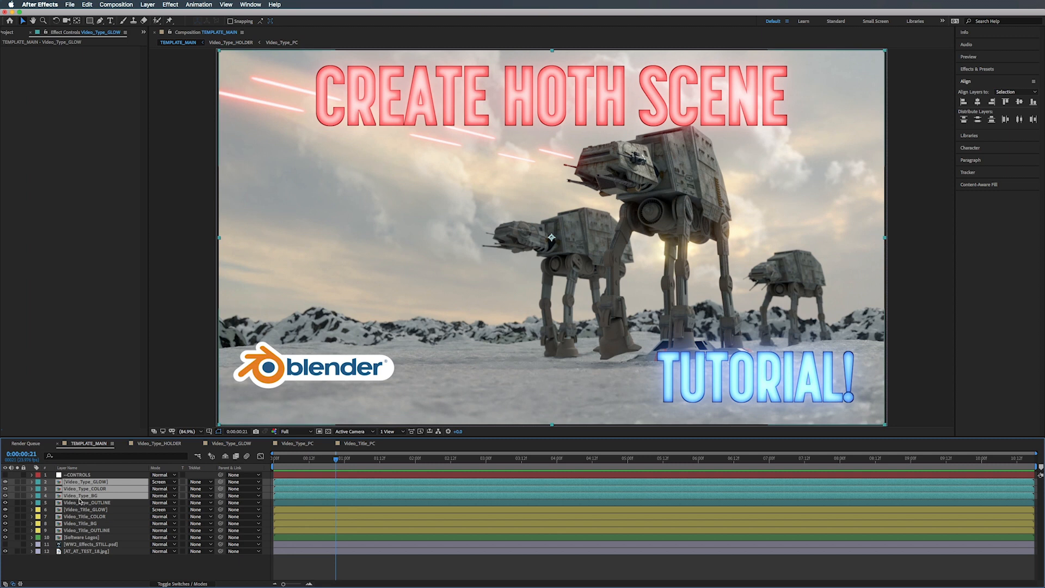
shift+click(79, 503)
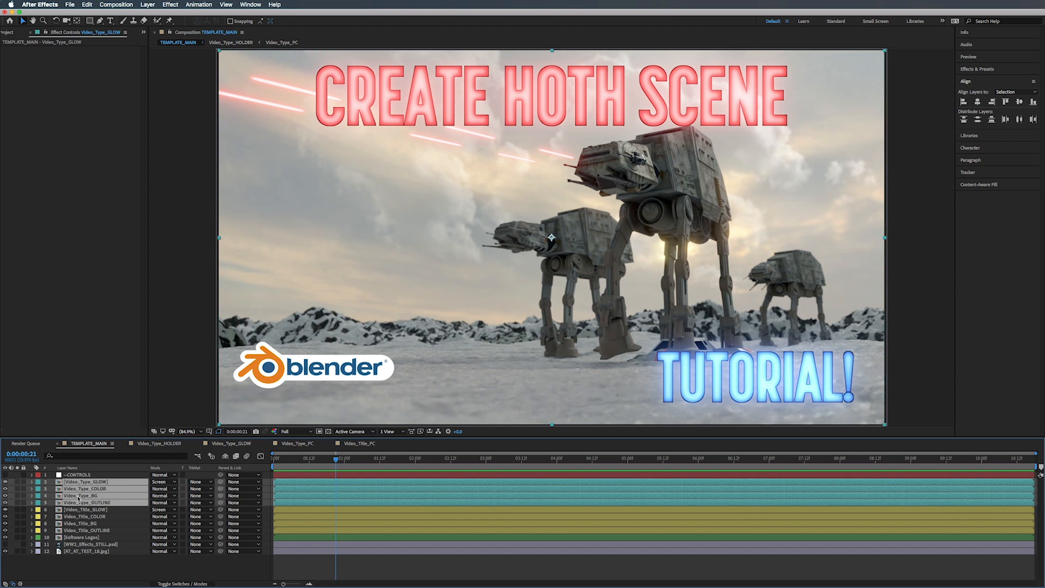
Try a yellow Video Type Color in the CONTROLS layer's effects, and undo the color change.
click(77, 475)
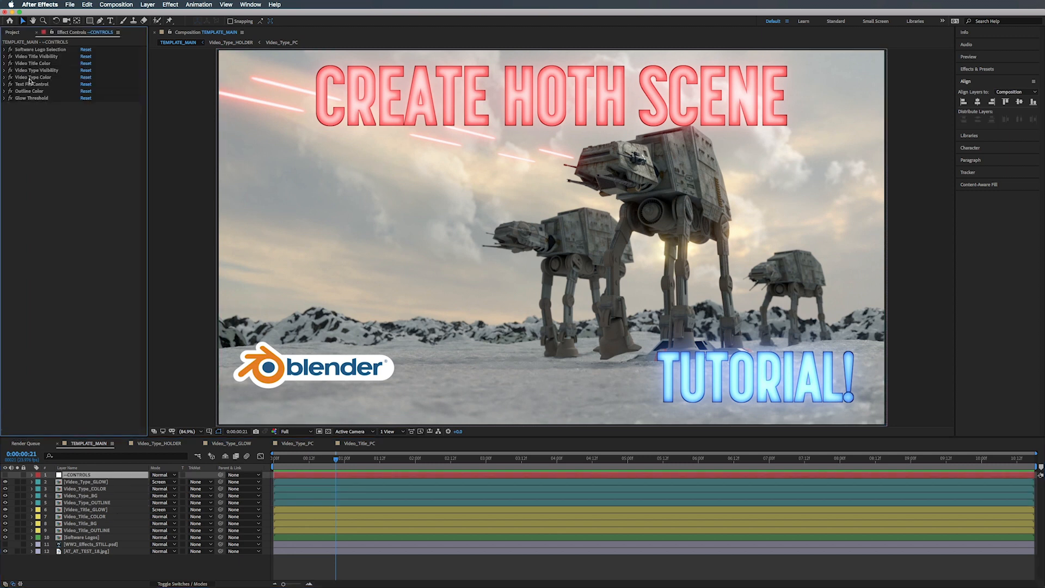
click(4, 77)
click(85, 84)
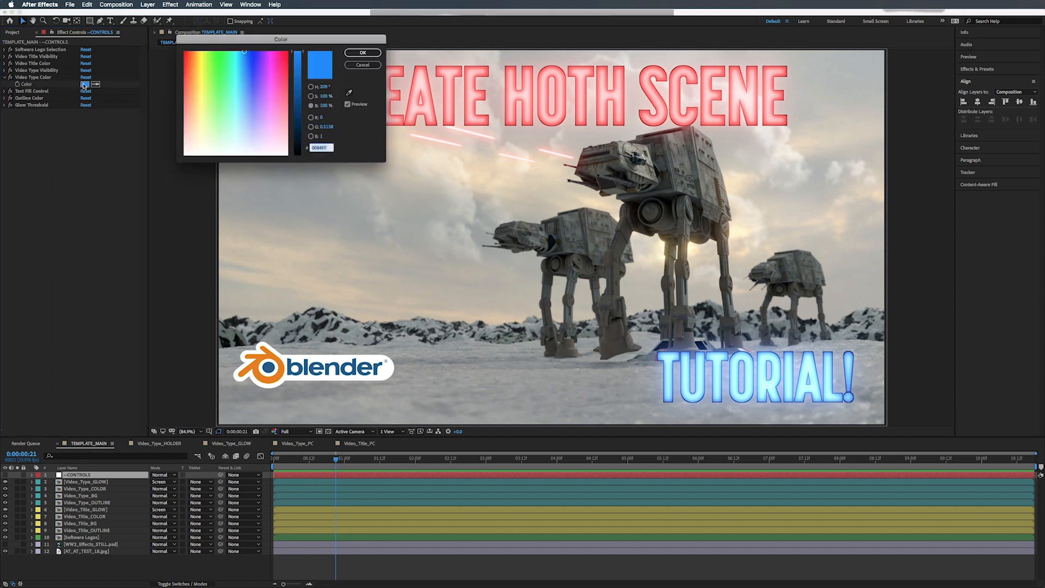
click(362, 53)
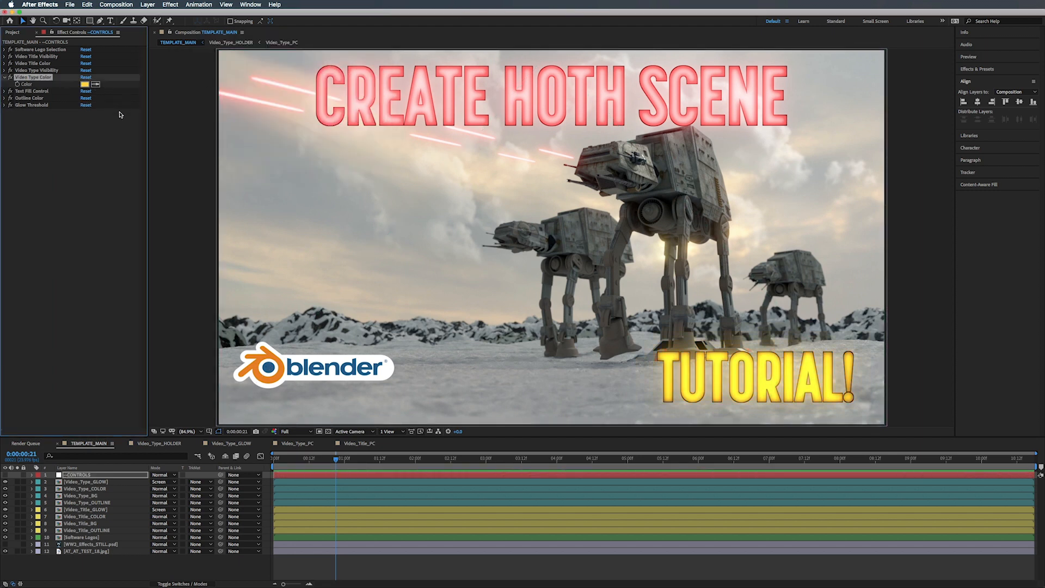
key(super+z)
Try white (FFFFFF) as the Outline Color and look at the Glow Threshold slider.
click(4, 98)
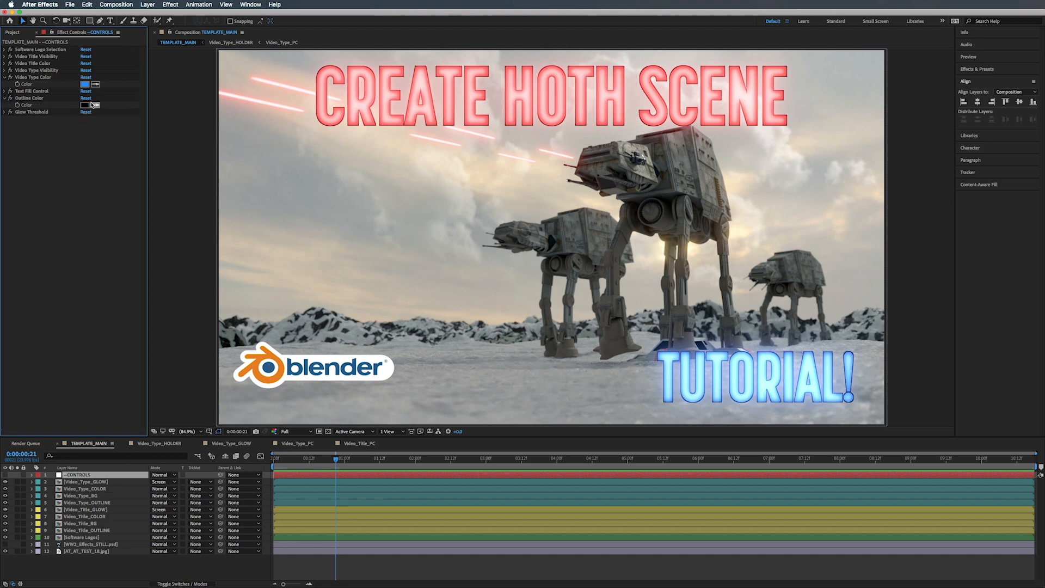
click(85, 104)
drag(297, 153, 298, 51)
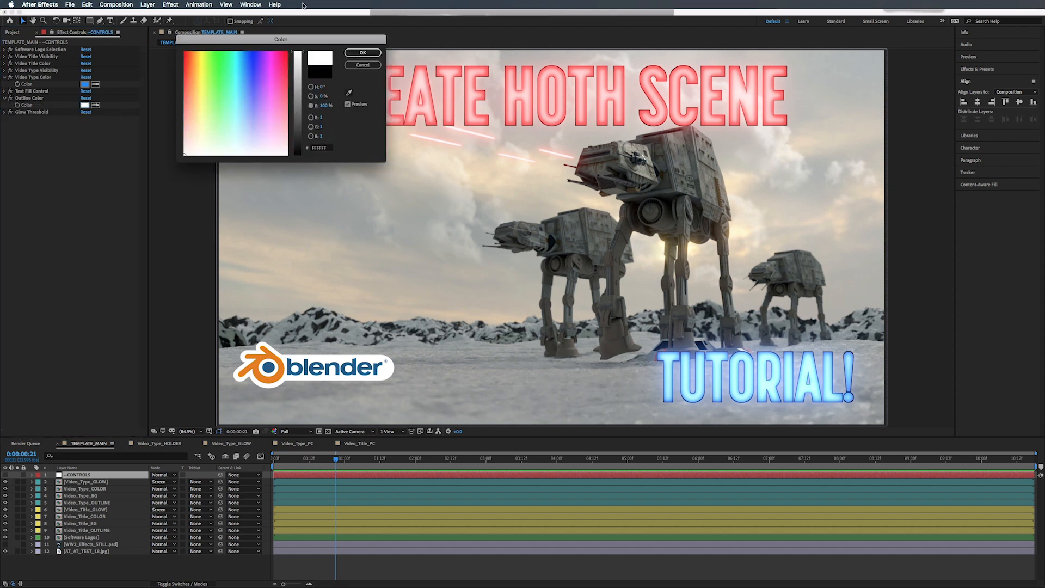
click(362, 53)
click(4, 112)
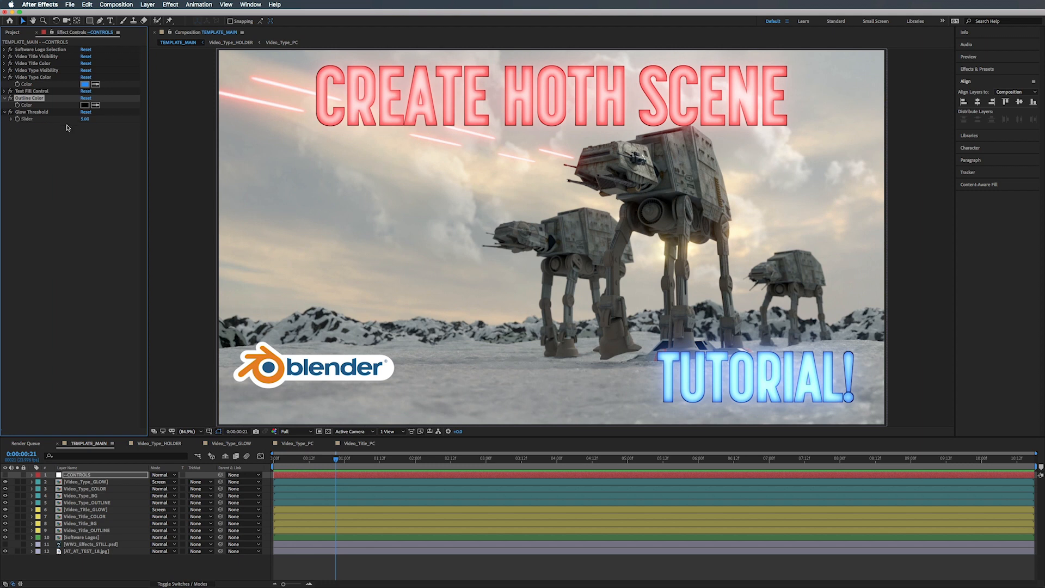
click(4, 112)
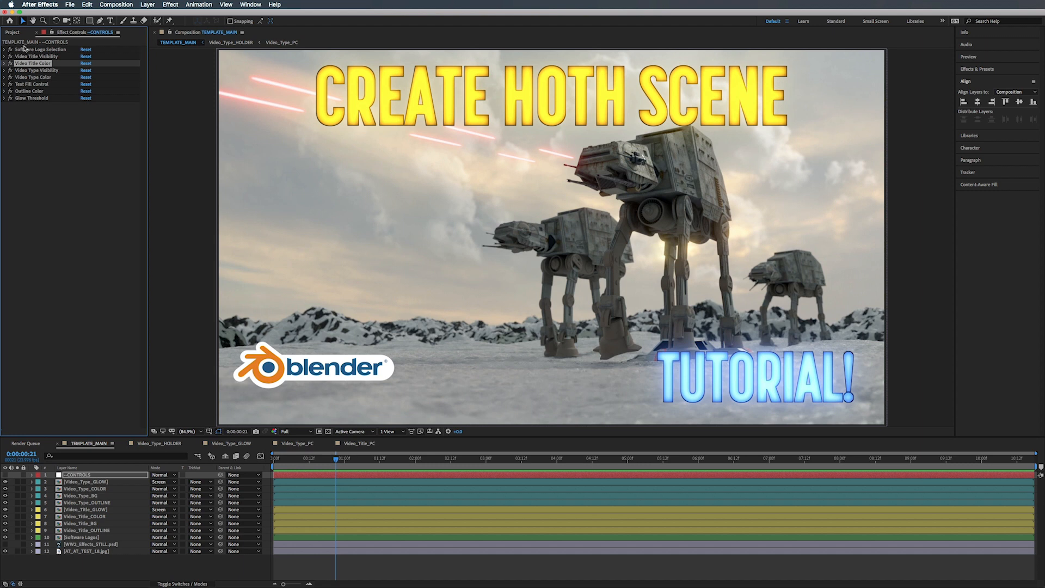
Return the playhead to the start of the timeline and make the WW1_Effects_STILL.psd layer visible.
click(282, 460)
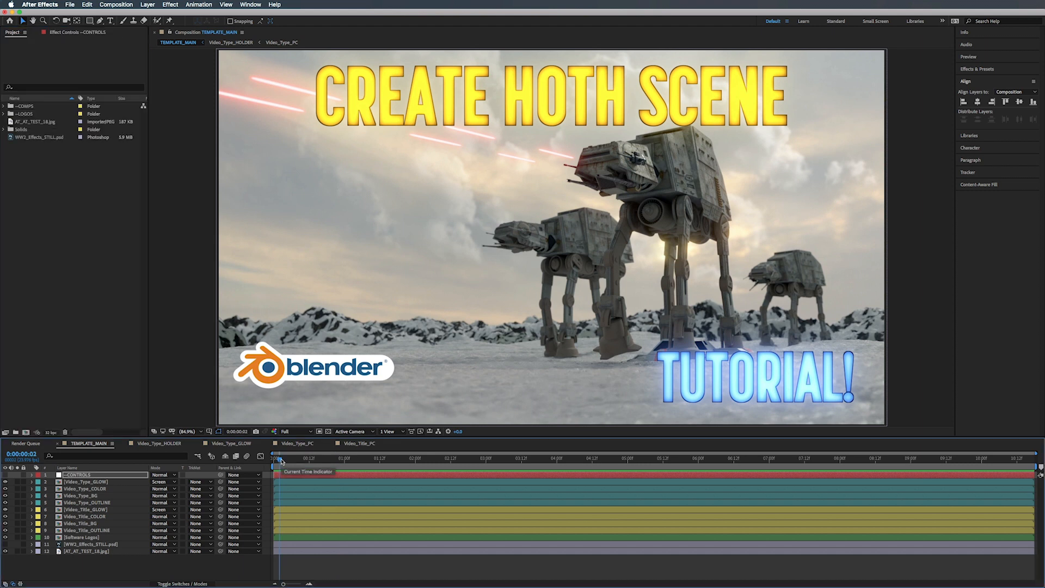
mouse_move(281, 461)
mouse_down()
mouse_move(888, 454)
mouse_move(274, 457)
mouse_up()
click(5, 544)
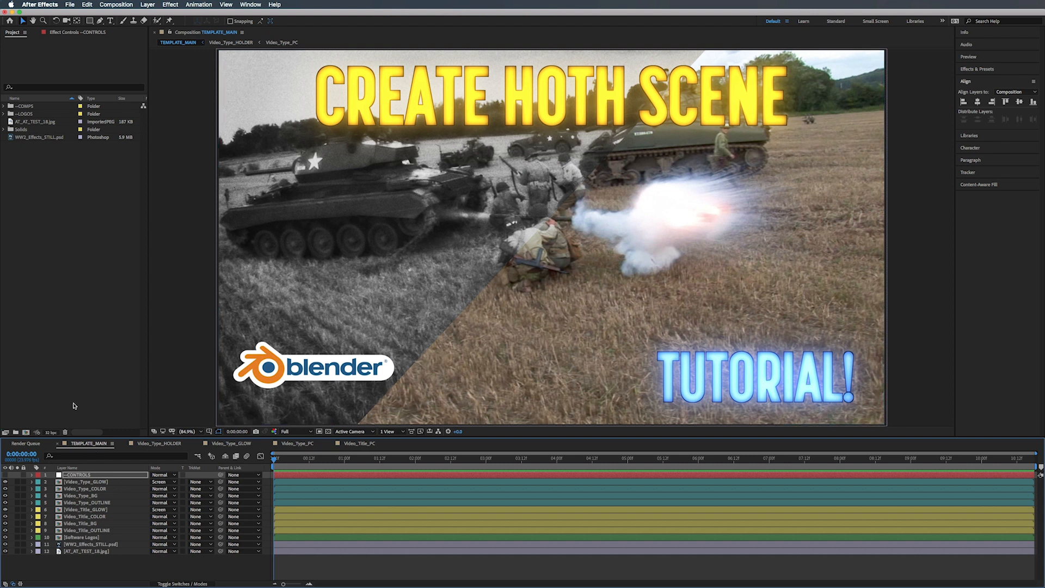
Open the Video_Title_PC composition from the COMPS folder and replace its title text with "WW1 FILM EFFECT".
click(13, 35)
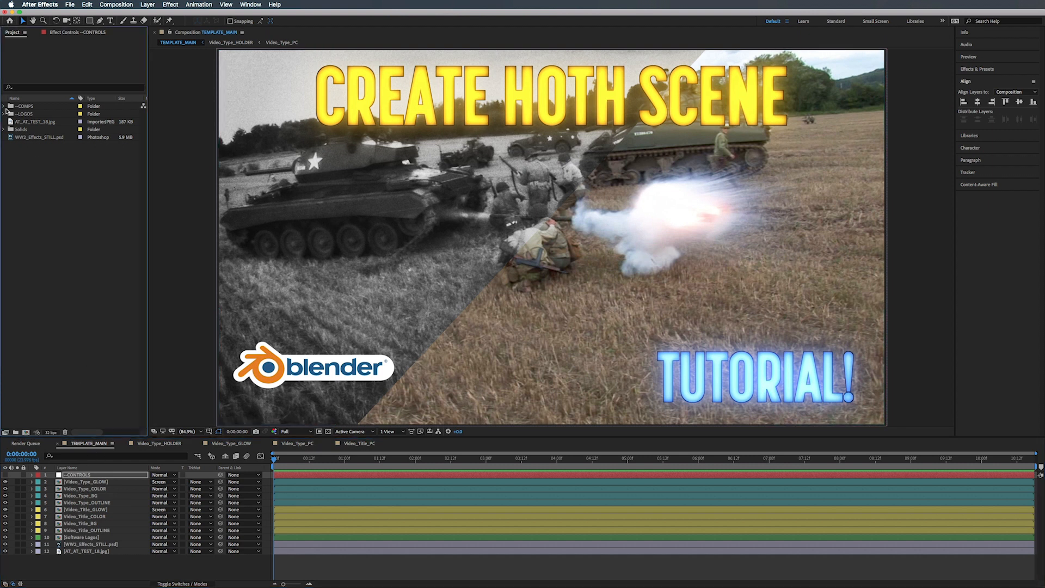
click(4, 107)
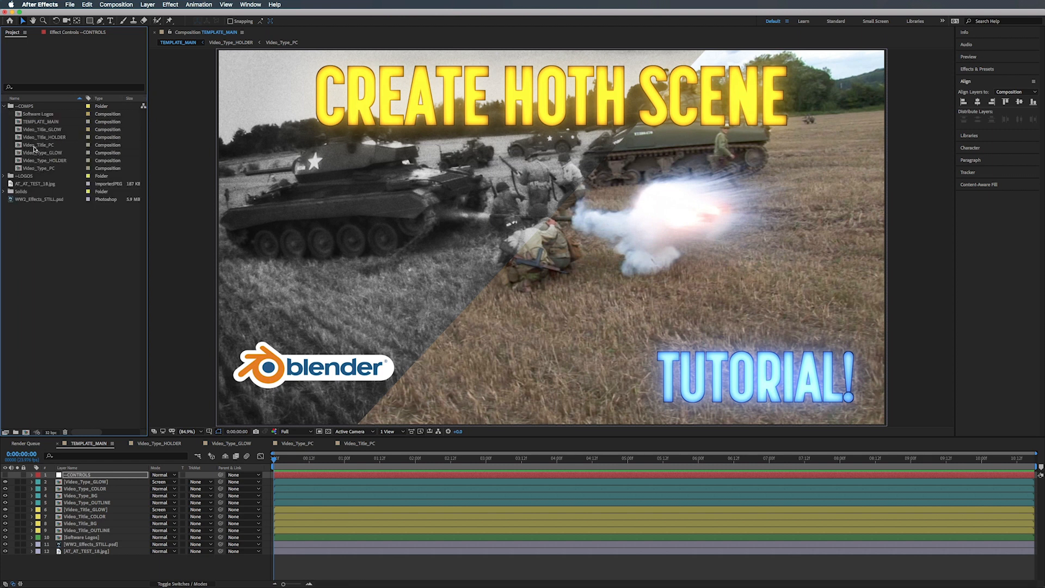
double_click(34, 146)
double_click(481, 111)
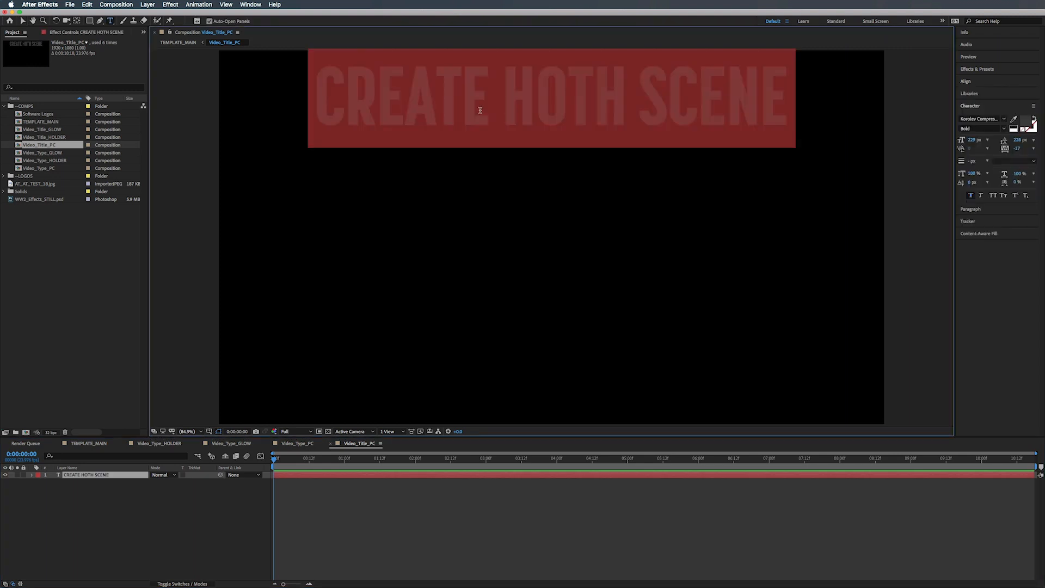
text(WW1)
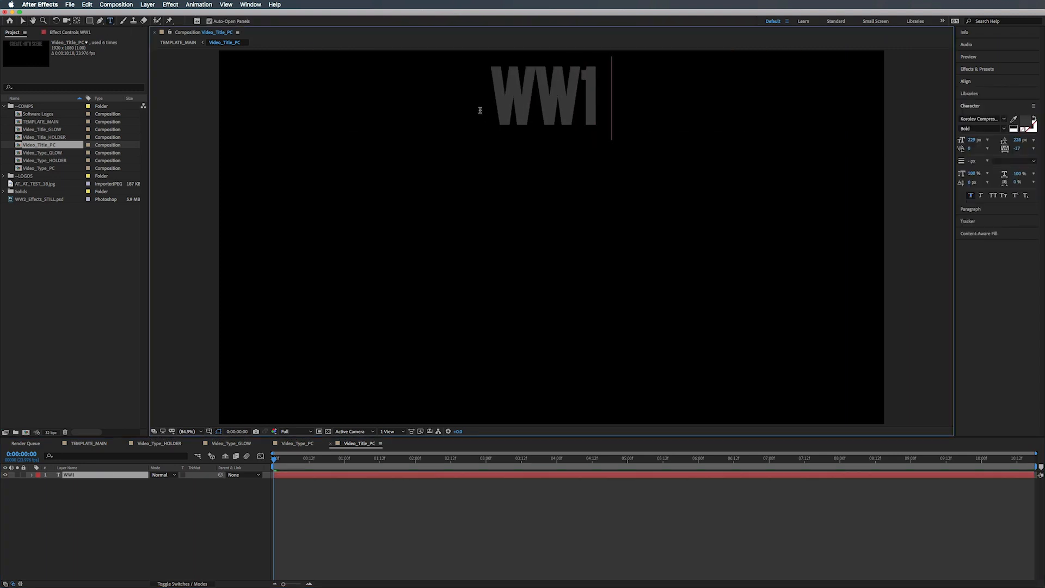
text( FILM  )
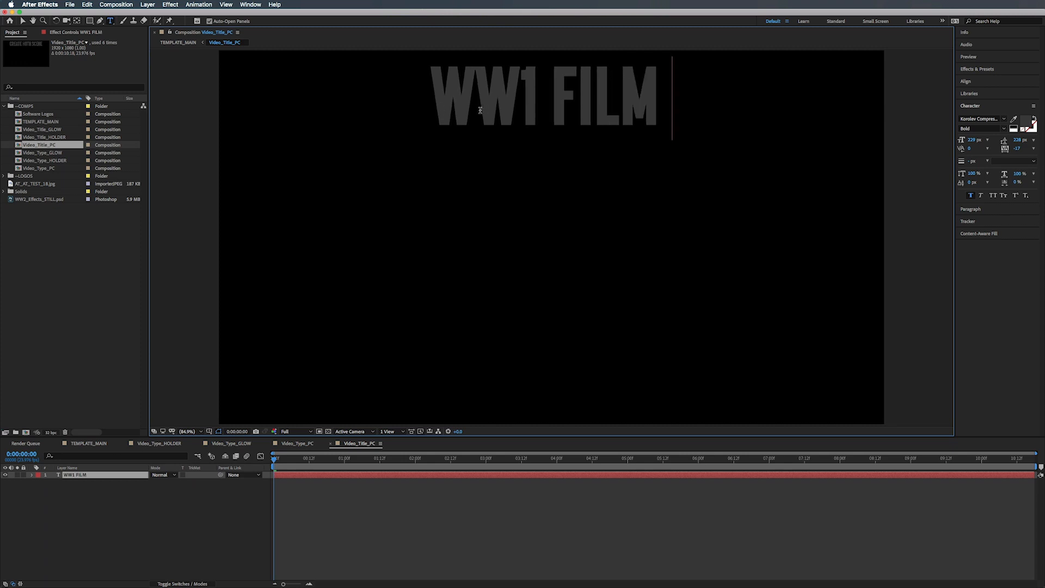
text(EFFECDT)
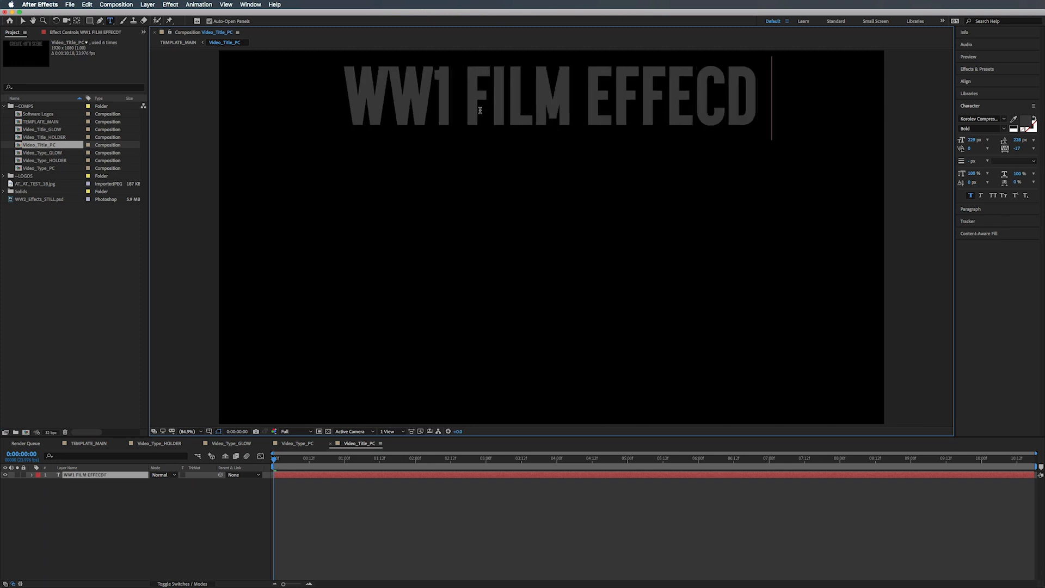
key(BackSpace)
key(BackSpace)
key(BackSpace)
text(CT)
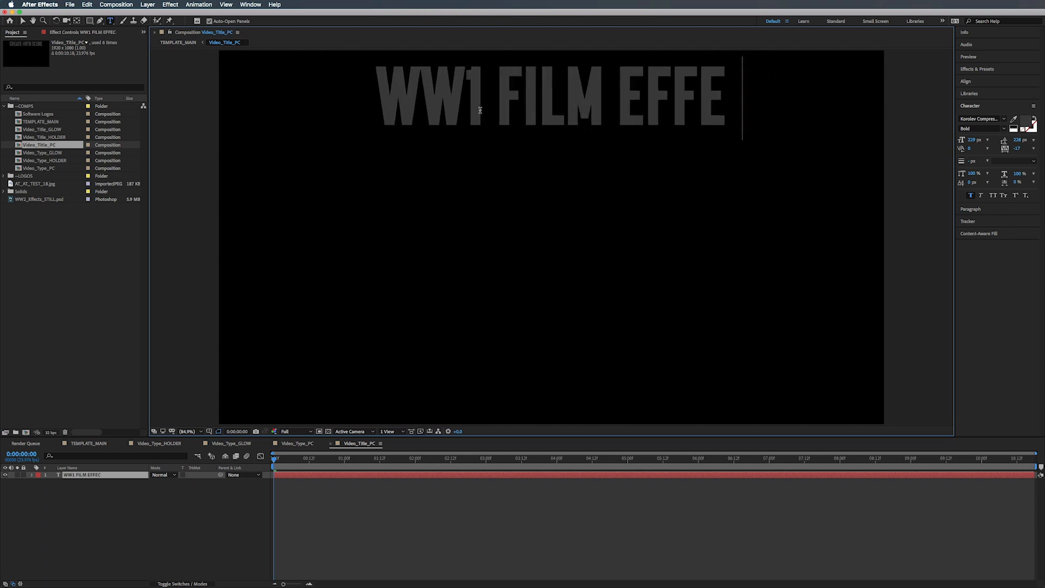
Return to the TEMPLATE_MAIN composition and set the CONTROLS layer's Software Logo Selection slider to 1.
click(90, 444)
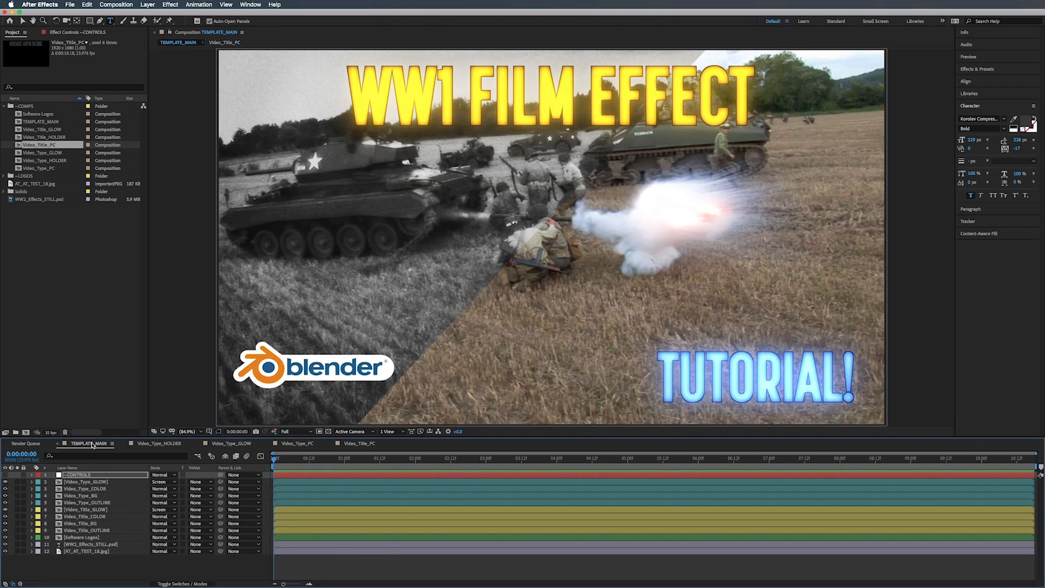
click(56, 33)
click(4, 50)
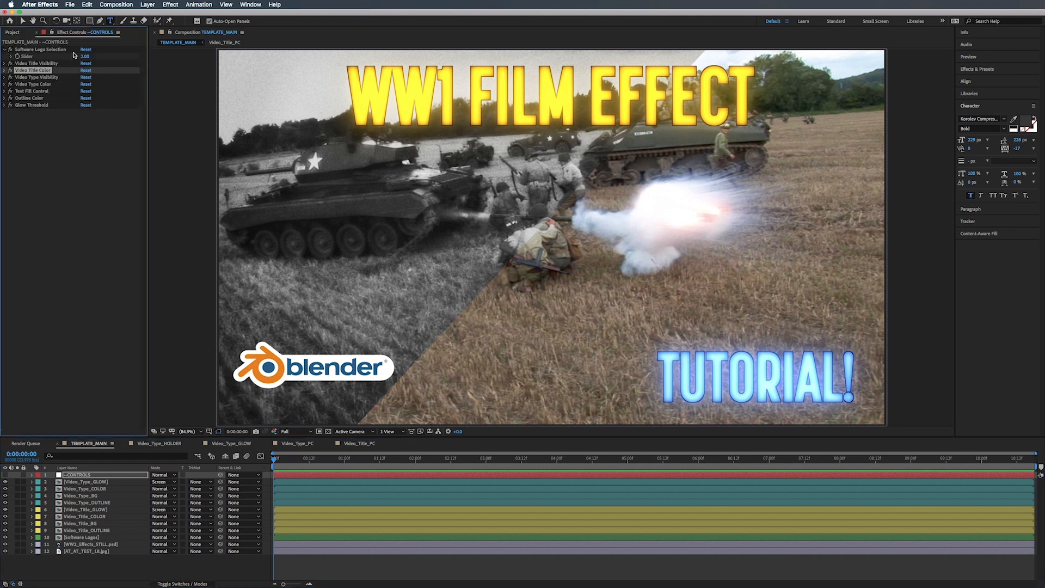
click(85, 56)
key(Return)
click(777, 6)
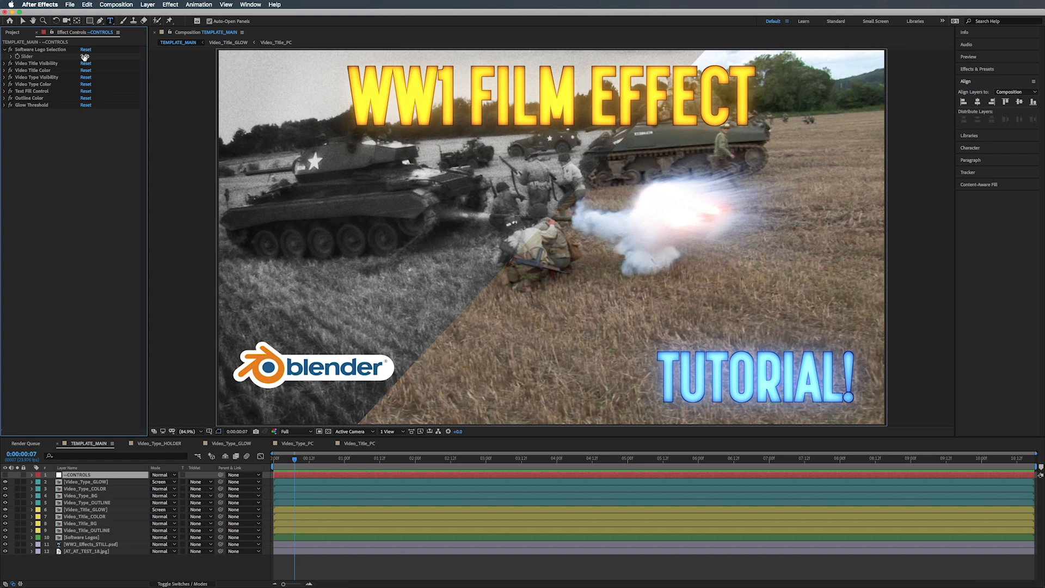
click(85, 57)
text(1)
key(Return)
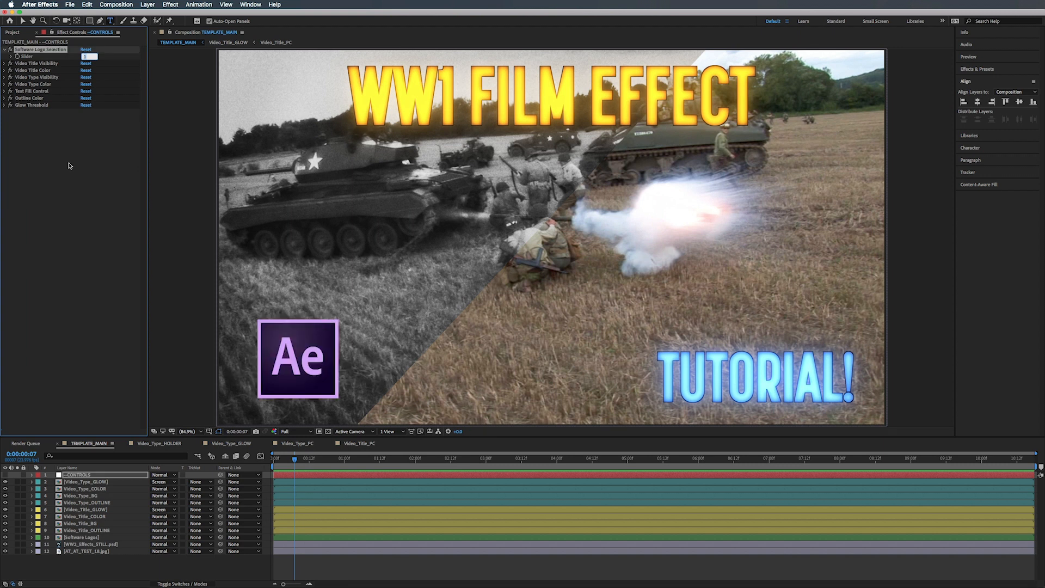
Step the Software Logo Selection slider up through the other software logos, go back down to 1, and collapse the effect.
key(Up)
key(Up)
key(Up)
key(Up)
key(Up)
key(Up)
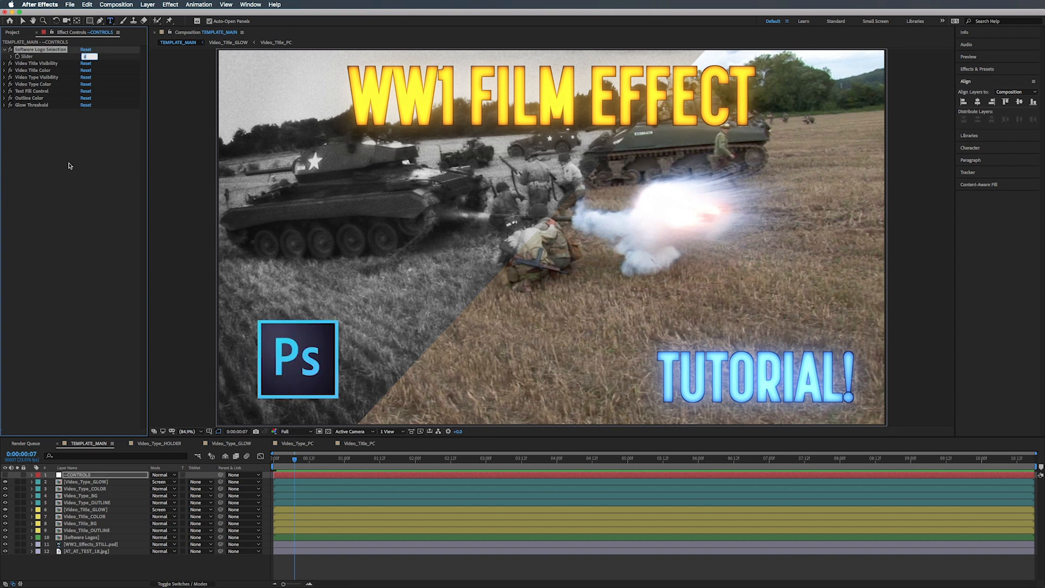
key(Down)
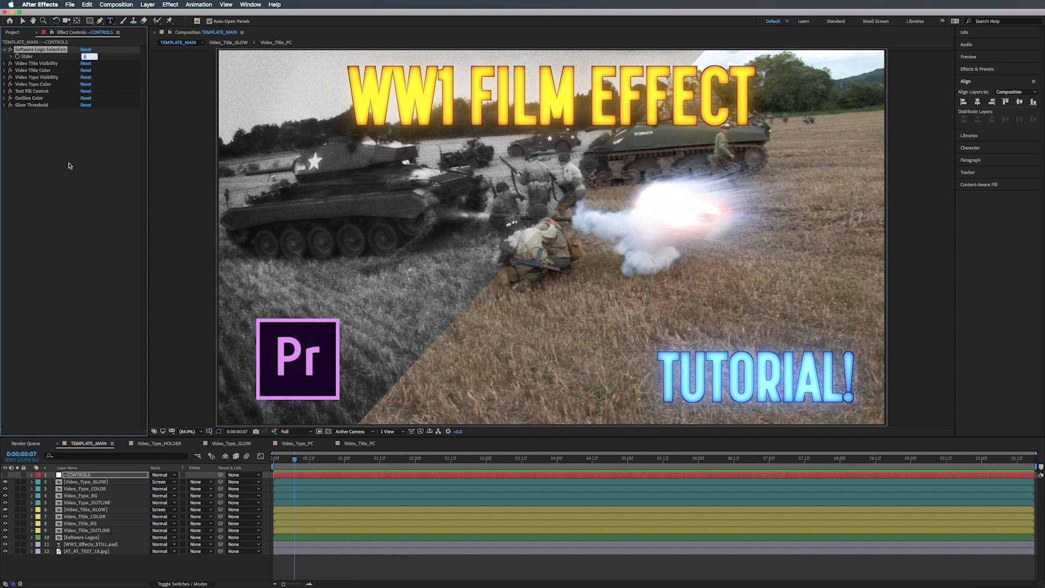
key(Down)
key(Down)
key(Down)
key(Down)
key(Down)
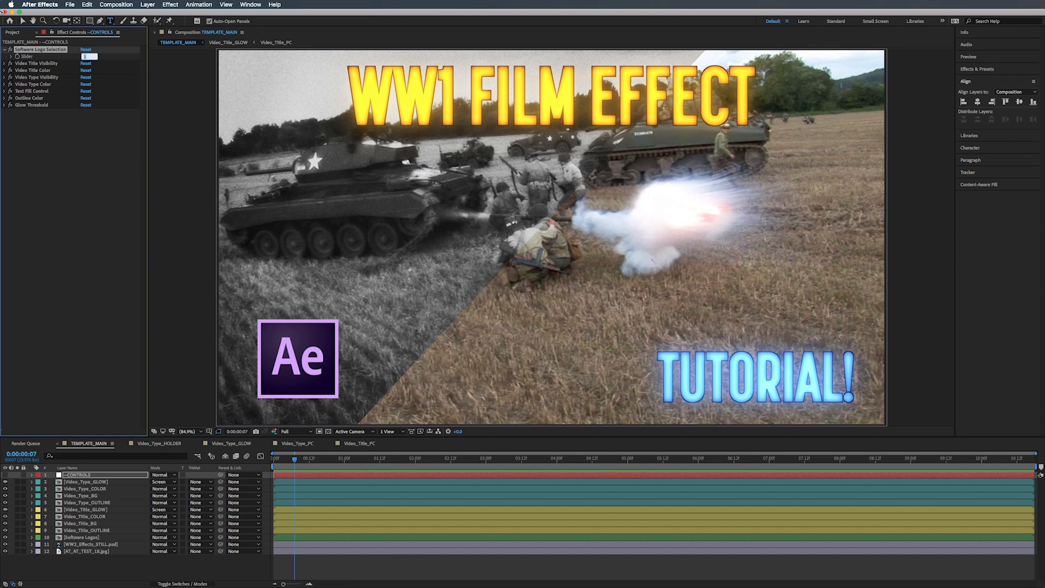
click(4, 49)
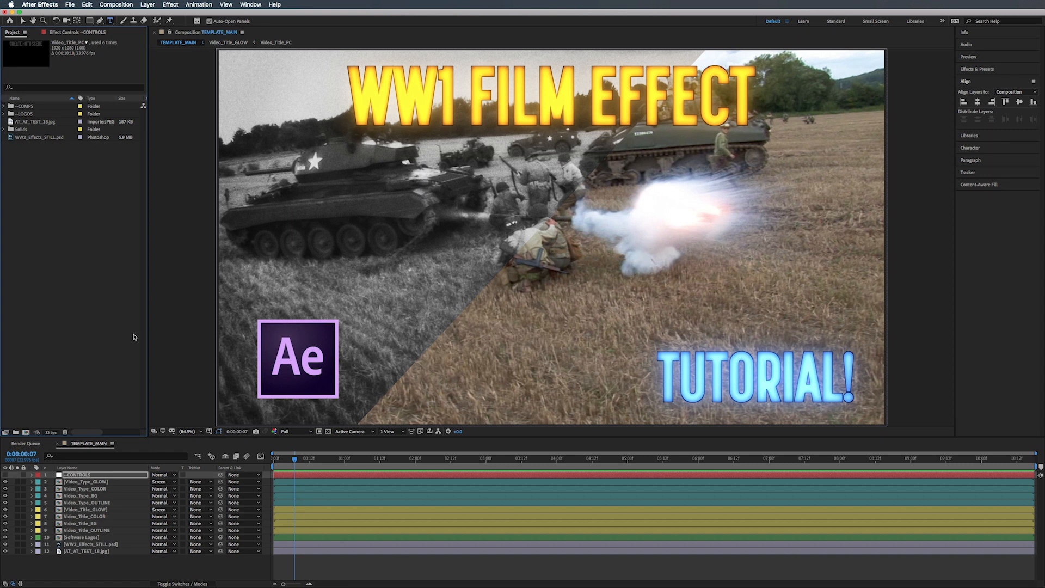
Select the CONTROLS layer and show the Effects & Presets list with its search field.
click(103, 476)
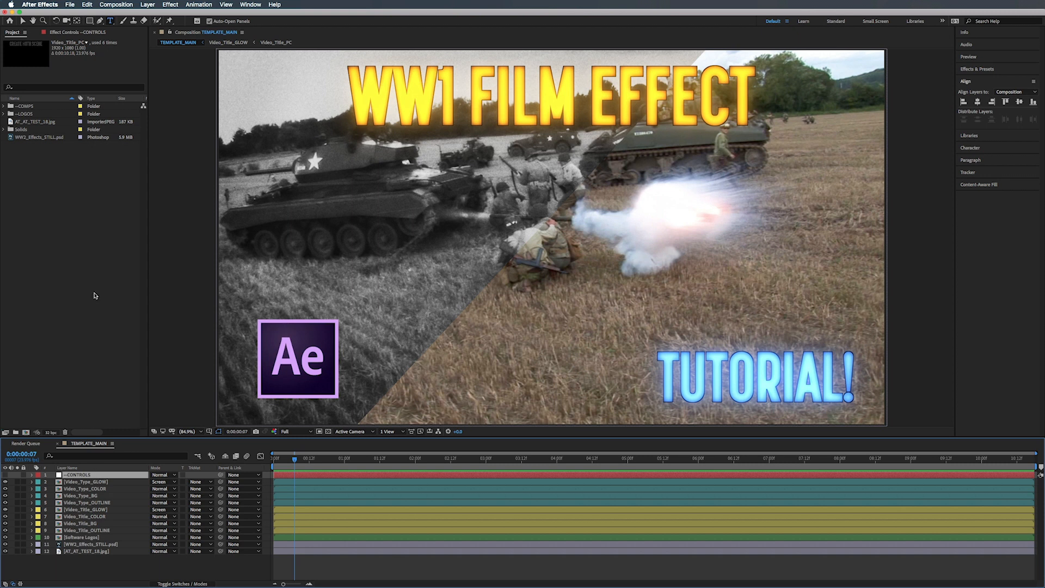
click(987, 69)
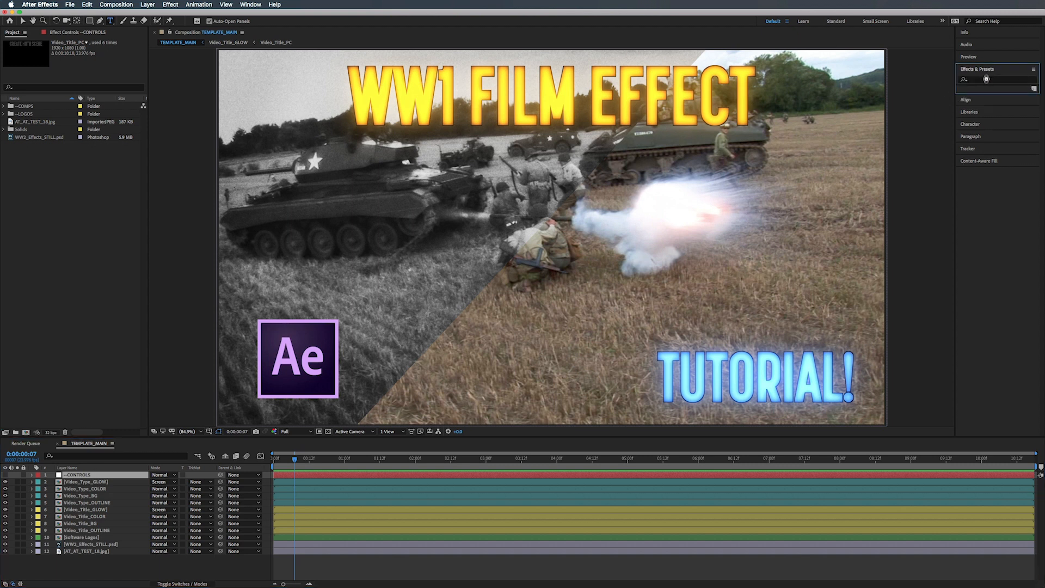
click(987, 79)
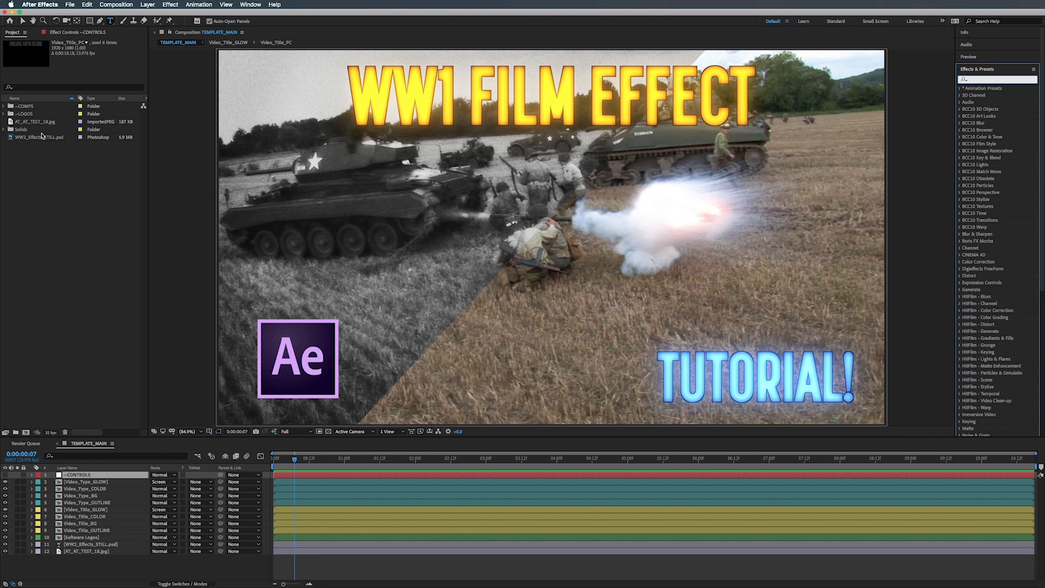
click(91, 248)
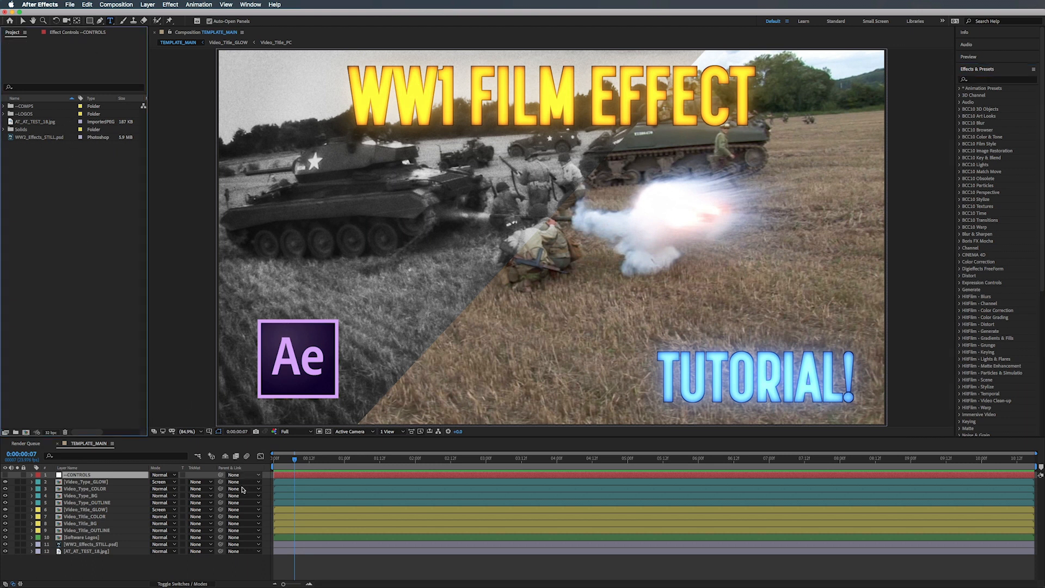
Bring up the quick effect search for the CONTROLS layer, look up effects matching "vc", and dismiss it without applying any.
click(123, 475)
key(ctrl+space)
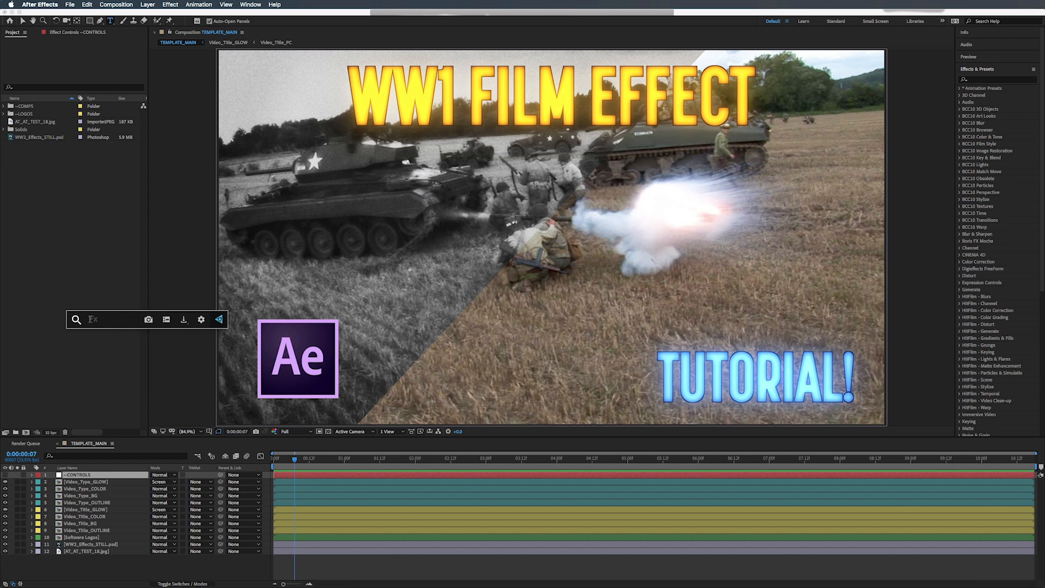
click(79, 262)
key(ctrl+space)
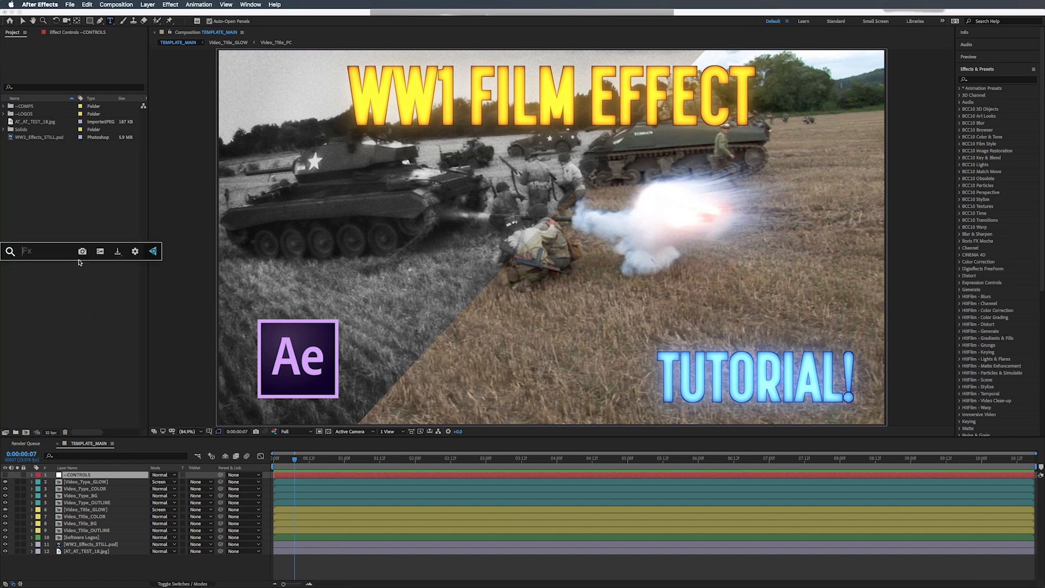
text(vc)
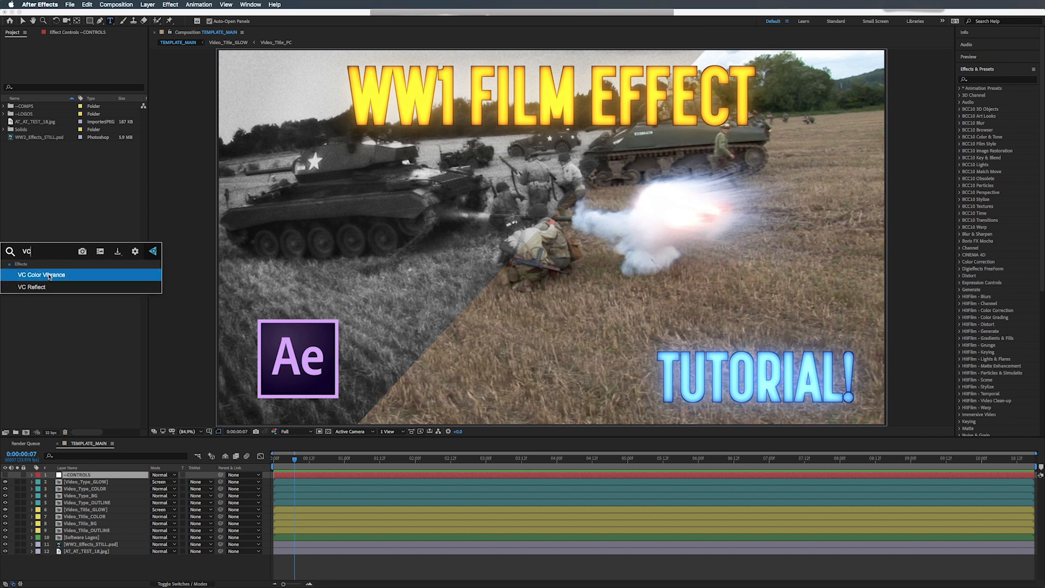
click(33, 188)
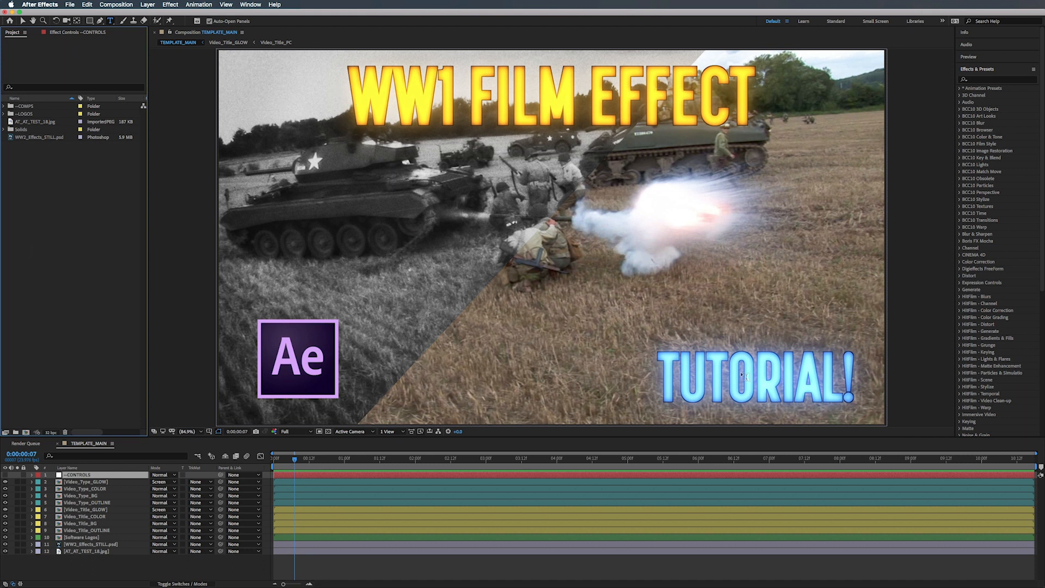
Expand the CONTROLS layer's properties in the timeline and display its effect controls.
click(71, 477)
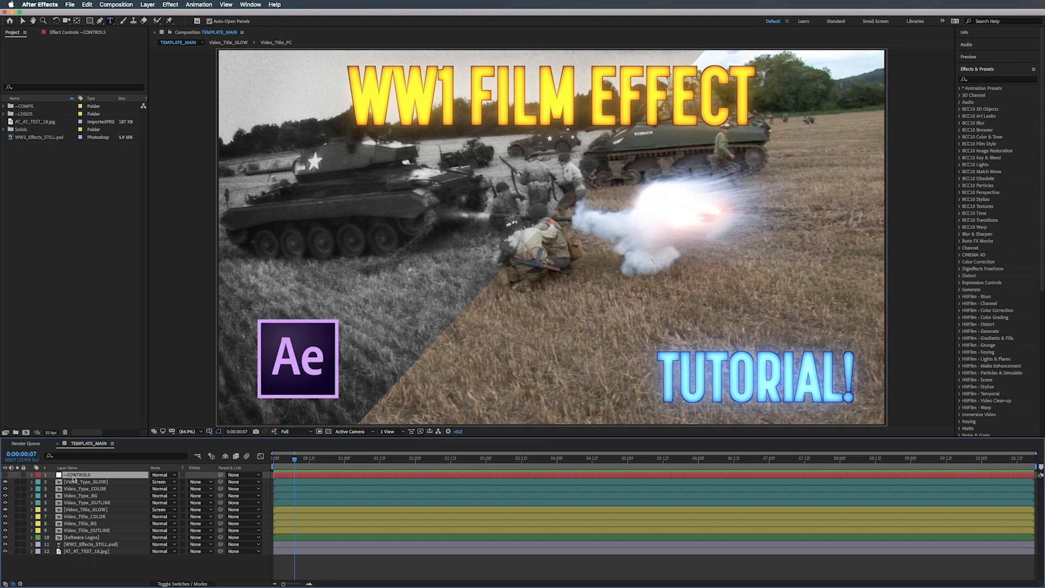
click(32, 476)
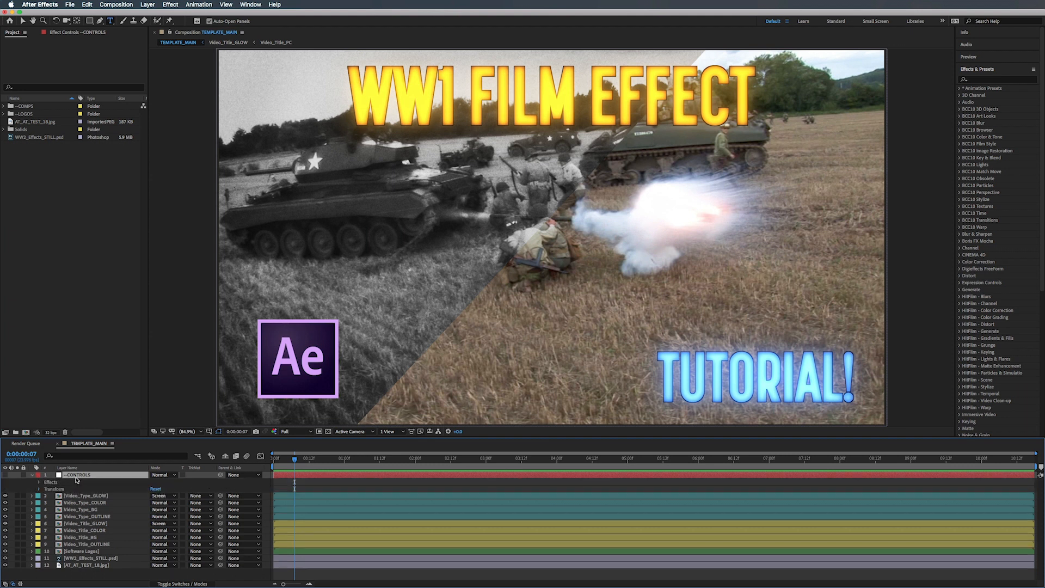
click(63, 34)
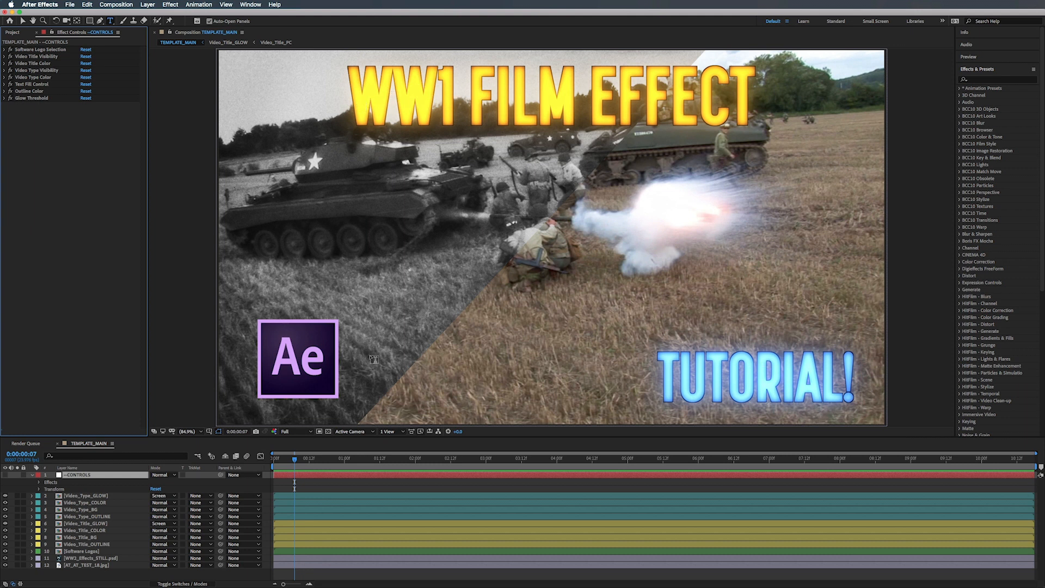
Create a new 1920 x 1080 composition named "--TEMPLATE MAIN".
key(v)
click(115, 4)
click(120, 15)
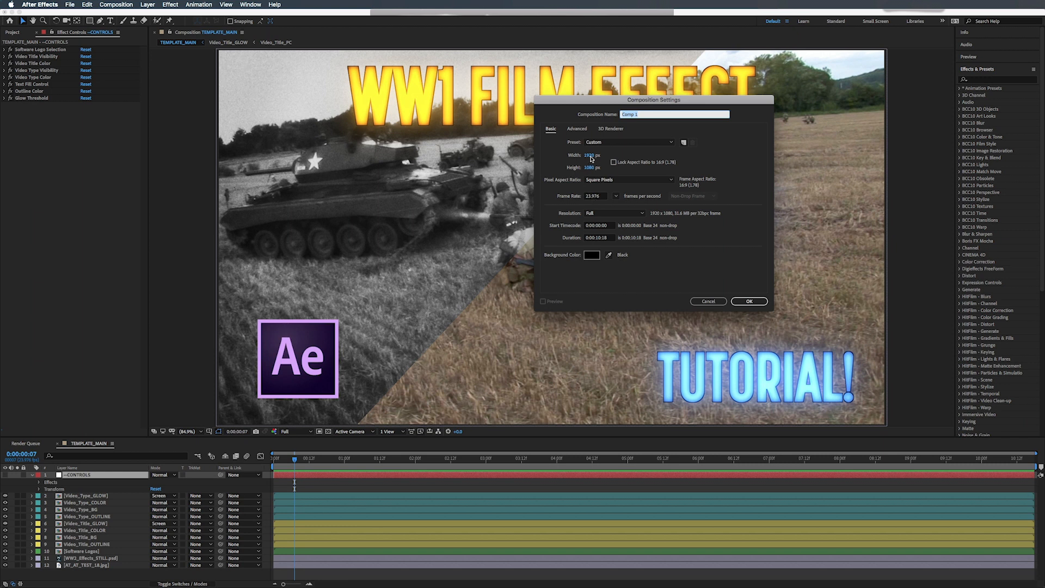
text(-)
text(-TEMPLATE MAIN)
click(750, 301)
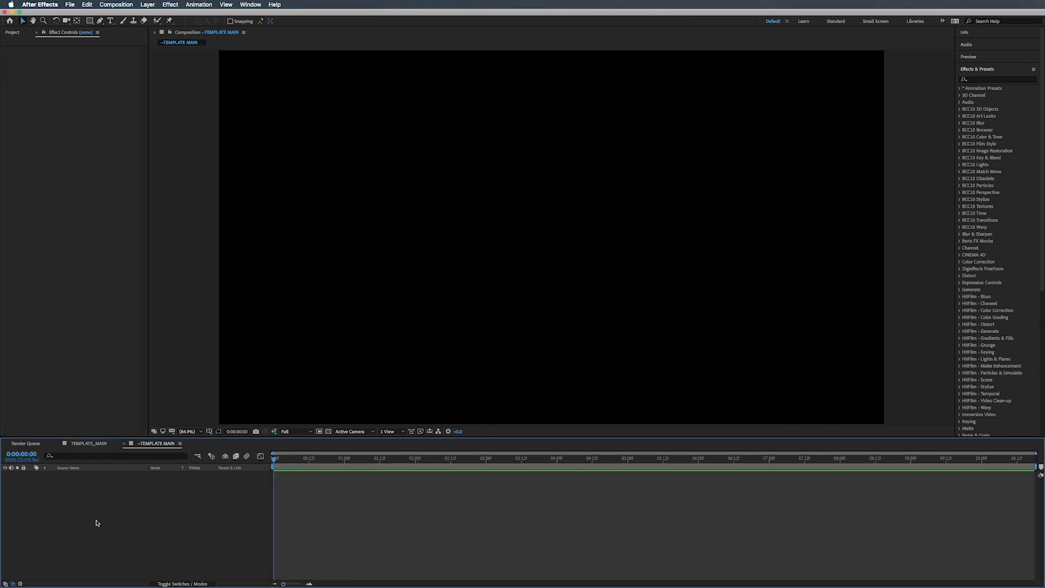
Add AT_AT_TEST_18.jpg from the project to the --TEMPLATE MAIN timeline as the background layer.
click(16, 35)
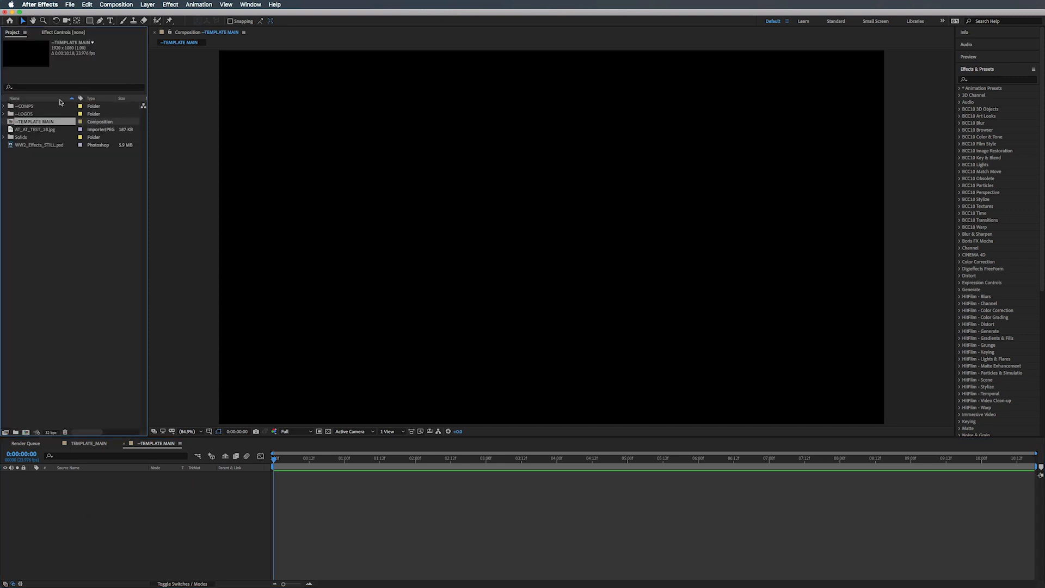
click(17, 130)
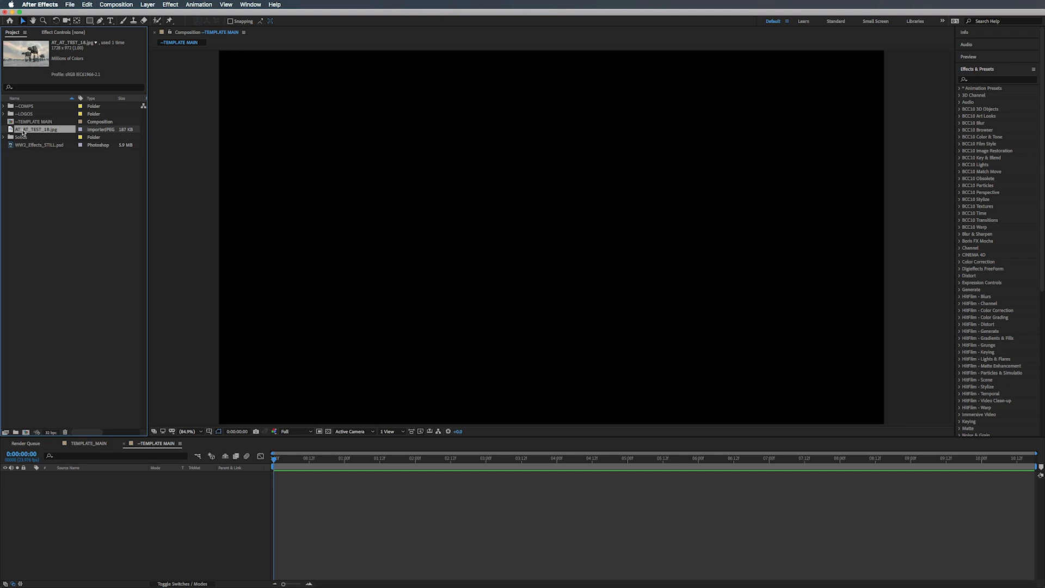
drag(23, 132, 97, 504)
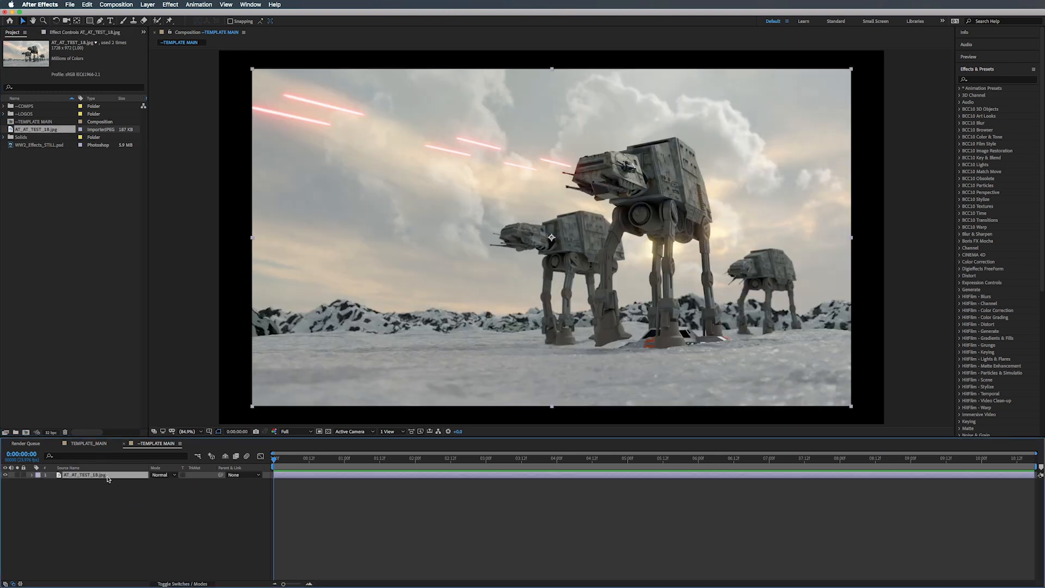
Scale the AT_AT_TEST_18.jpg layer up to 112% so it fills the composition frame.
key(s)
click(163, 482)
key(Up)
key(Up)
key(Up)
key(Up)
key(Up)
key(Up)
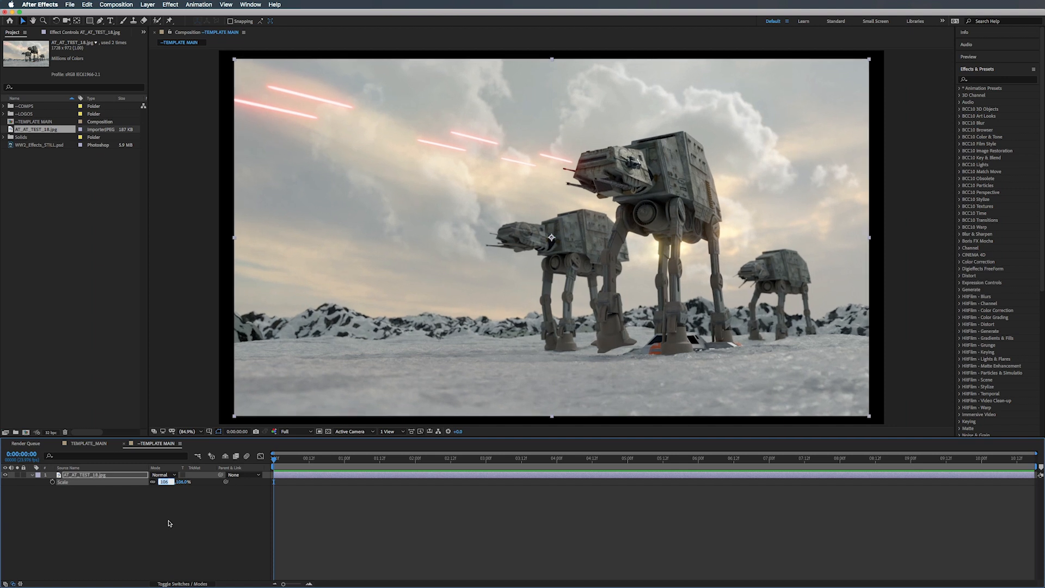
key(Up)
key(Up)
key(Up)
key(Up)
key(Up)
key(Up)
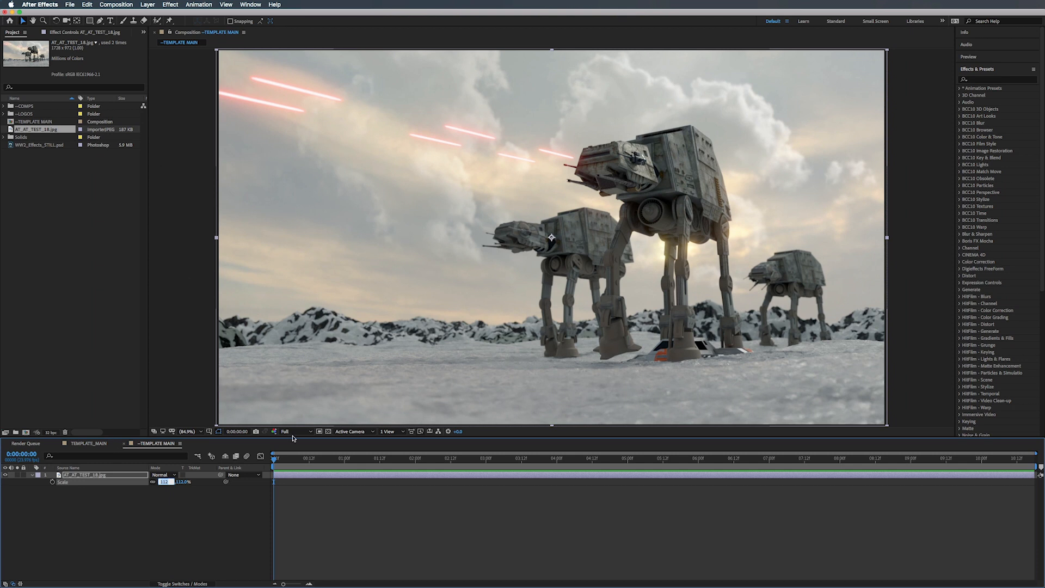
key(Return)
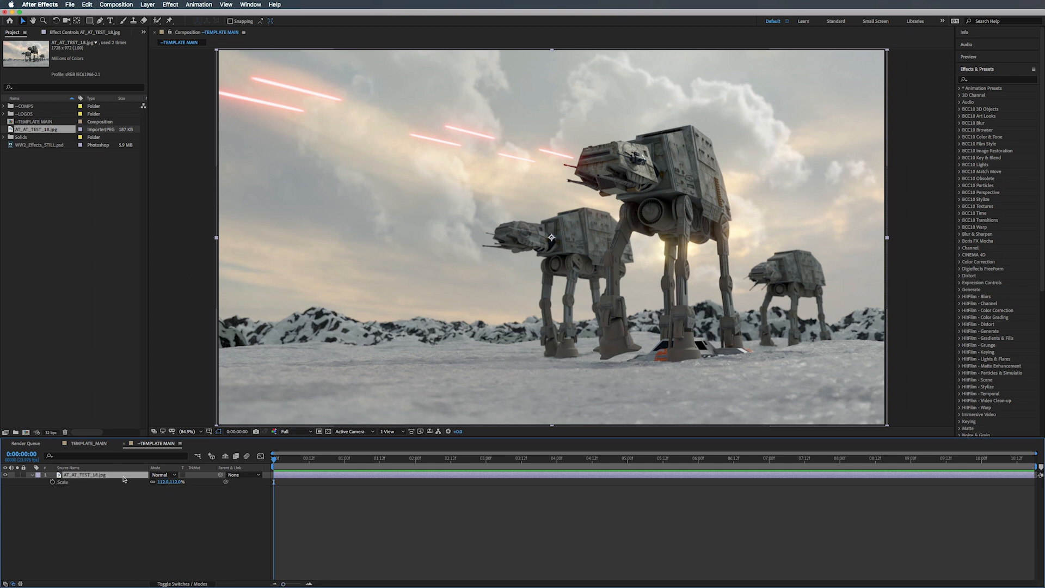
Create a new text layer reading "CREATE HOTH SCENE" above the background image.
right_click(141, 493)
mouse_move(164, 496)
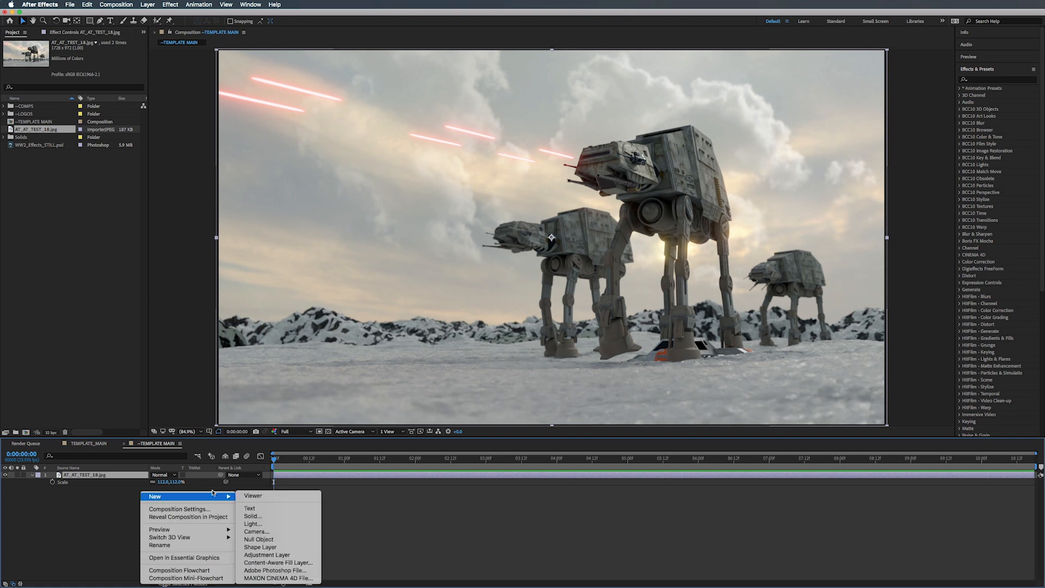
click(266, 513)
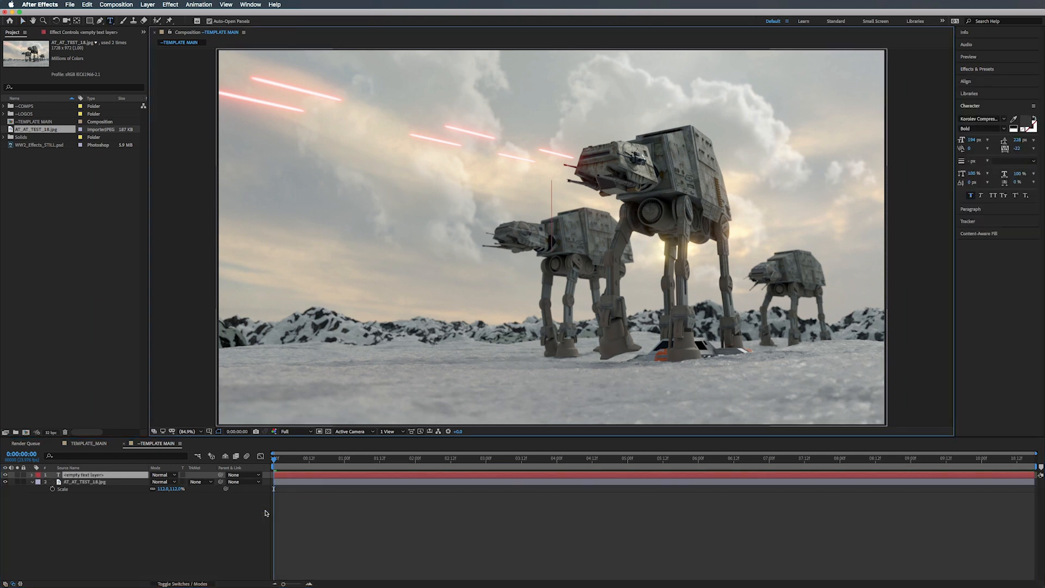
text(CREATE A)
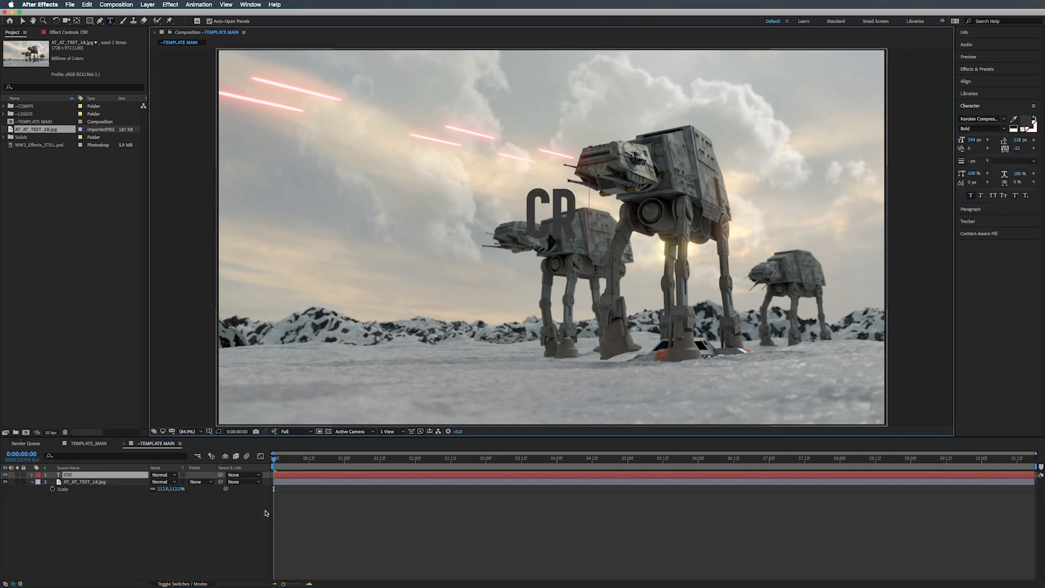
key(BackSpace)
key(BackSpace)
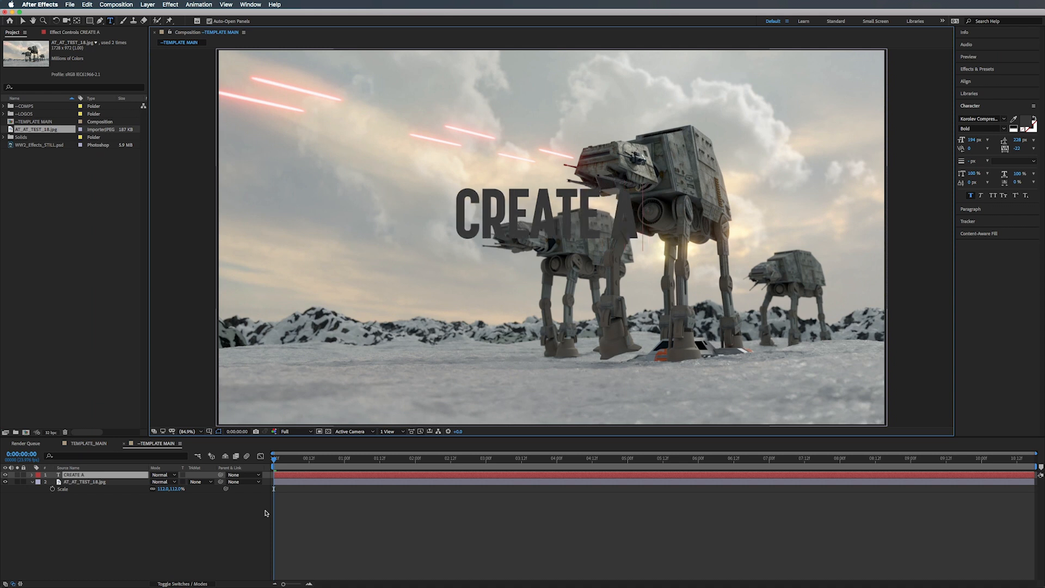
text(HOTH)
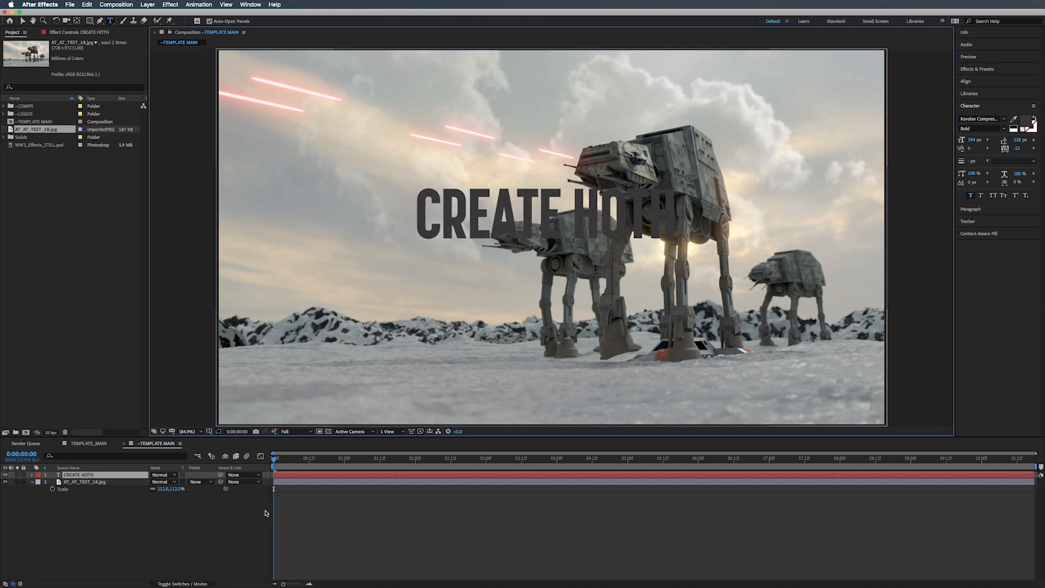
text( SC)
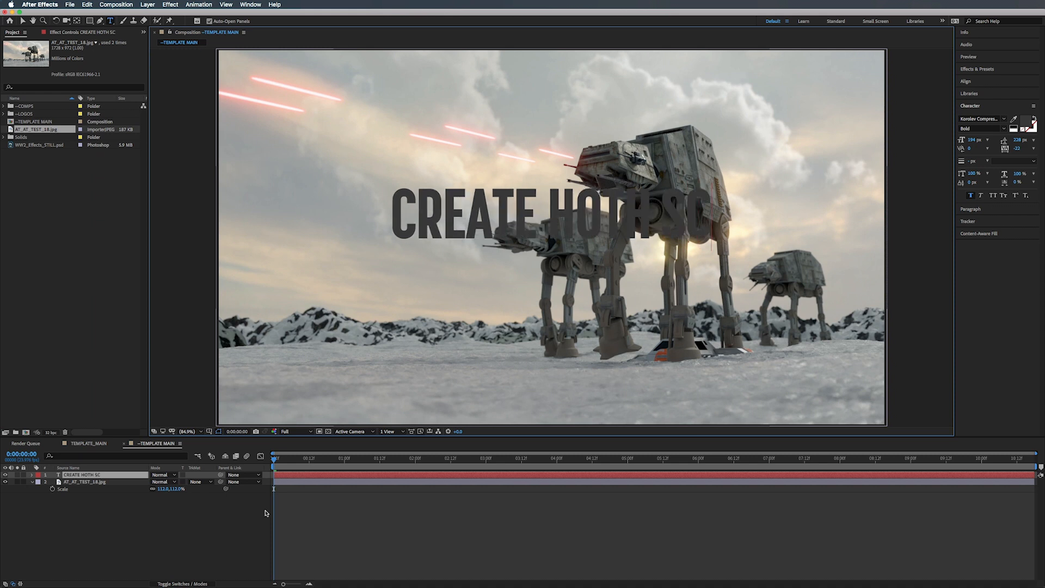
text(ENE)
key(BackSpace)
key(BackSpace)
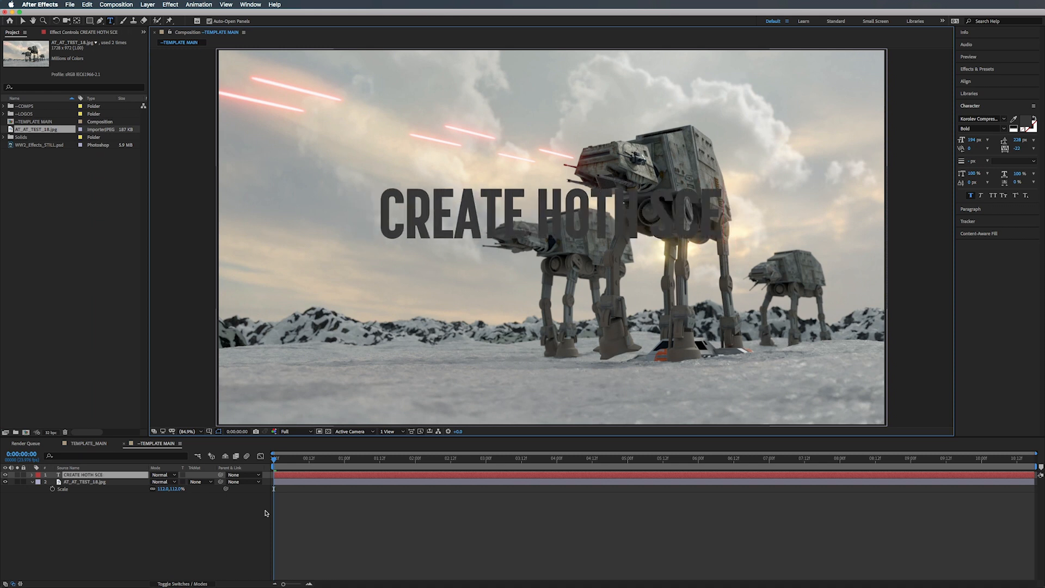
text(NE)
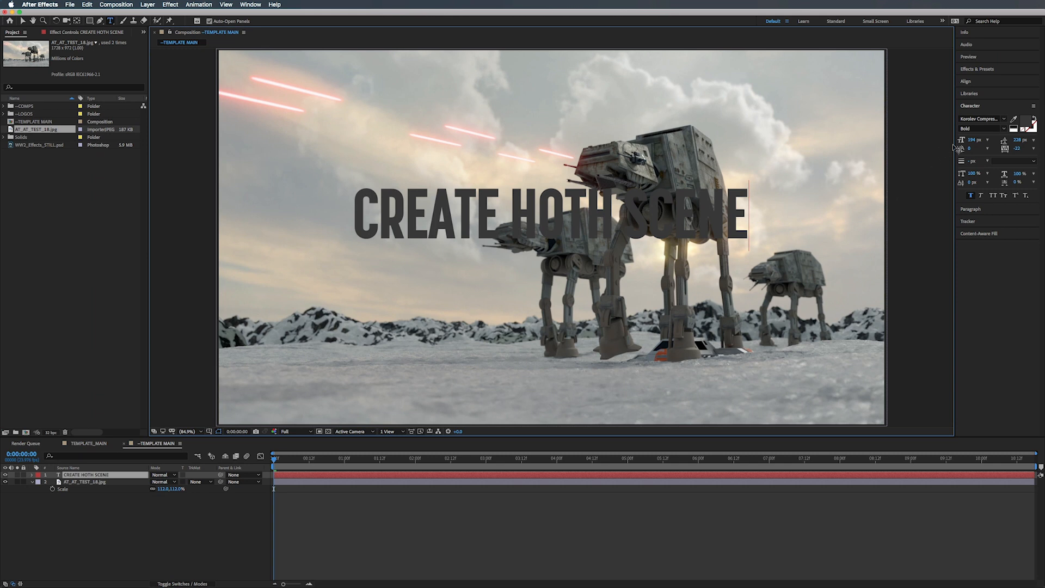
Set the font size of the CREATE HOTH SCENE title text to 220 px.
click(762, 473)
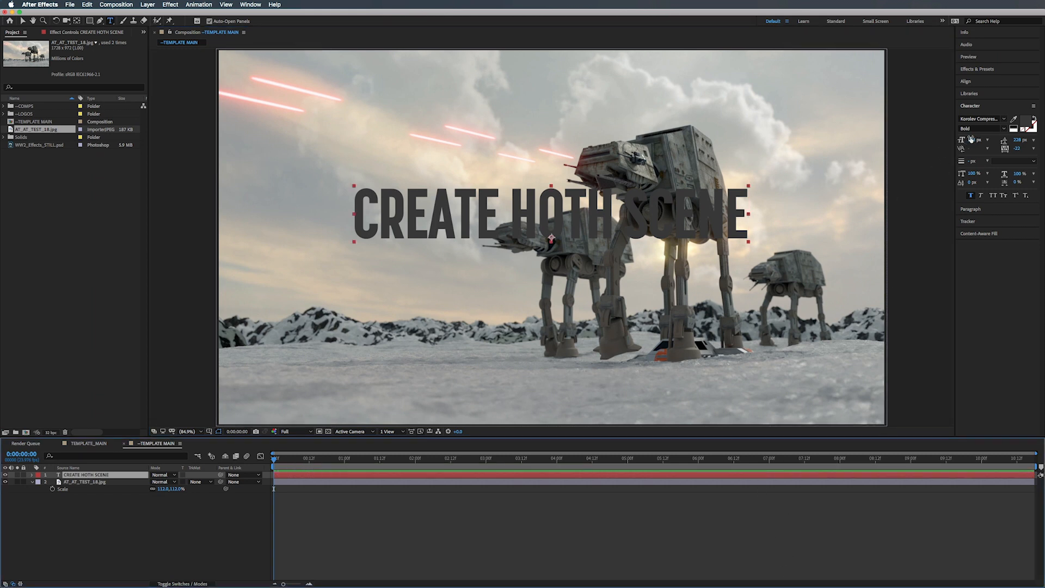
drag(972, 139, 982, 139)
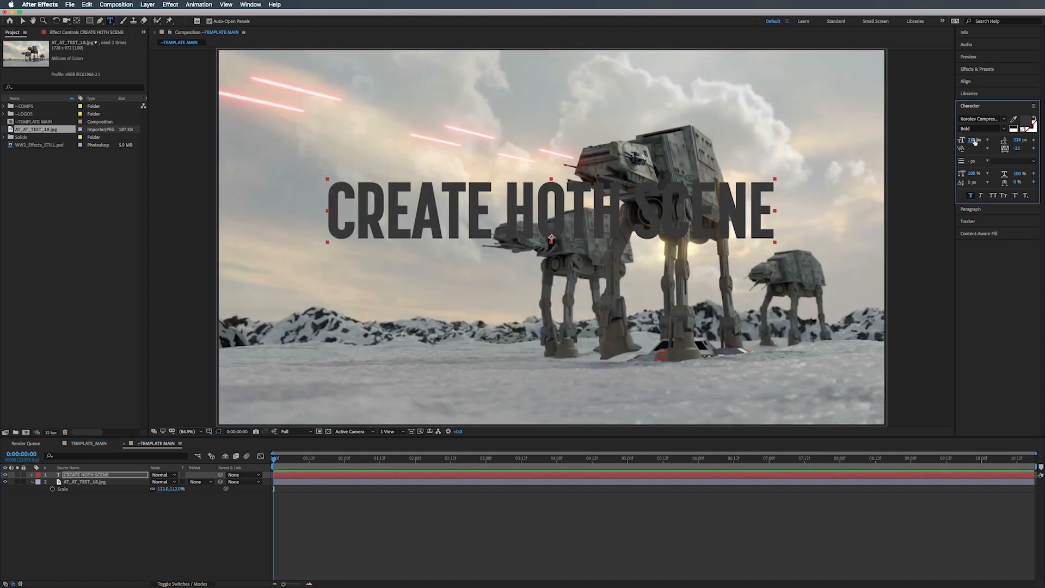
click(974, 140)
text(220)
click(355, 476)
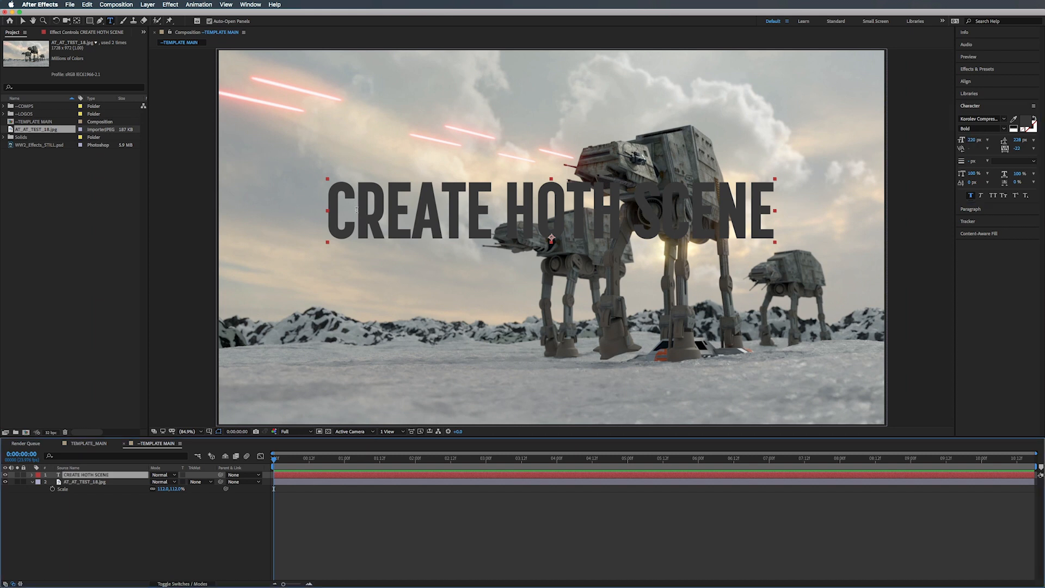
Move the title text up into the sky near the frame's upper edge and center it horizontally in the composition.
key(v)
click(401, 213)
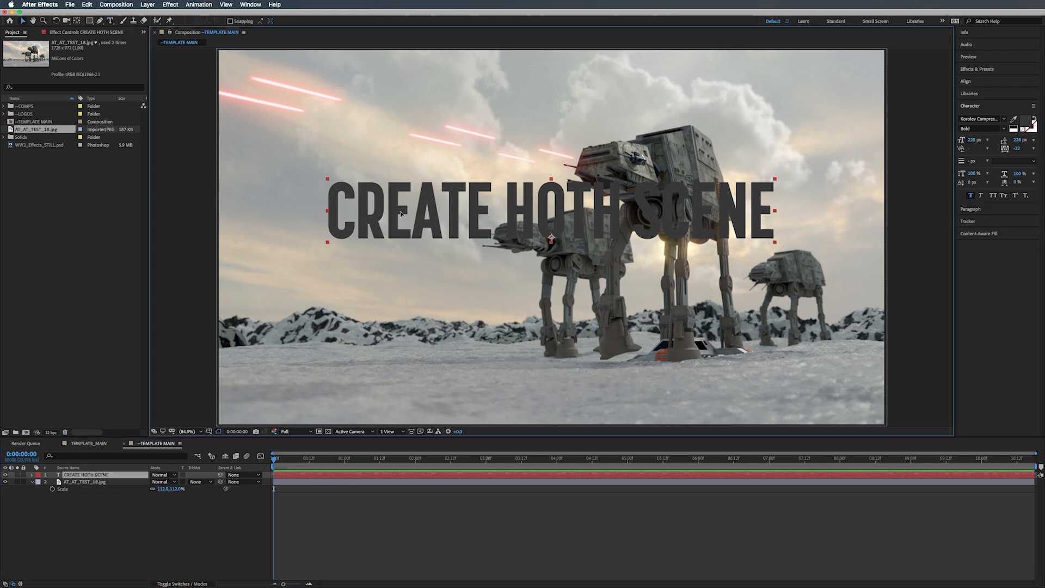
drag(401, 214, 413, 95)
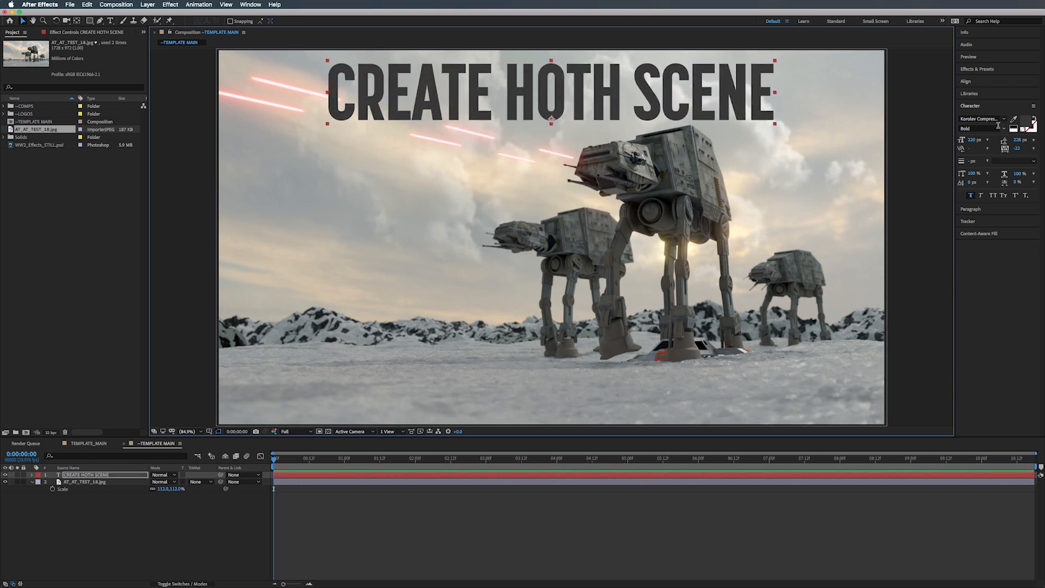
click(1029, 126)
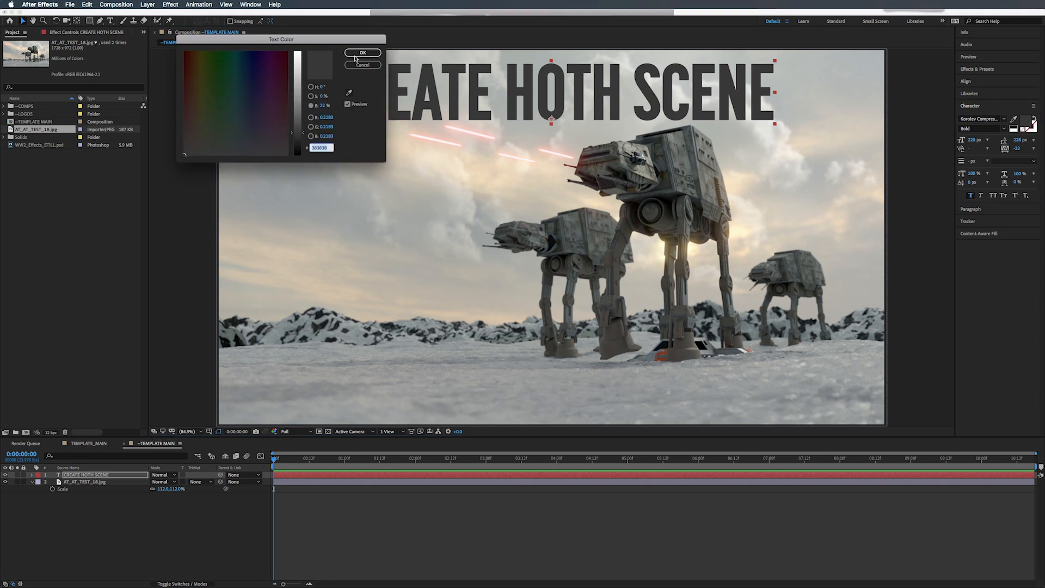
click(361, 53)
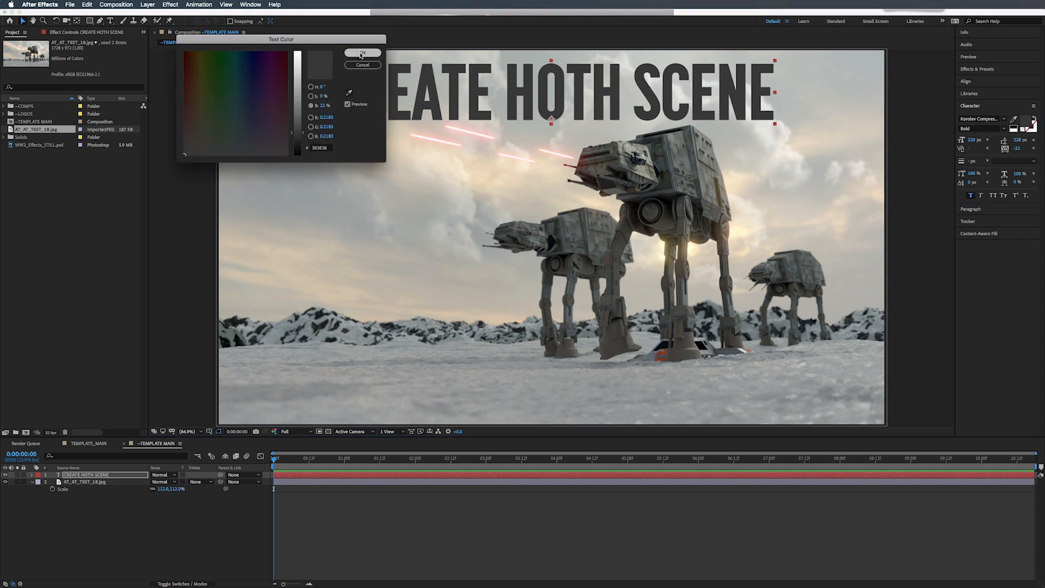
click(968, 83)
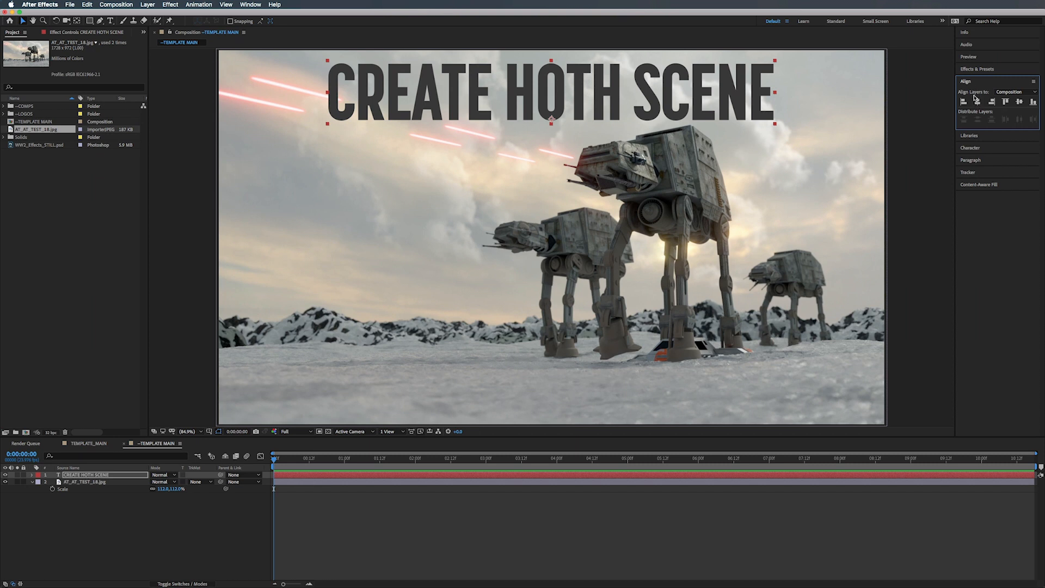
click(978, 102)
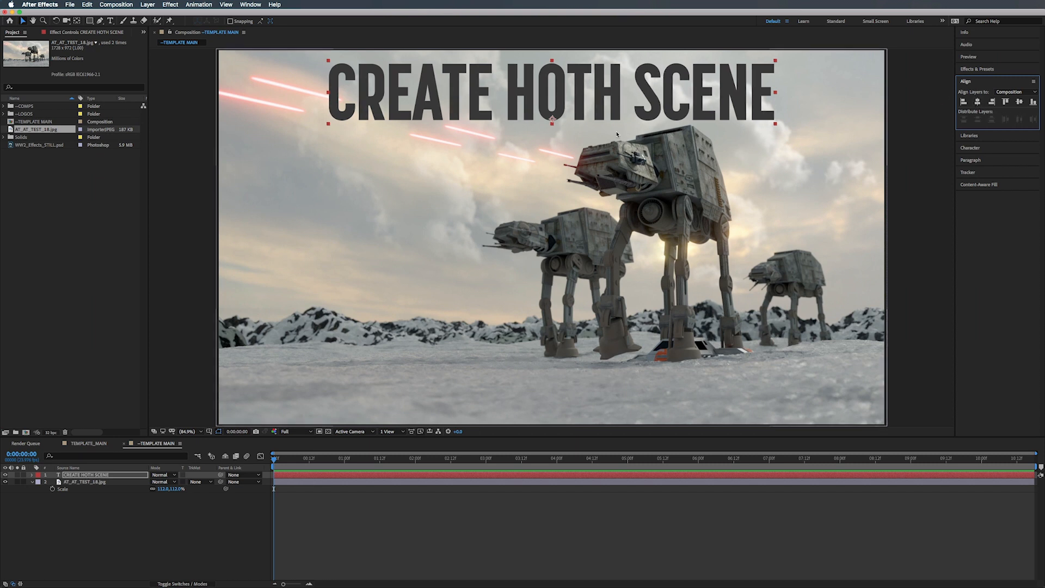
click(194, 280)
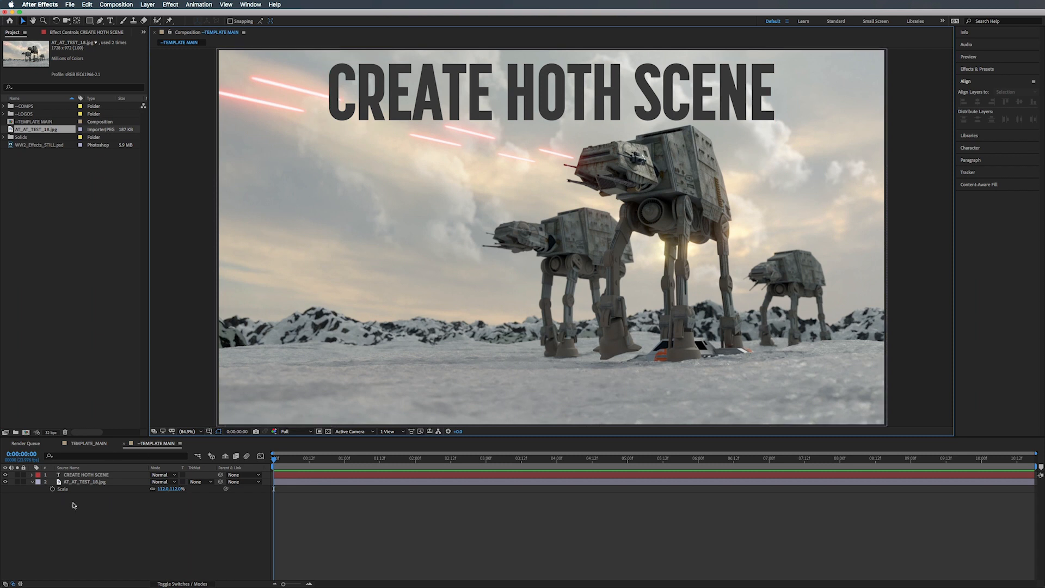
Pre-compose the CREATE HOTH SCENE text layer as "--Video_Title_PC", moving all attributes into the new composition.
click(95, 475)
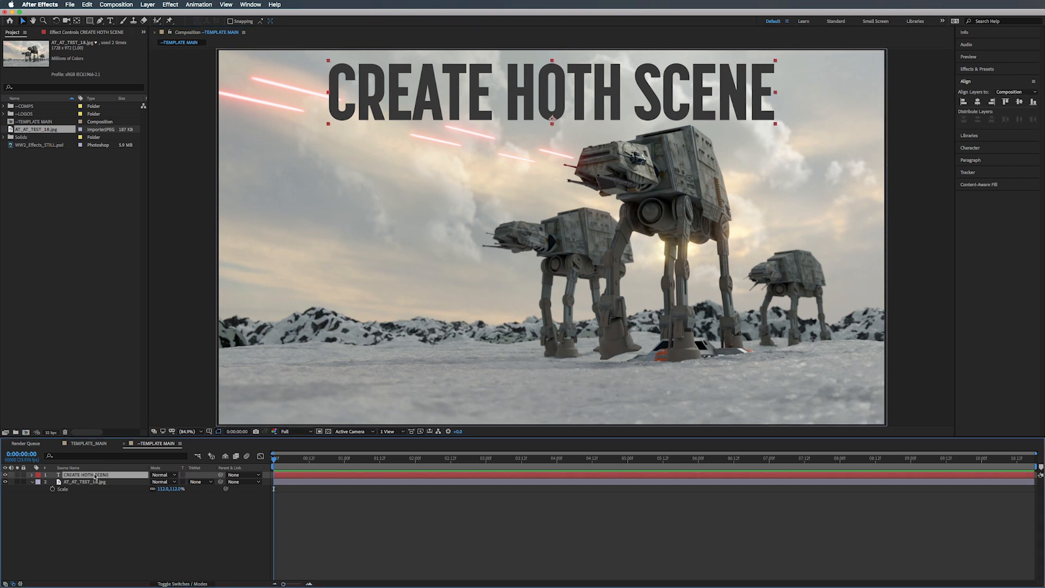
key(super+shift+c)
key(BackSpace)
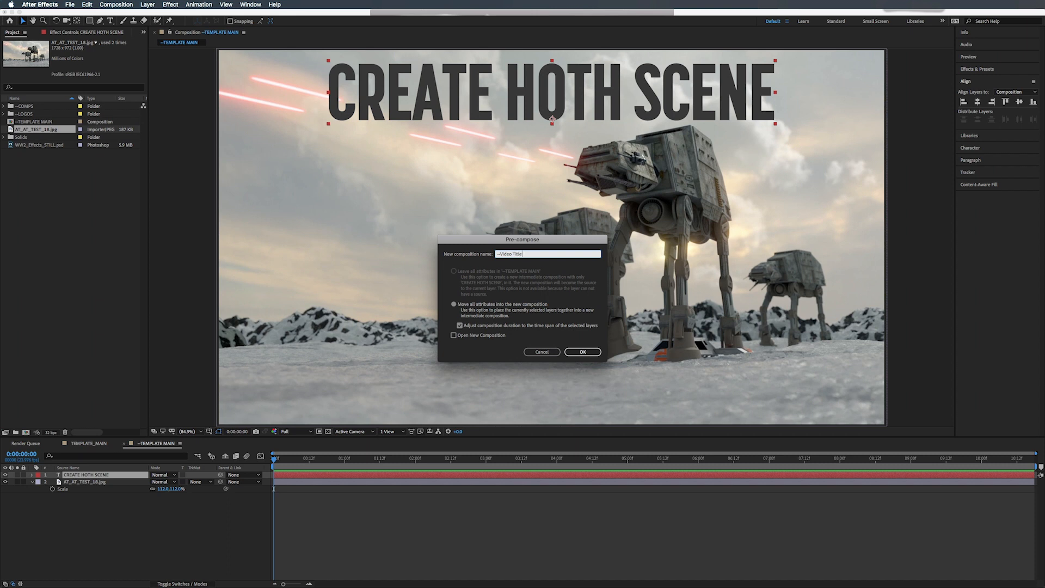
text(_PC)
key(Return)
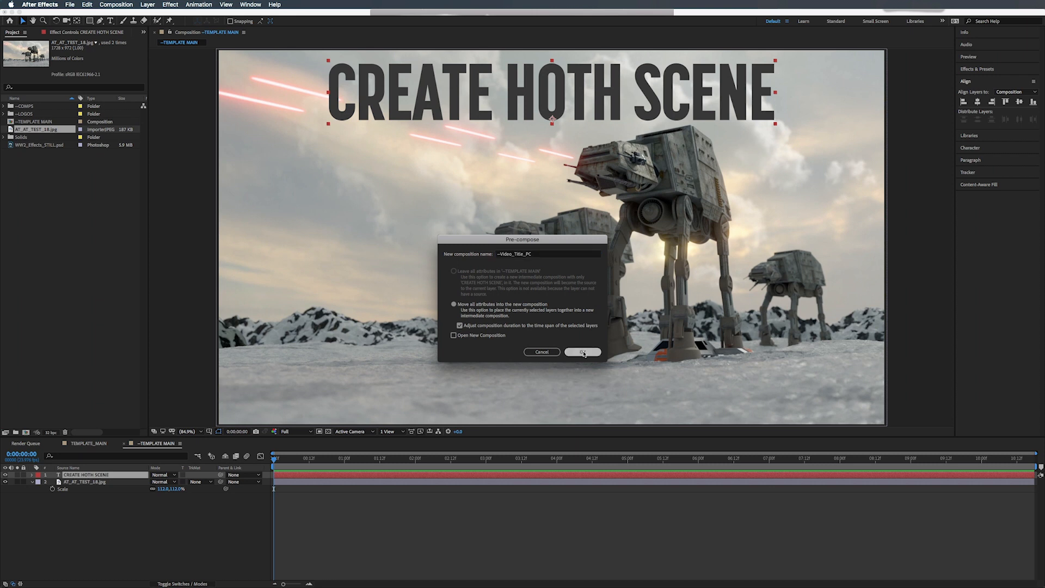
Duplicate the --Video_Title_PC layer and set the lower copy's track matte to Alpha Matte using the upper copy.
key(Caps_Lock)
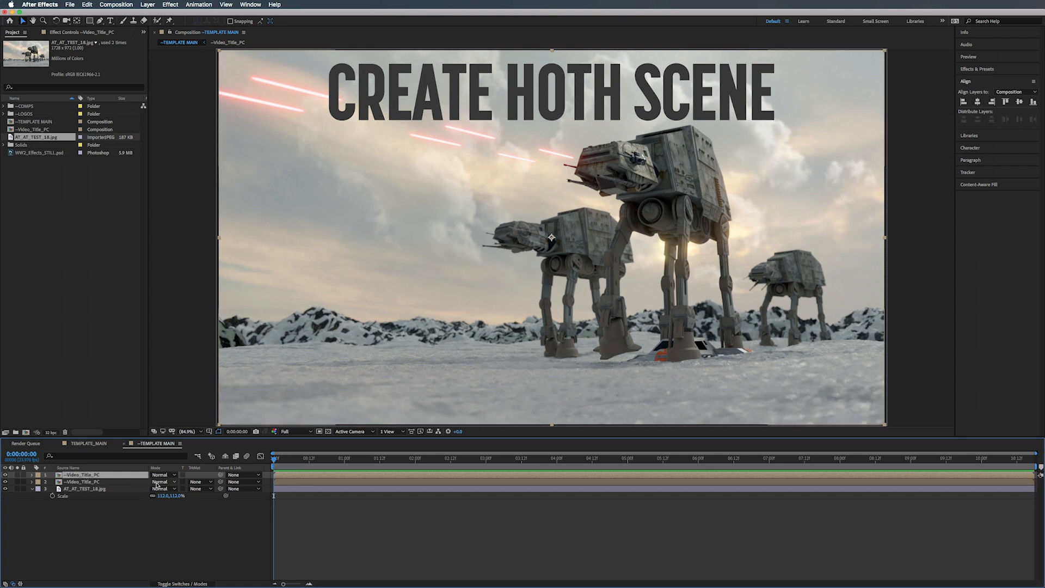
click(197, 484)
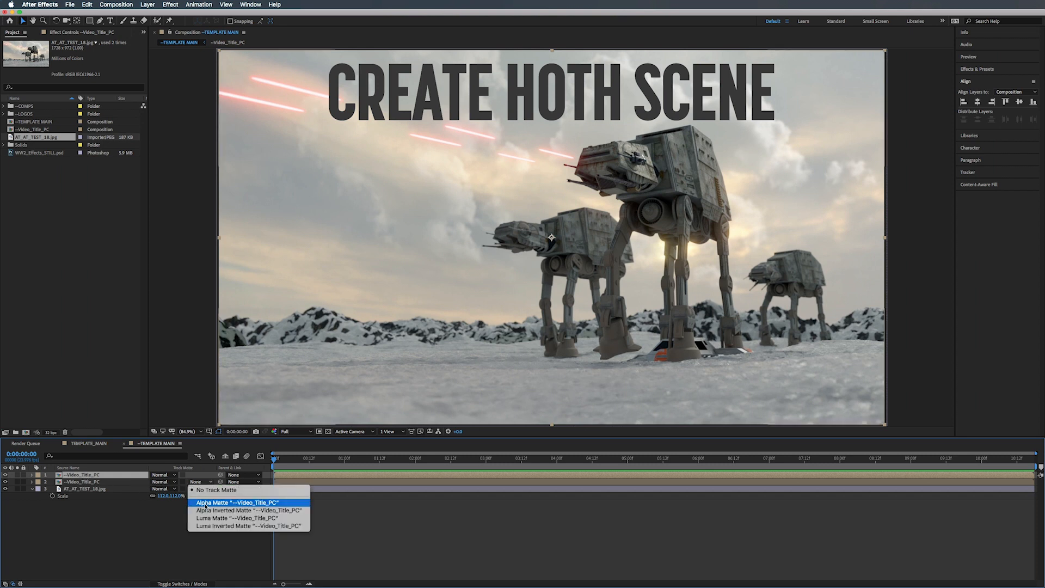
click(212, 502)
Apply Fast Box Blur to the lower --Video_Title_PC layer with a blur radius of 8.
click(104, 482)
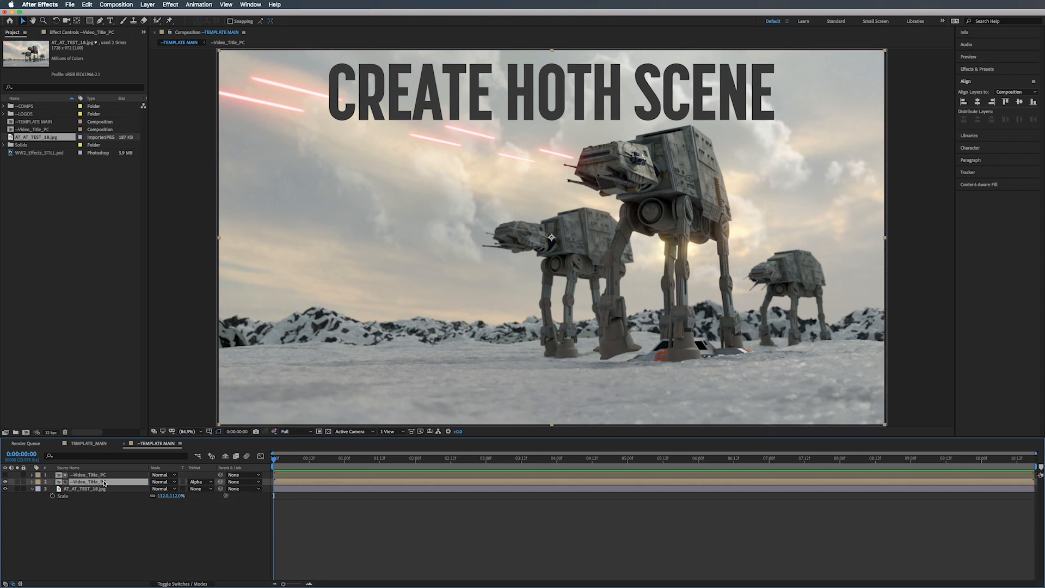
key(ctrl+space)
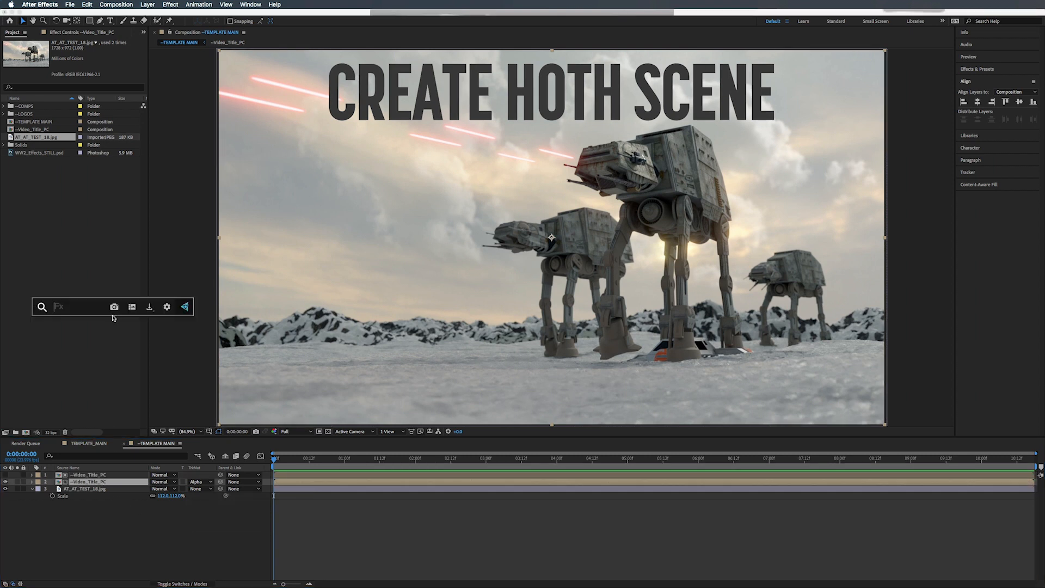
text(fas)
key(Return)
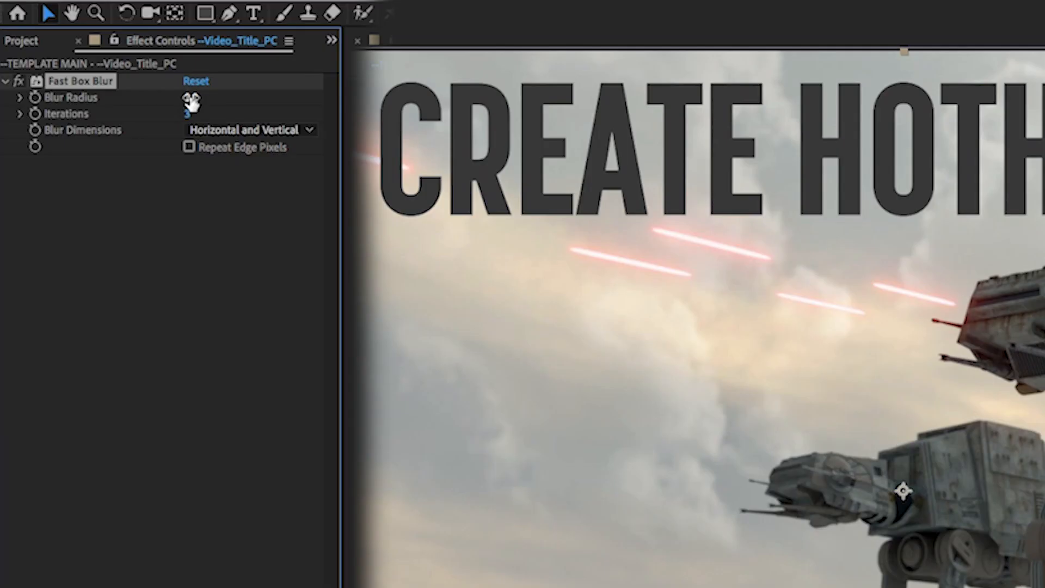
click(190, 99)
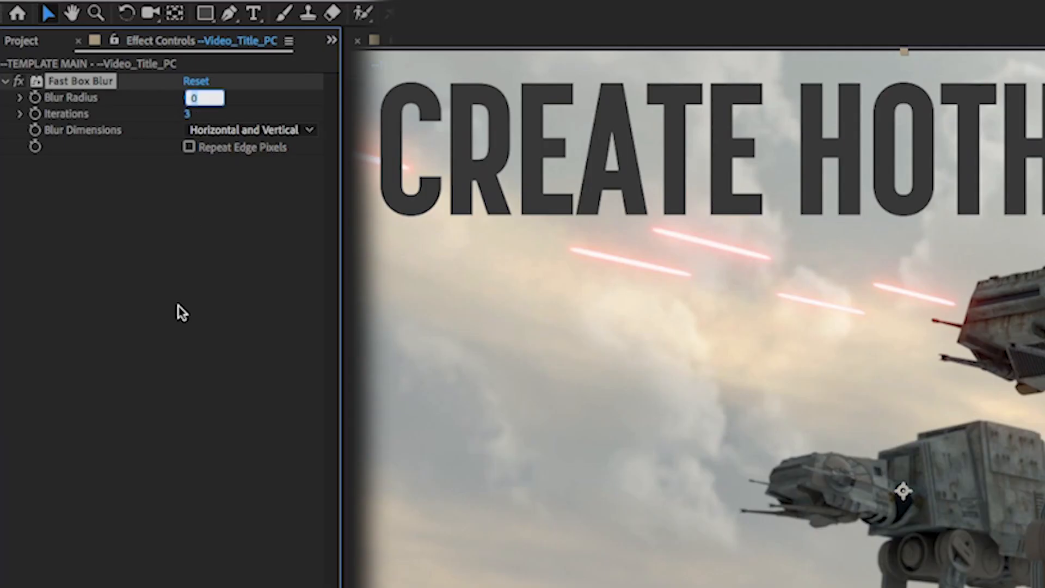
text(5)
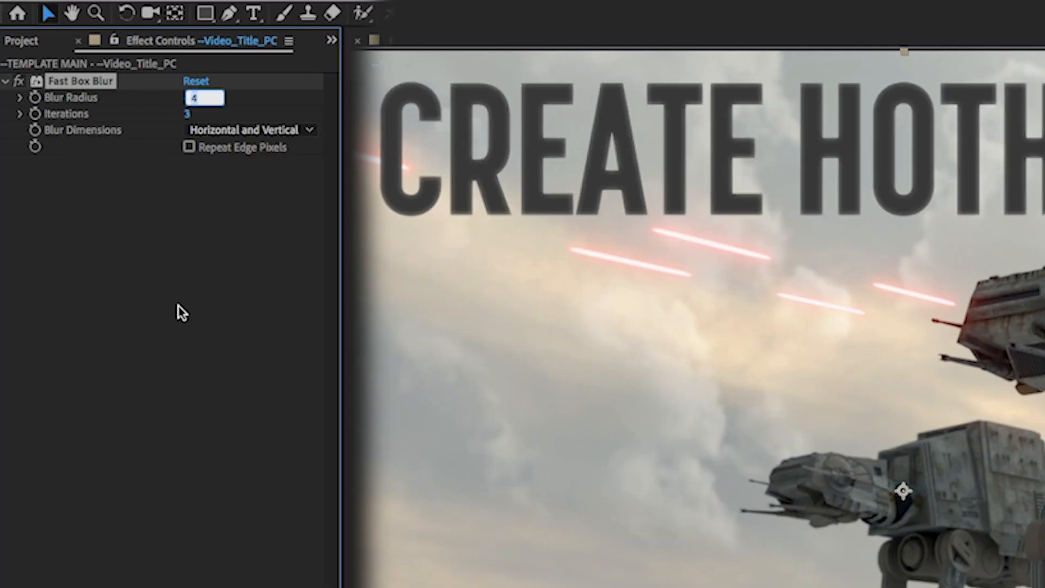
key(Up)
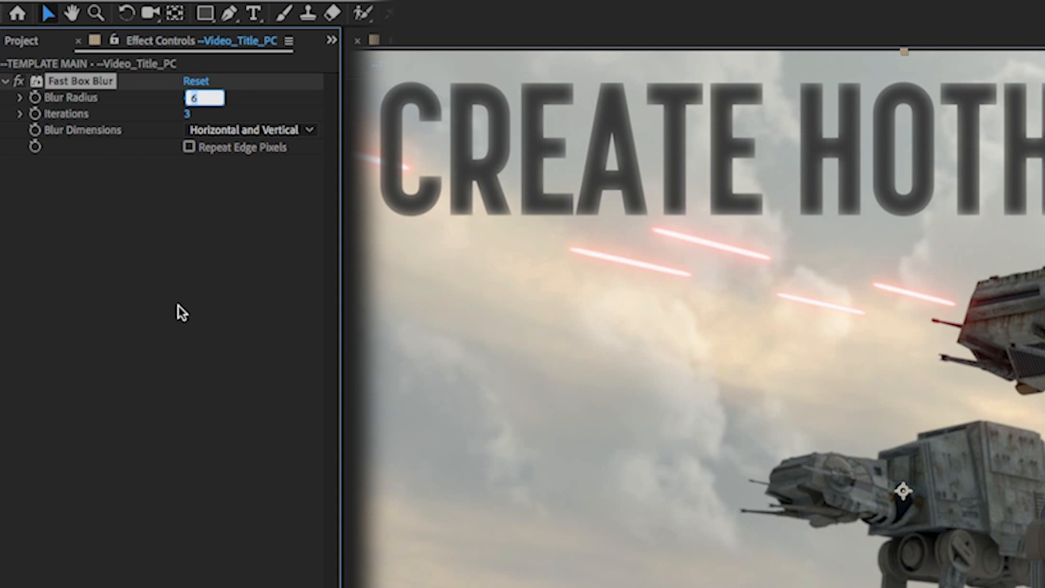
key(Up)
key(Up)
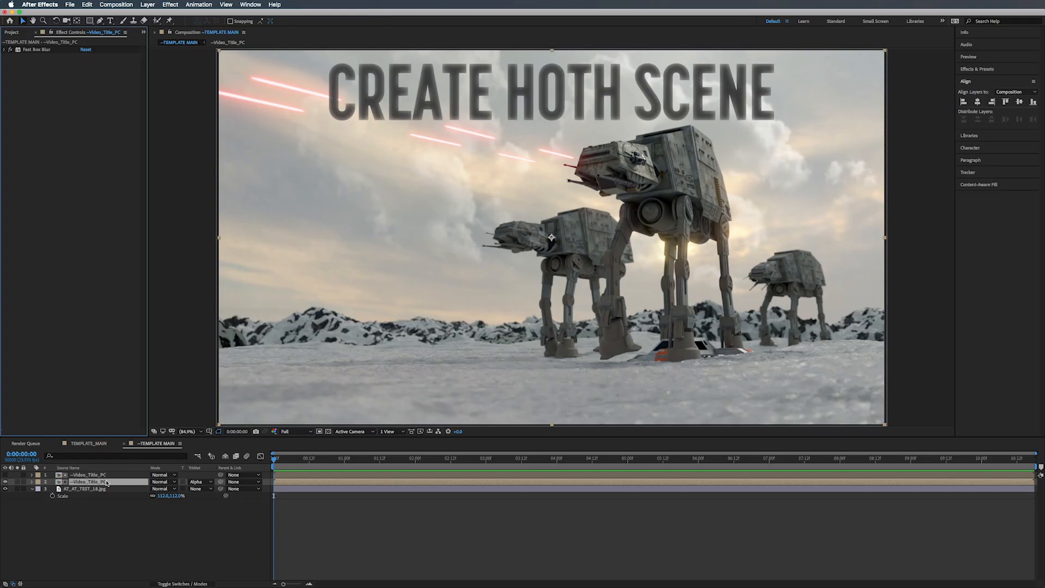
Pre-compose both --Video_Title_PC layers together into a composition named "--Video_Title_HOLDER".
shift+click(107, 476)
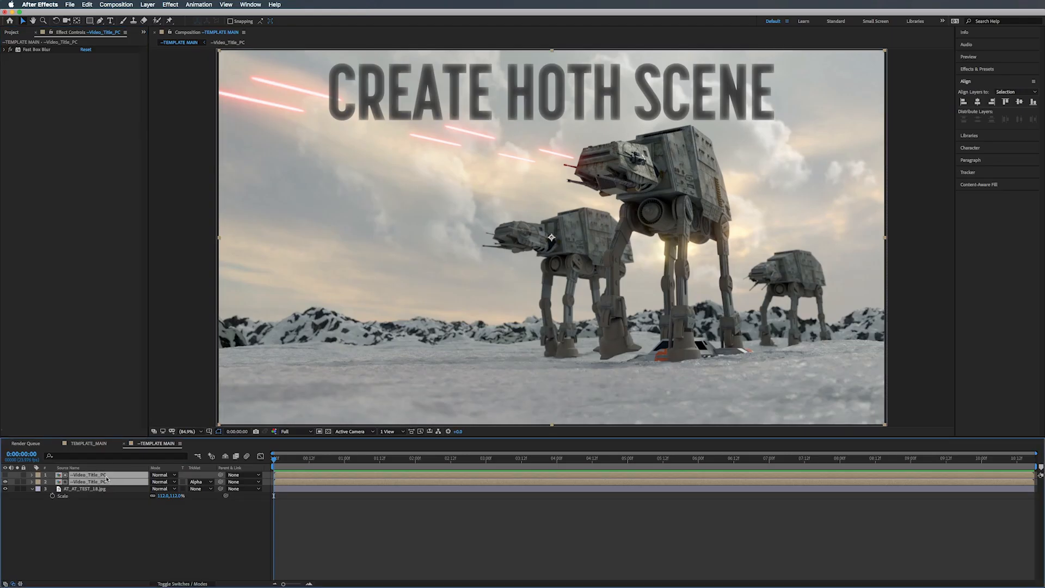
key(super+shift+c)
text(--Video_Tit)
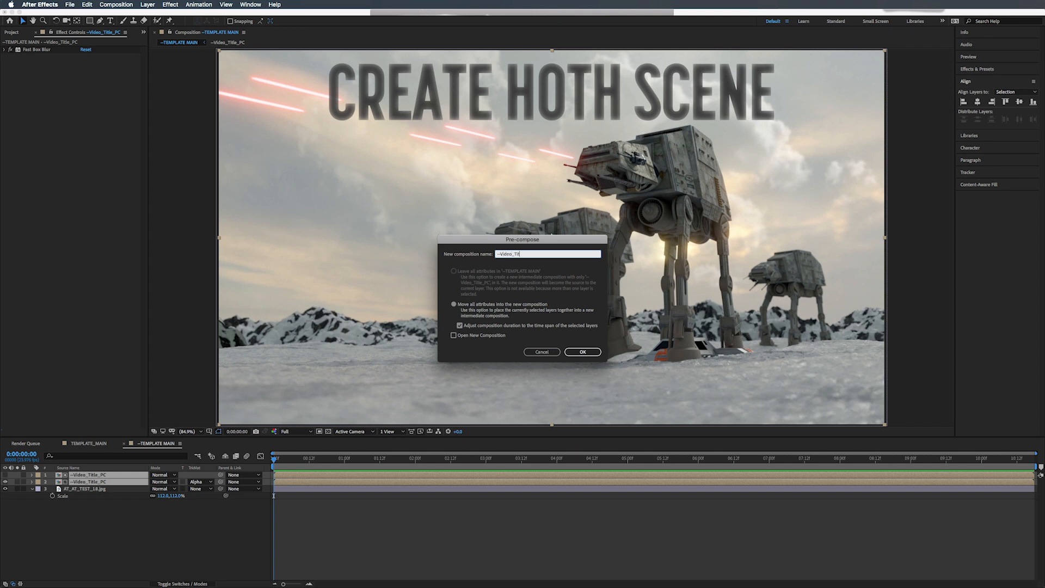
text(le_HD)
key(Return)
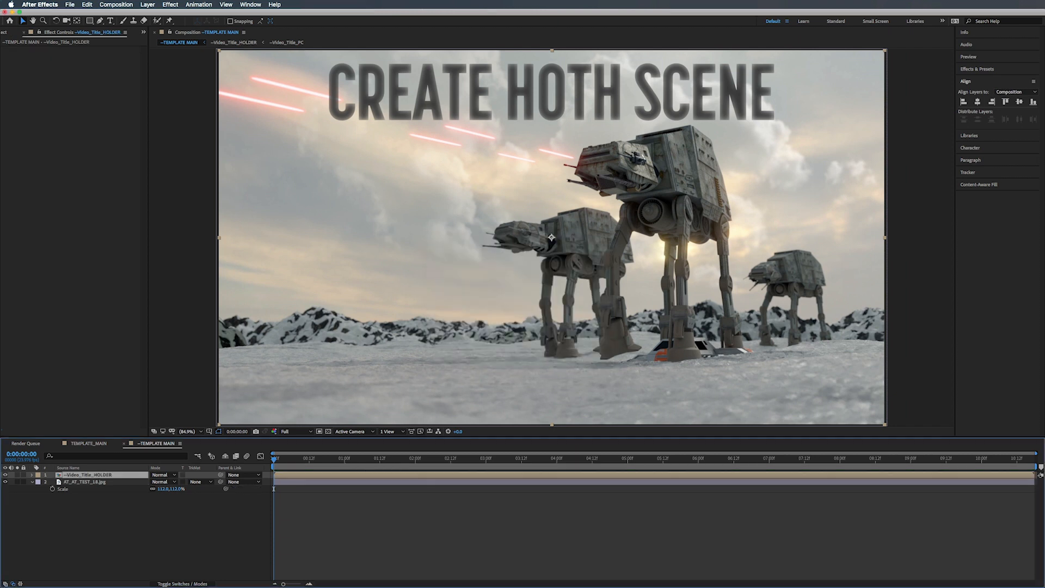
Inside --Video_Title_HOLDER, apply a Fill effect to the lower --Video_Title_PC layer and place it before Fast Box Blur.
double_click(93, 476)
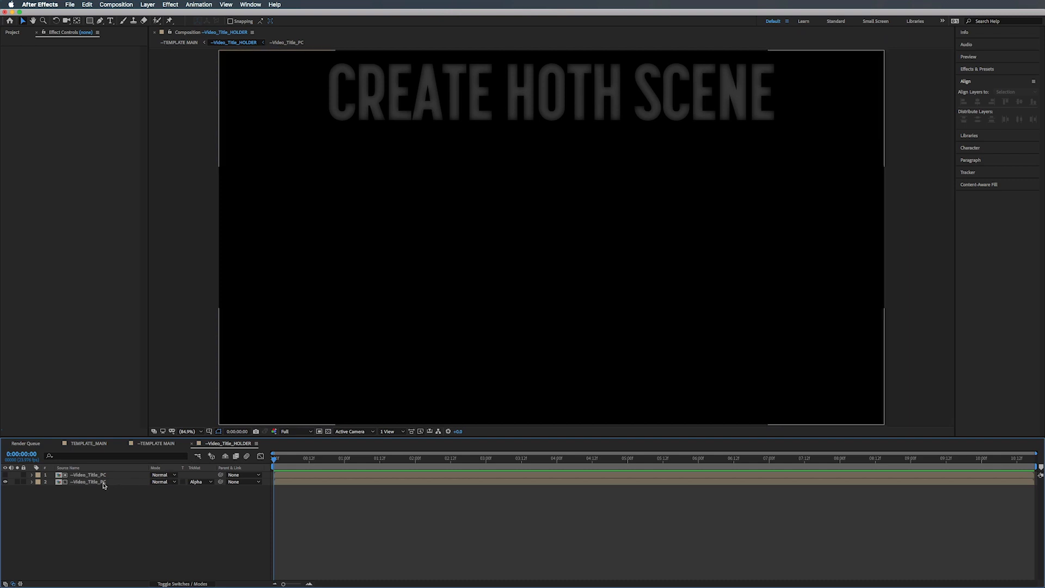
click(91, 484)
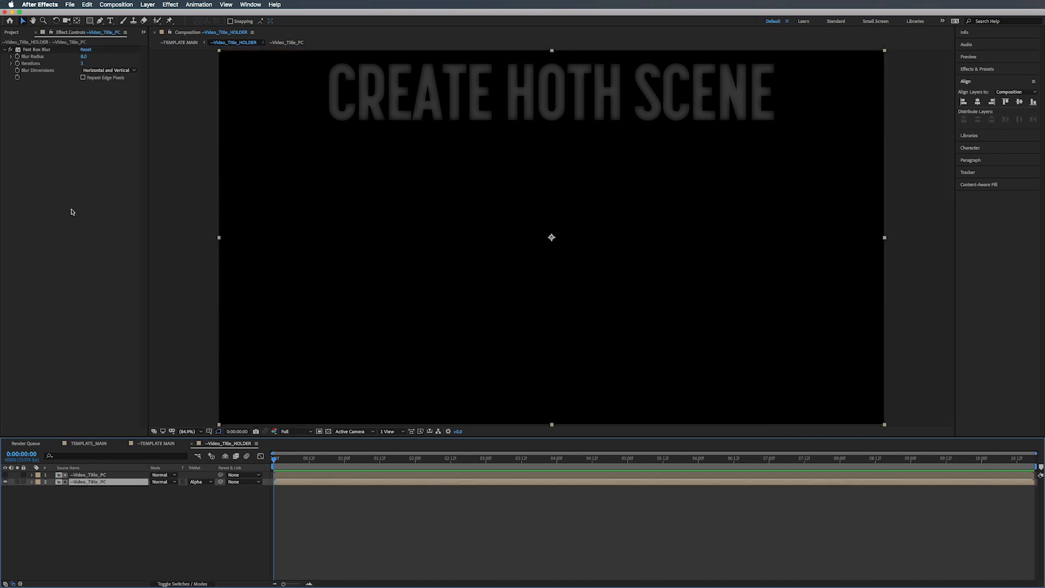
key(ctrl+space)
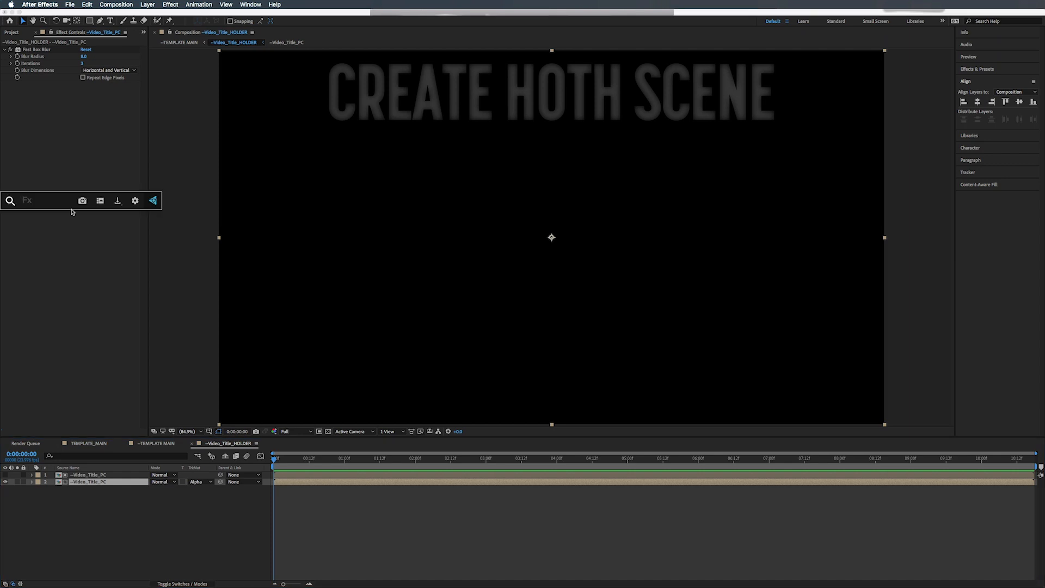
text(fill)
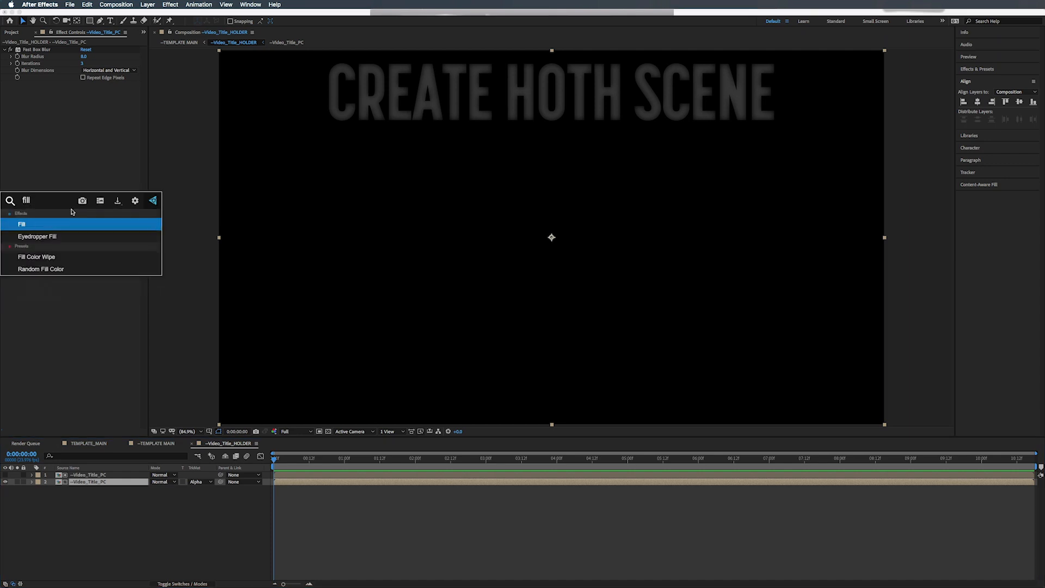
key(Return)
drag(27, 86, 31, 52)
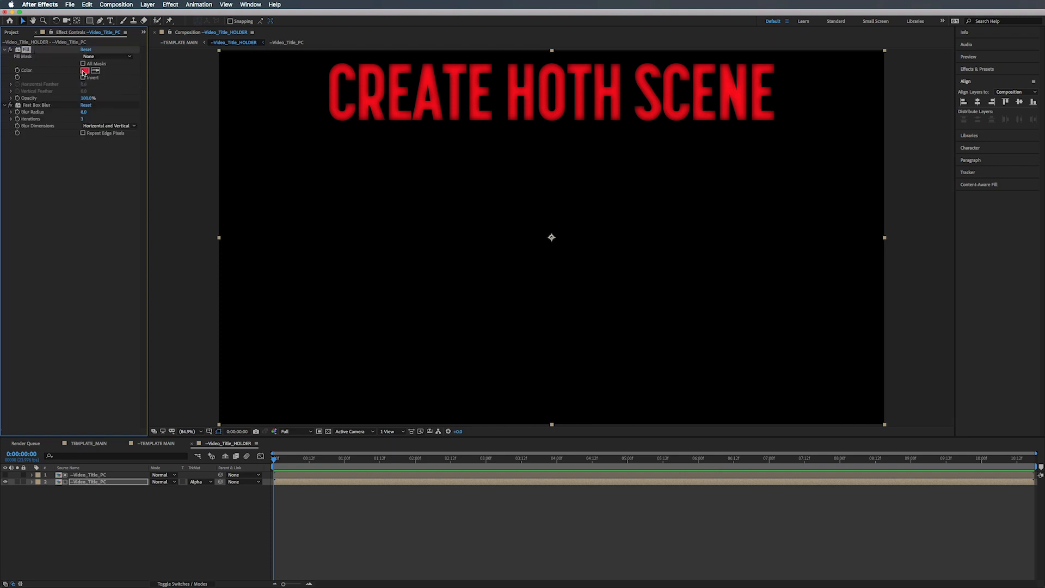
Set the Fill effect's color to gray A6A6A6.
click(84, 72)
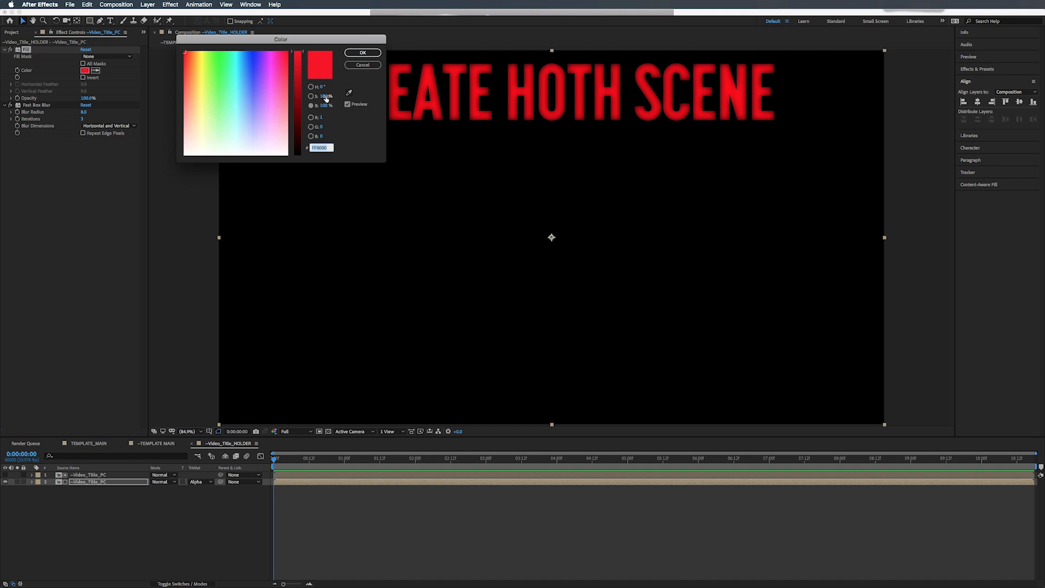
drag(324, 96, 318, 238)
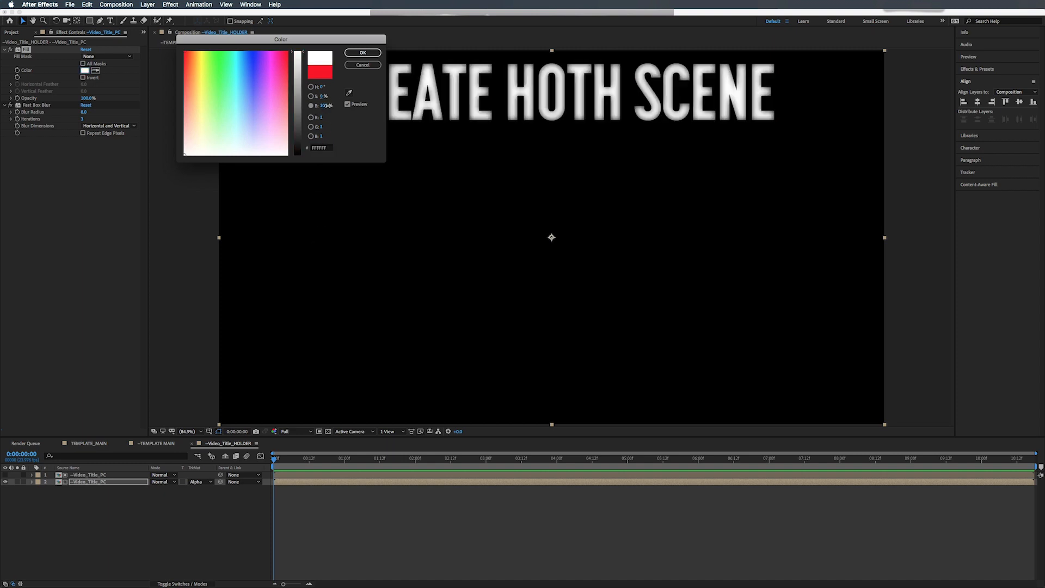
drag(322, 105, 314, 111)
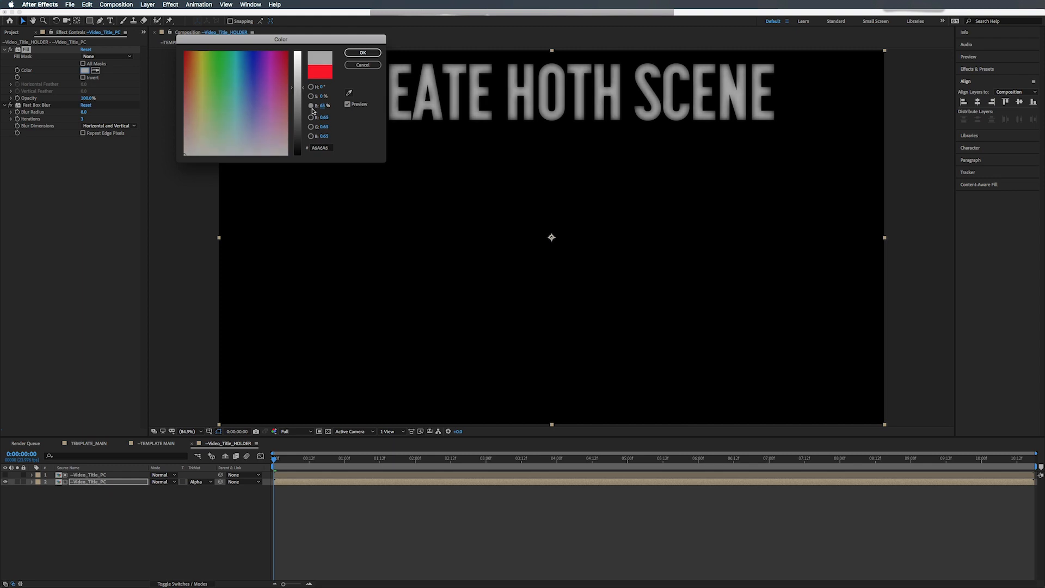
click(367, 53)
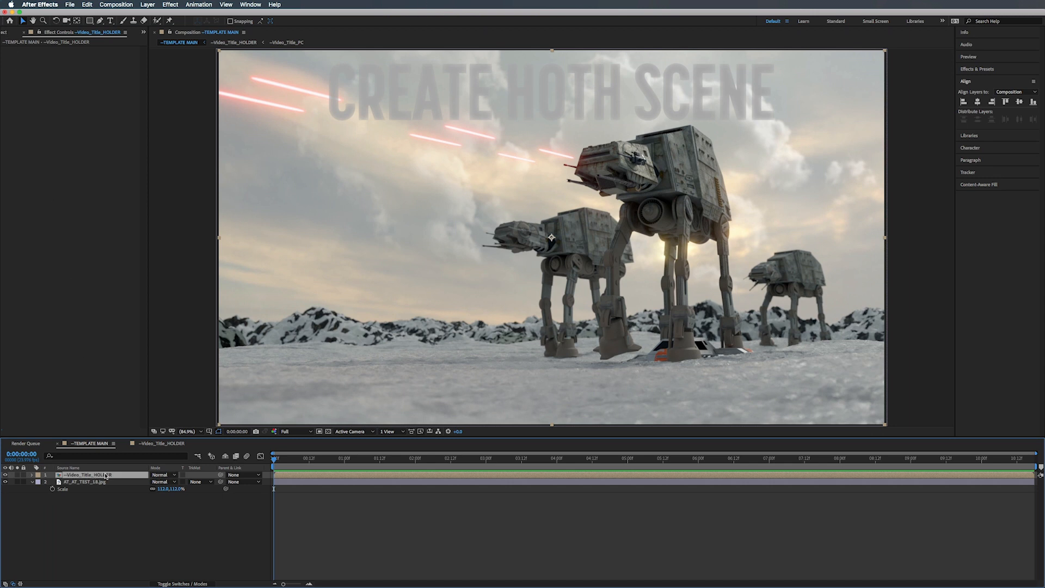
Rename the --Video_Title_HOLDER layer in the main template composition as --Video_Title_COLOR.
key(Return)
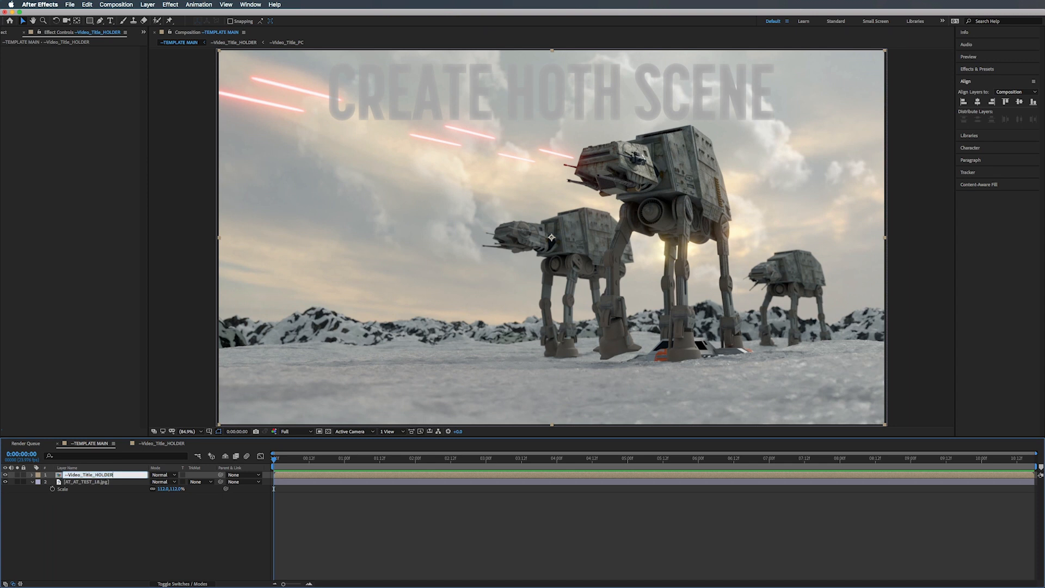
key(BackSpace)
key(BackSpace)
key(BackSpace)
key(Return)
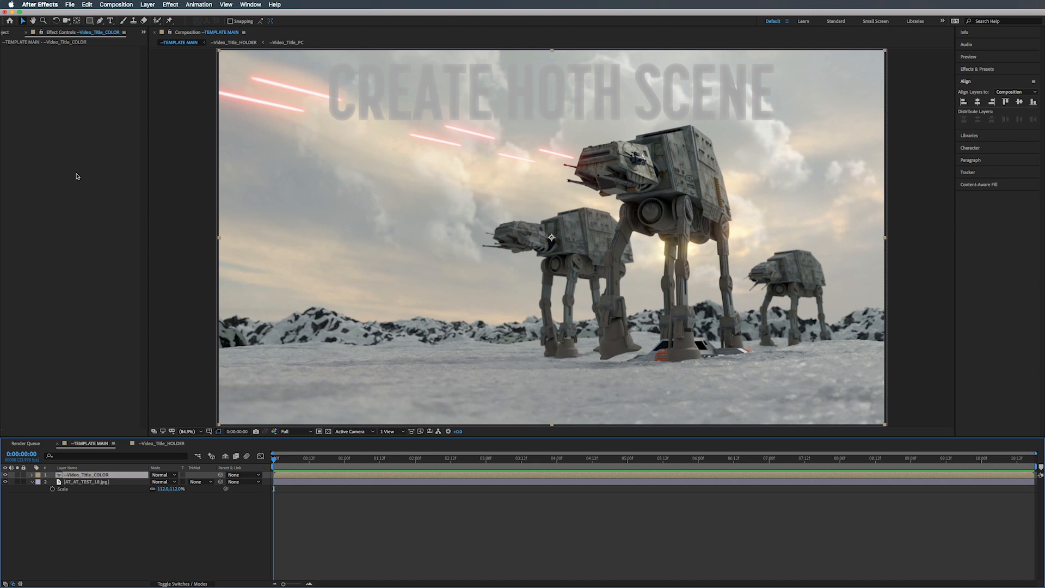
Apply the VC Color Vibrance effect to the --Video_Title_COLOR layer and set its color to yellow FFDC00.
key(ctrl+space)
text(vc)
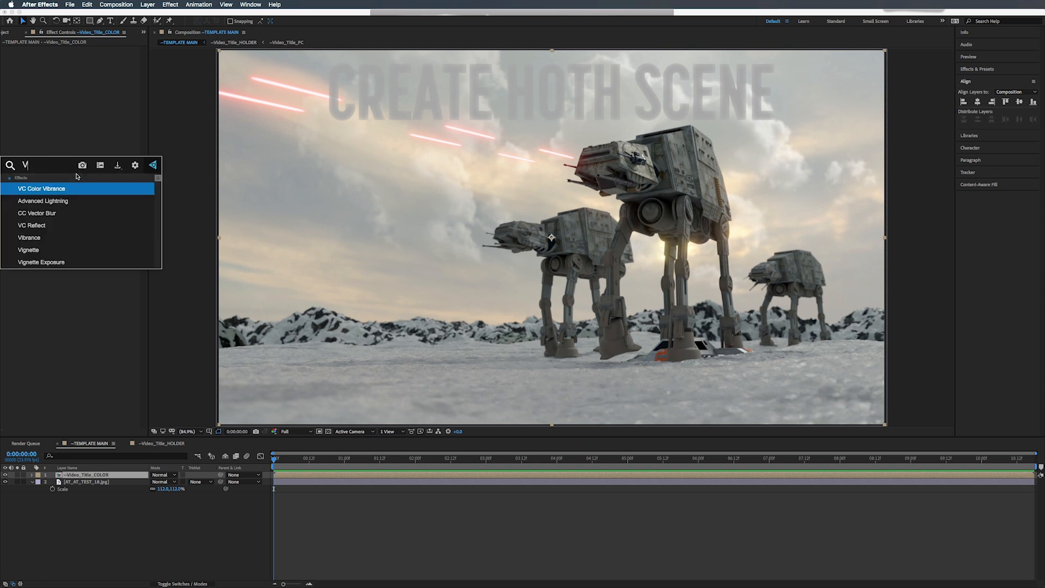
key(Return)
key(Caps_Lock)
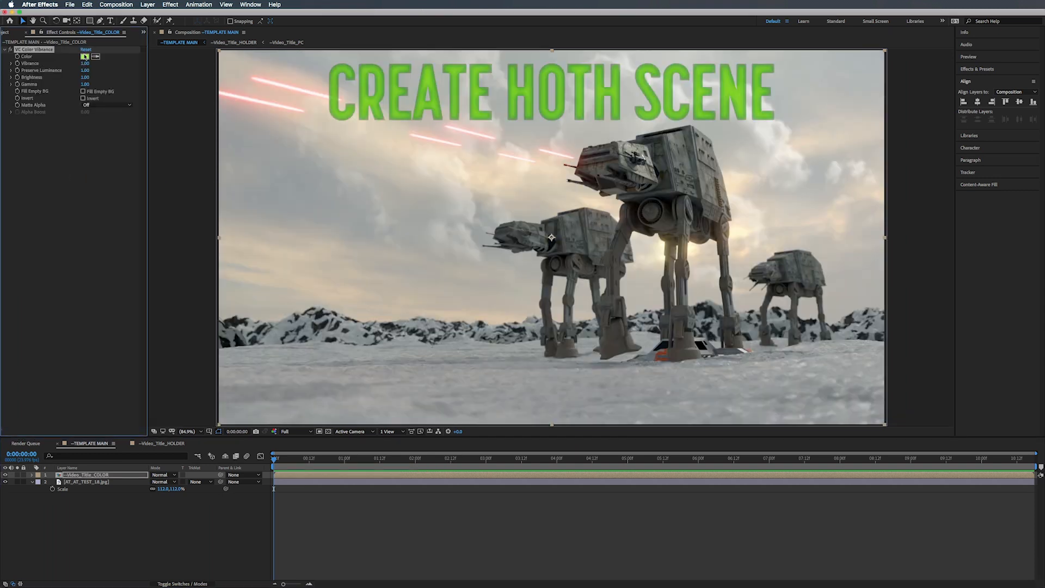
click(84, 57)
drag(213, 62, 198, 34)
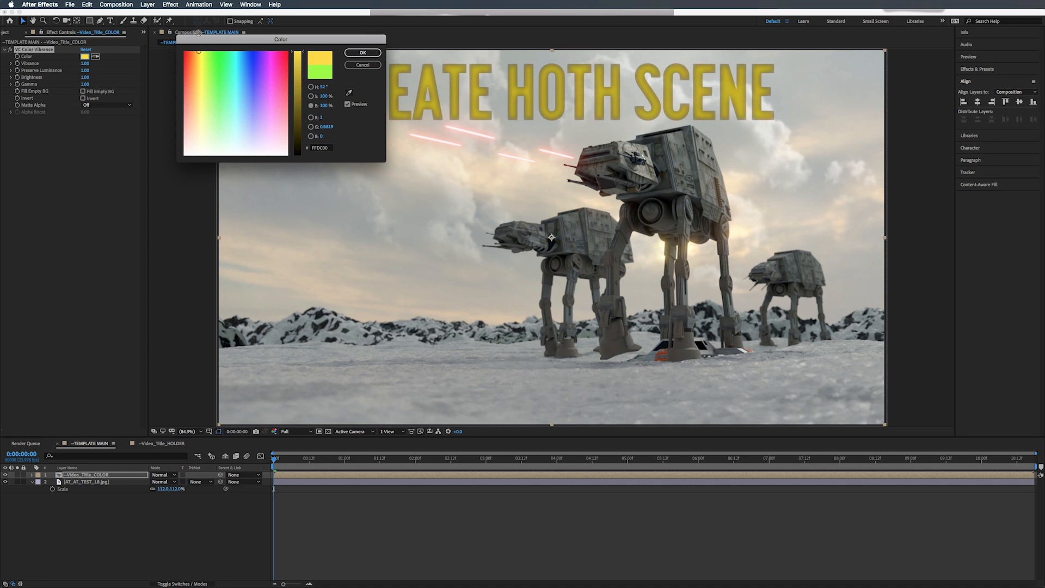
click(362, 53)
Add the --Video_Title_PC composition directly below the --Video_Title_COLOR layer and rename the new layer --Video_Title_BG.
click(8, 33)
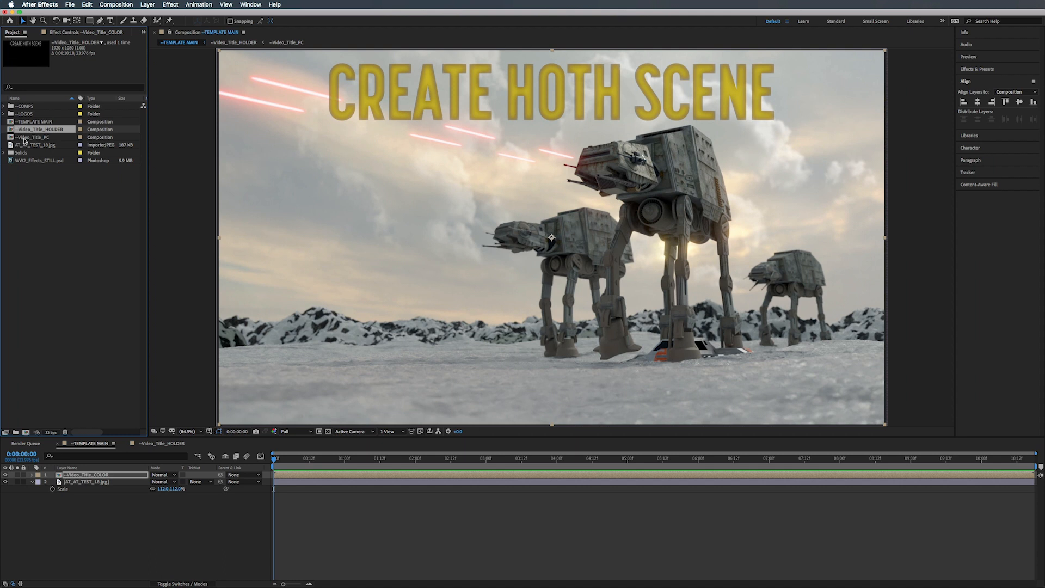
drag(24, 141, 91, 483)
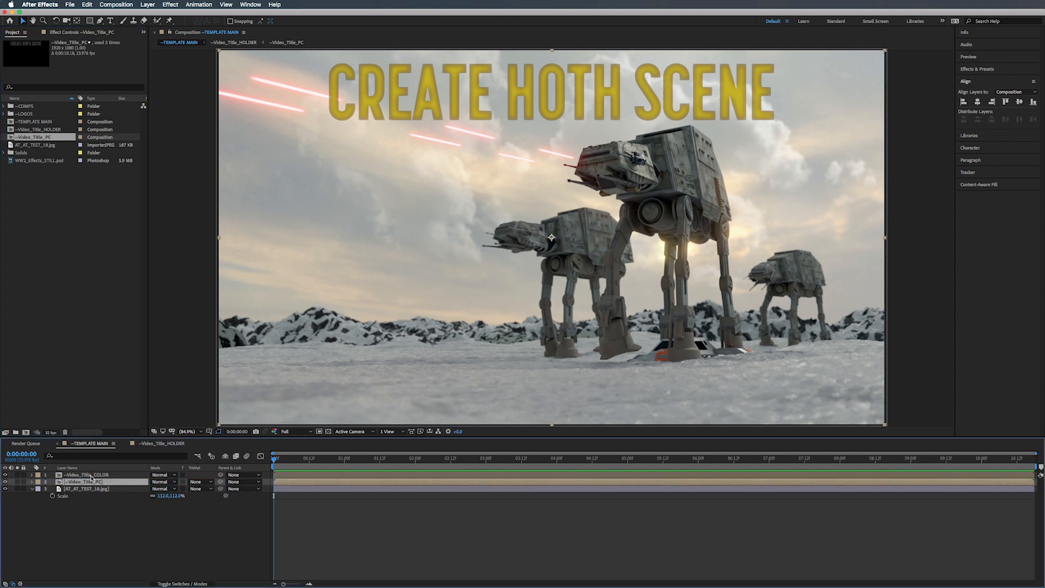
click(90, 482)
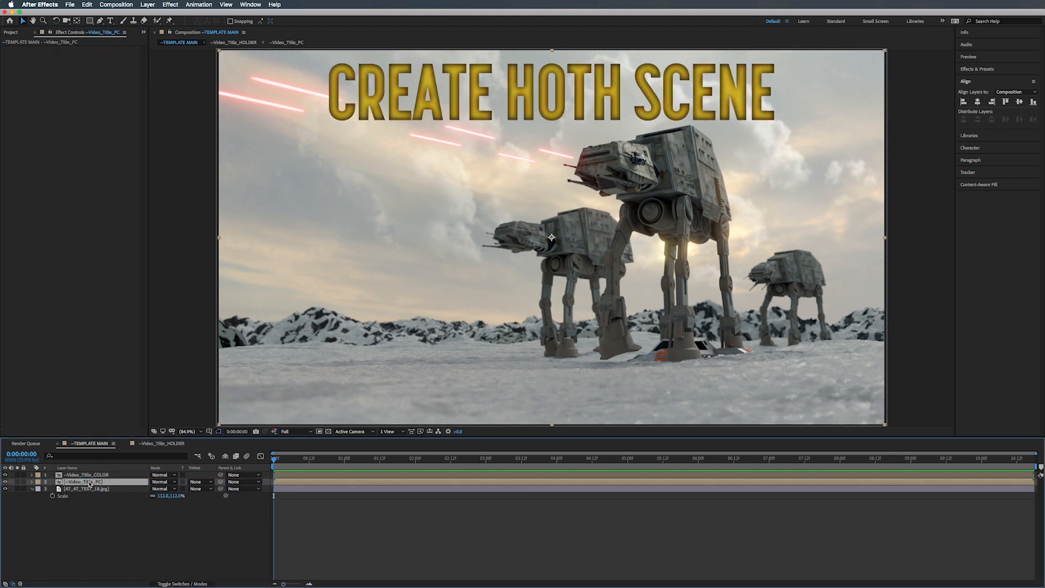
key(Return)
key(Right)
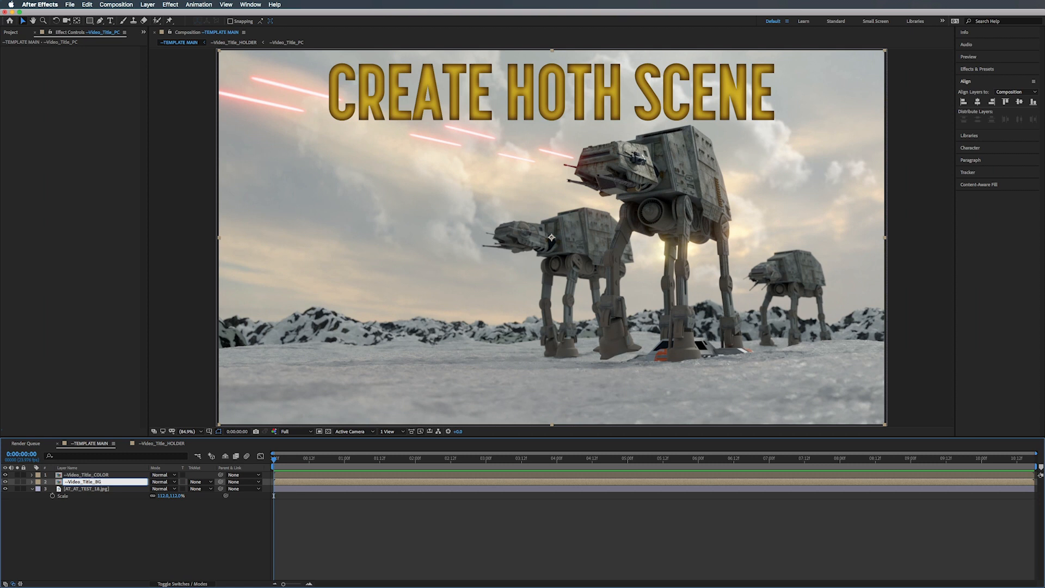
text(BG)
key(Return)
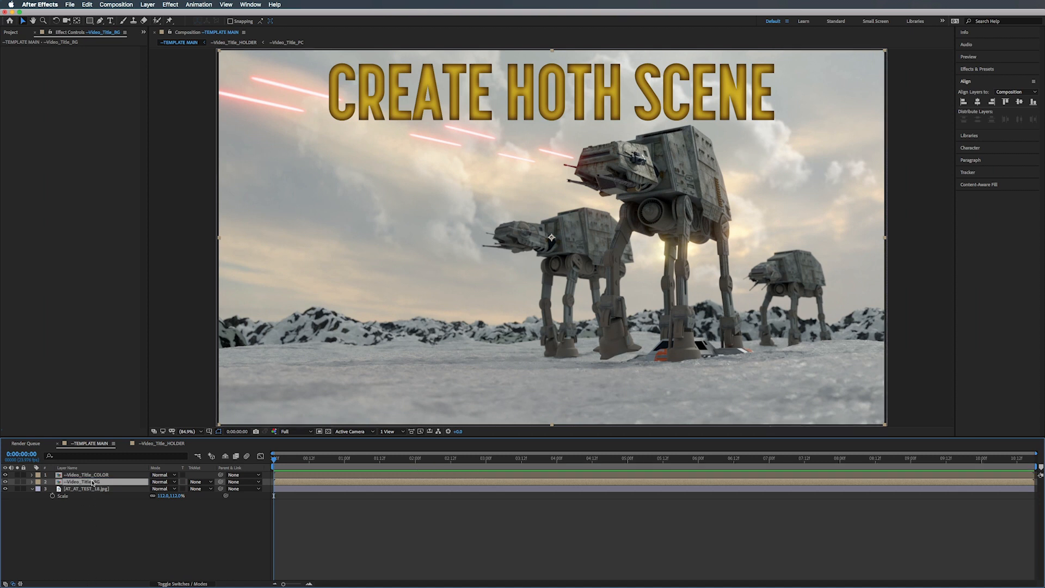
Duplicate the --Video_Title_BG layer and rename the lower copy --Video_Title_OUTLINE.
key(super+d)
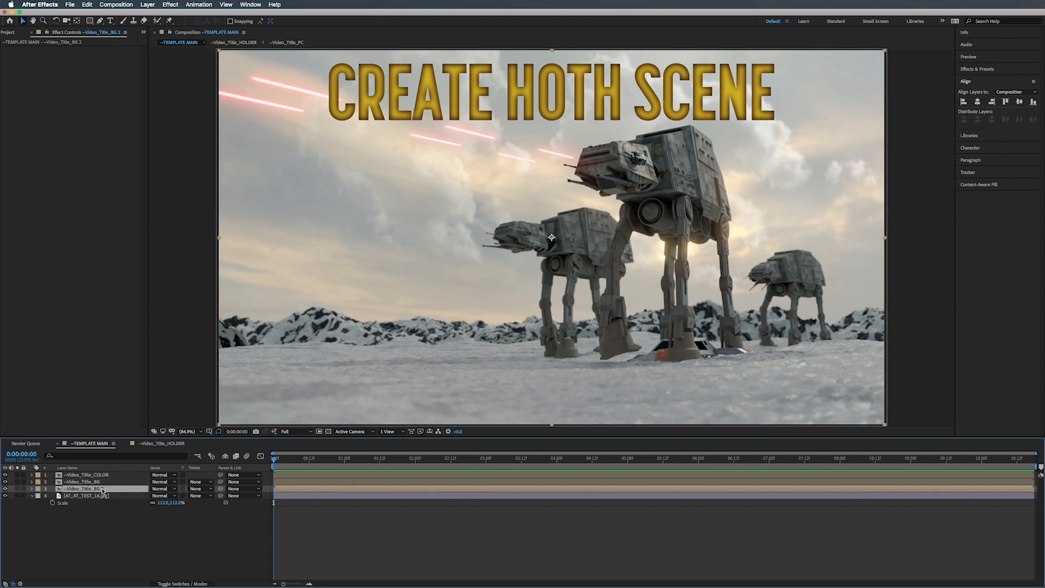
key(Return)
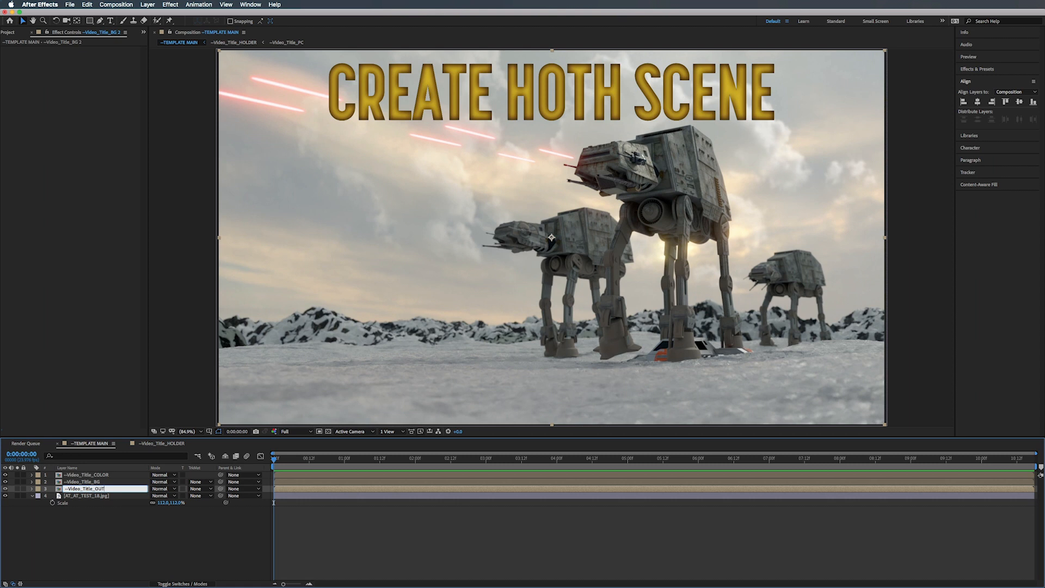
text(OUTLINE)
key(Return)
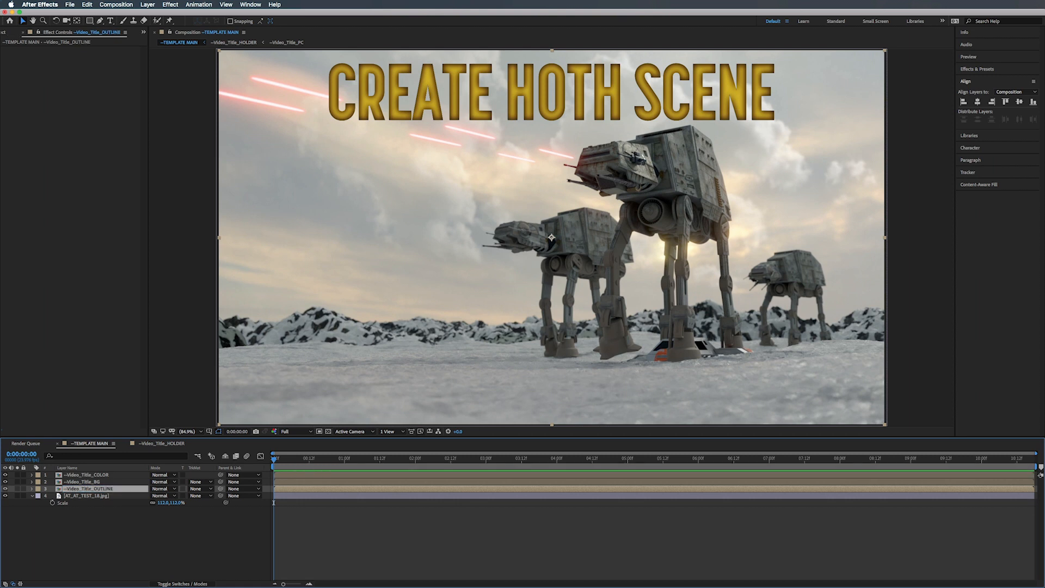
Apply a Fill effect followed by a Minimax effect to the --Video_Title_OUTLINE layer.
click(68, 252)
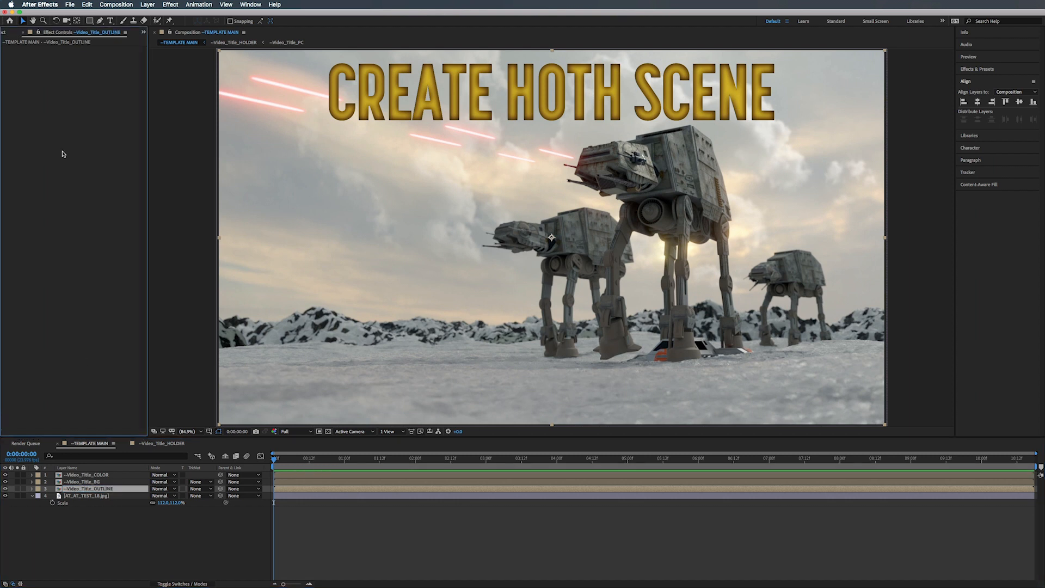
key(ctrl+space)
text(fill)
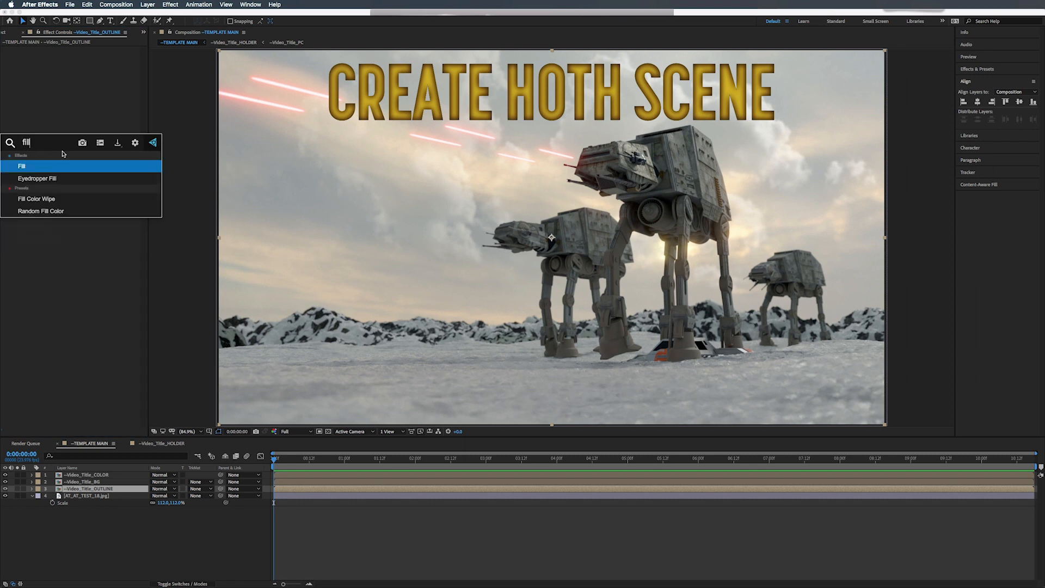
key(Return)
key(ctrl+space)
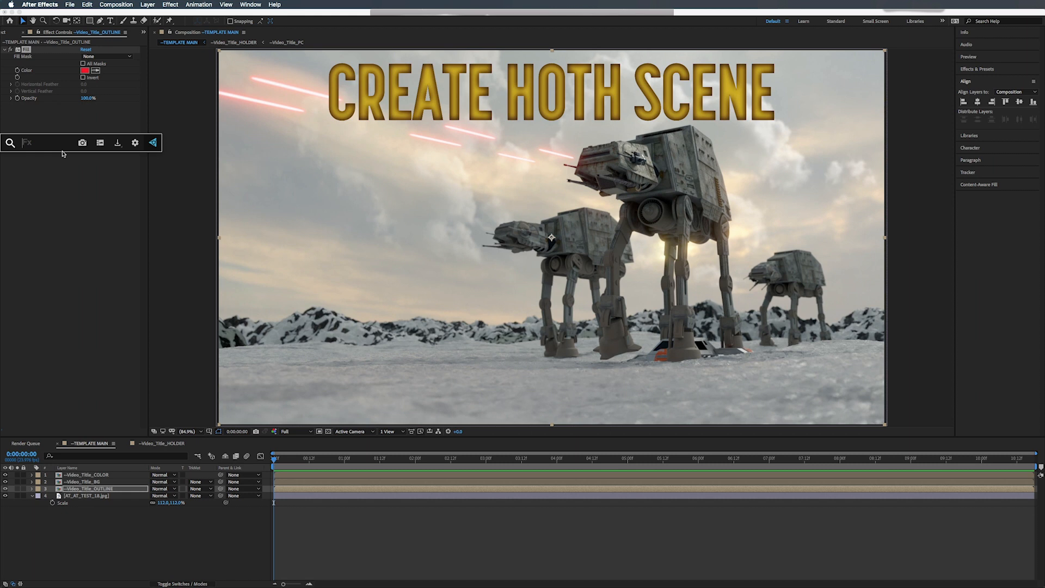
text(minimax)
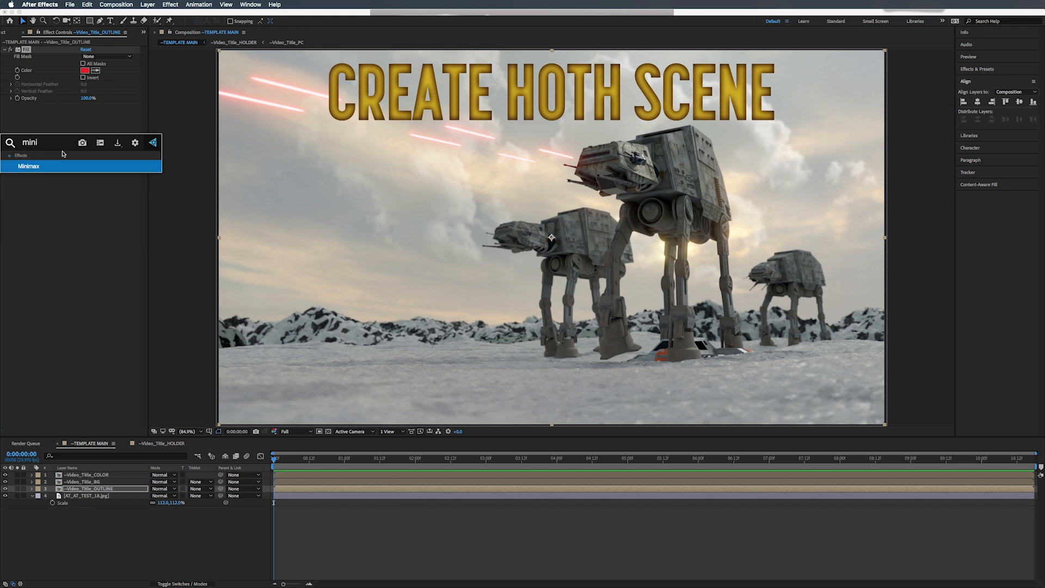
key(Return)
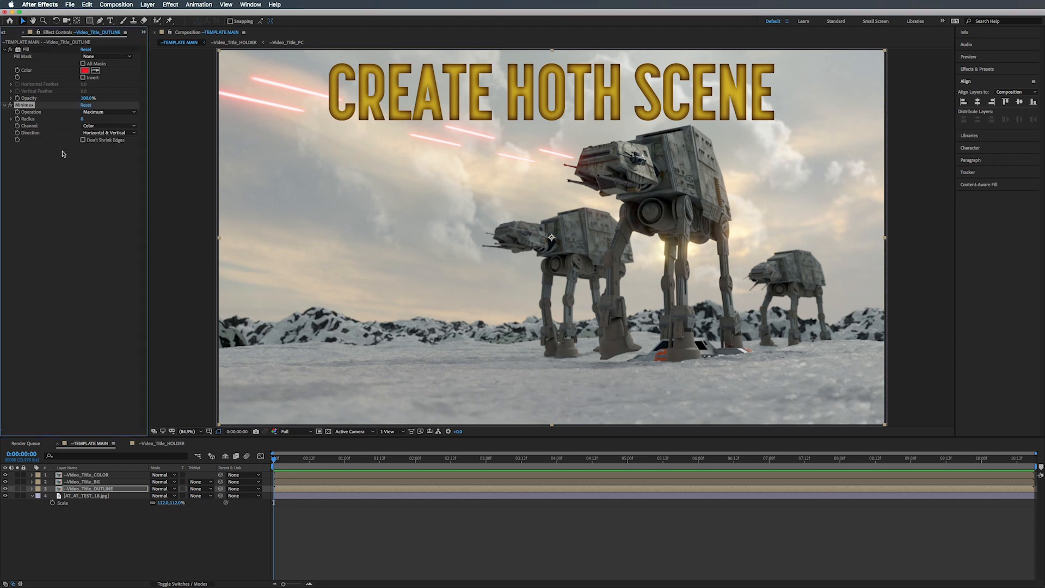
Set the Fill color on the --Video_Title_OUTLINE layer to black 000000 with 0% saturation.
click(85, 71)
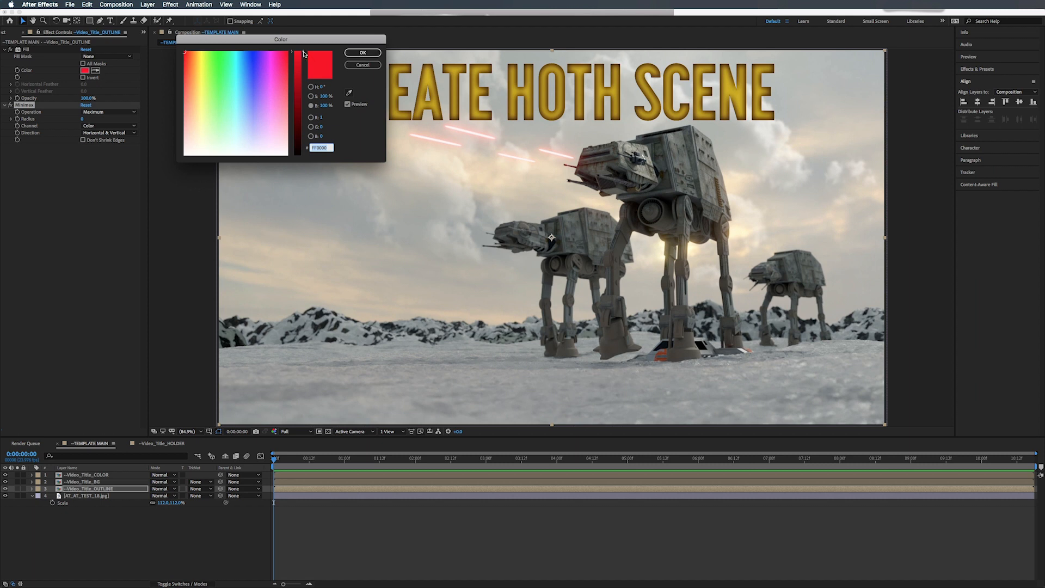
drag(304, 54, 305, 240)
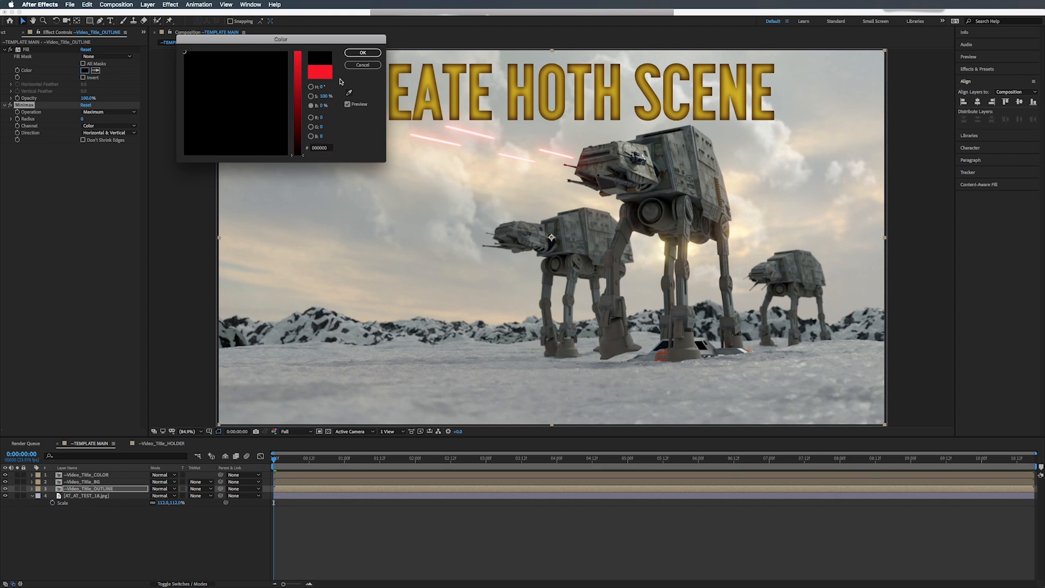
click(327, 96)
text(0)
key(Return)
click(361, 55)
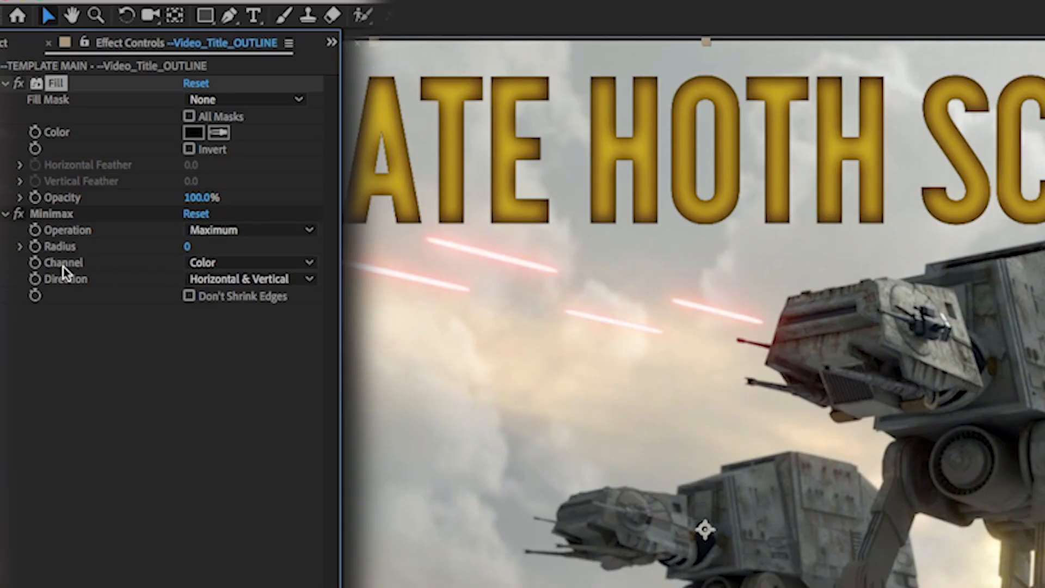
Set the outline layer's Minimax channel to Alpha and Color and increase its radius slightly.
click(201, 262)
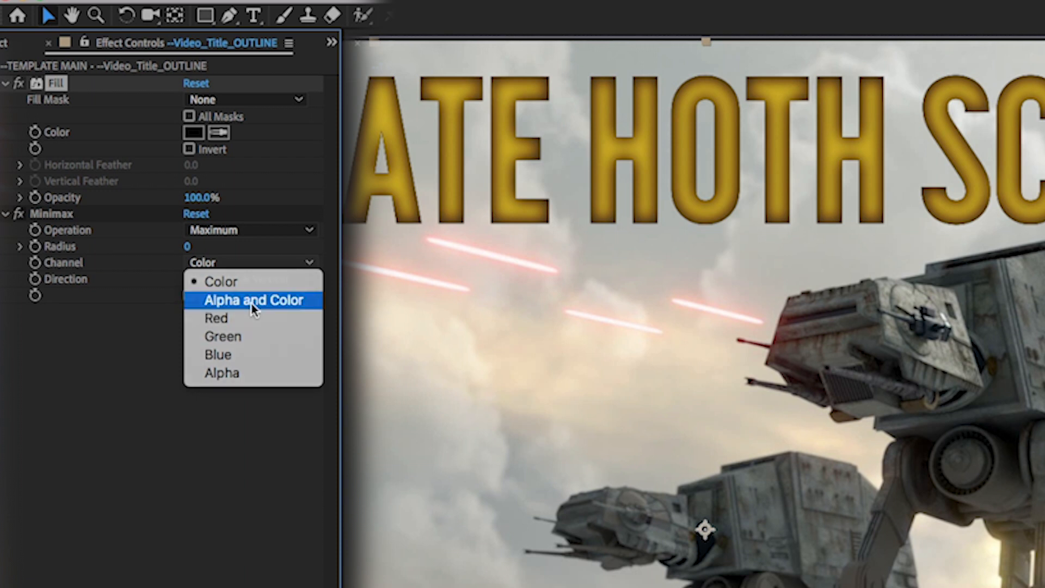
click(252, 304)
click(186, 245)
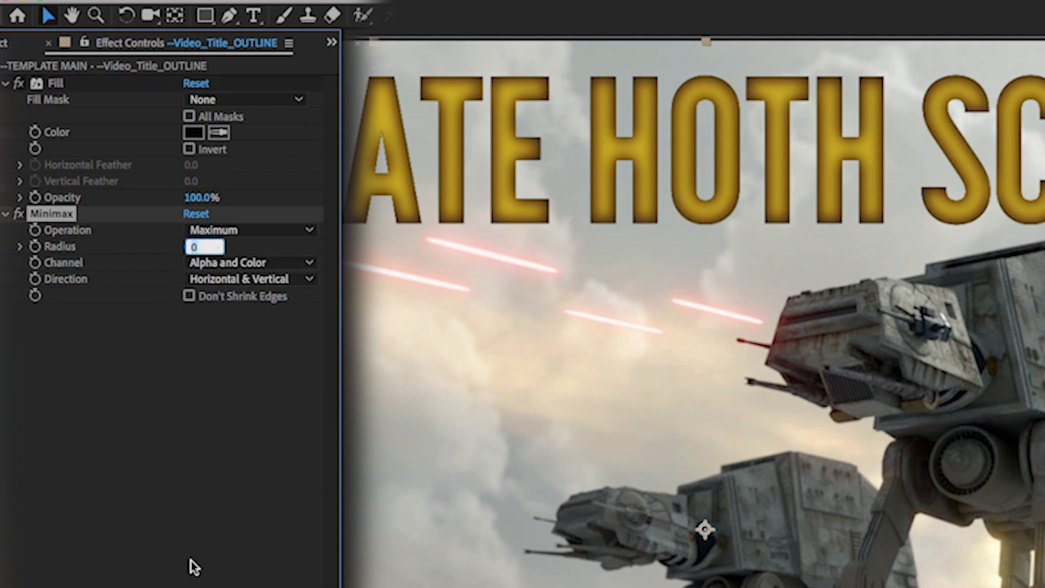
key(Up)
key(Up)
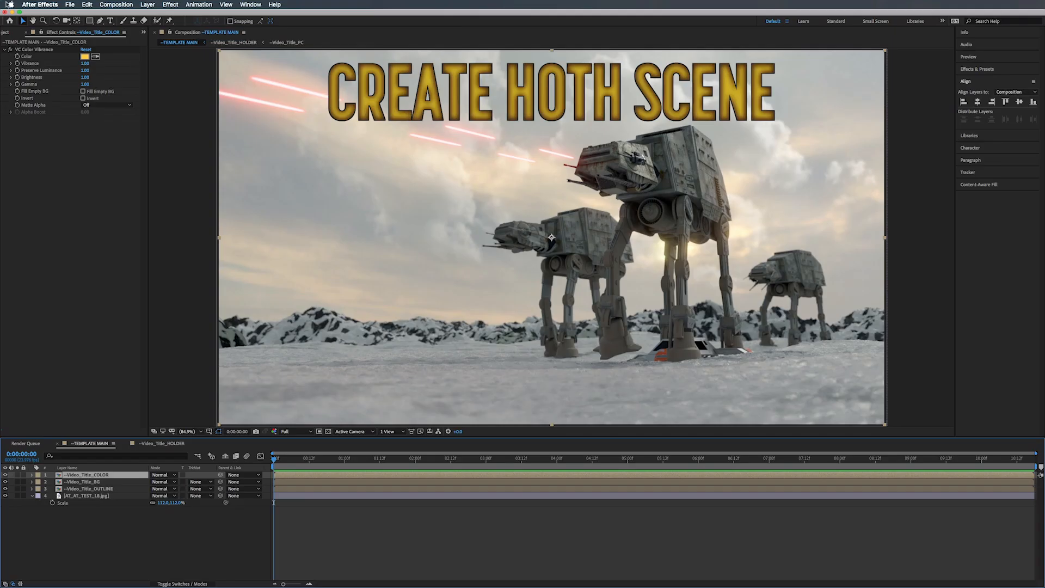
Duplicate the --Video_Title_HOLDER composition in the project and rename the copy --Video_Title_GLOW.
click(5, 33)
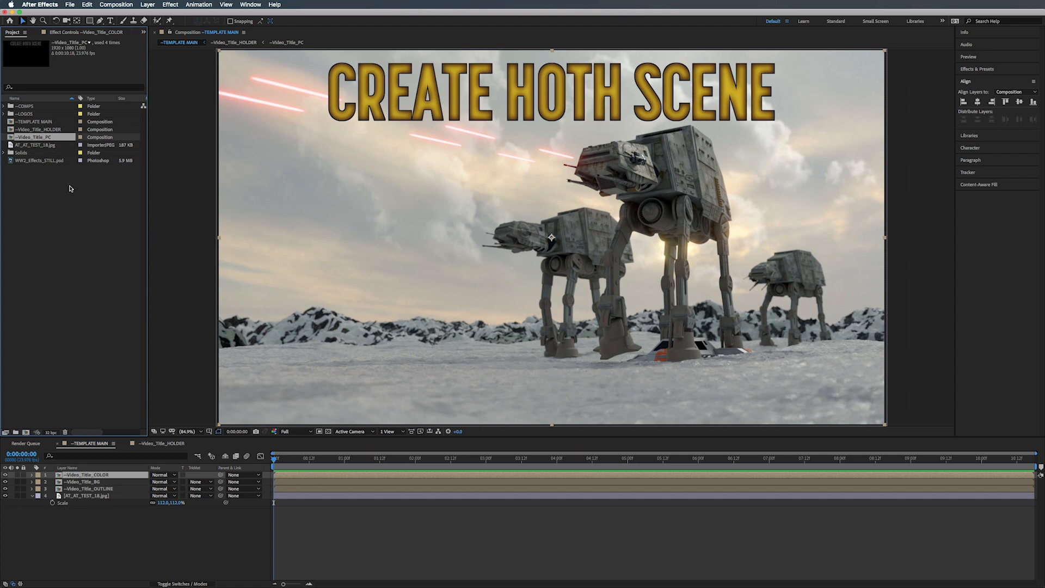
click(35, 130)
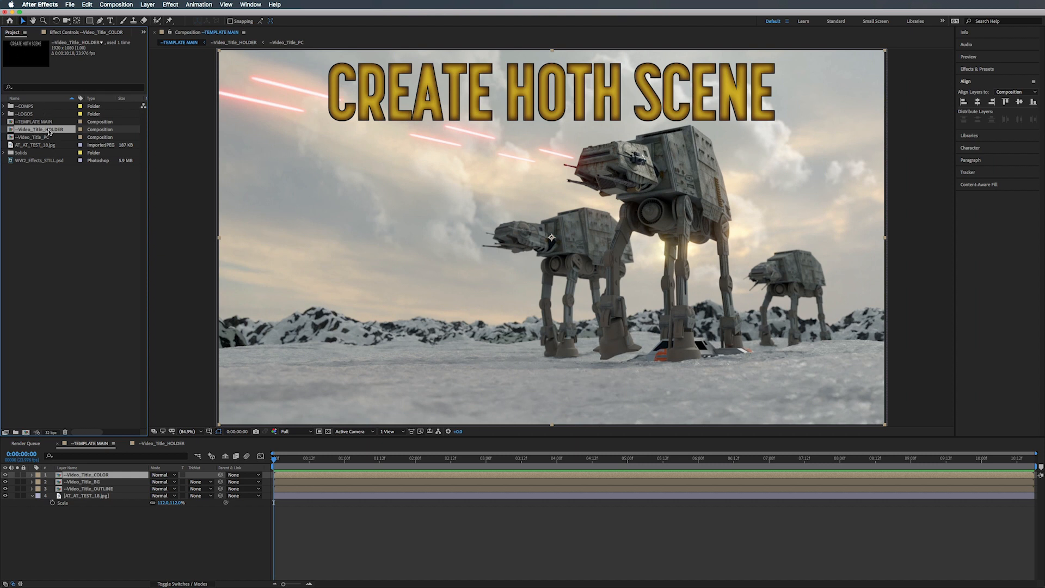
key(super+d)
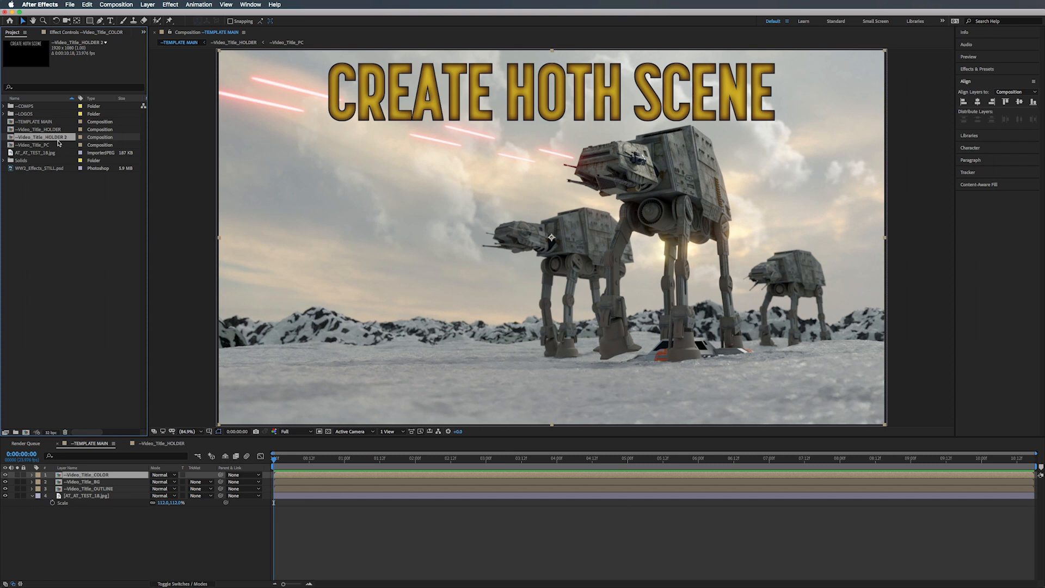
key(Return)
text(GLOW)
key(Return)
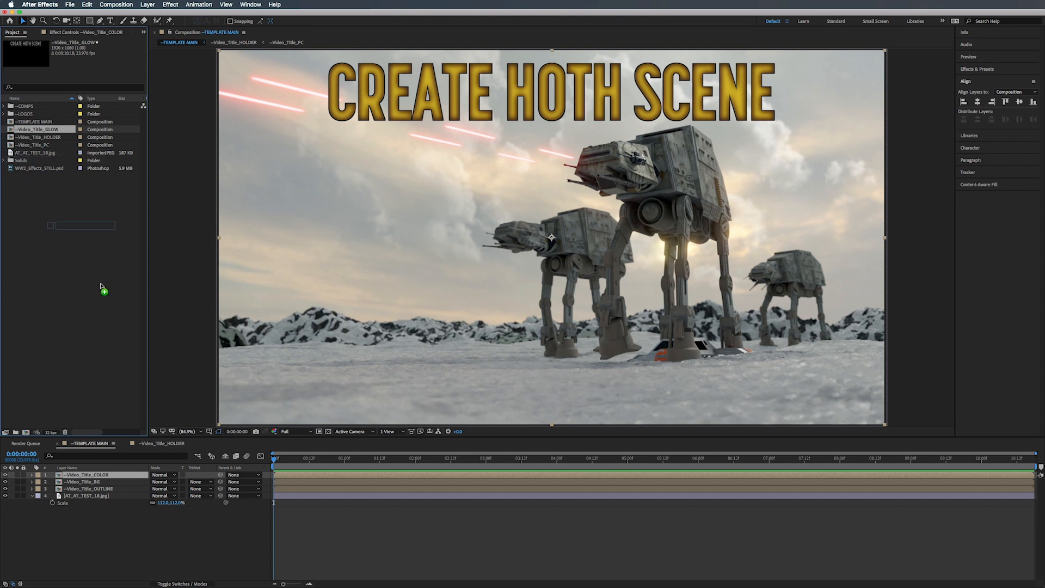
Add the --Video_Title_GLOW composition above the --Video_Title_COLOR layer and select the VC Color Vibrance effect on the color layer.
drag(99, 475, 100, 478)
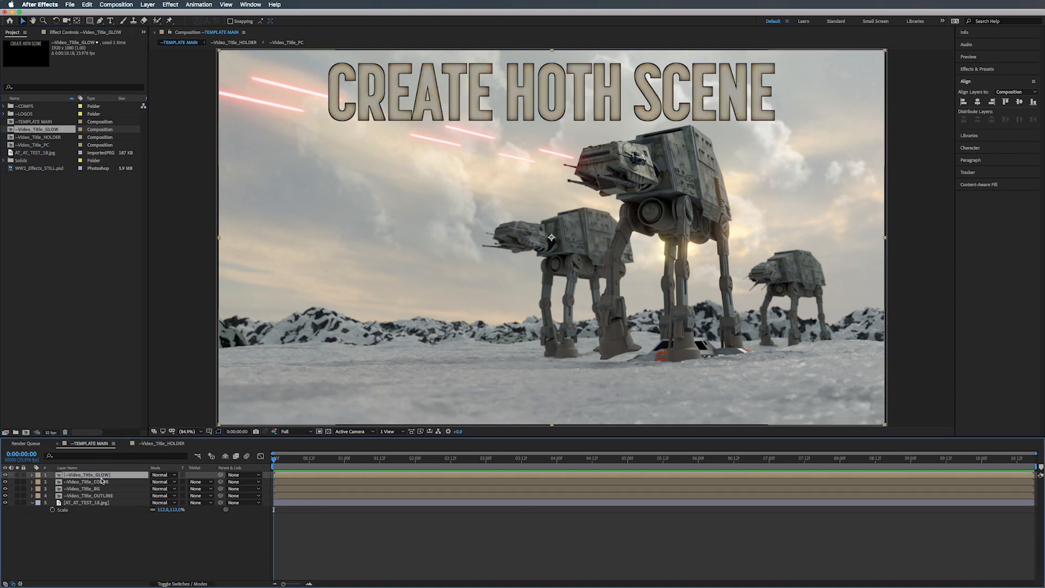
click(96, 482)
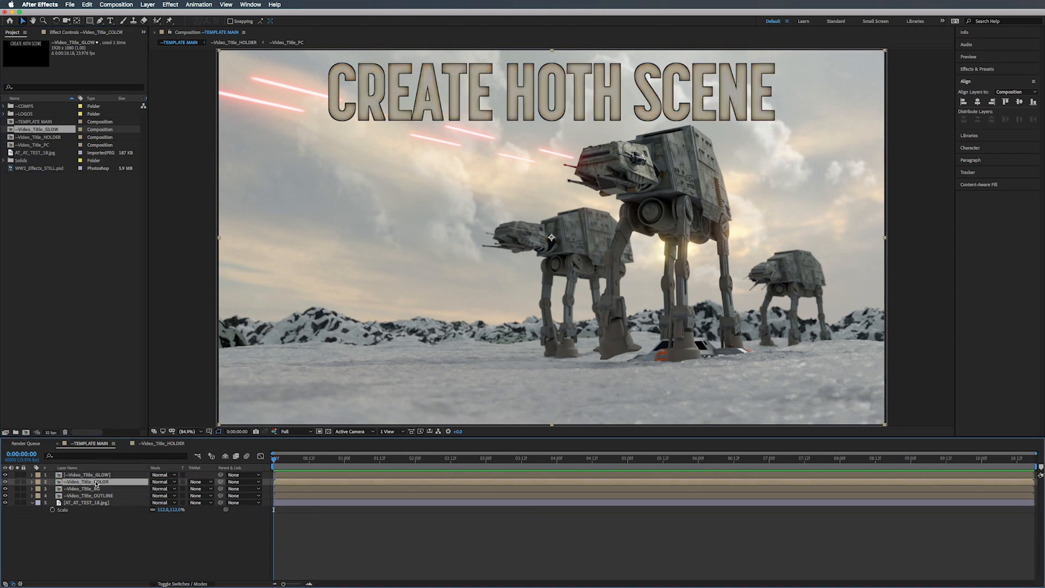
click(78, 32)
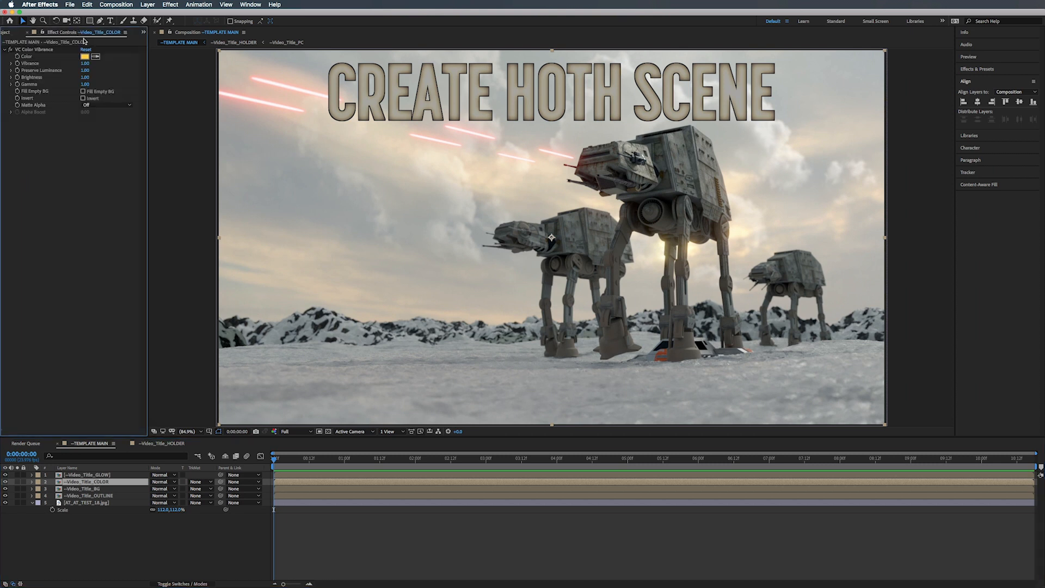
click(34, 49)
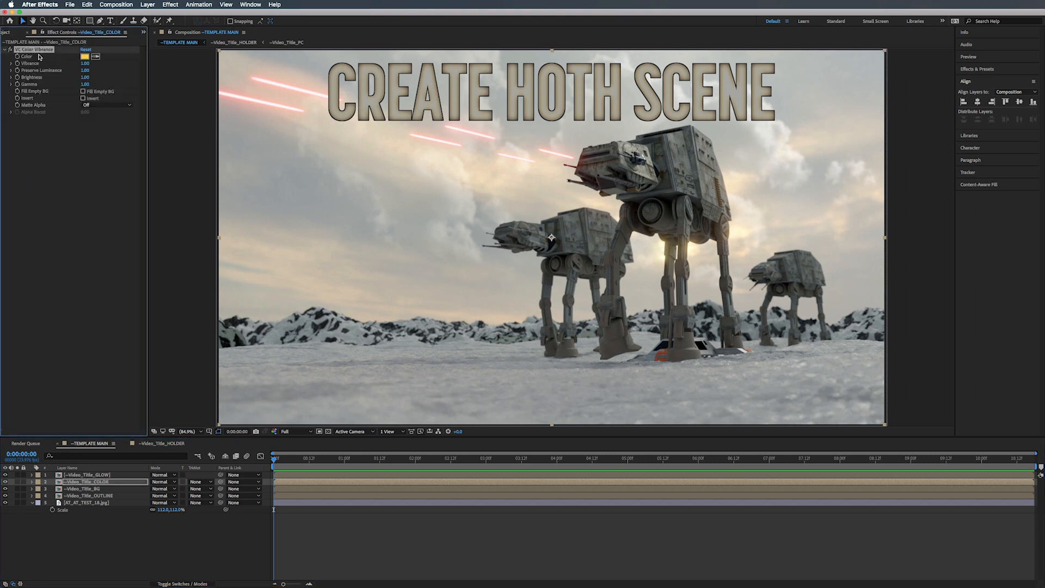
Open the --Video_Title_GLOW composition, add an adjustment layer, and paste the VC Color Vibrance effect onto it.
click(103, 475)
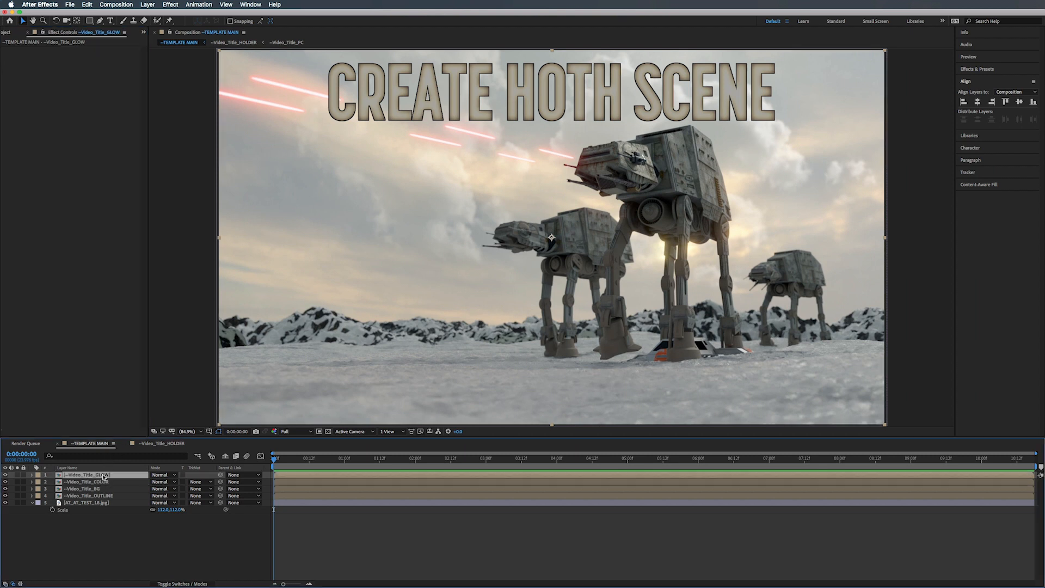
double_click(104, 475)
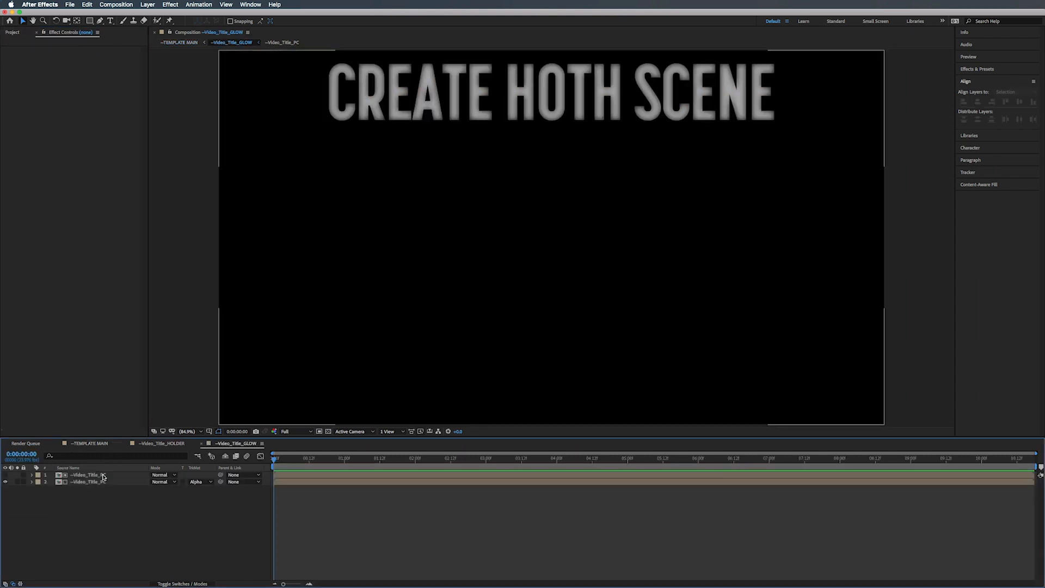
right_click(116, 512)
mouse_move(196, 497)
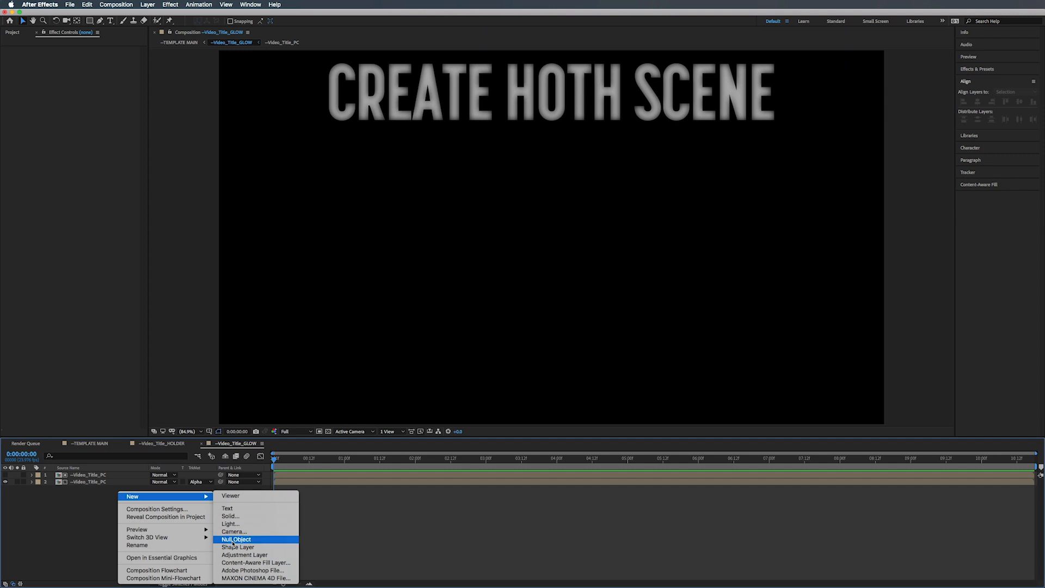
click(235, 557)
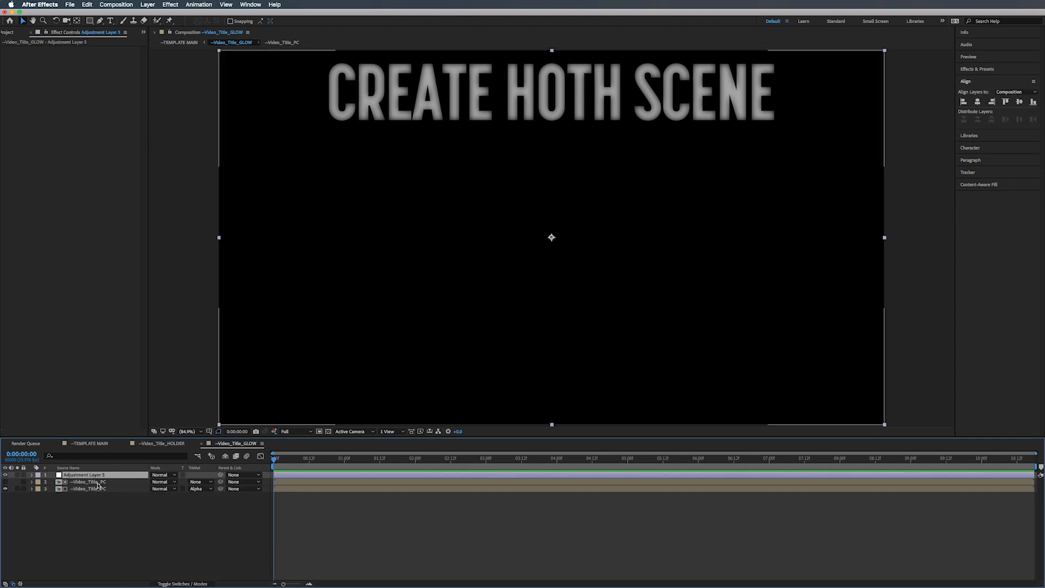
key(super+v)
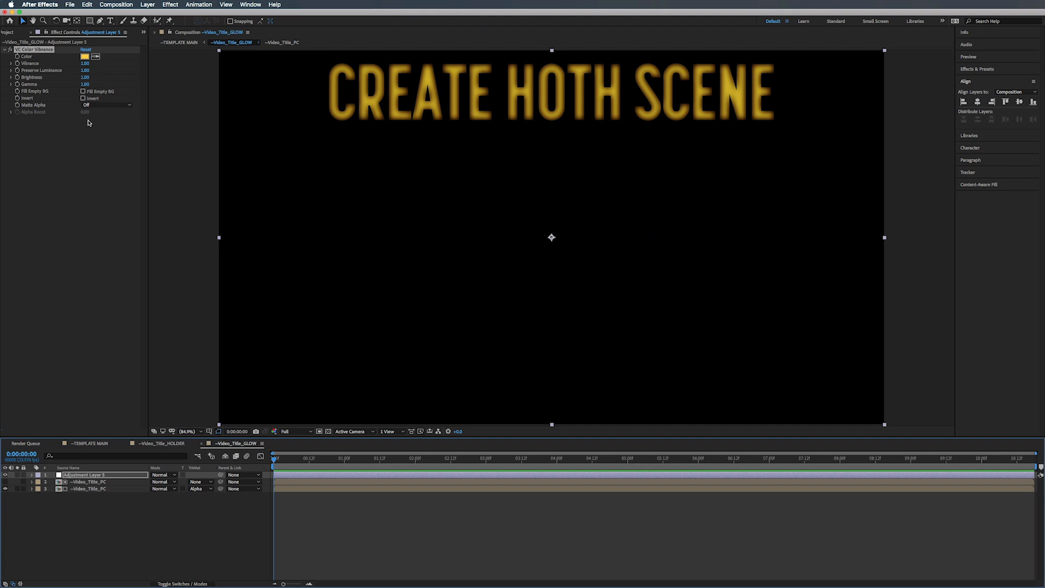
Rename the new adjustment layer as Color & Glow.
click(86, 476)
key(Return)
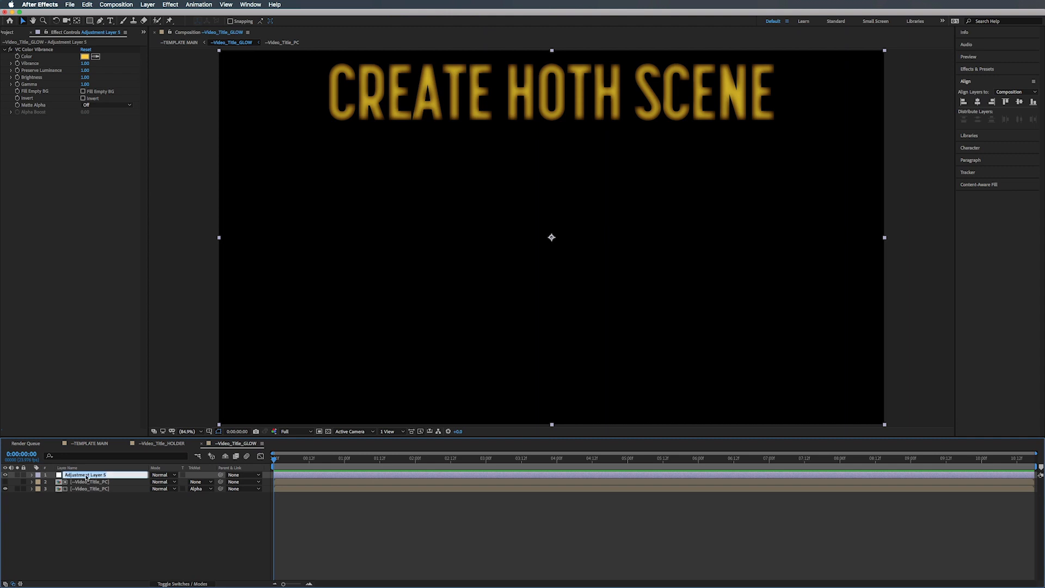
text(Color & Glow)
key(Return)
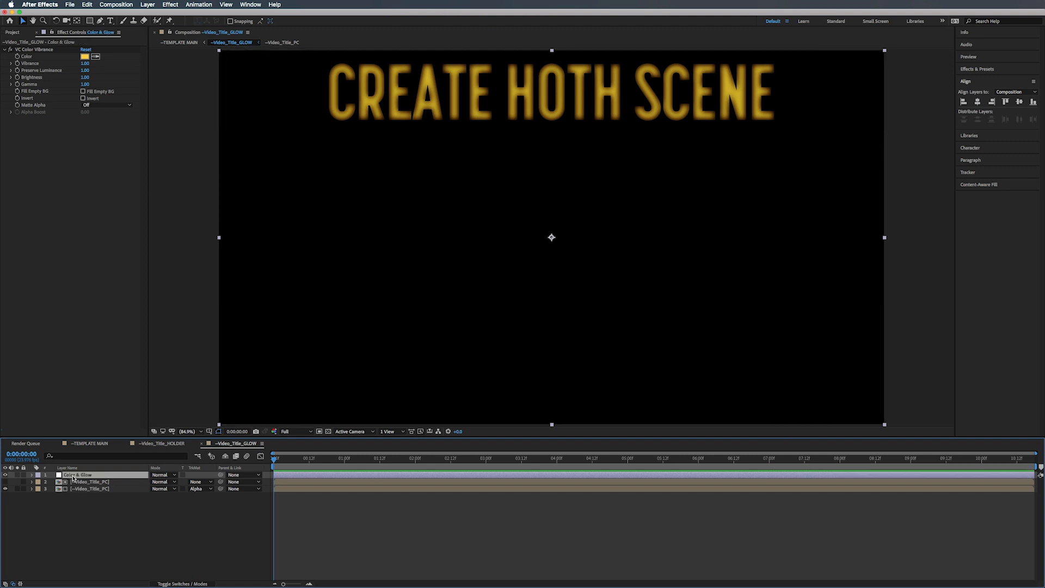
Create a black solid named BG and move it beneath all other layers in the glow composition.
right_click(90, 527)
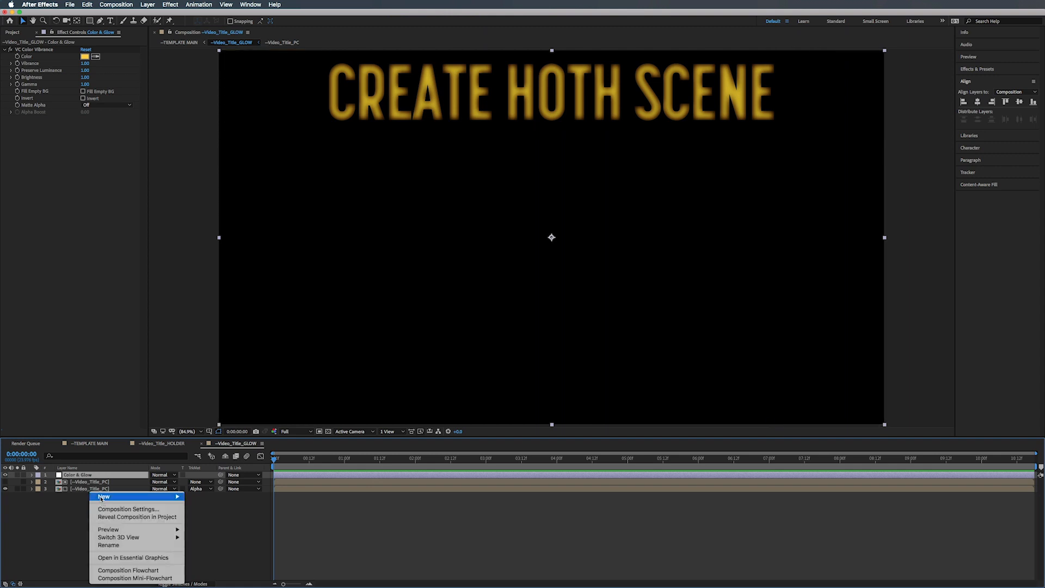
mouse_move(141, 496)
click(226, 518)
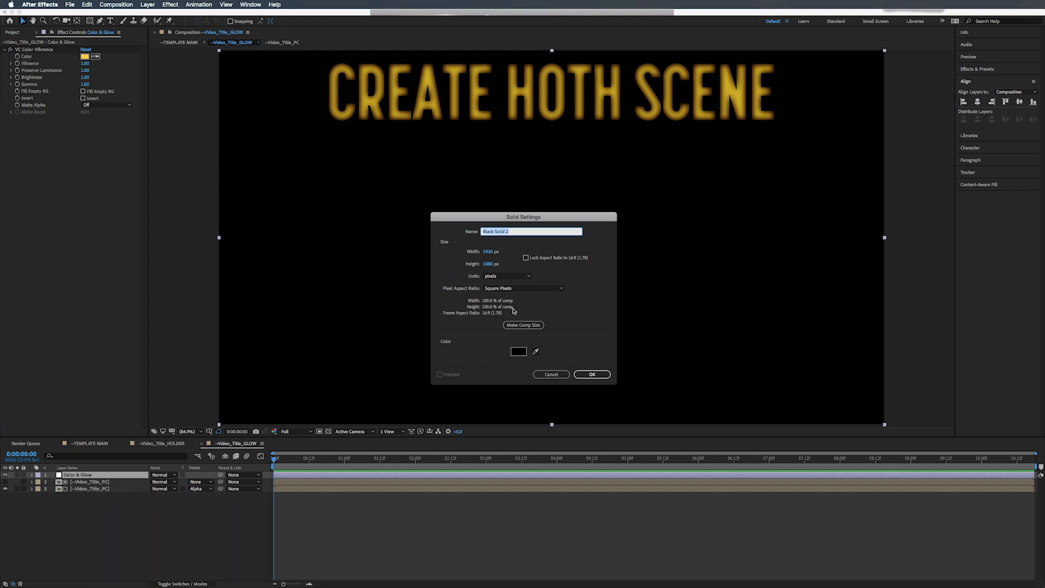
text(BG)
key(Return)
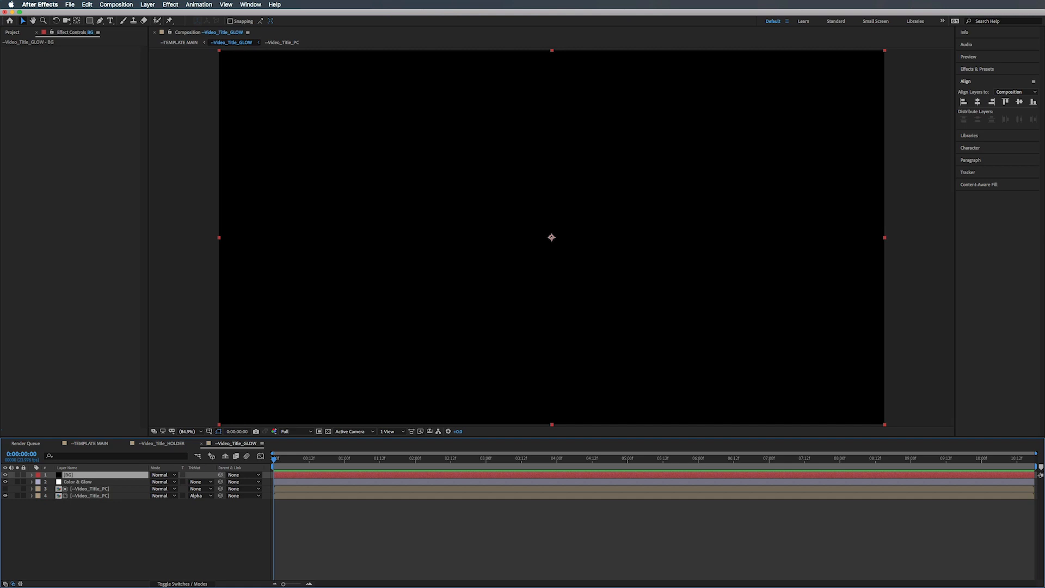
key(super+shift+bracketleft)
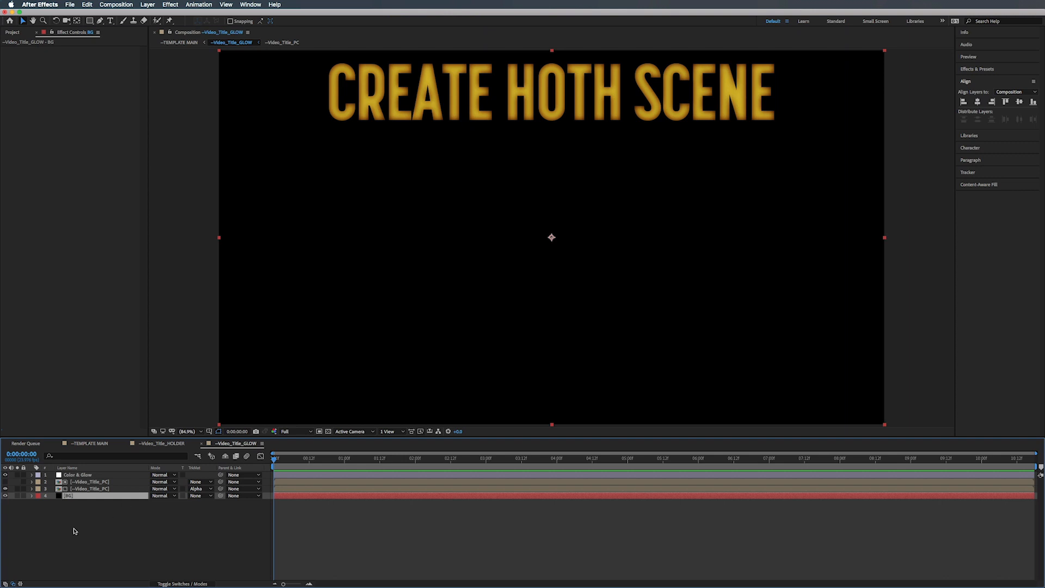
Apply the Glow effect to the Color & Glow adjustment layer.
click(78, 475)
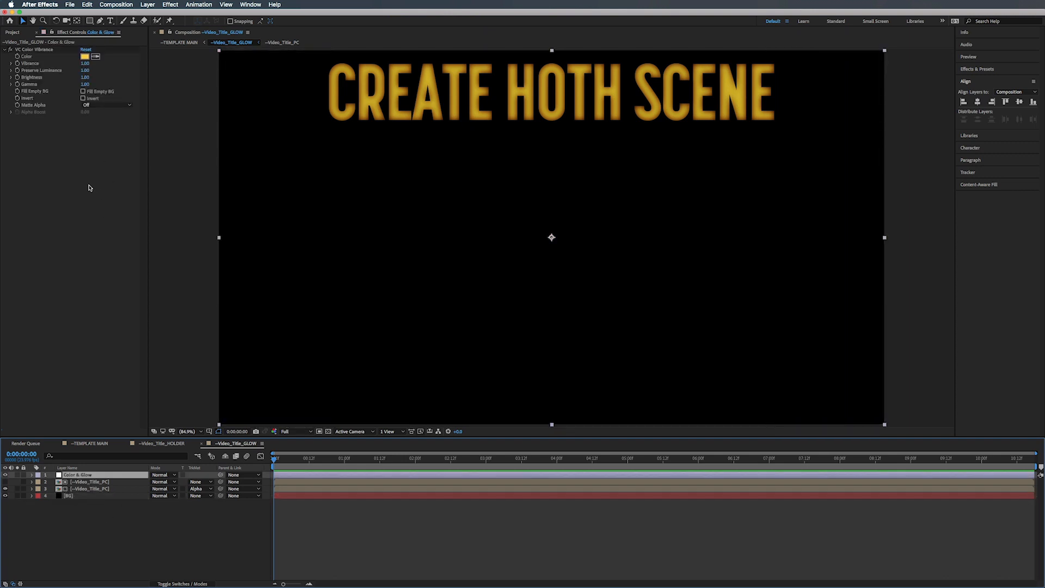
key(ctrl+space)
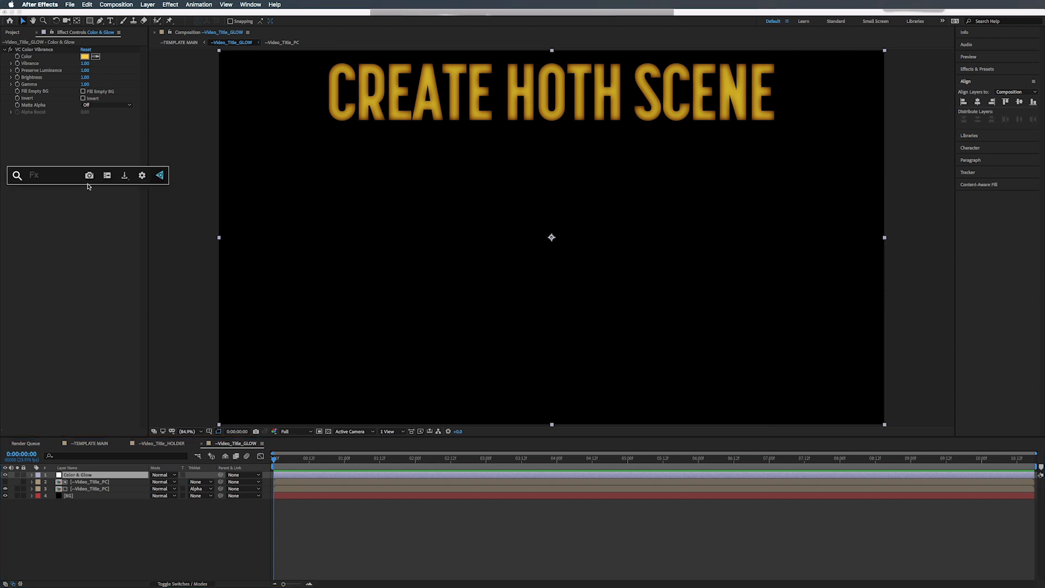
text(glo)
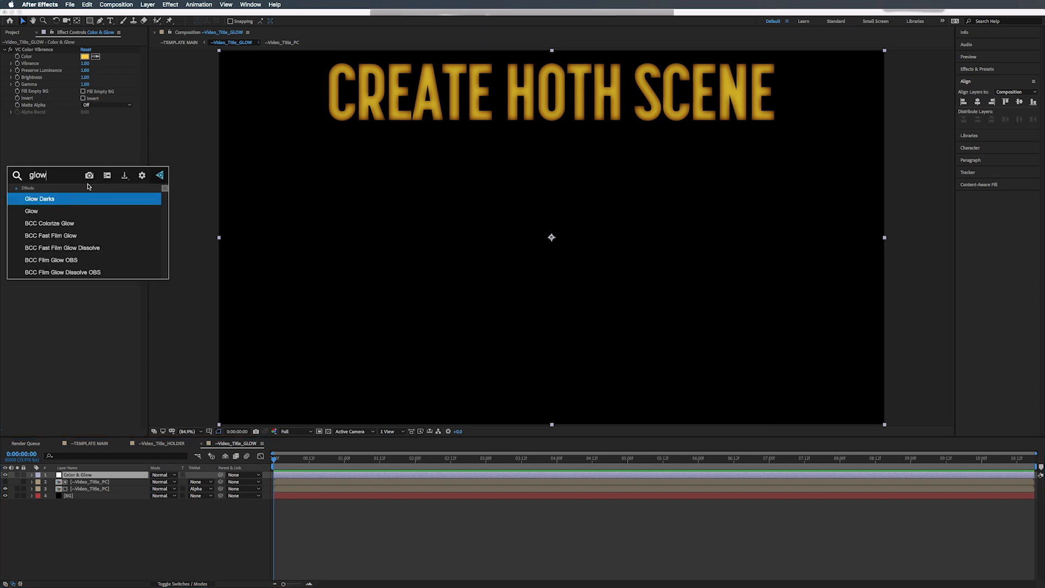
text(w)
key(Down)
key(Return)
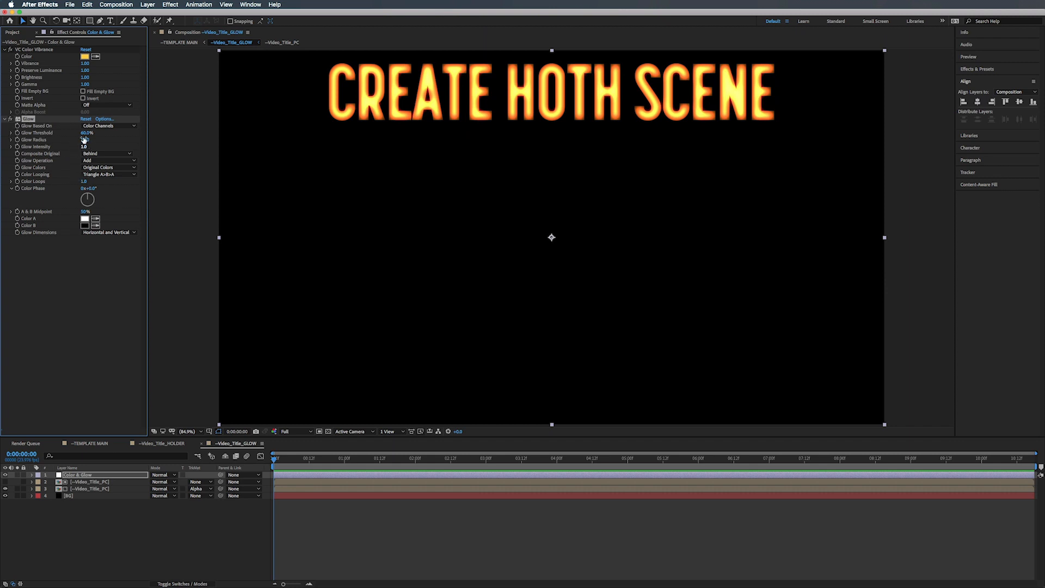
Set the Glow effect's threshold to 13.3%, its intensity to 0.05 and its radius to 21.
drag(87, 179, 86, 190)
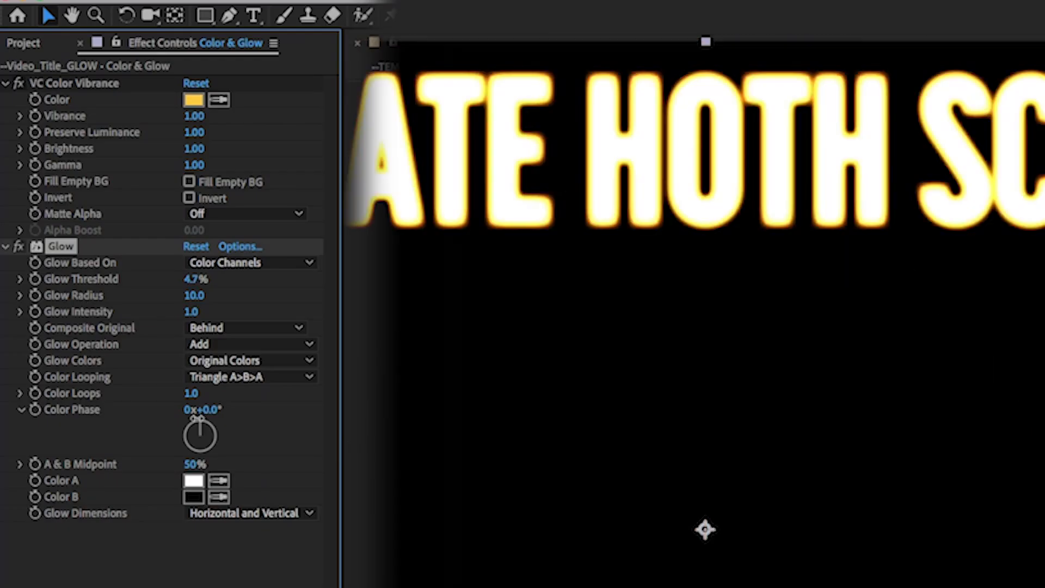
drag(199, 413, 204, 408)
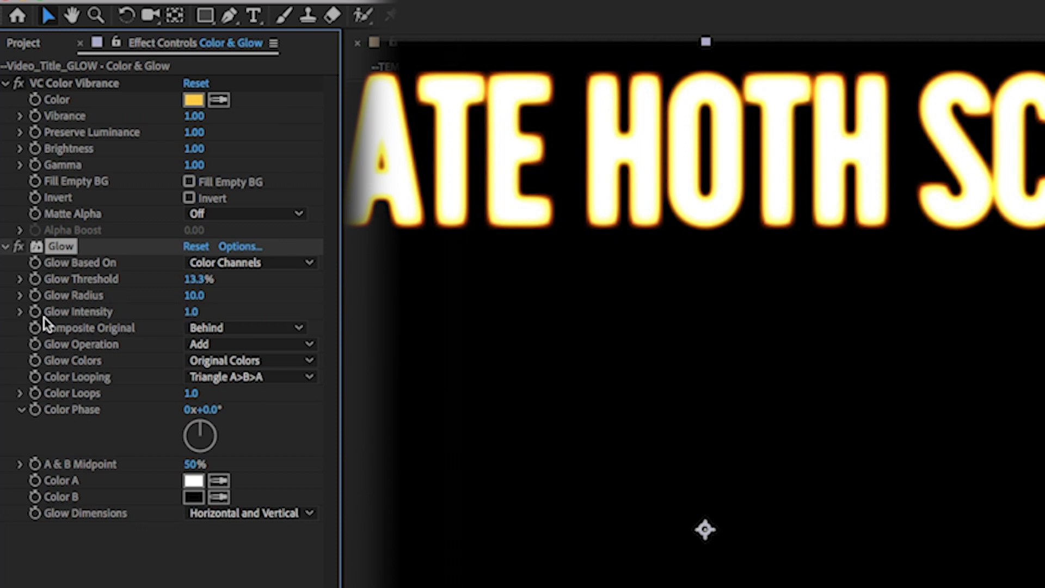
click(192, 312)
text(0.1)
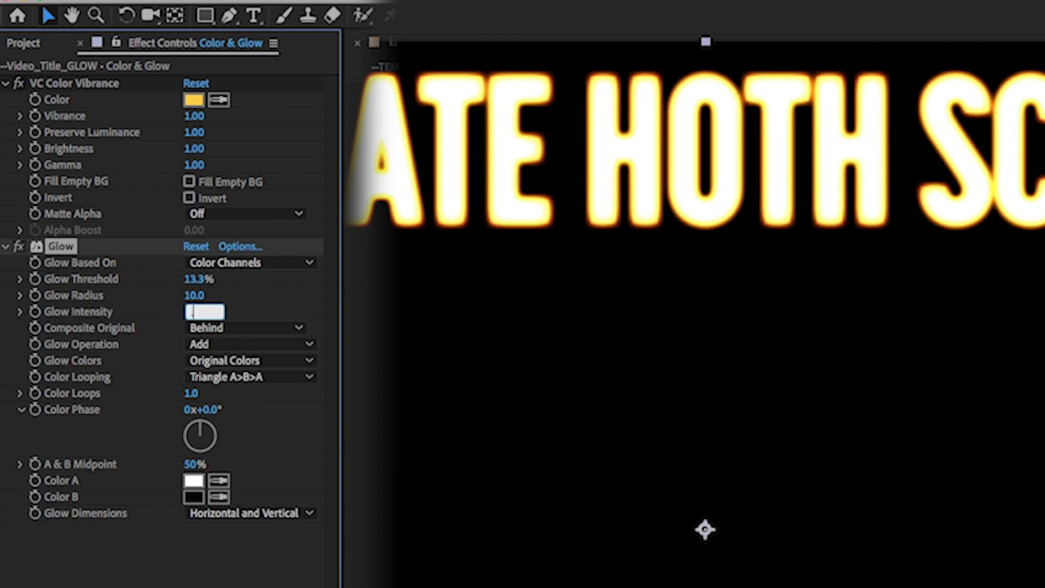
key(Return)
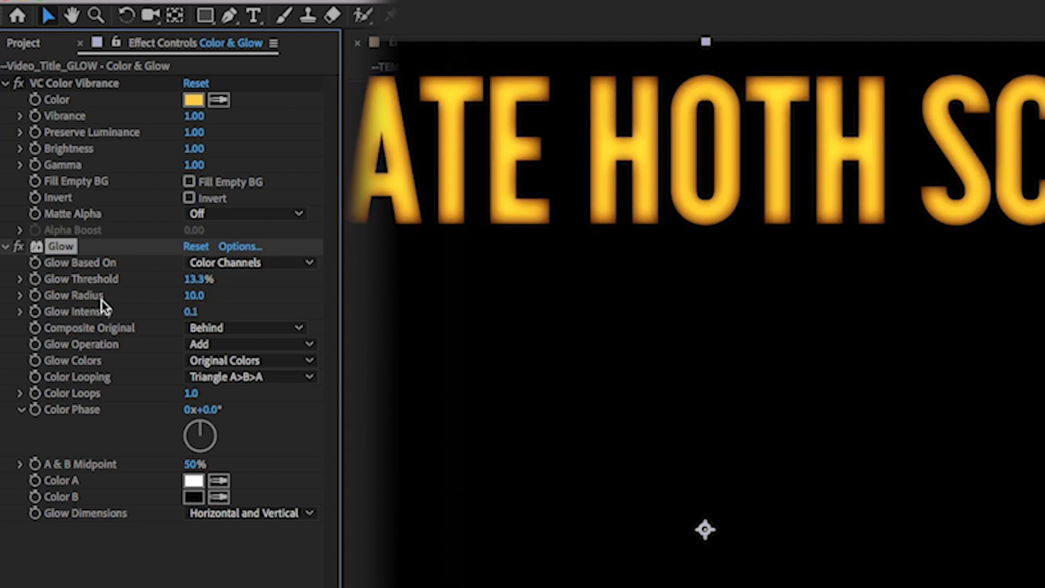
drag(196, 298, 205, 303)
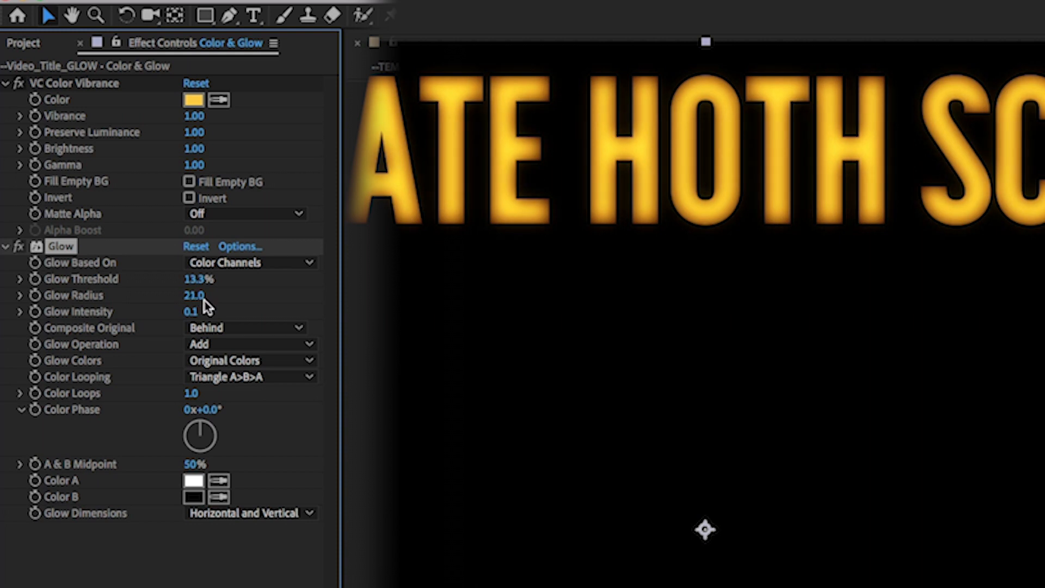
Collapse the existing effects, duplicate the Glow effect and set the copy's radius to 81.
click(6, 247)
click(5, 1)
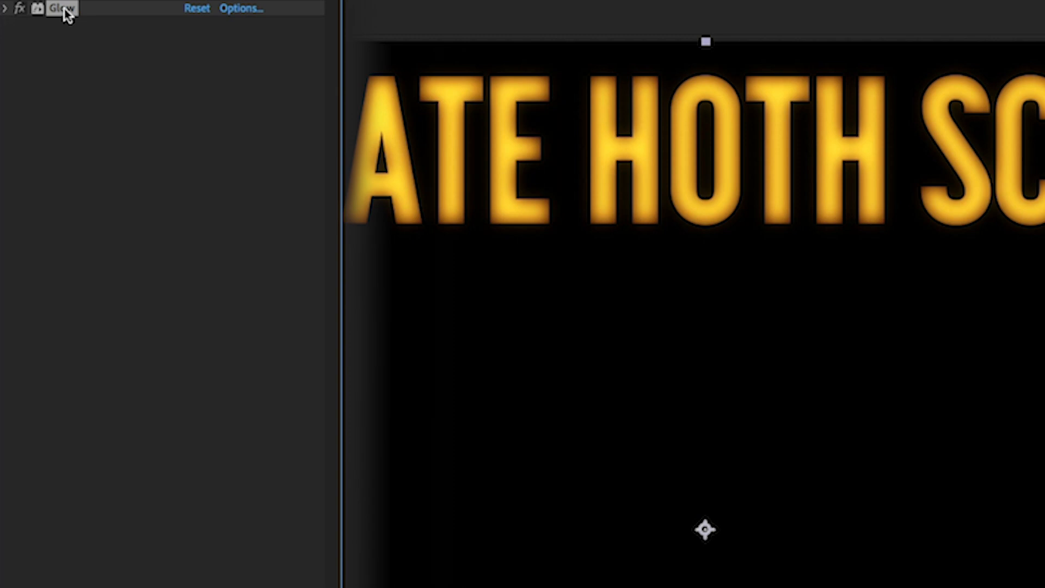
key(ctrl+d)
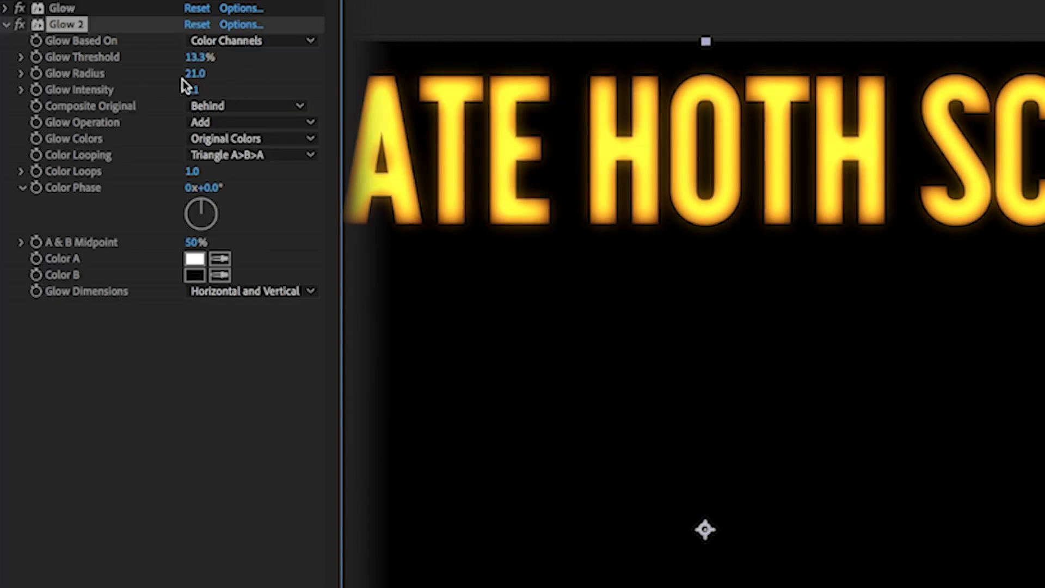
drag(188, 82, 246, 80)
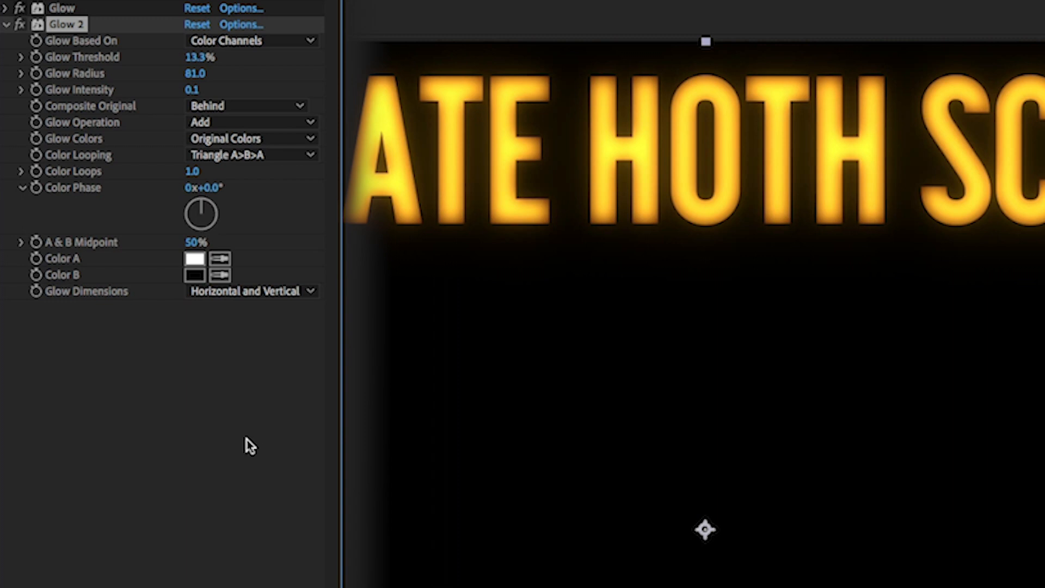
Duplicate the Glow 2 effect and set the third glow's radius to 275.
key(ctrl+d)
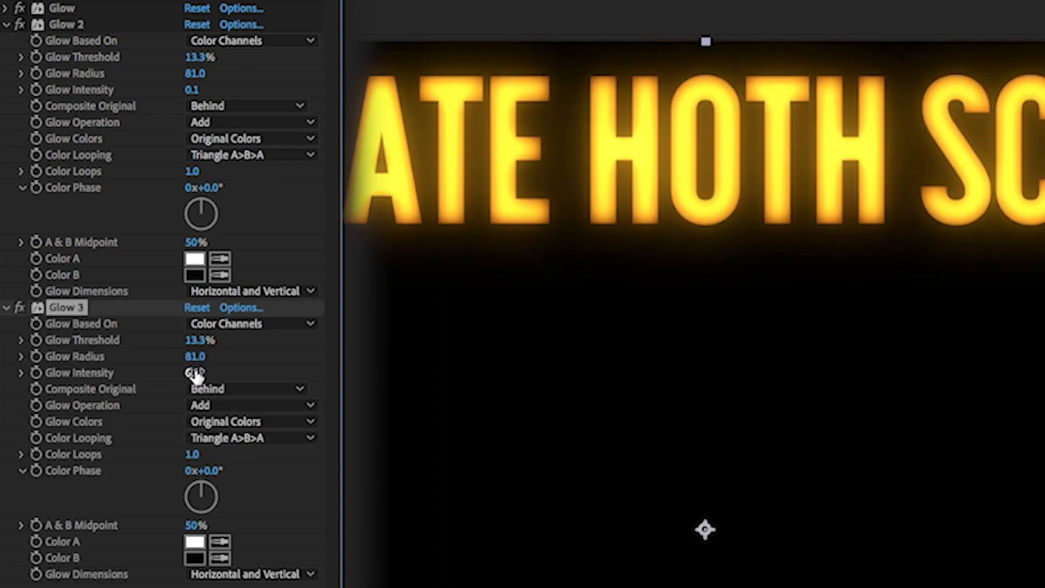
drag(196, 359, 385, 358)
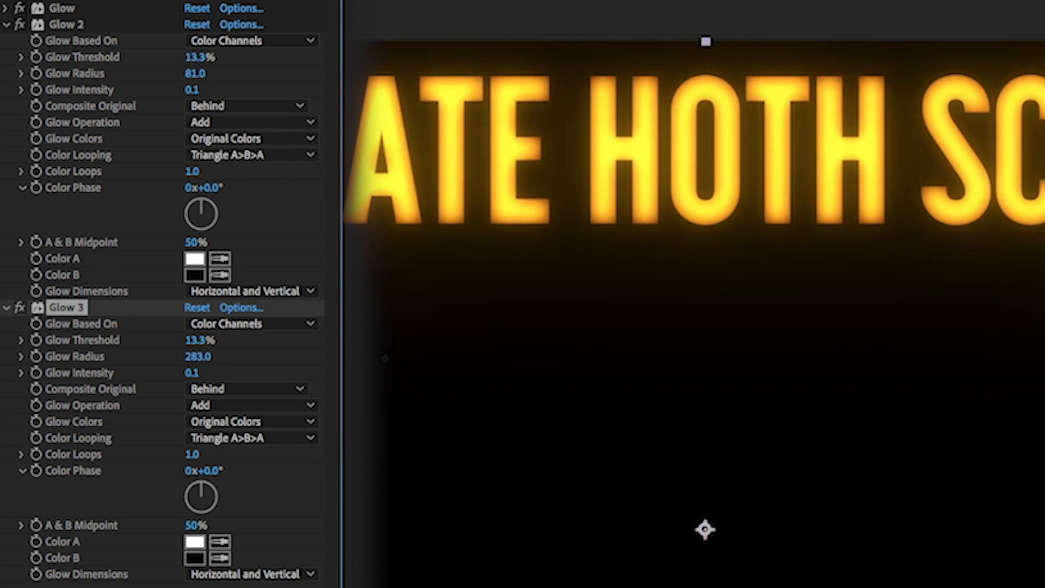
drag(194, 358, 189, 359)
Set the Glow Intensity of both Glow 2 and Glow 3 to 0.07.
click(193, 90)
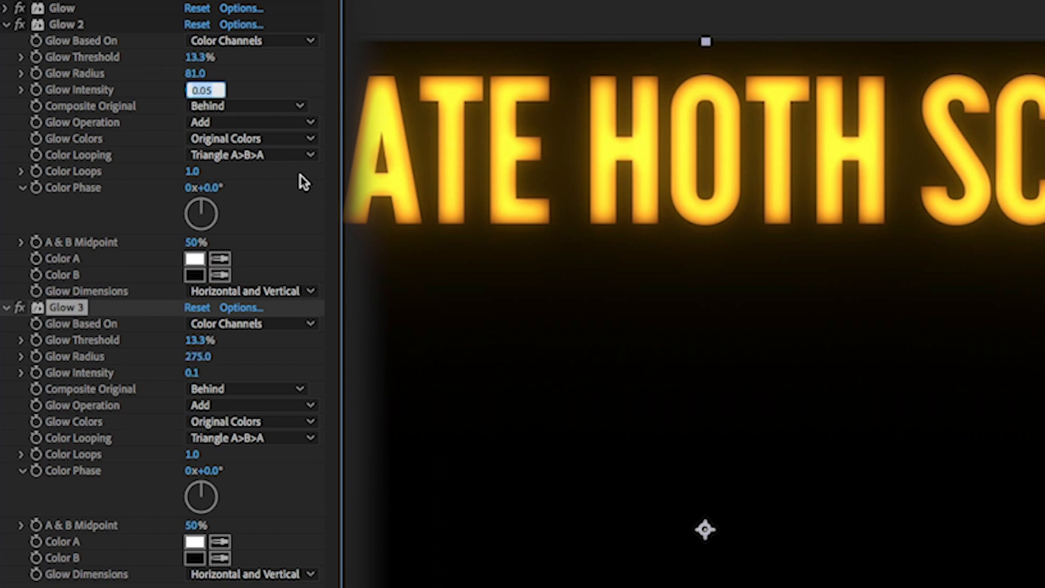
key(Return)
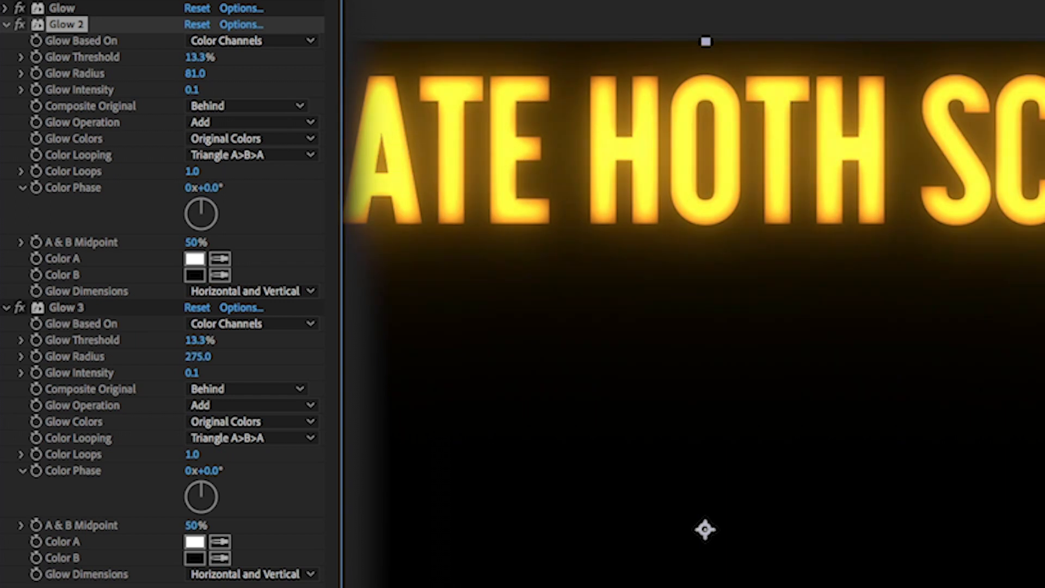
click(192, 91)
text(.07)
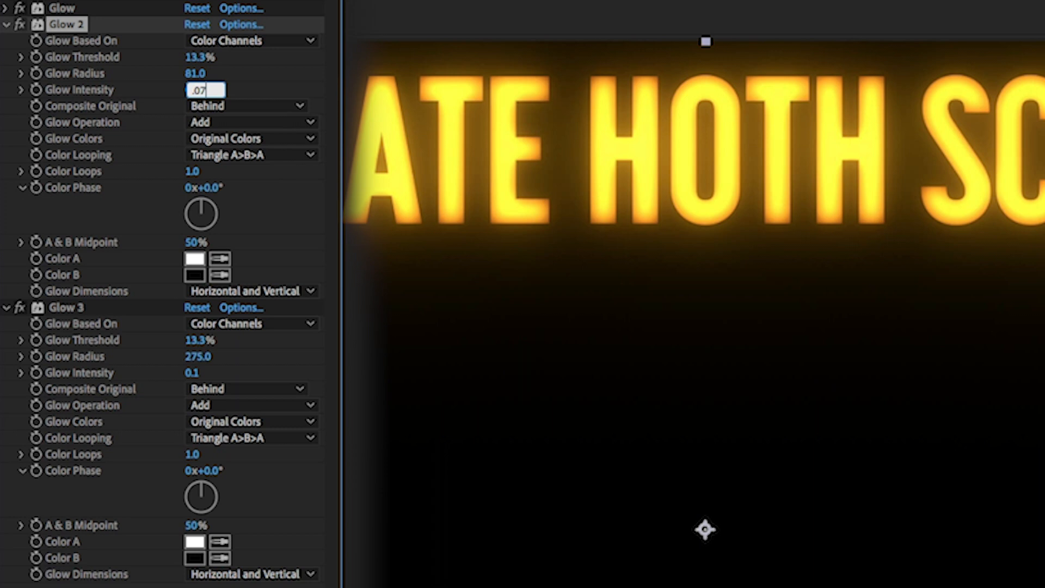
key(Return)
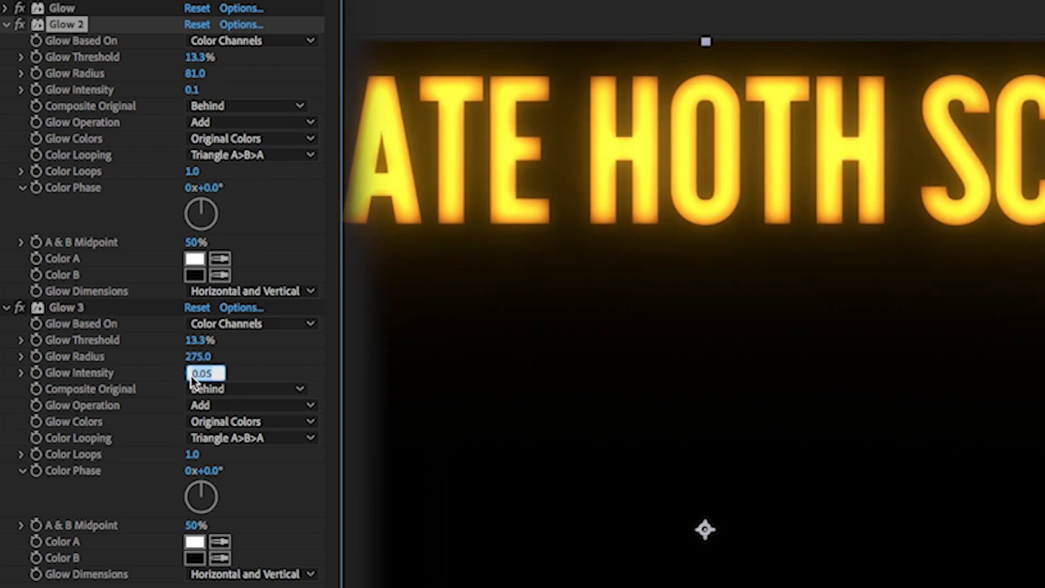
text(.07)
key(Return)
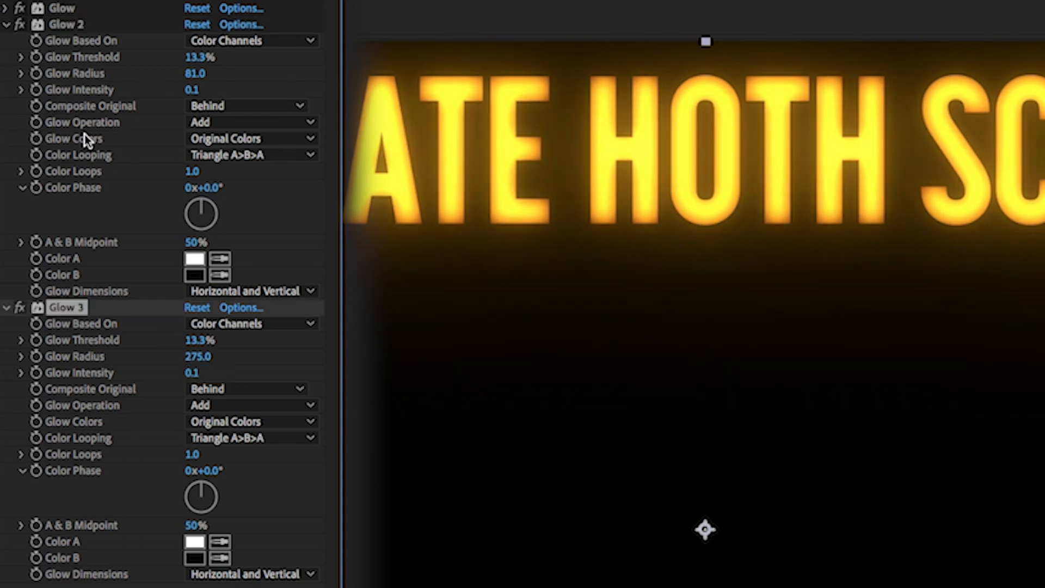
Set the first Glow effect's intensity to 0.1 and collapse the settings of all three glow effects.
click(192, 90)
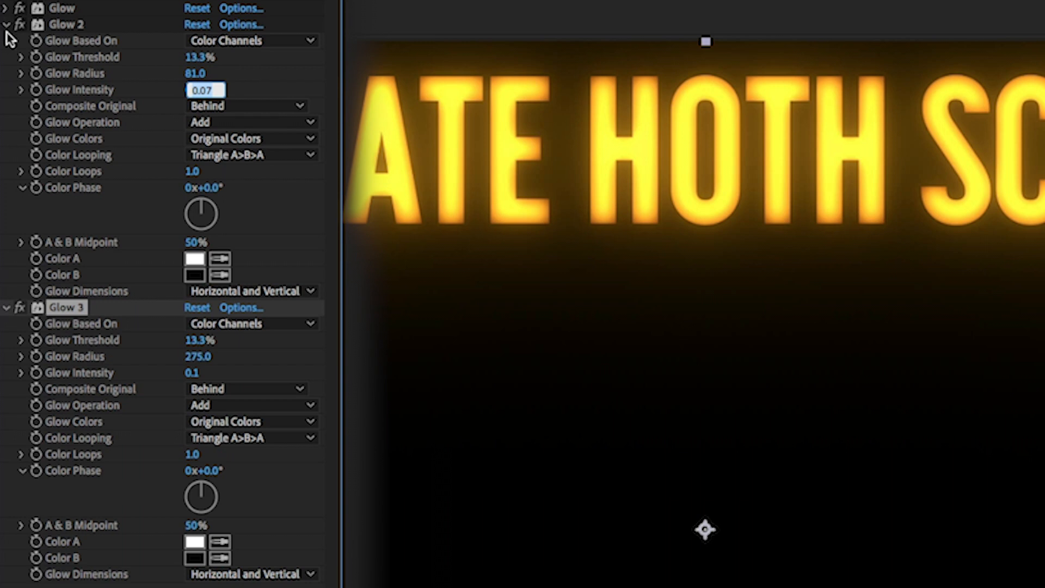
click(7, 8)
click(195, 74)
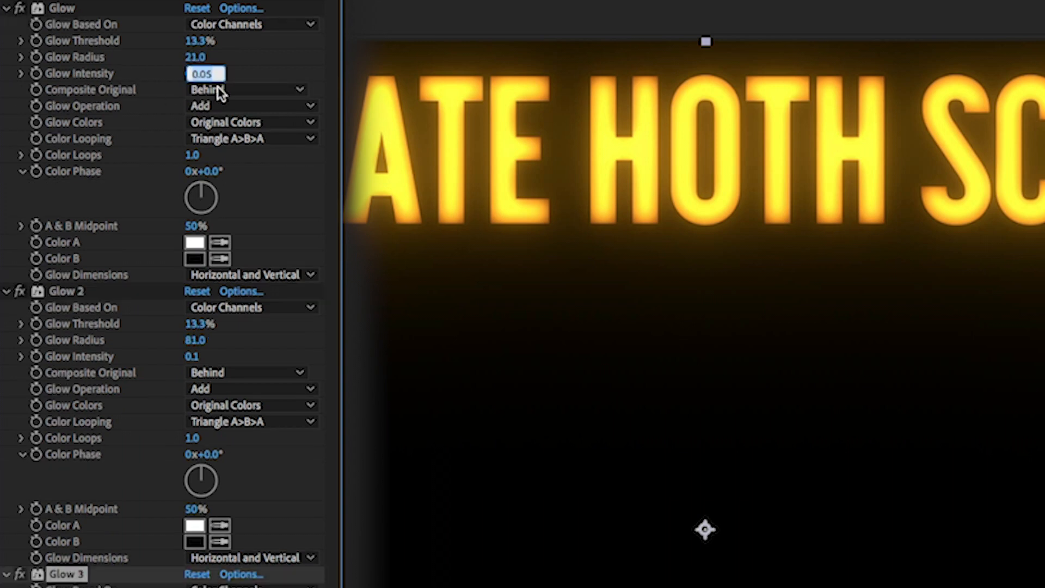
text(0.1)
key(Return)
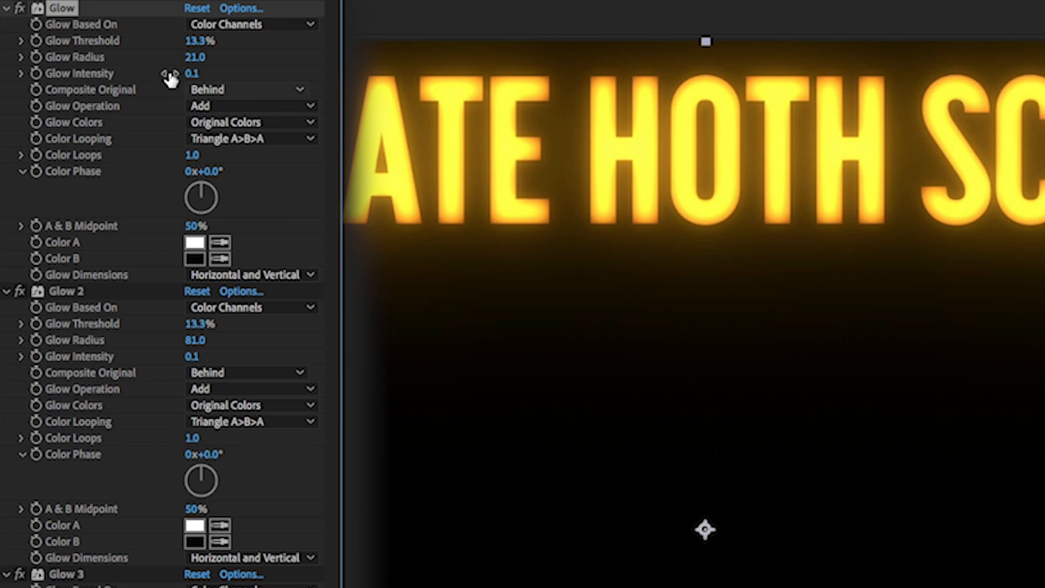
click(6, 9)
click(6, 25)
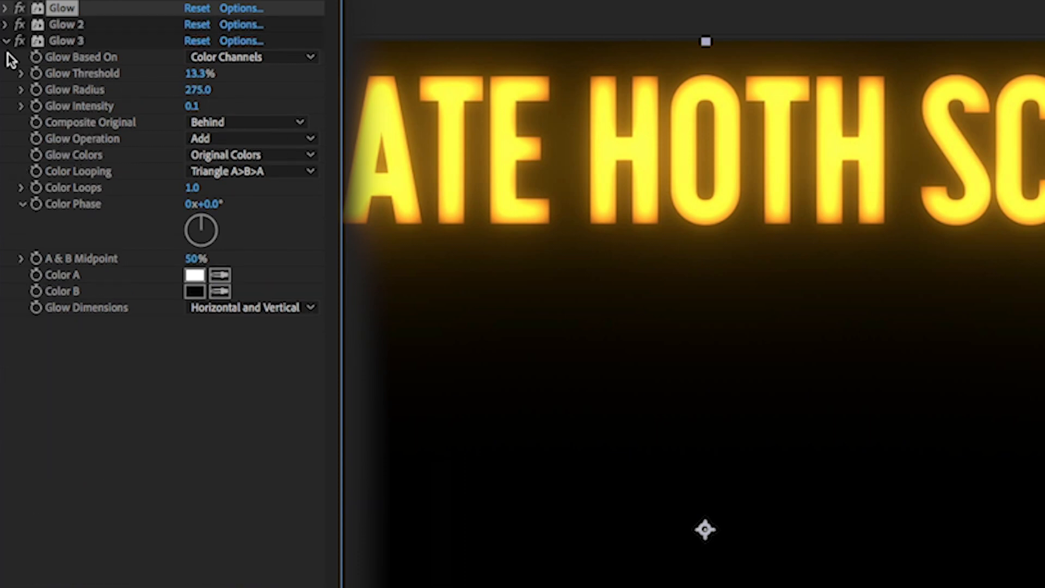
click(6, 42)
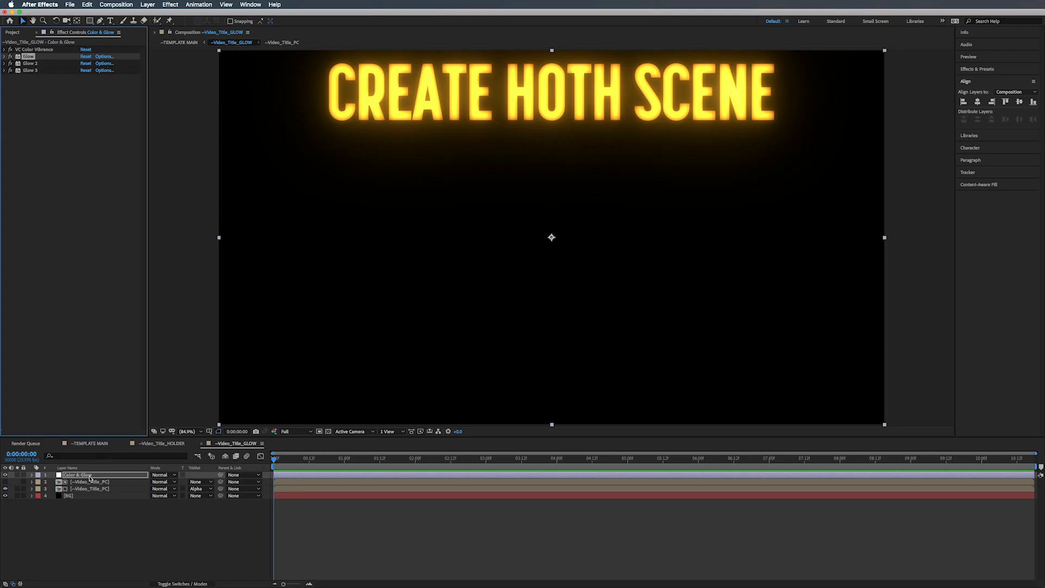
In the ~TEMPLATE MAIN composition, set the ~Video_Title_GLOW layer's blending mode to Screen.
click(89, 444)
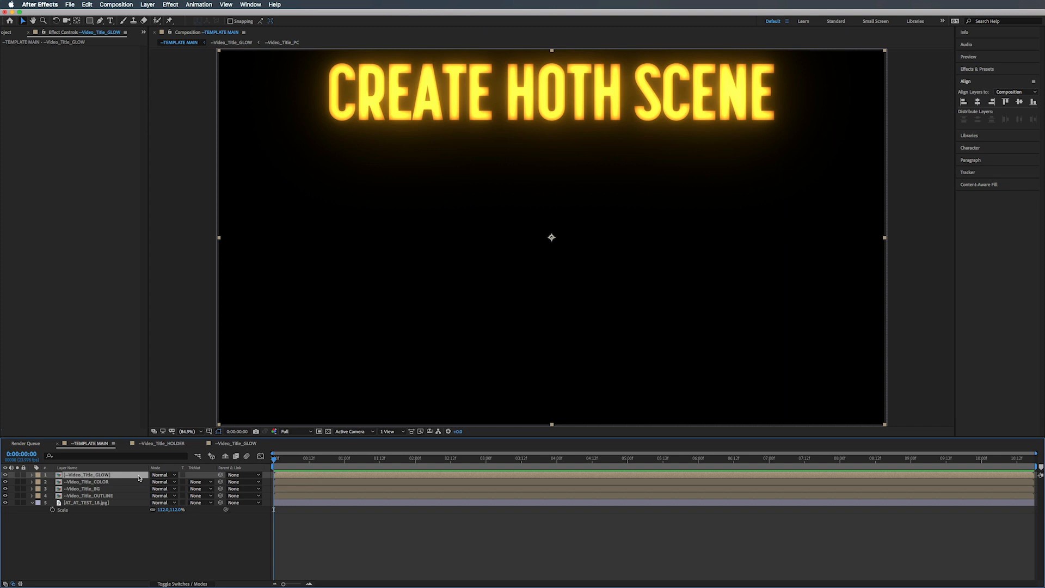
click(162, 475)
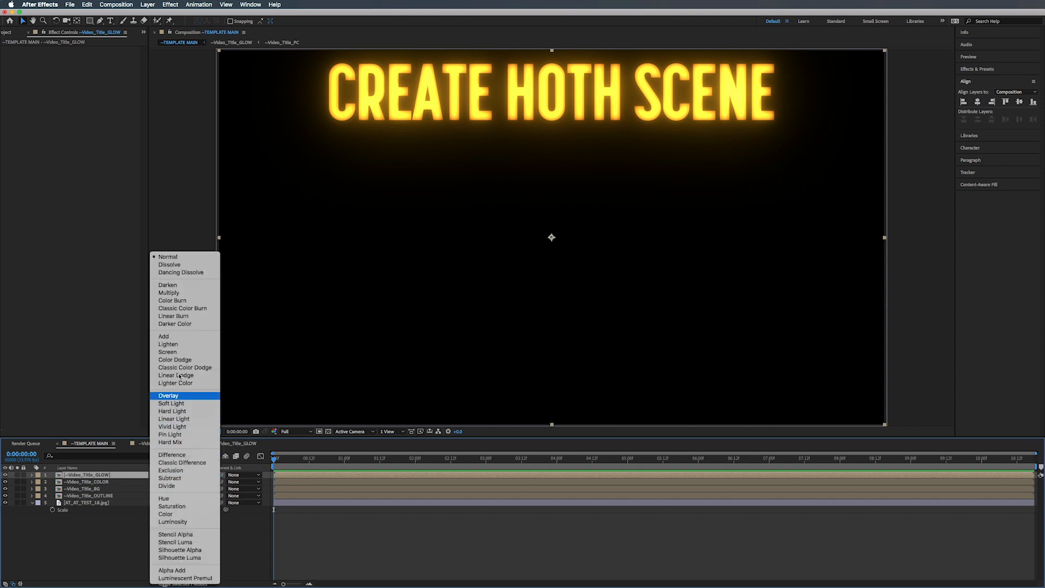
click(177, 353)
Add all six logo images from the ~LOGOS folder to the lower-left area of the composition.
click(7, 33)
click(4, 114)
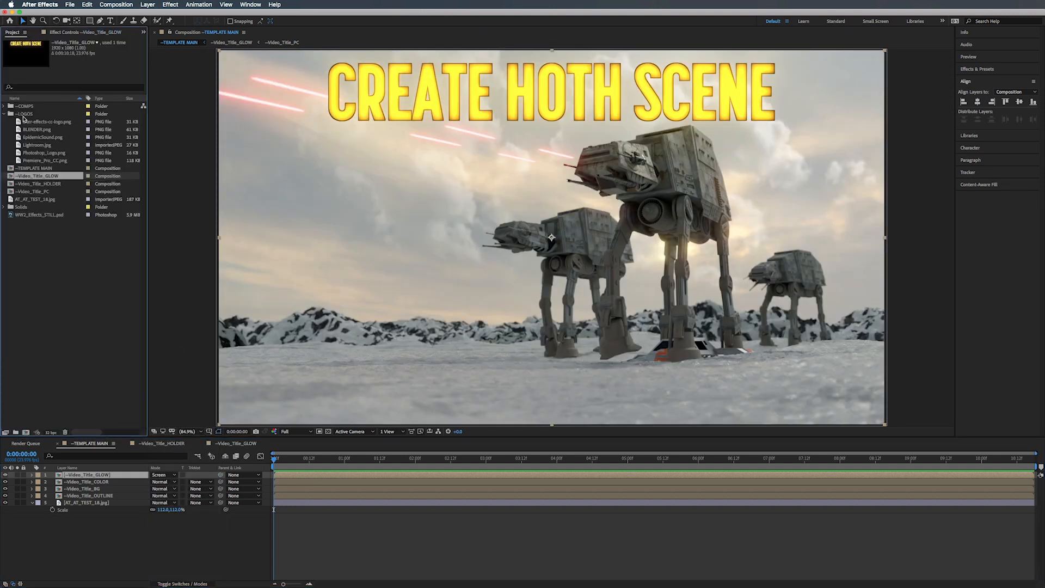
click(32, 122)
shift+click(39, 161)
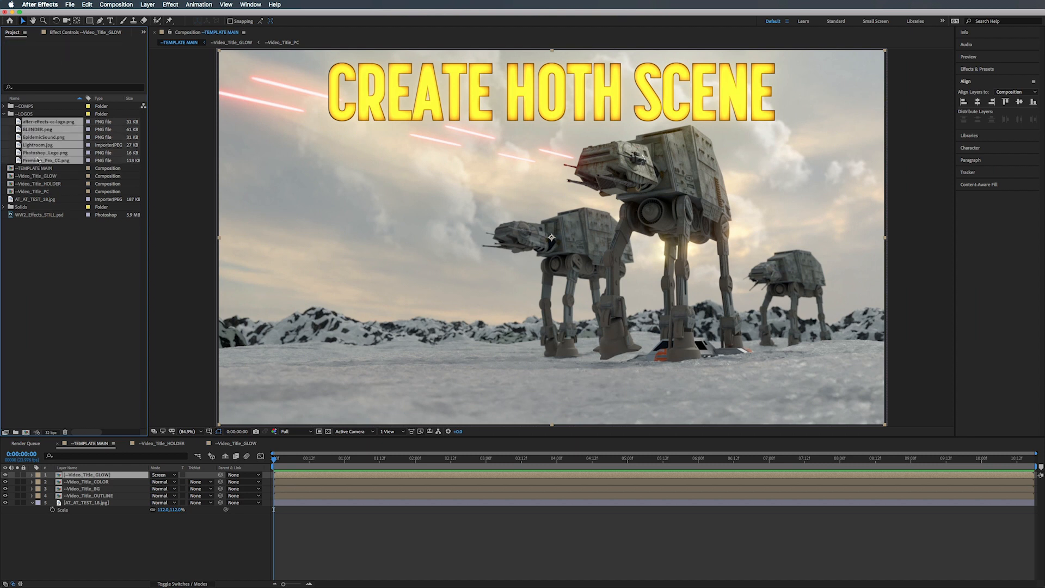
drag(37, 162, 309, 376)
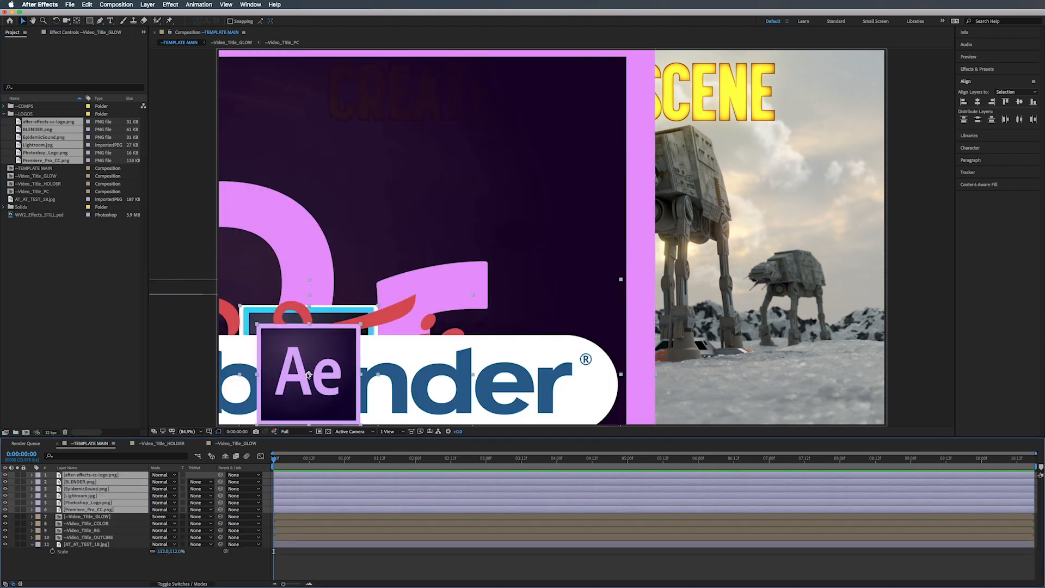
Scale the After Effects logo layer down to 61%.
click(106, 564)
click(98, 475)
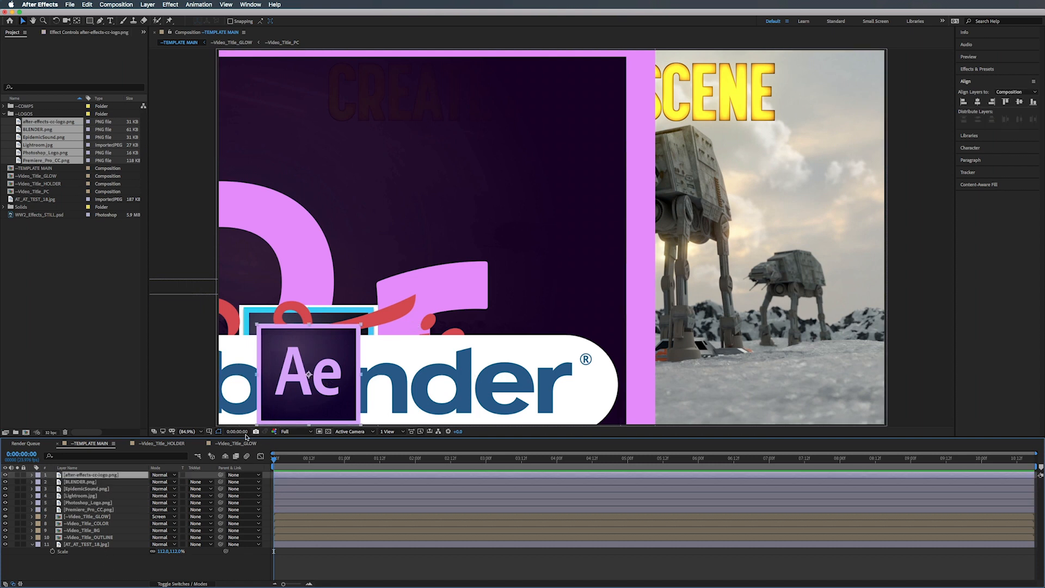
key(s)
drag(163, 483, 152, 483)
key(Return)
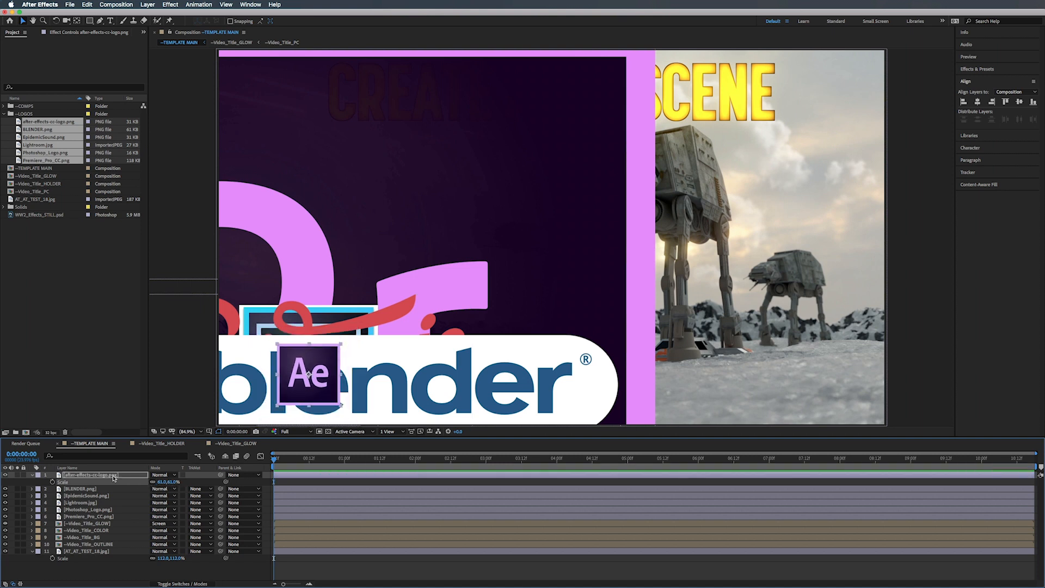
Move all six logo layers together slightly upward in the composition and collapse the After Effects logo layer.
shift+click(91, 517)
drag(314, 379, 318, 358)
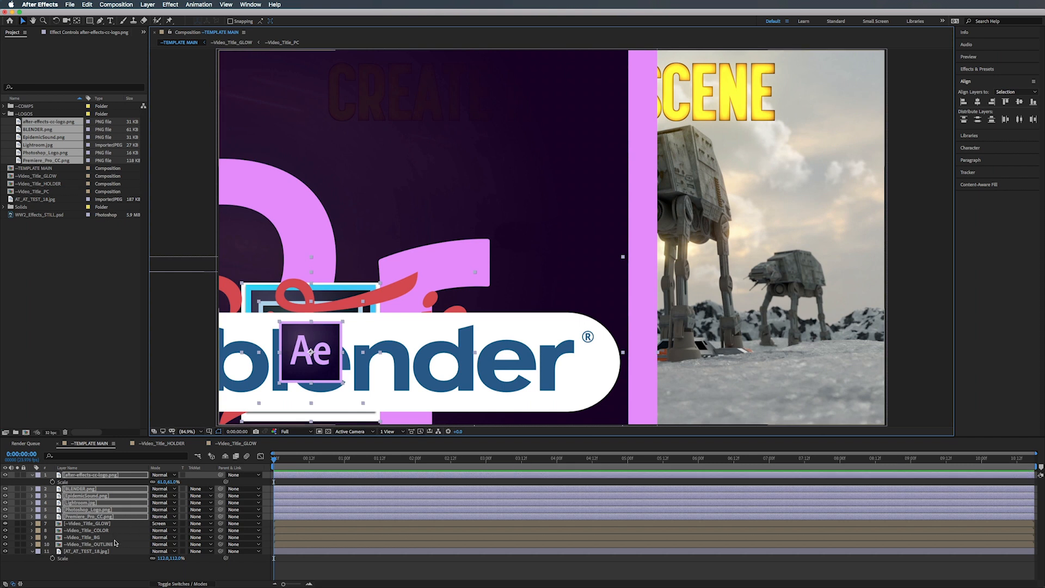
click(80, 506)
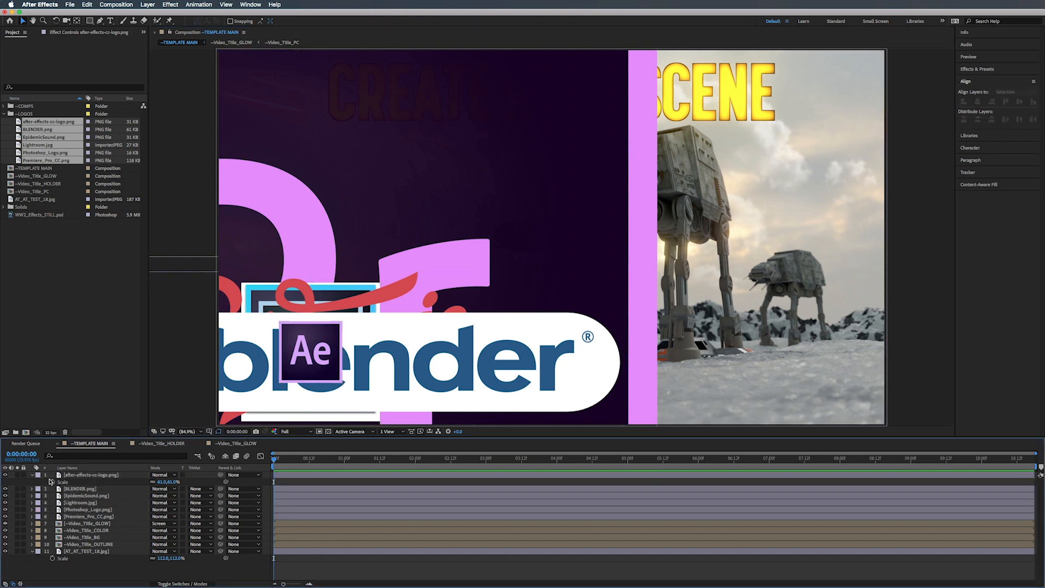
click(32, 475)
Scale the BLENDER.png layer down to 15% and collapse it.
click(70, 482)
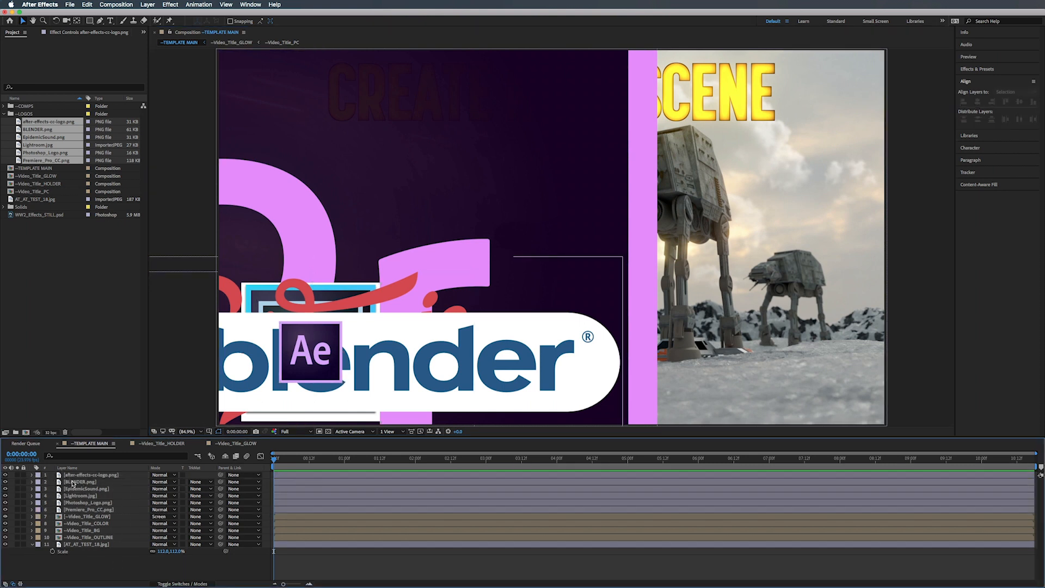
click(72, 482)
key(s)
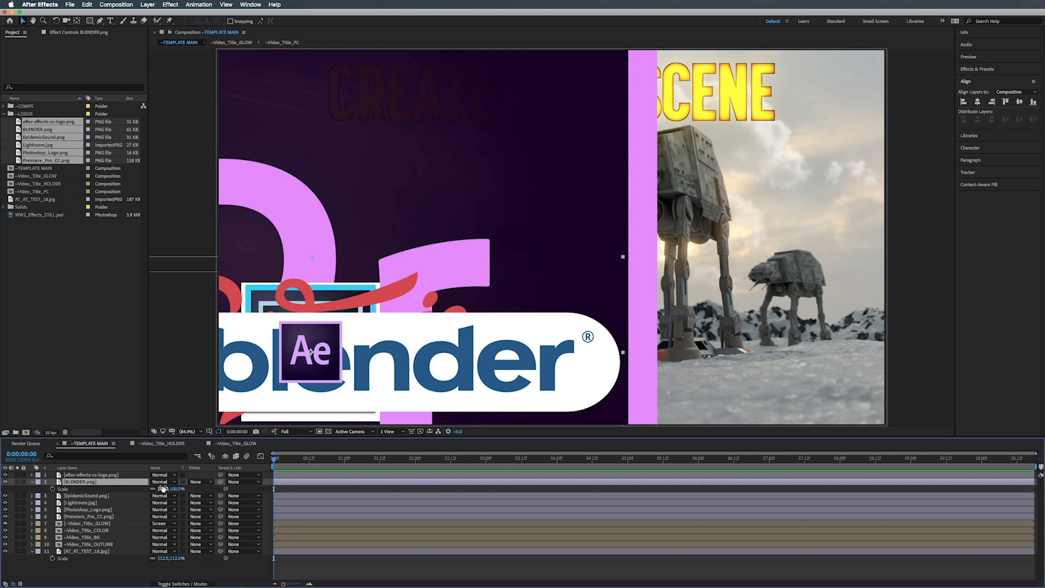
drag(164, 488, 127, 489)
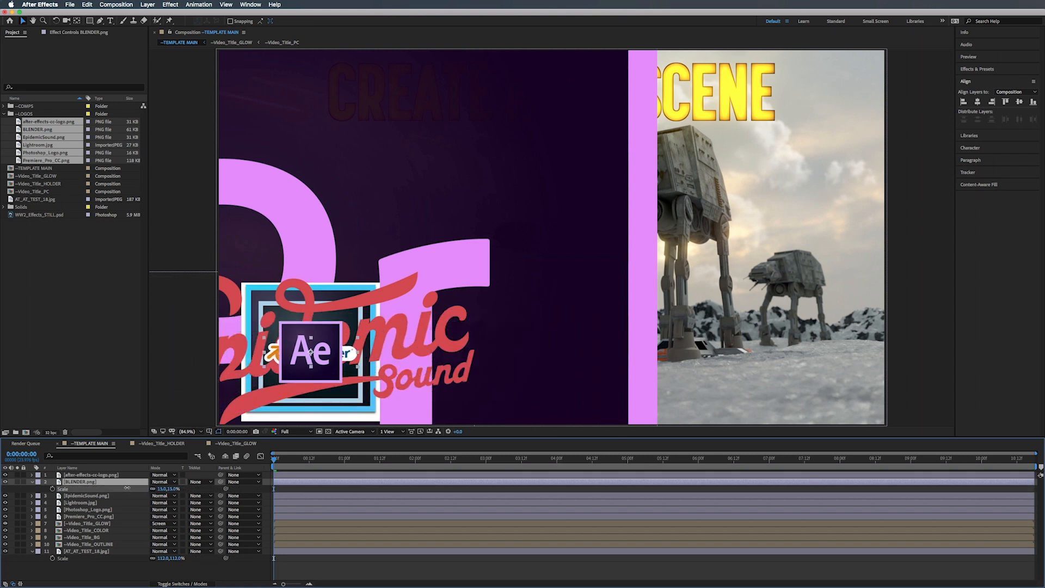
click(32, 482)
Scale the EpidemicSound.png layer down to 24% and collapse it.
click(32, 489)
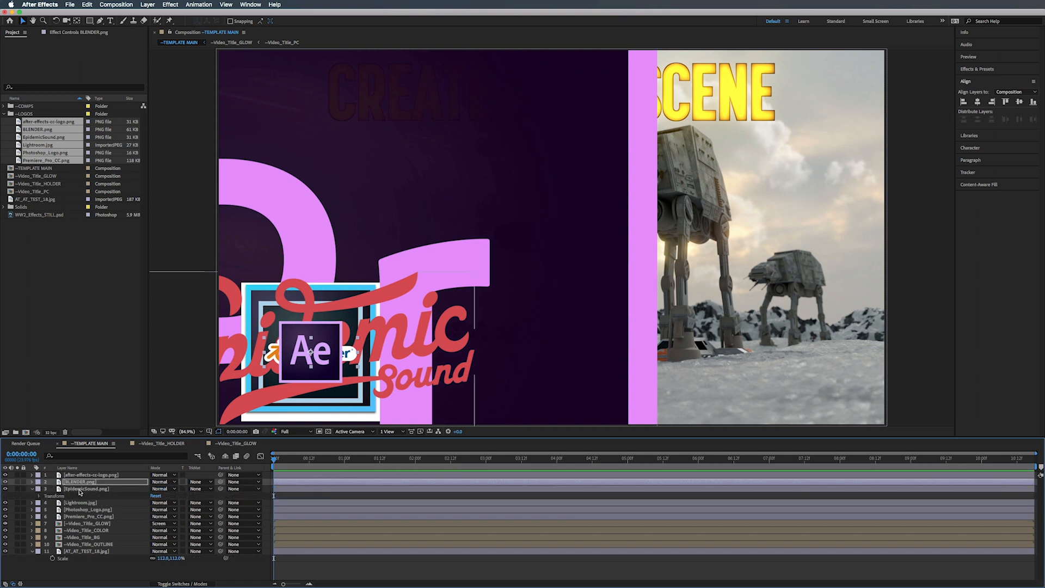
click(92, 489)
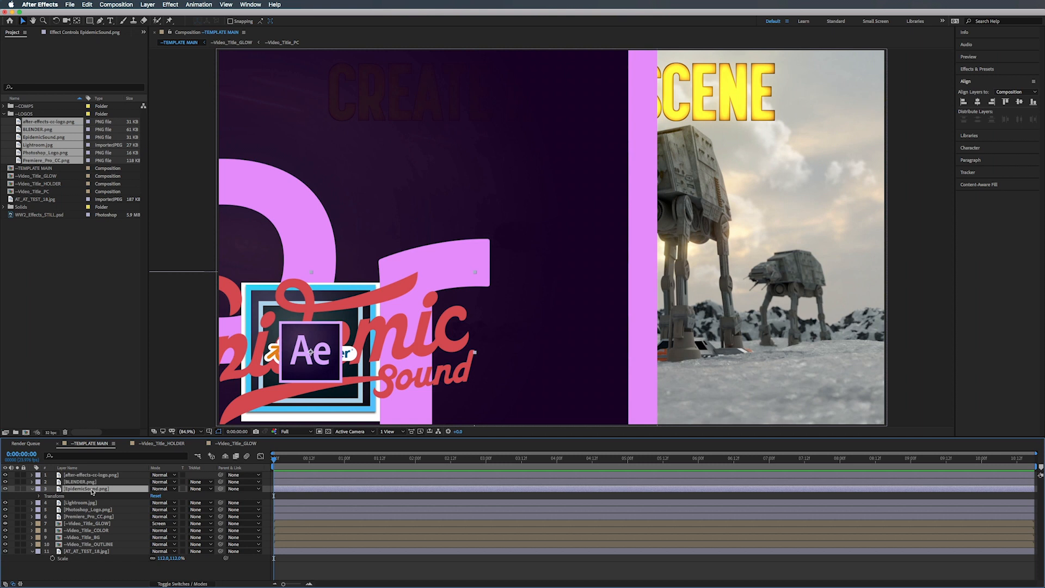
key(s)
drag(161, 496, 140, 503)
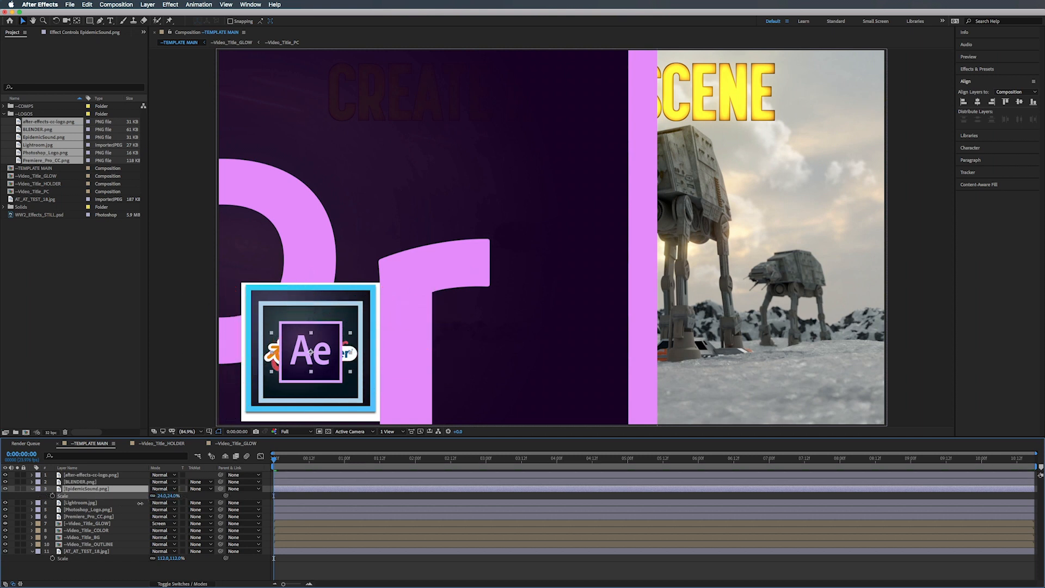
click(33, 489)
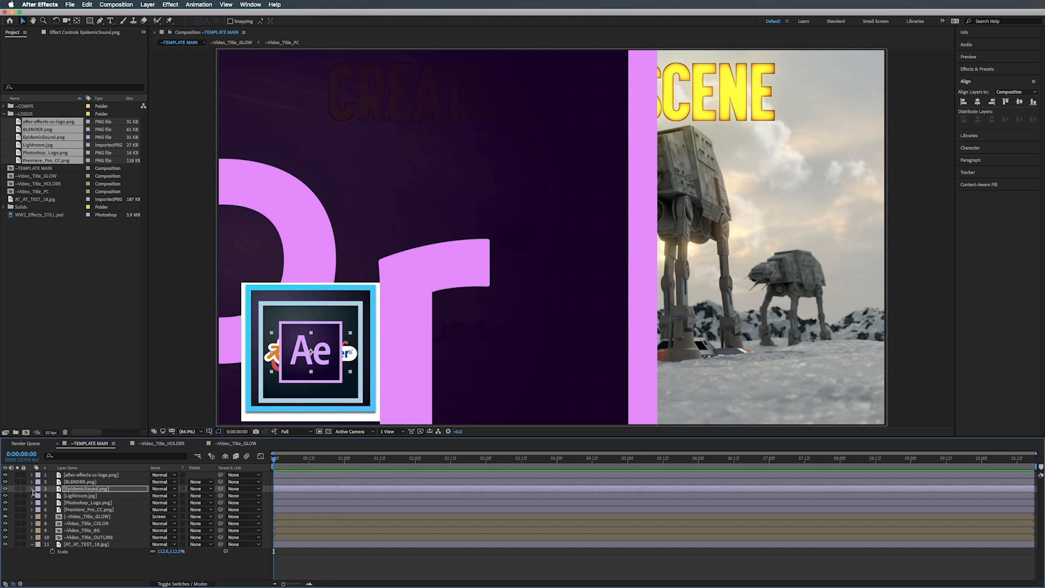
Scale the Lightroom.jpg layer down to 60% and collapse it.
click(75, 496)
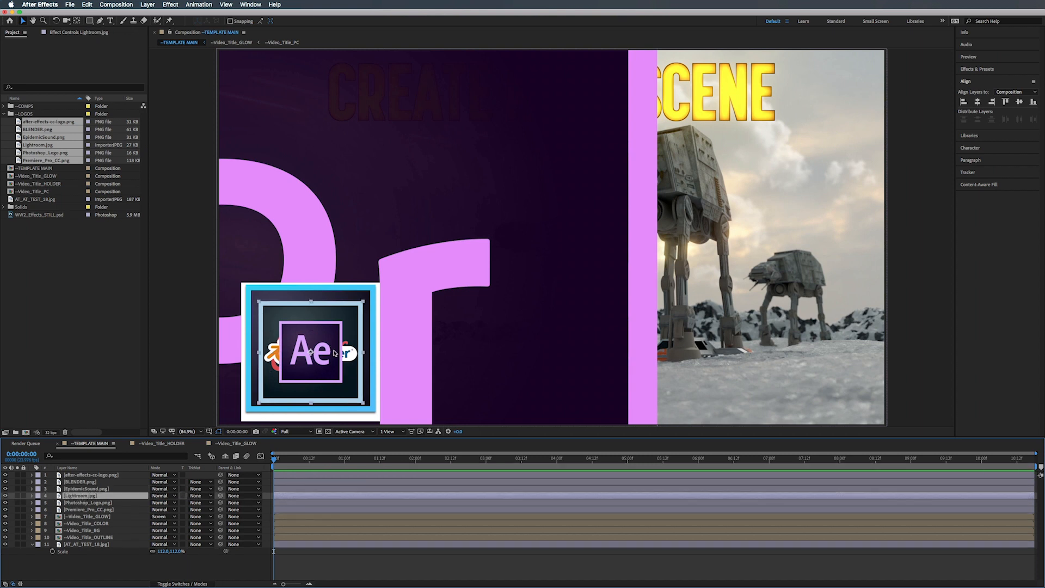
key(s)
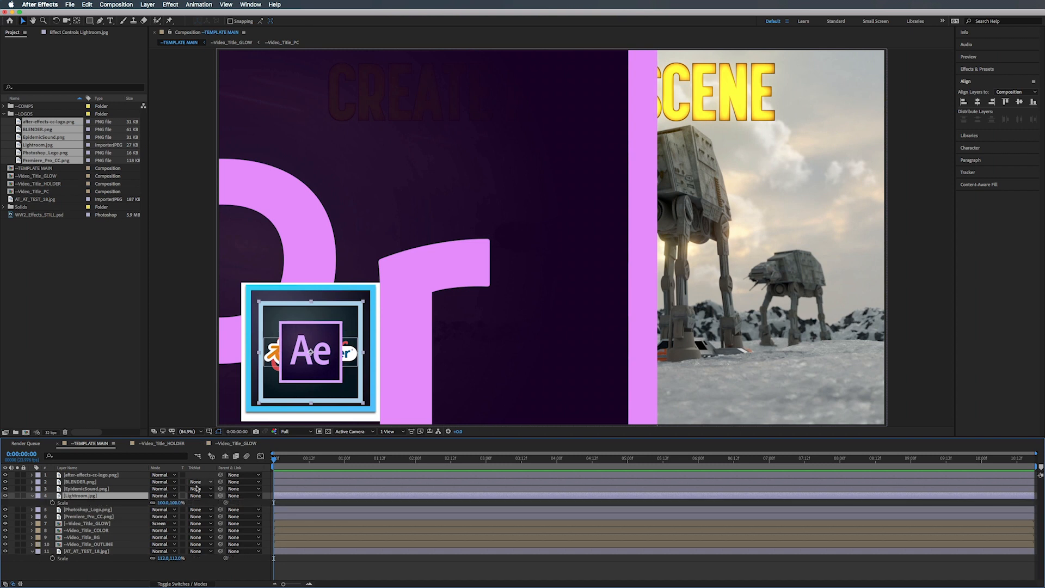
drag(176, 505, 162, 504)
drag(162, 503, 159, 503)
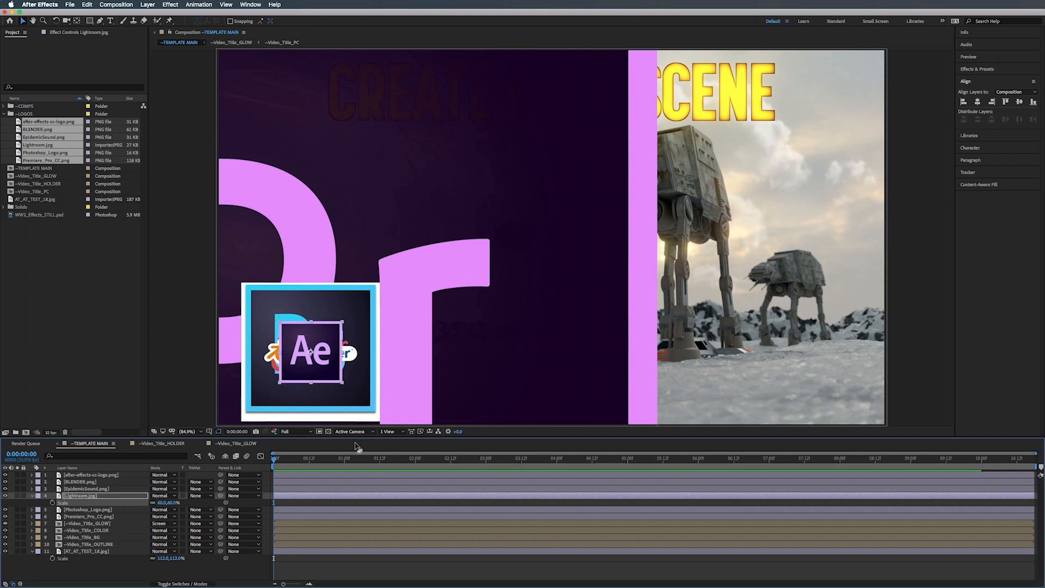
click(31, 496)
Draw a rectangular mask on the Photoshop_Logo.png layer along the logo's blue border to cut off the white margin.
click(74, 504)
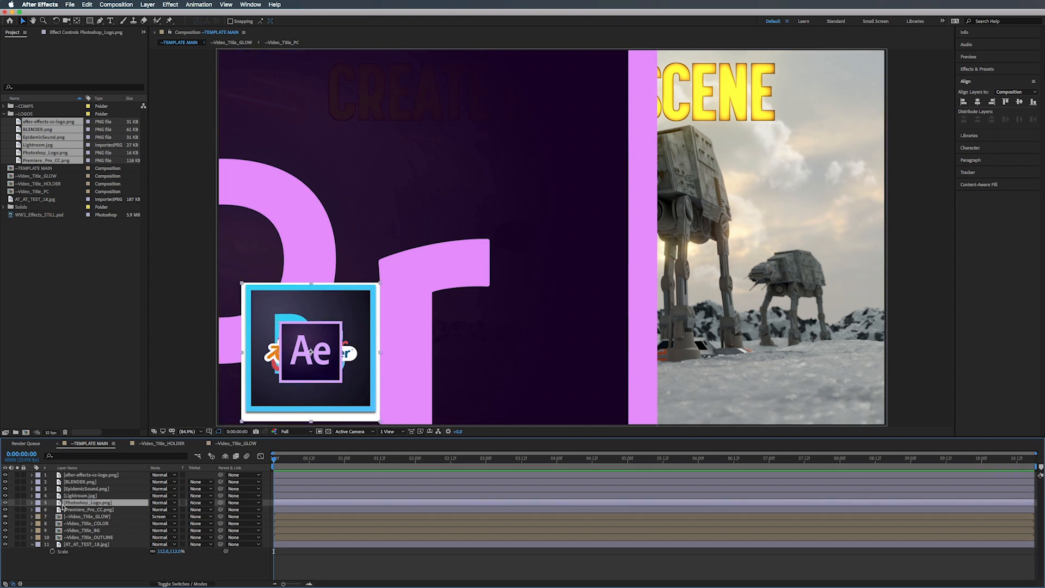
click(31, 502)
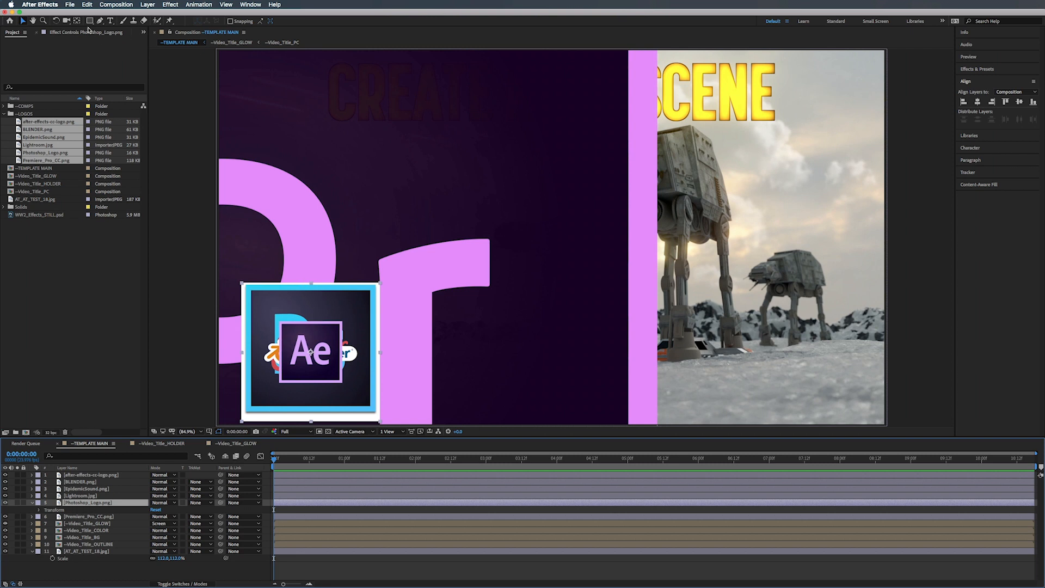
key(comma)
key(comma)
key(period)
key(period)
key(period)
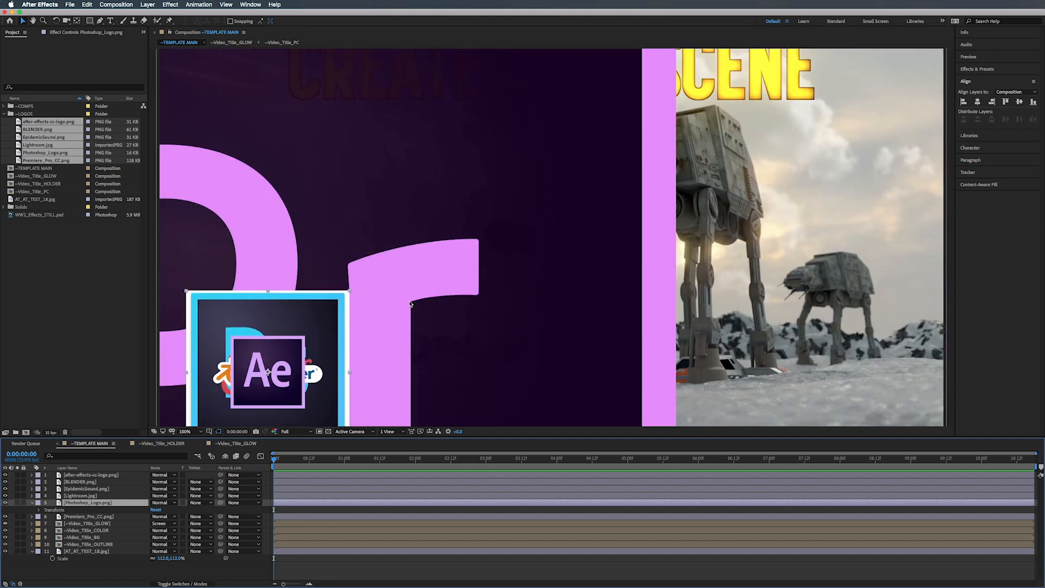
drag(351, 315, 648, 90)
drag(434, 224, 502, 191)
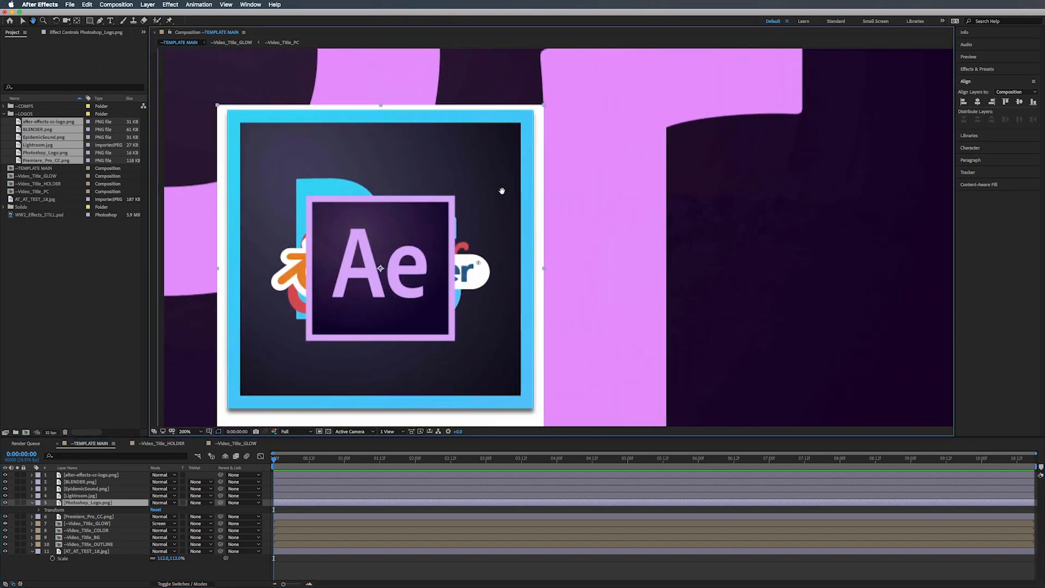
drag(289, 195, 292, 168)
key(q)
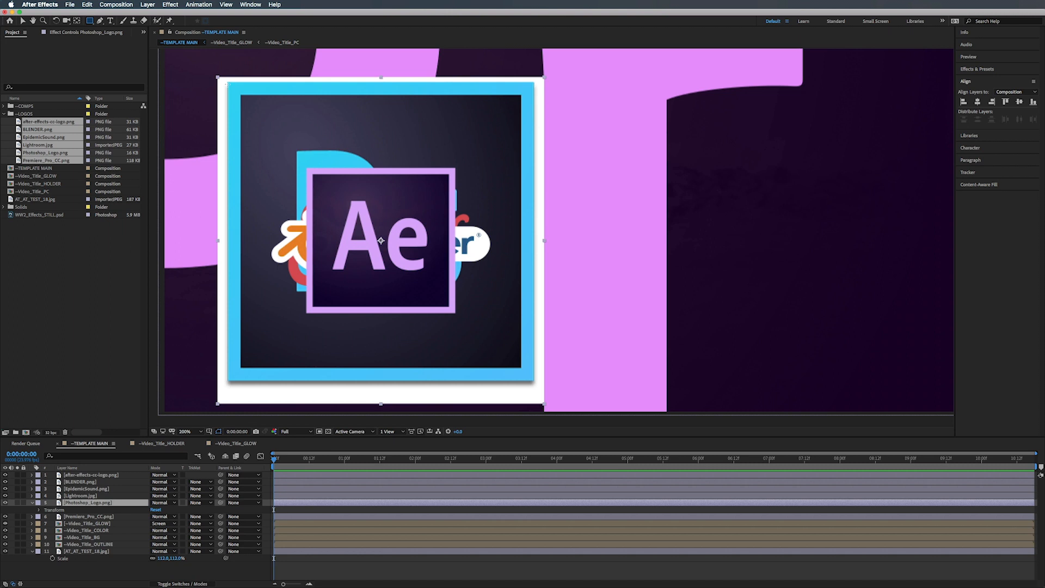
drag(226, 82, 534, 381)
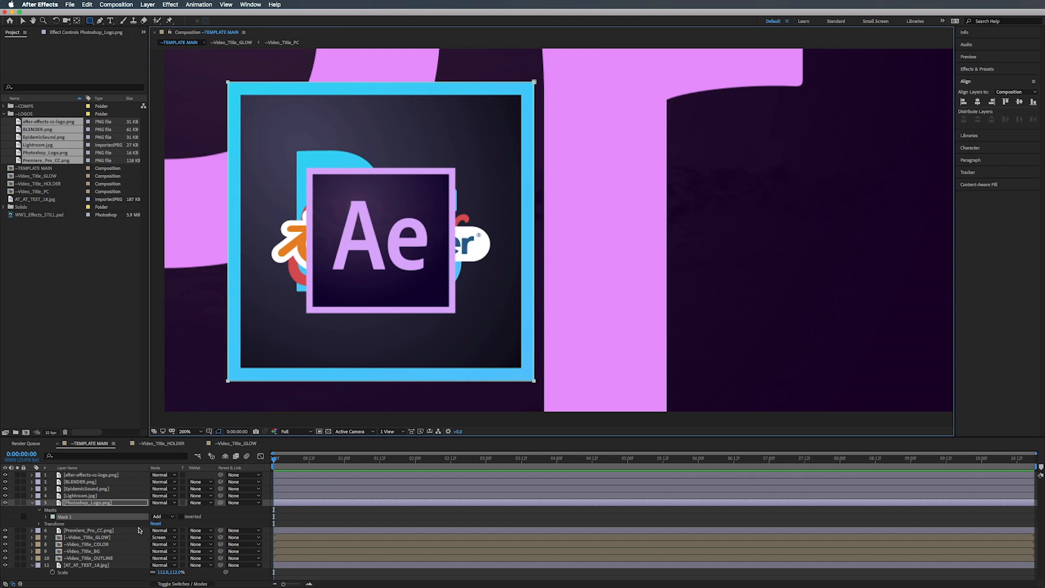
Scale the masked Photoshop logo to 48% and nudge it down until it lines up behind the After Effects logo.
key(s)
drag(157, 511, 139, 510)
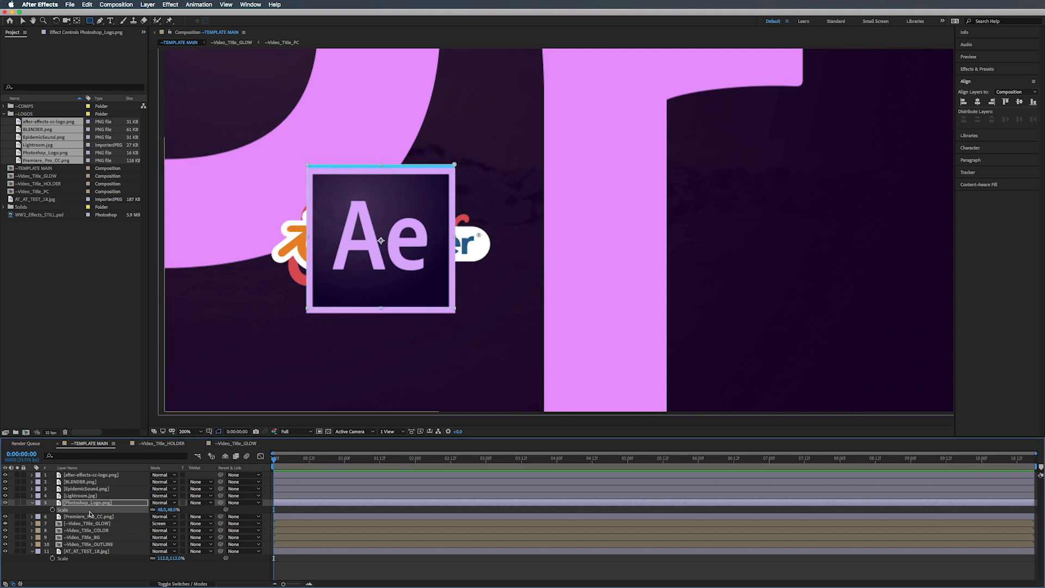
key(v)
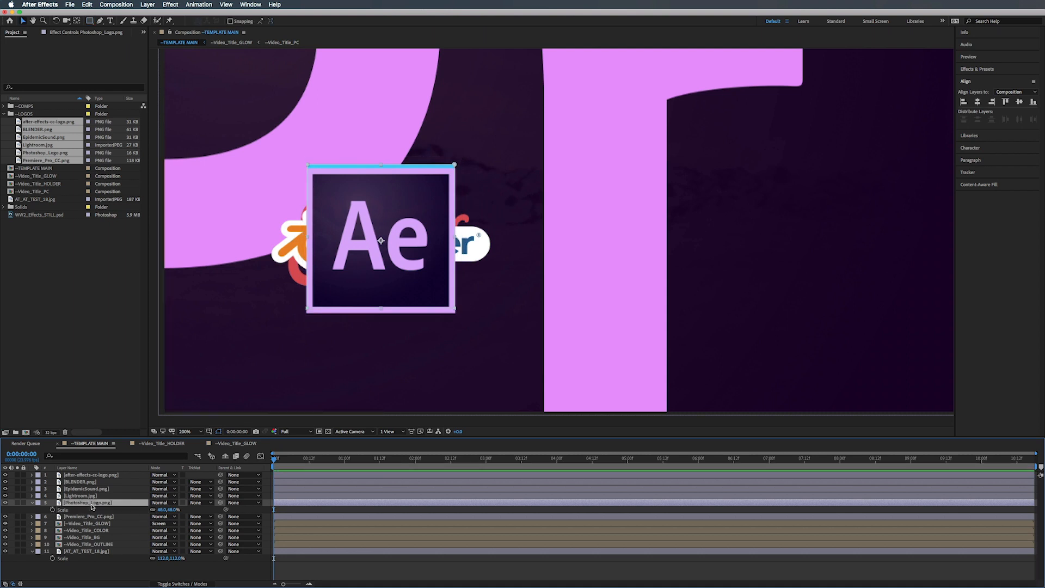
key(Down)
key(Down)
key(Down)
key(Down)
key(Down)
key(Down)
key(Down)
key(Down)
key(Down)
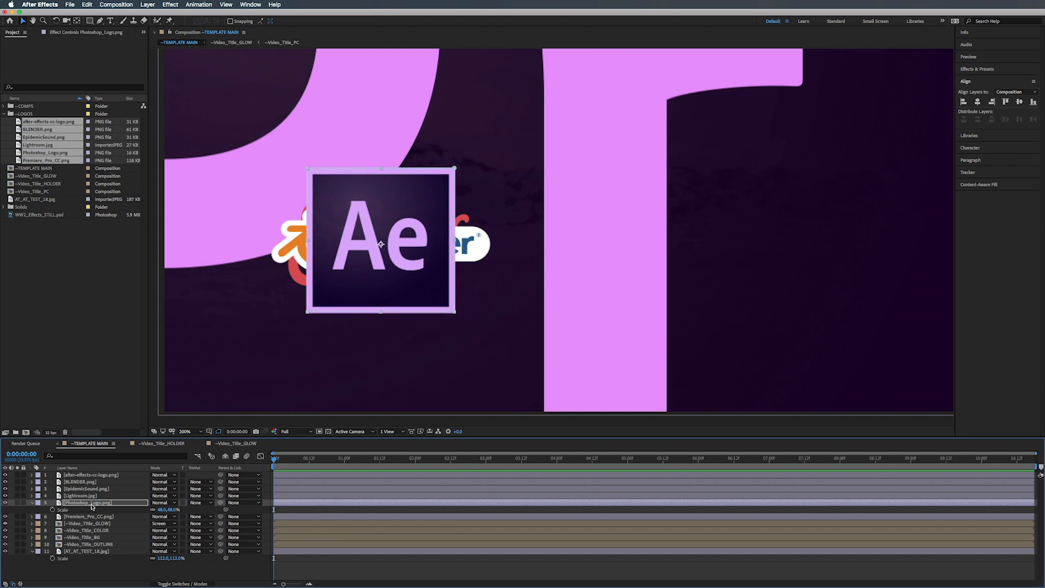
click(31, 503)
Scale the Premiere_Pro_CC.png layer down to 9% to match the After Effects logo's size.
click(33, 510)
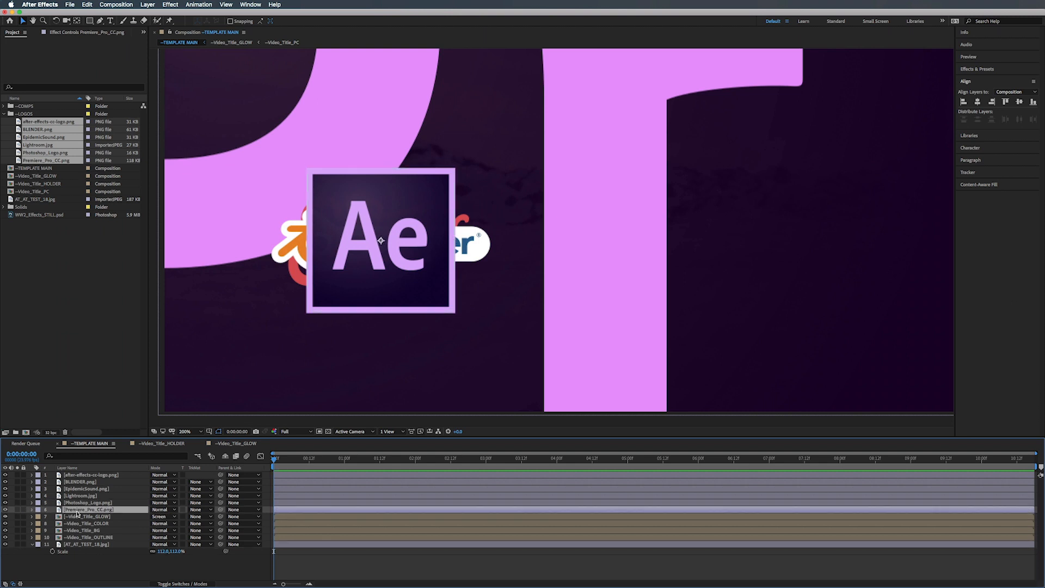
click(32, 511)
key(s)
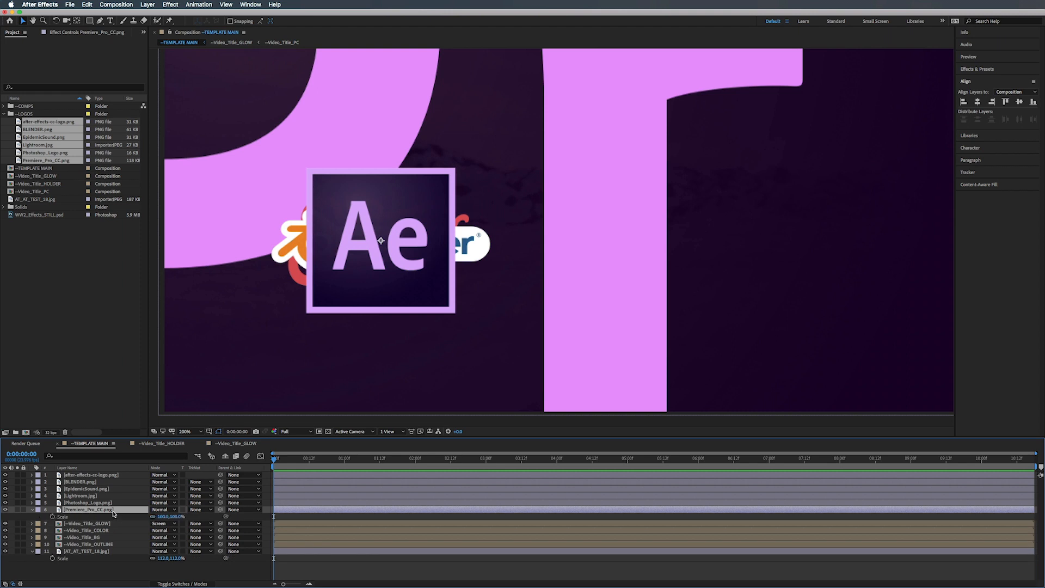
drag(161, 517, 139, 529)
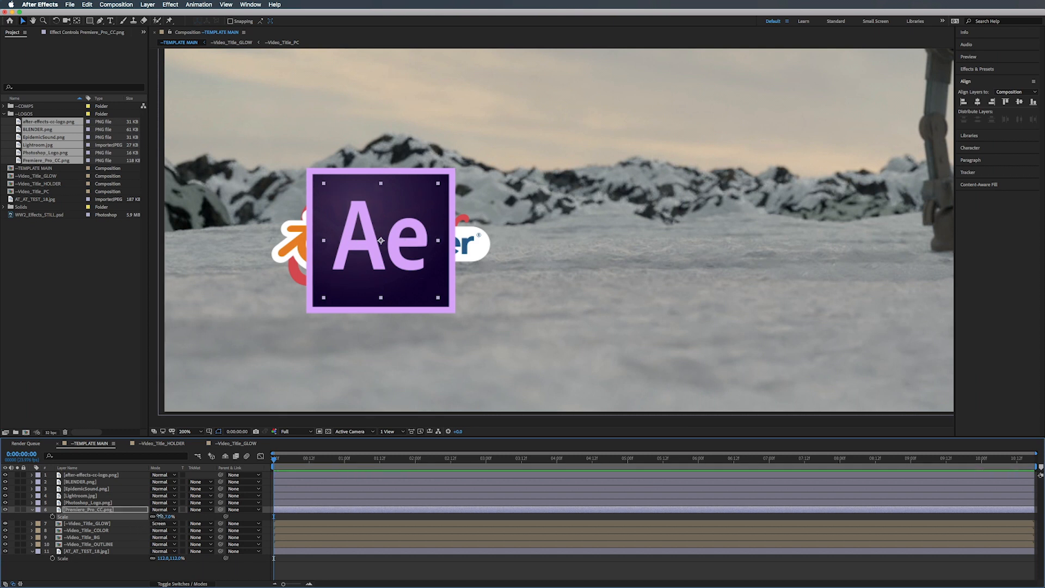
click(159, 516)
key(Up)
key(Up)
click(101, 512)
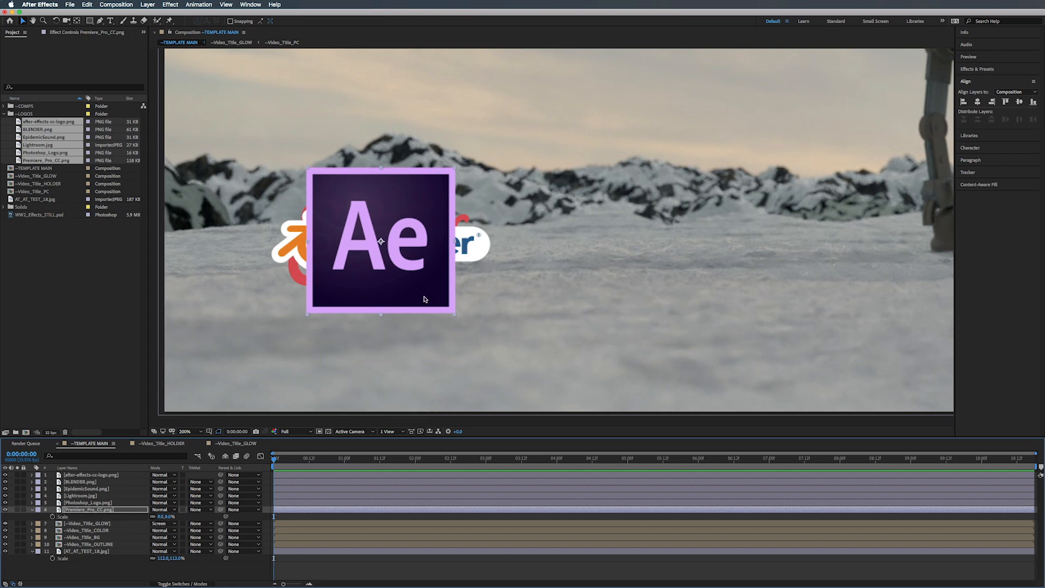
scroll(503, 231, down, 1)
scroll(503, 231, down, 1)
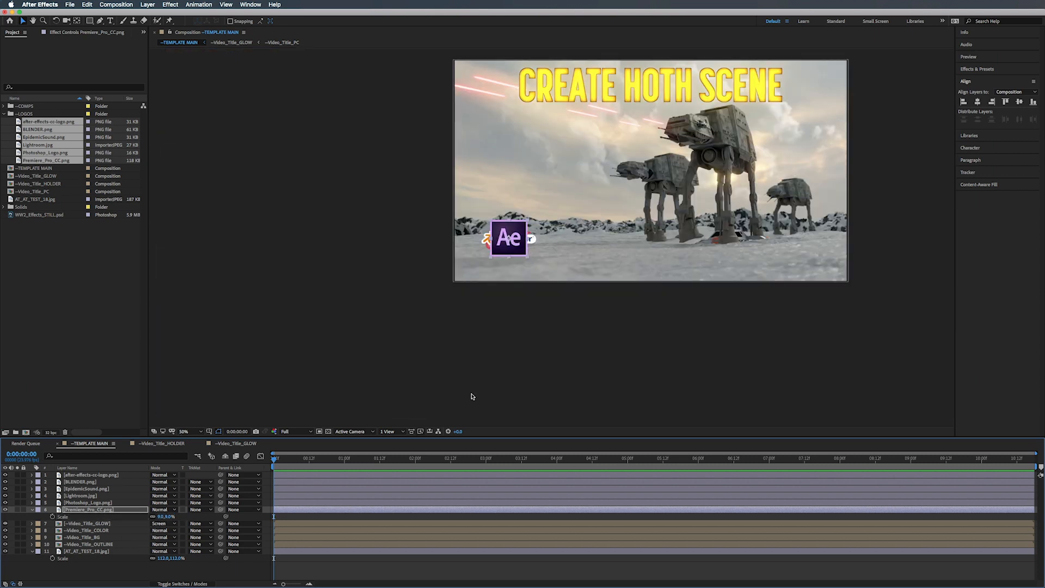
click(188, 431)
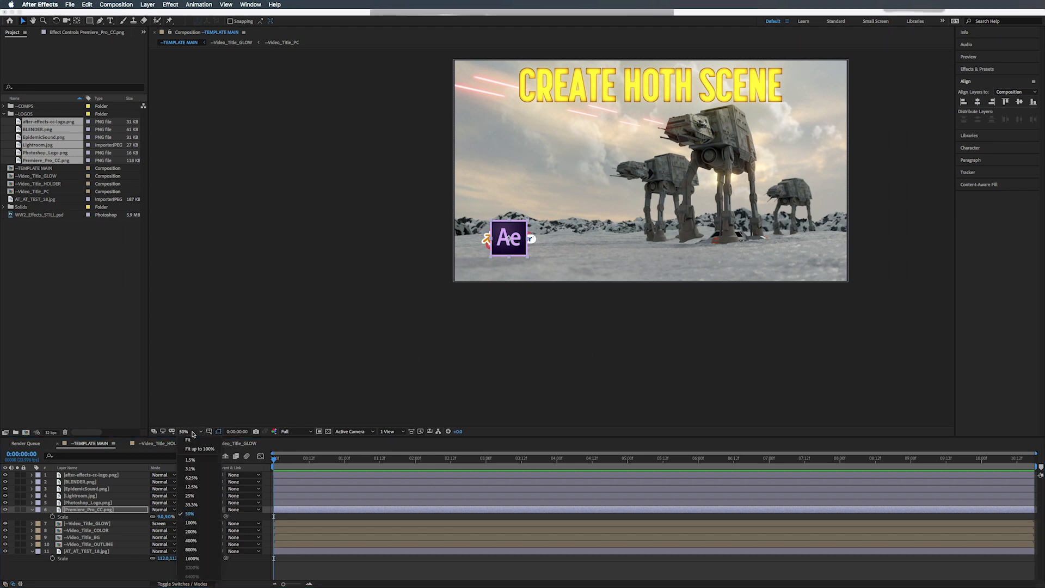
click(199, 449)
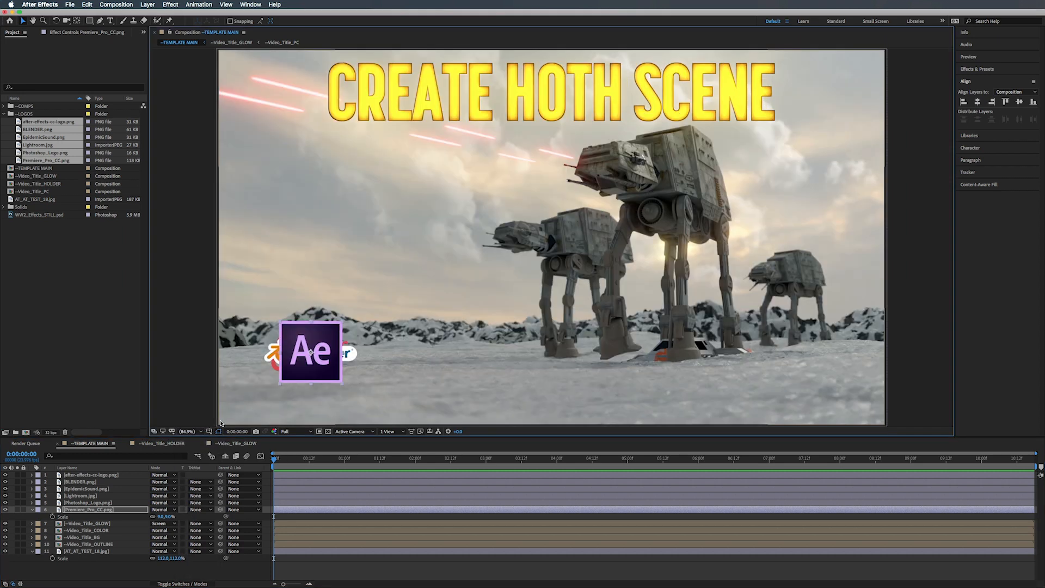
Collapse the Premiere_Pro_CC.png layer and give all six logo layers the Green label color.
click(33, 510)
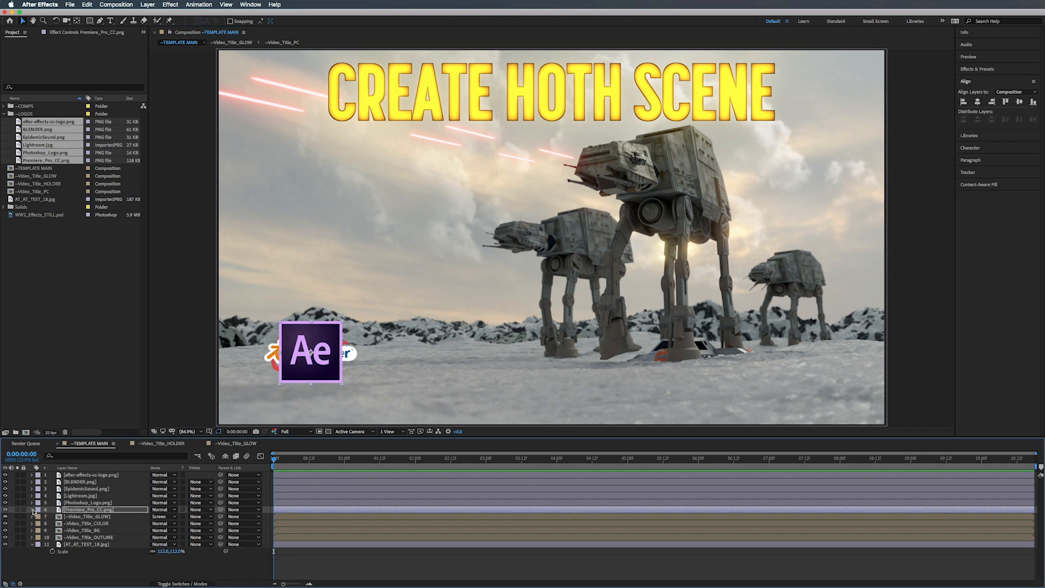
click(75, 476)
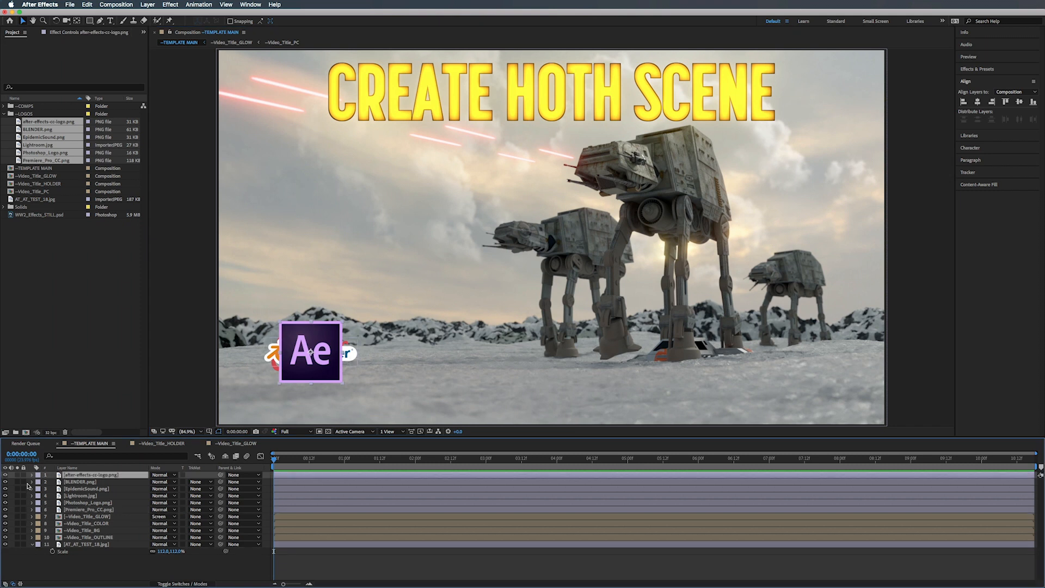
shift+click(77, 510)
click(39, 482)
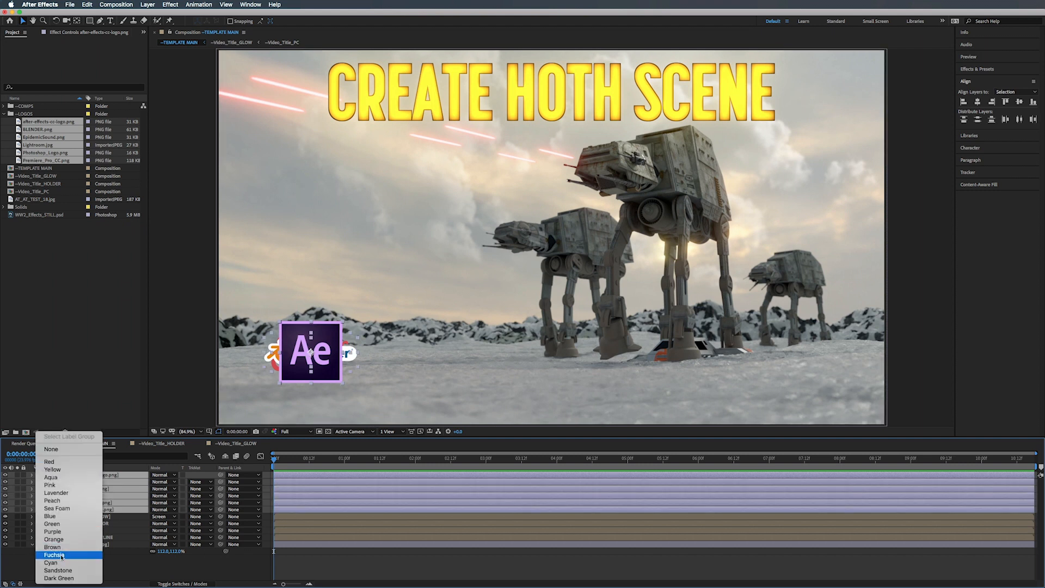
click(54, 523)
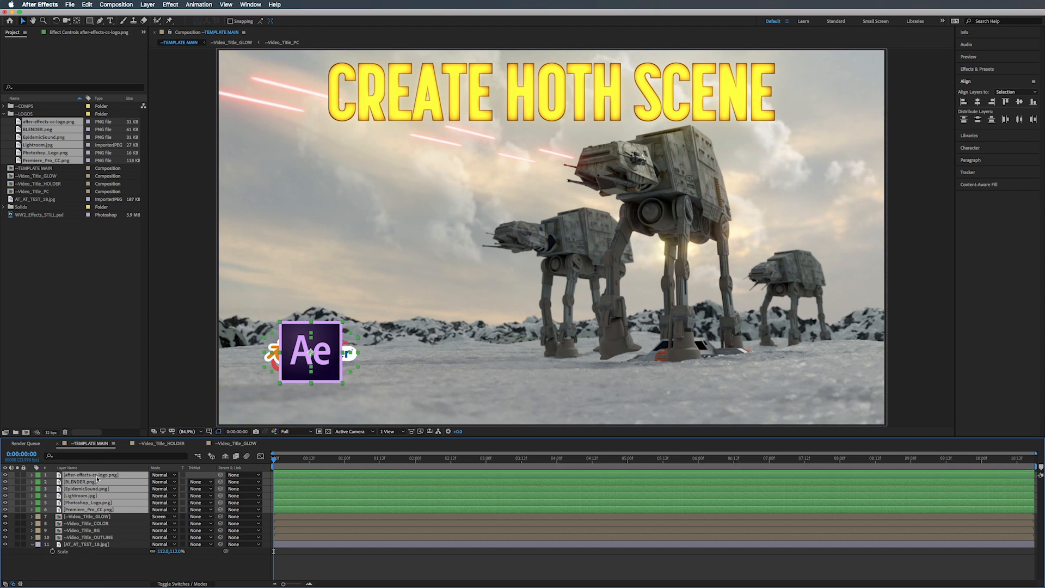
Pre-compose the six logo layers into a new composition named "Software Logos", moving all attributes into it.
key(super+shift+c)
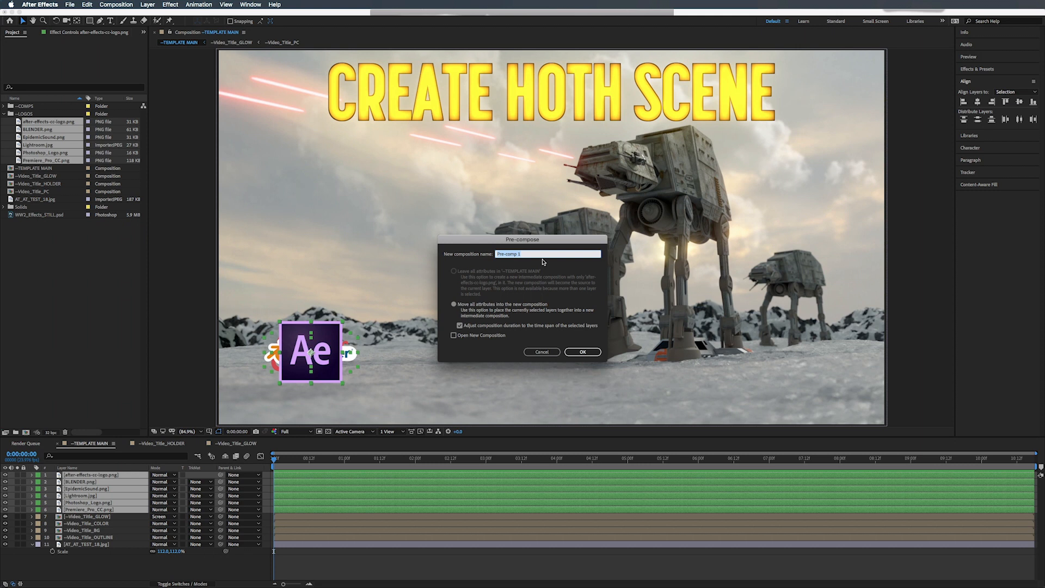
text(Software Logos)
key(Return)
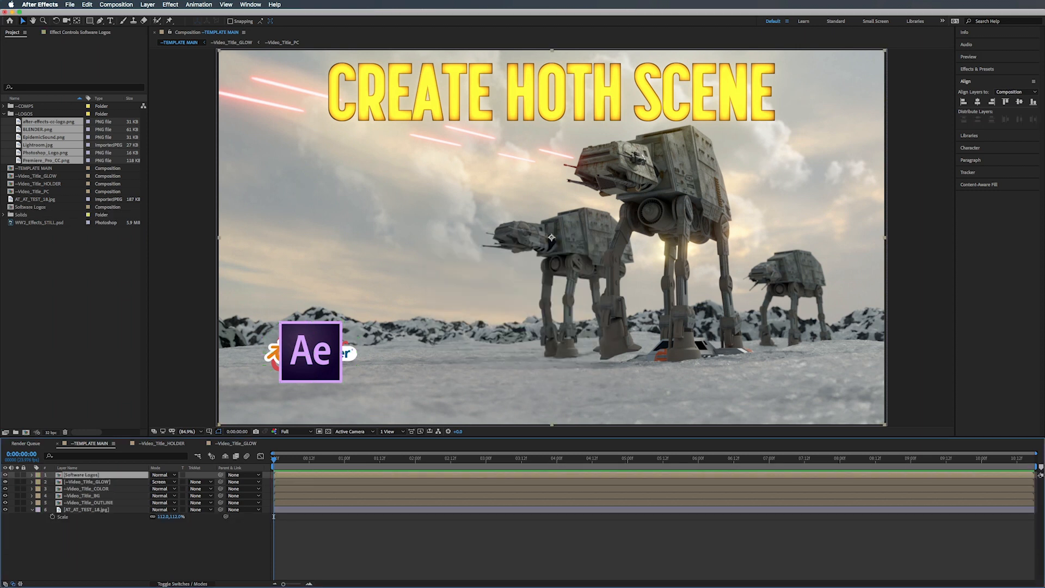
Label the Software Logos layer Green and move it between the title outline layer and the AT_AT_TEST_18.jpg background.
click(37, 476)
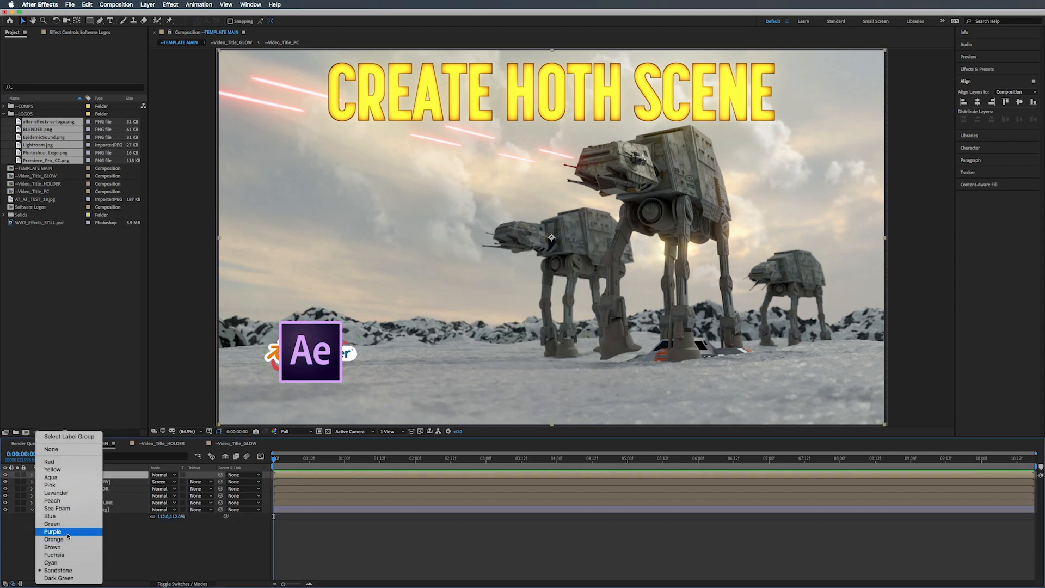
click(67, 525)
drag(84, 475, 88, 506)
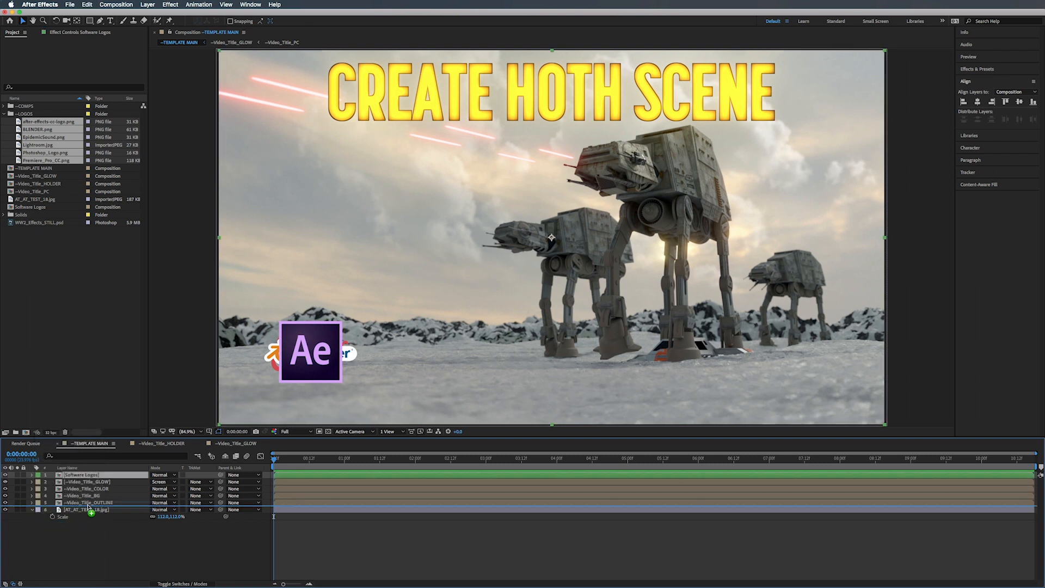
Give the four Video_Title layers, from GLOW through OUTLINE, the Yellow label color.
click(72, 476)
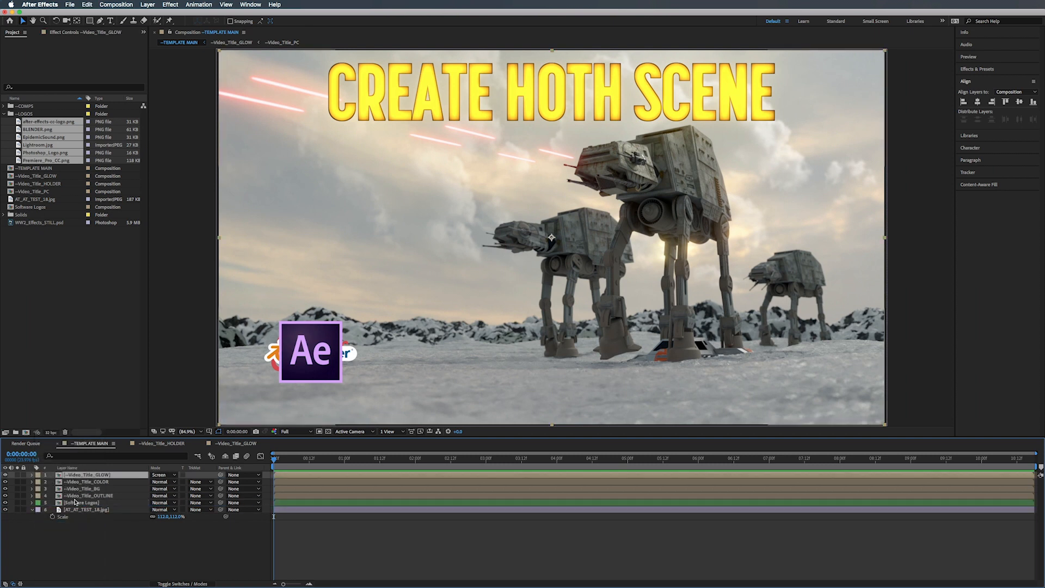
shift+click(75, 497)
click(38, 477)
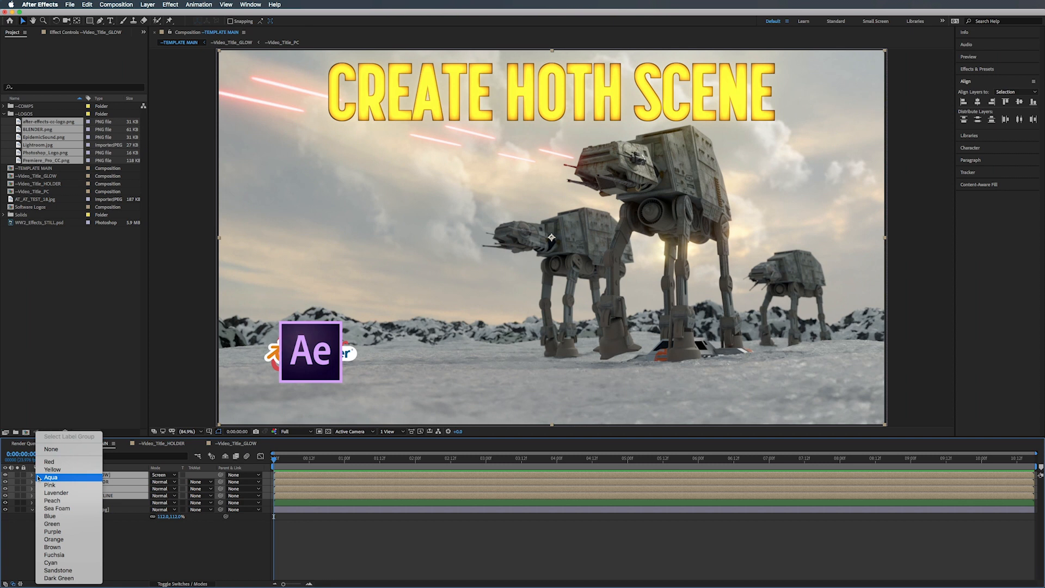
click(49, 470)
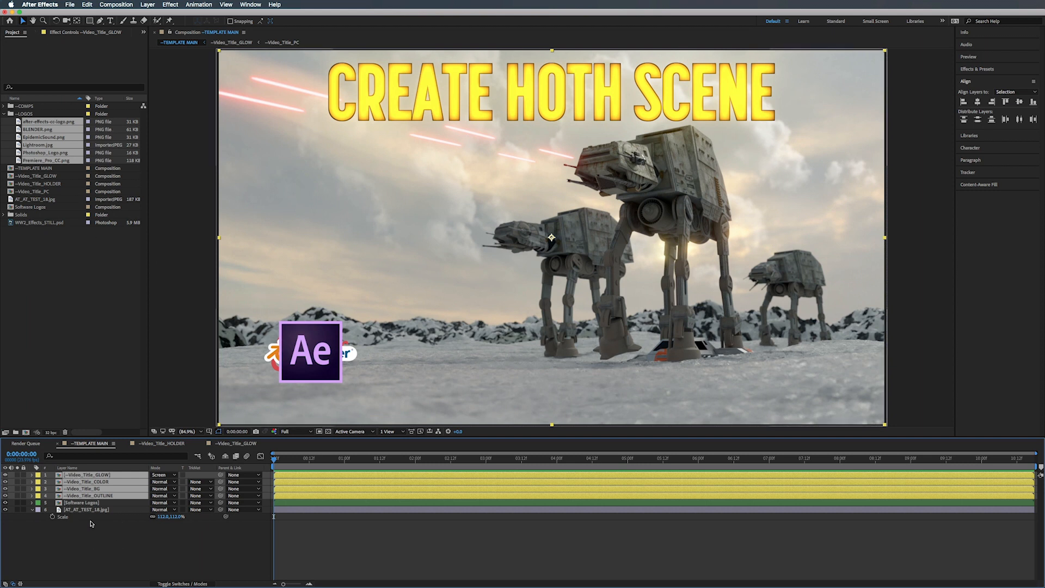
Add a null object to the --TEMPLATE MAIN composition and rename it "--CONTROLS".
click(102, 542)
right_click(102, 542)
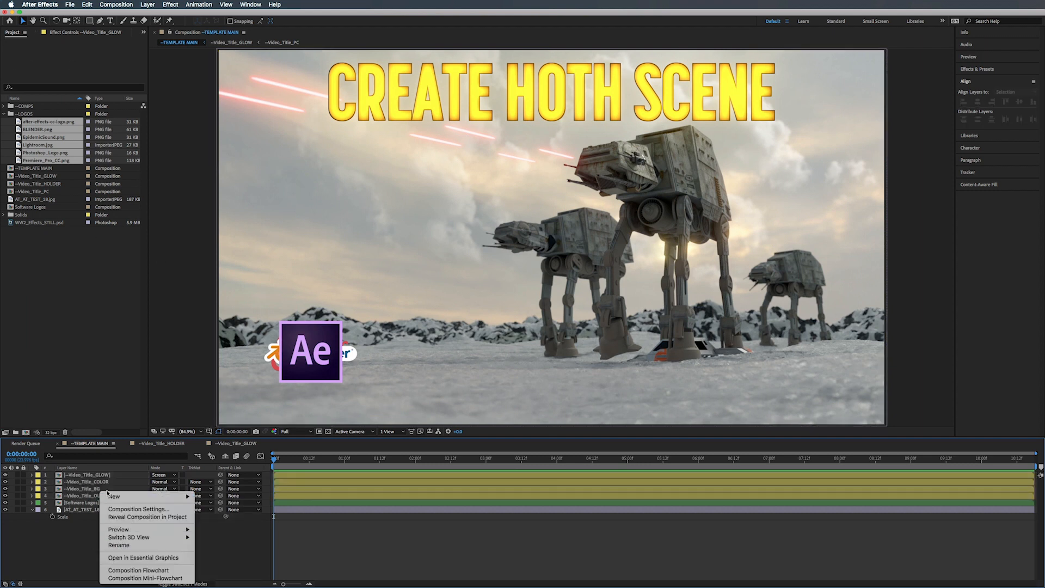
mouse_move(116, 499)
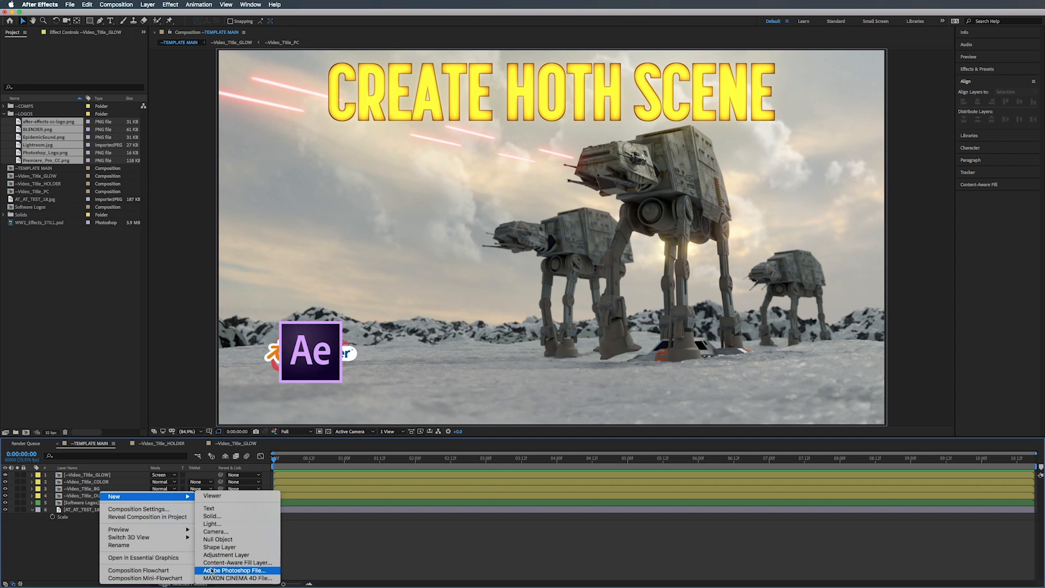
click(214, 541)
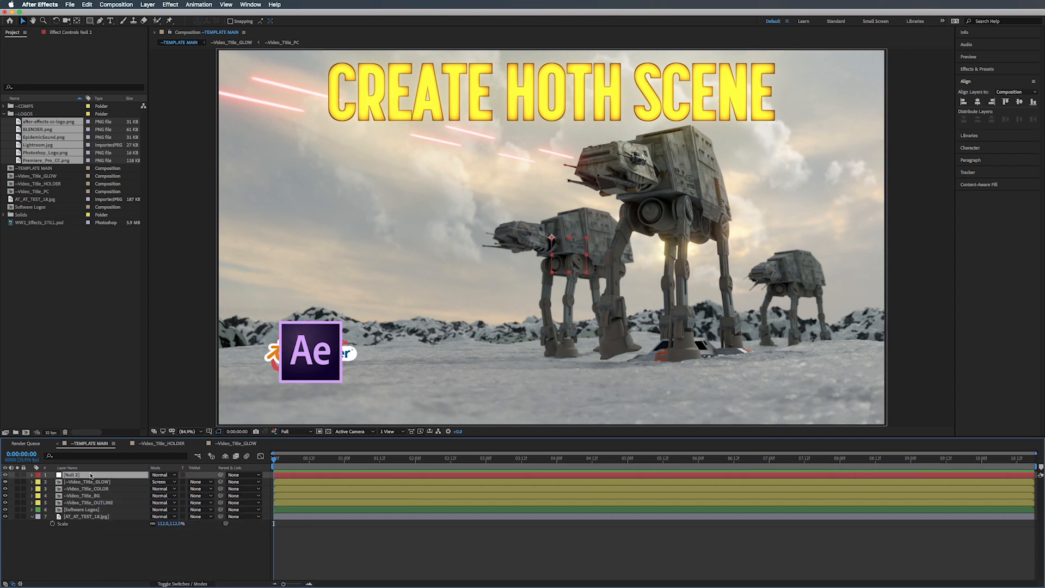
key(Return)
text(--CONTRO)
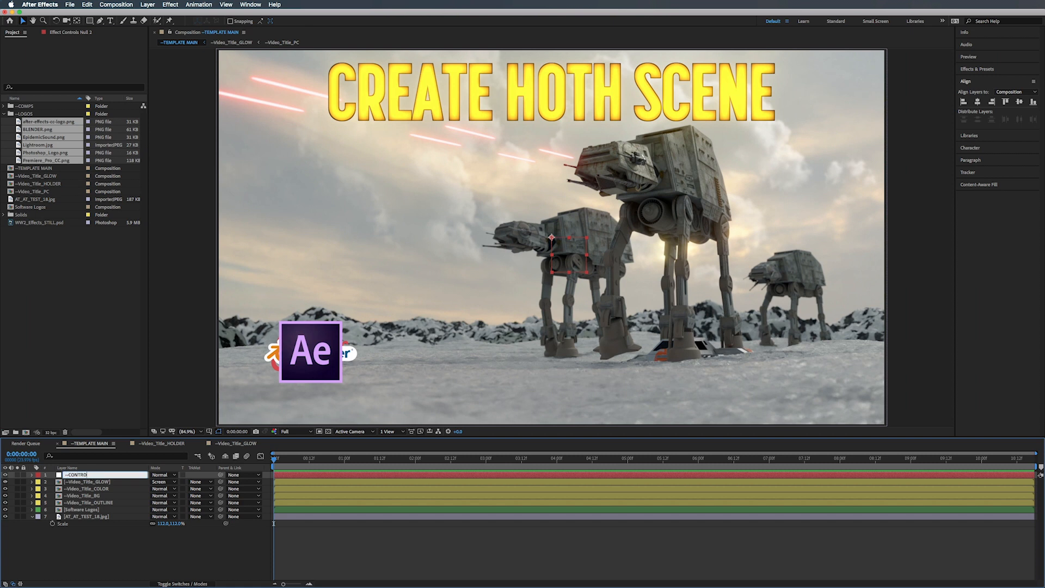
text(LS)
key(Return)
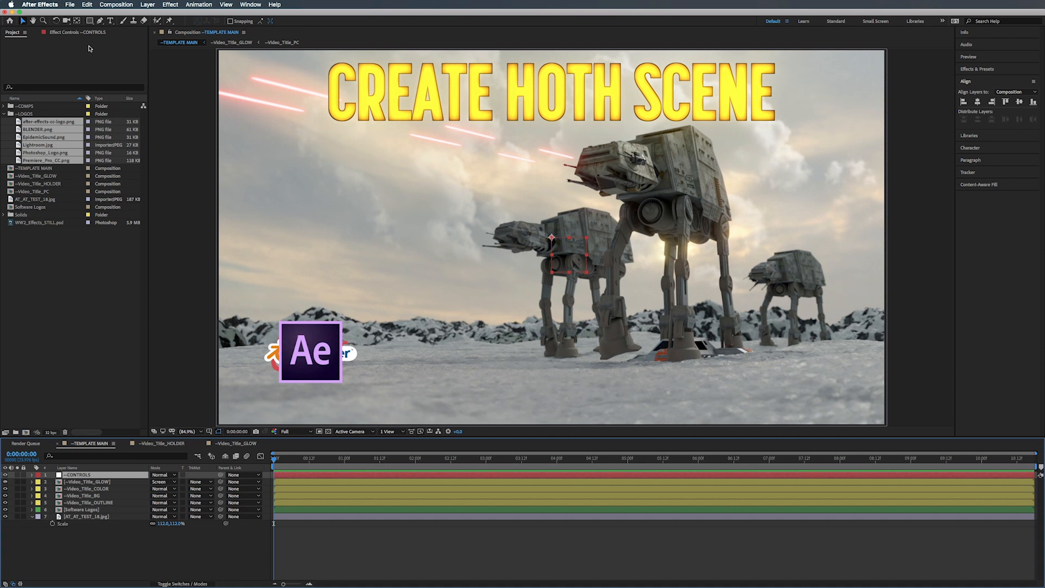
Apply a Slider Control effect to the --CONTROLS null and rename the effect "Software Selection".
click(72, 34)
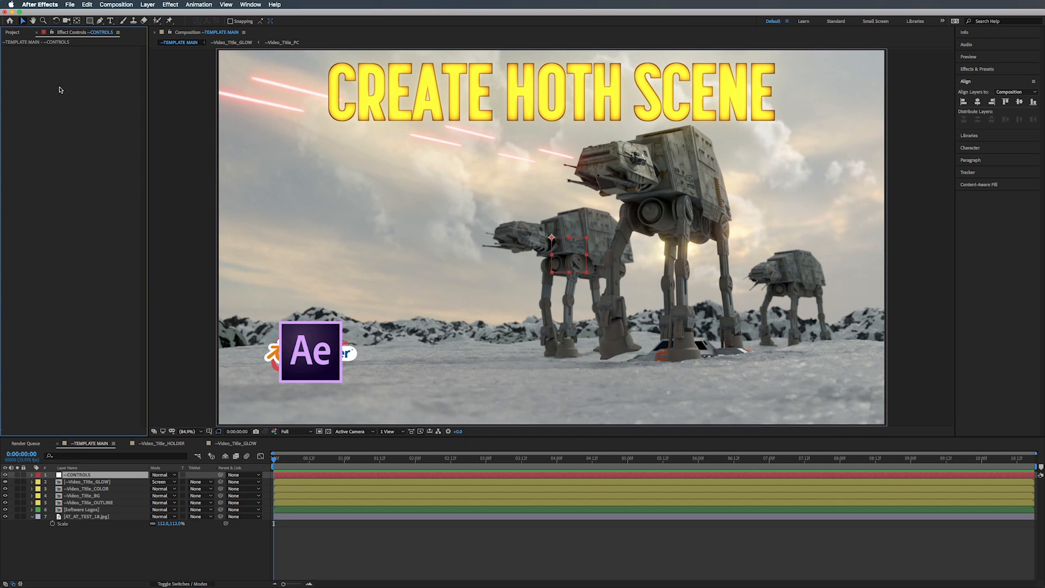
key(ctrl+space)
text(slider)
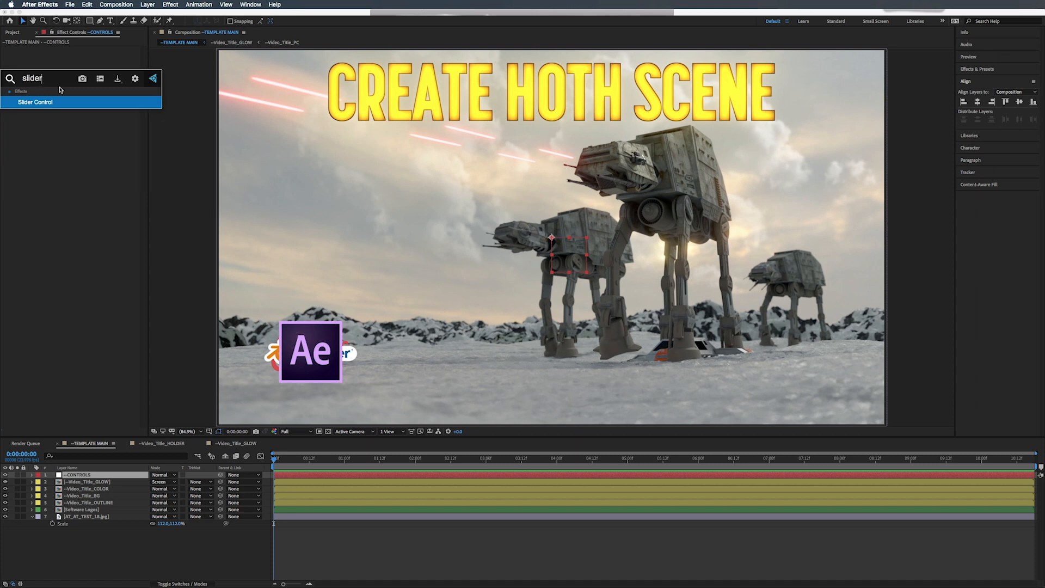
key(Return)
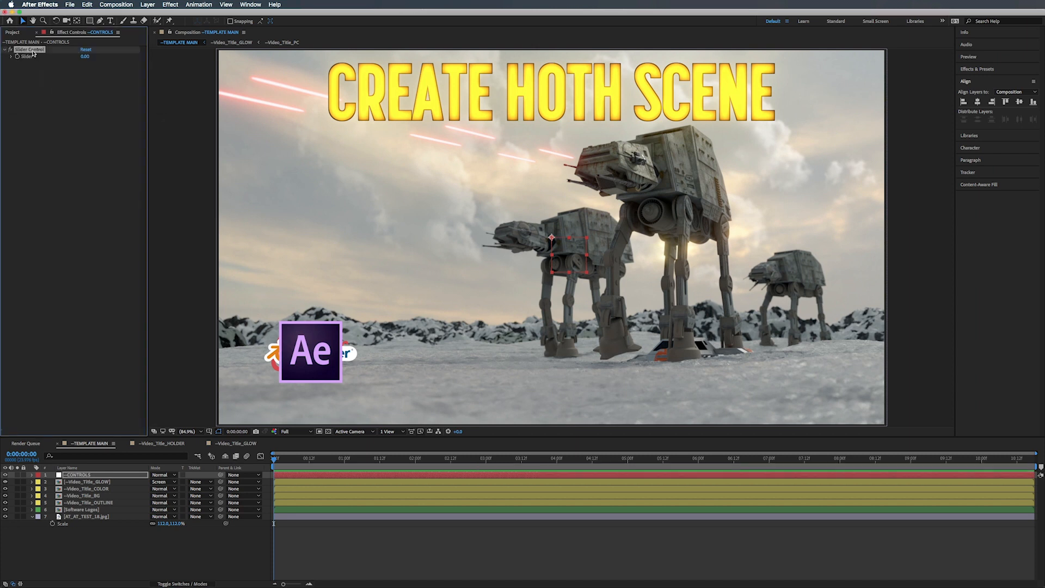
key(Return)
text(Sc)
text(ftware Selection)
key(Return)
Add a Color Control effect to the --CONTROLS null and rename it "Video Title Color".
key(ctrl+space)
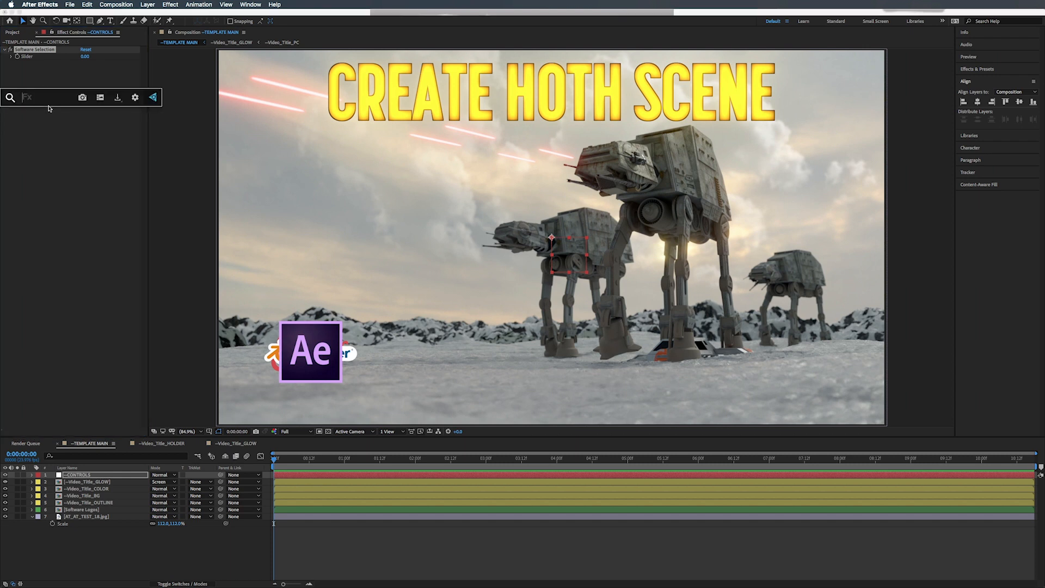
text(colo)
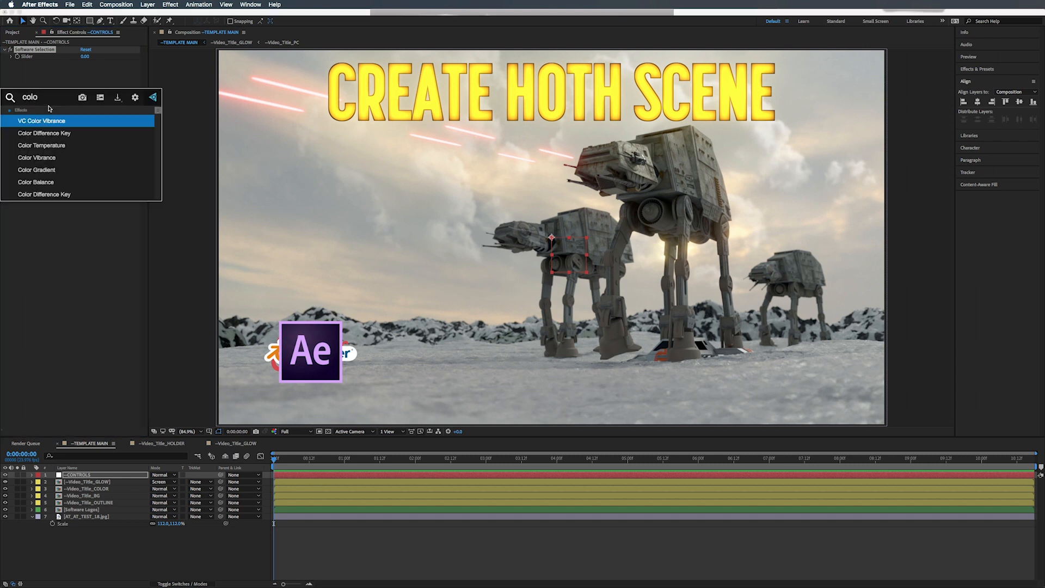
text(r c)
key(Return)
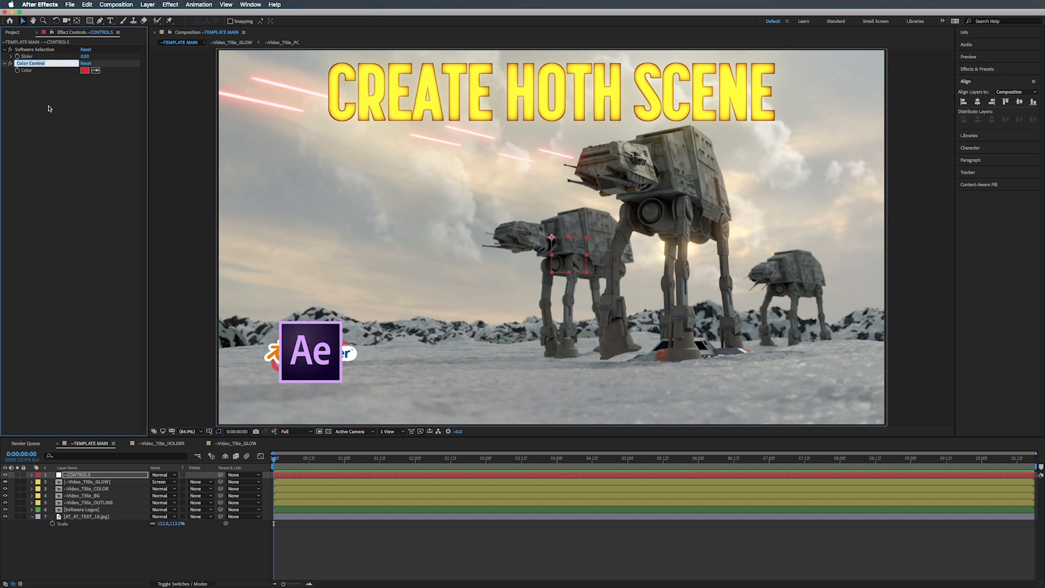
text(Video Title Color)
key(Return)
click(52, 95)
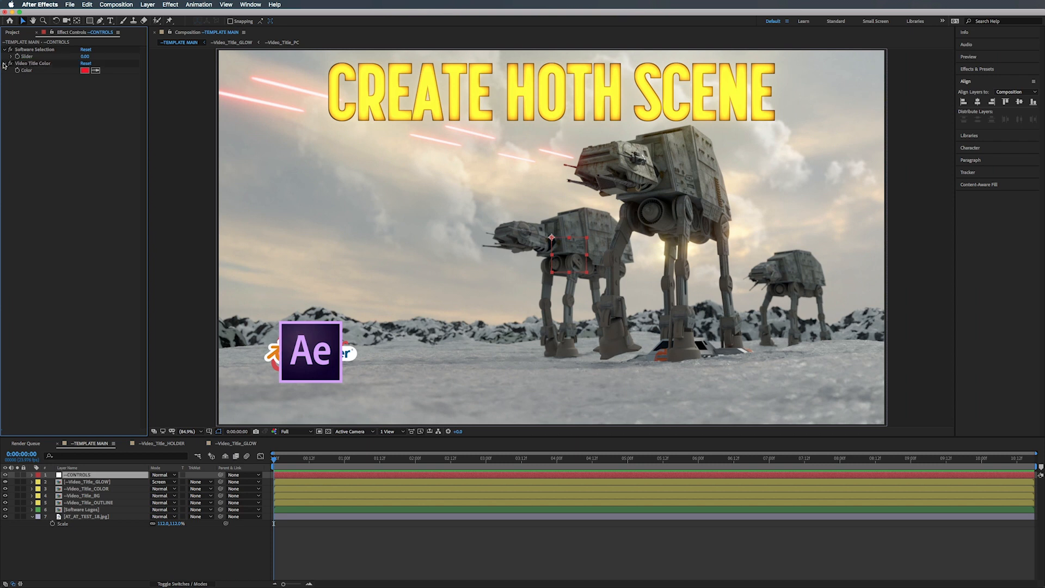
Collapse the Video Title Color effect and open the Software Logos composition.
click(5, 63)
click(28, 64)
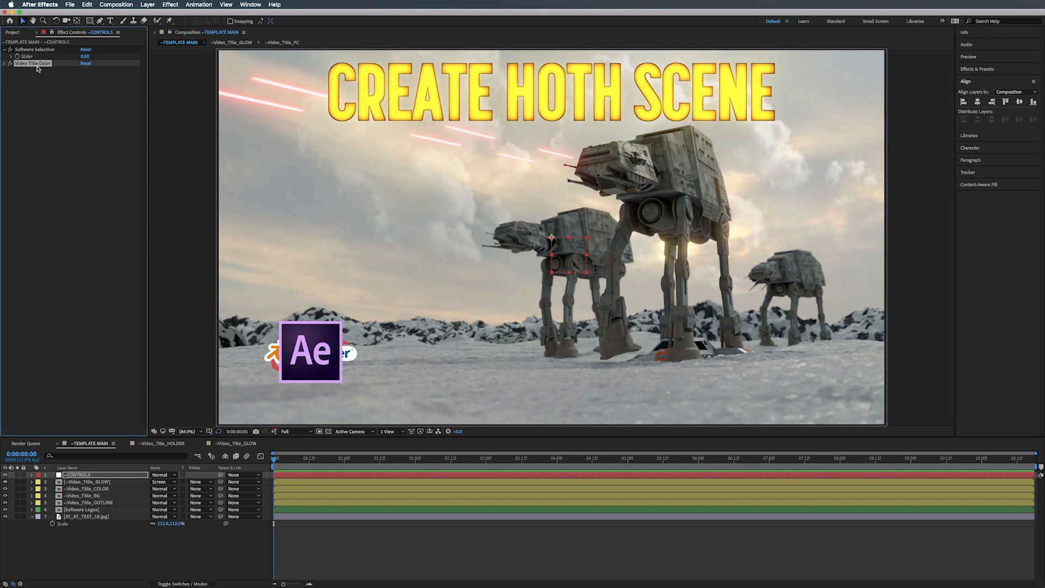
click(33, 49)
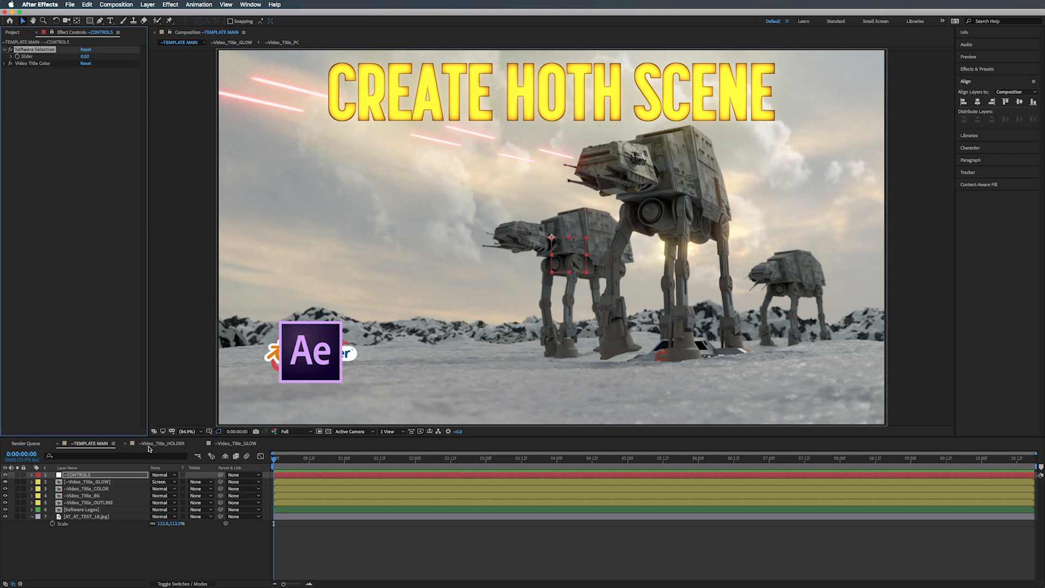
double_click(81, 510)
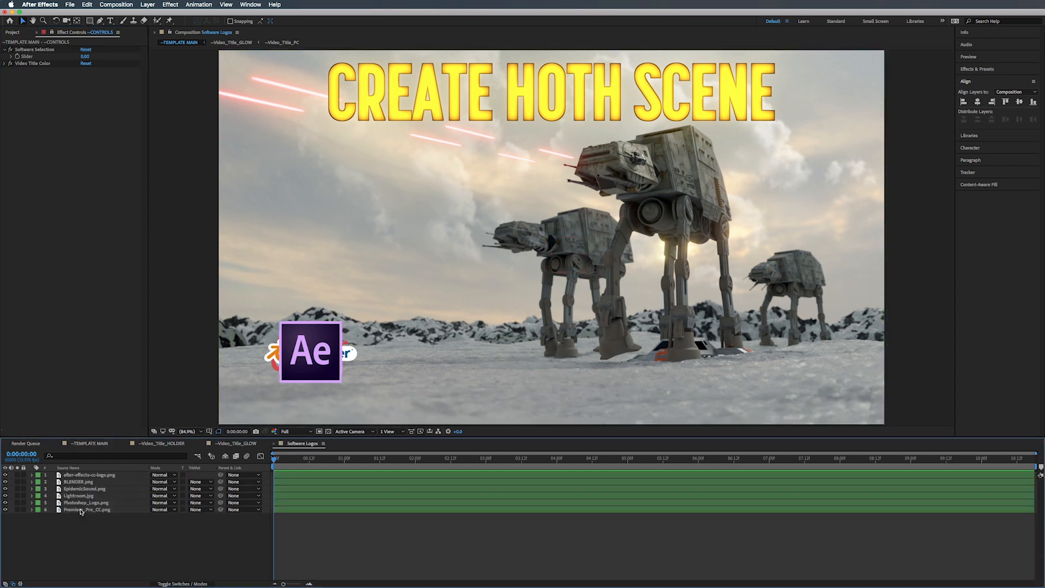
Add an opacity expression to after-effects-cc-logo.png returning 100 if the Software Selection slider on --CONTROLS equals 1, else 0.
click(79, 476)
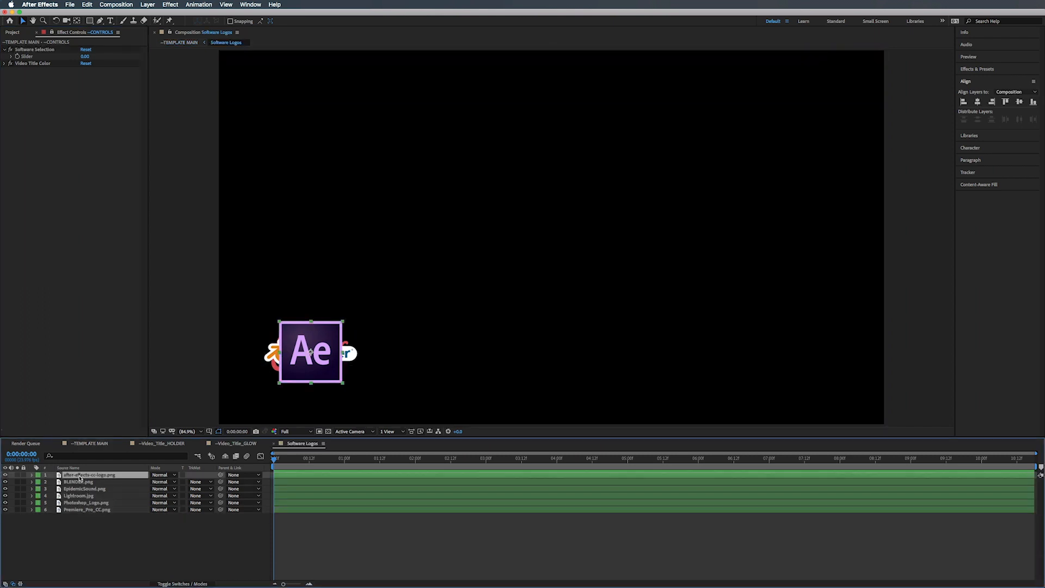
key(t)
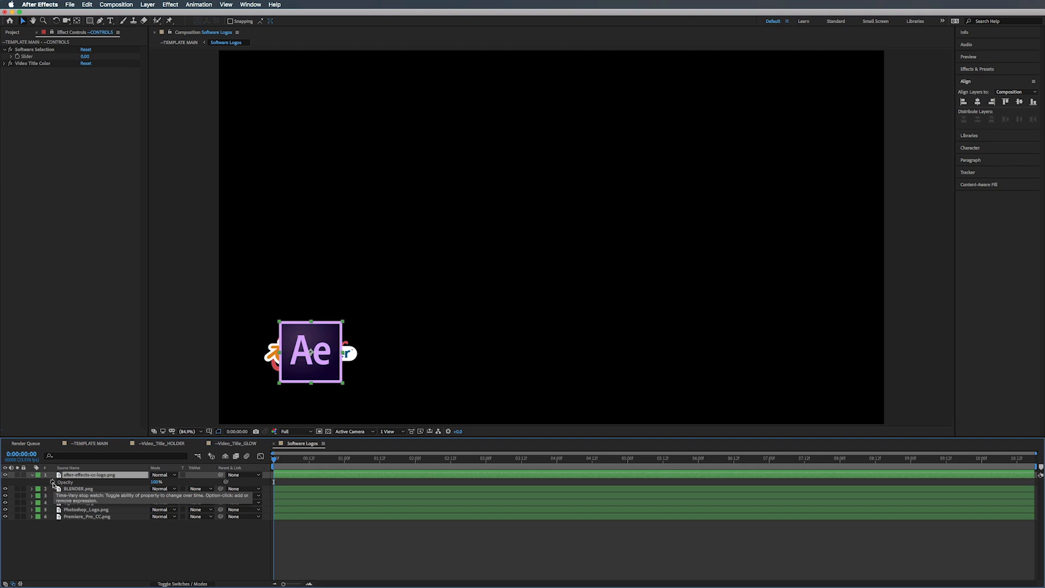
alt+click(53, 482)
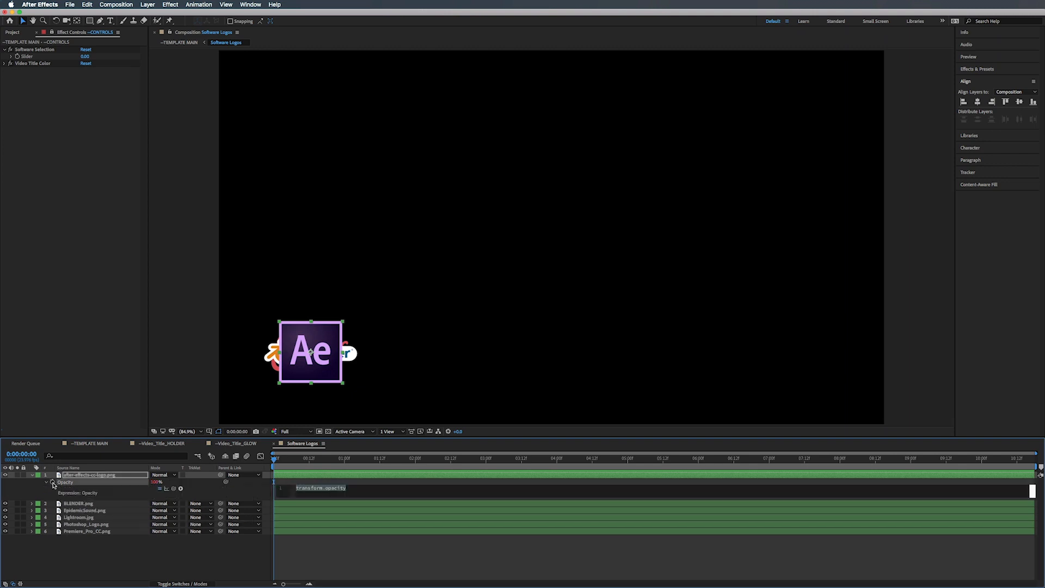
text(if)
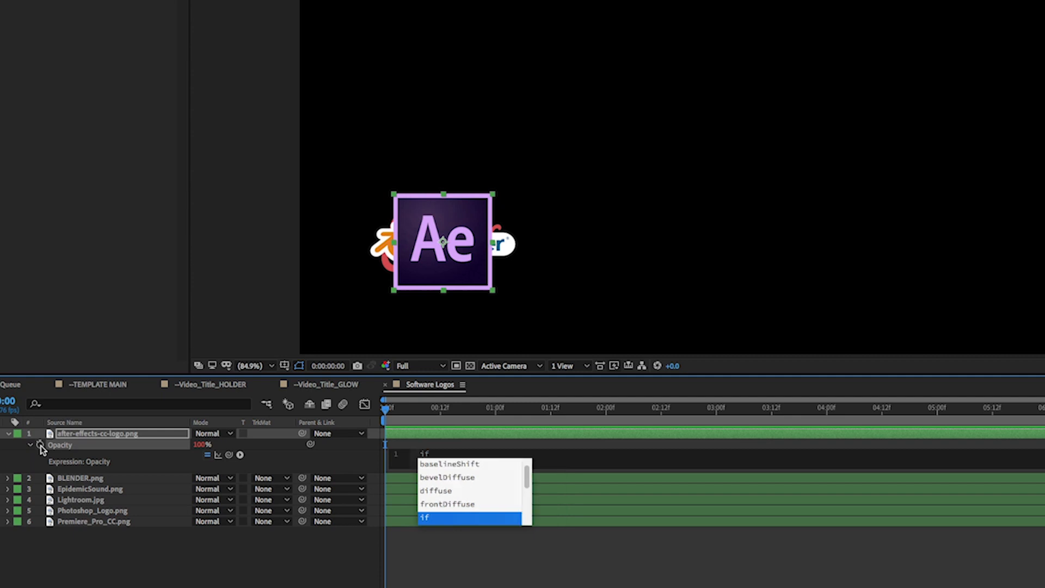
text(()
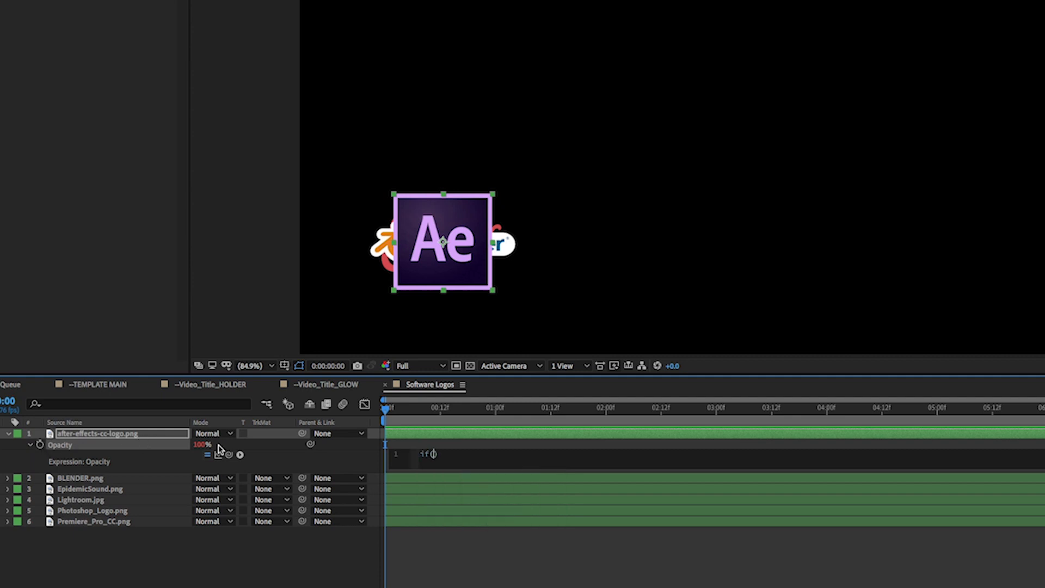
drag(229, 457, 44, 66)
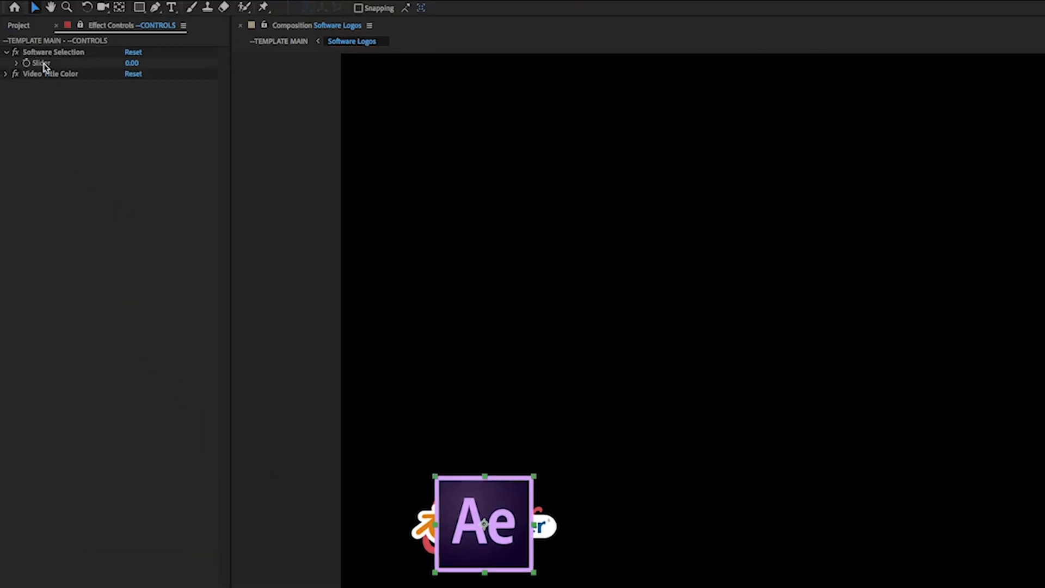
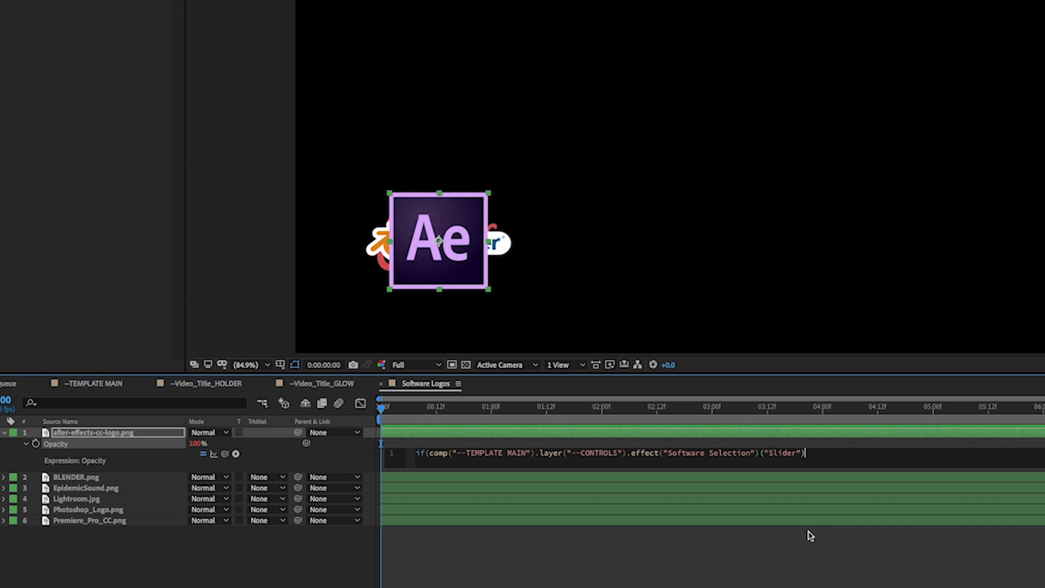
text(==)
text(1) 100 else 0;)
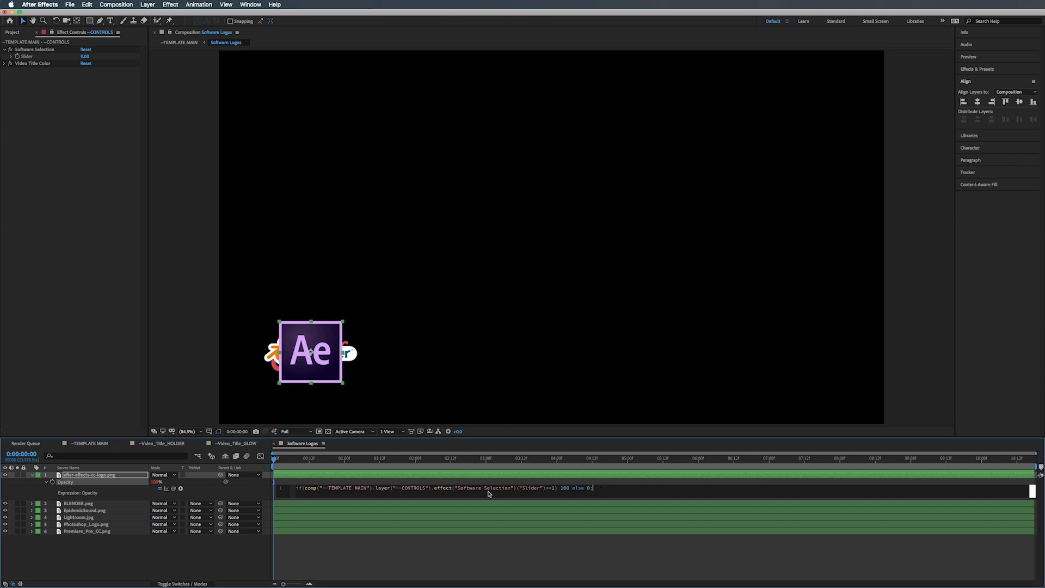
Copy the entire opacity expression of after-effects-cc-logo.png and collapse that layer.
click(299, 489)
double_click(351, 488)
click(352, 488)
triple_click(351, 488)
click(351, 488)
triple_click(351, 488)
key(super+c)
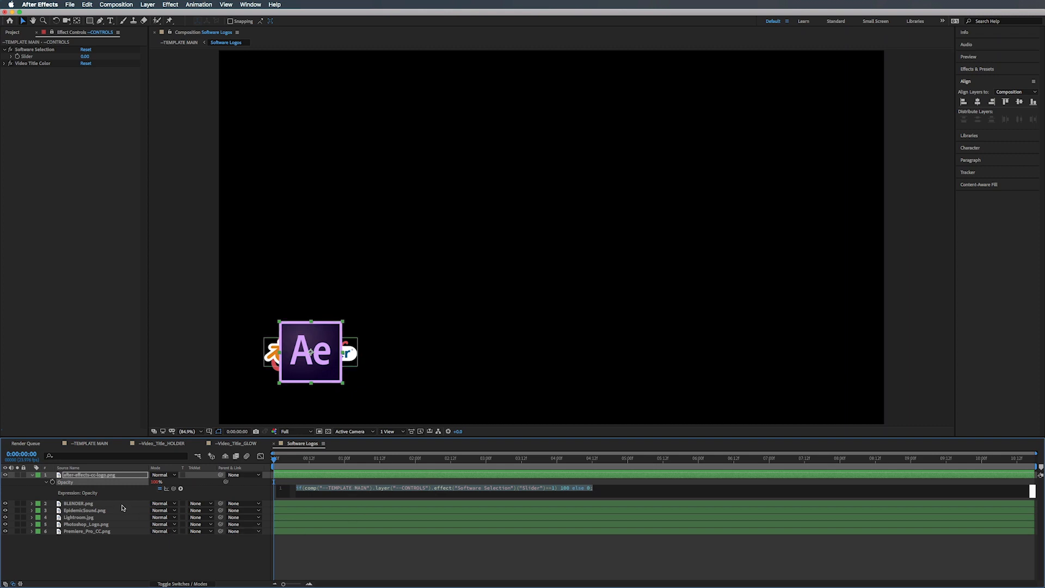
click(32, 476)
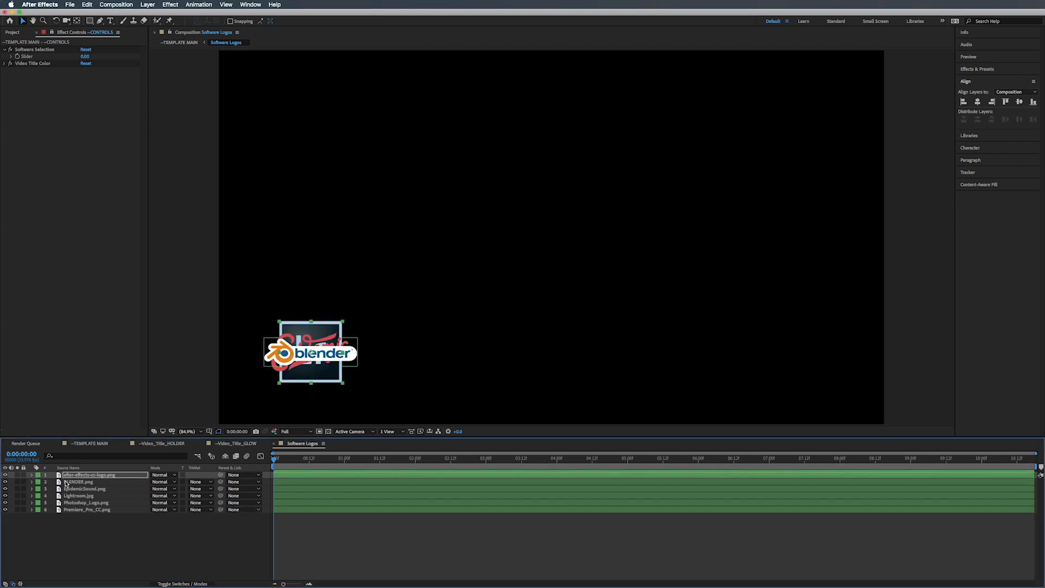
Select the BLENDER.png layer.
click(72, 482)
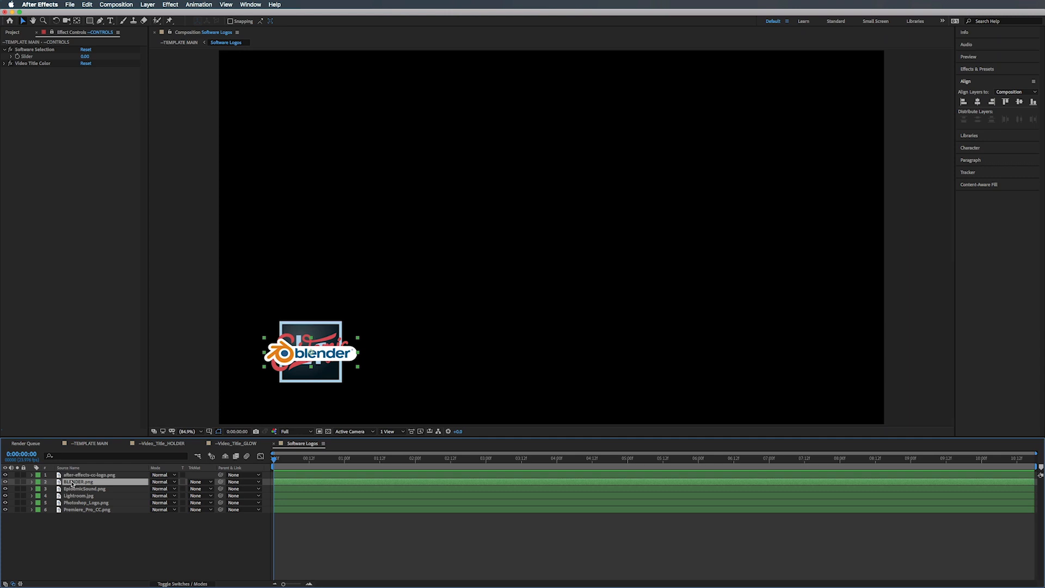
Add an opacity expression to the BLENDER.png layer that returns 100 when the Software Selection slider equals 2, else 0.
key(t)
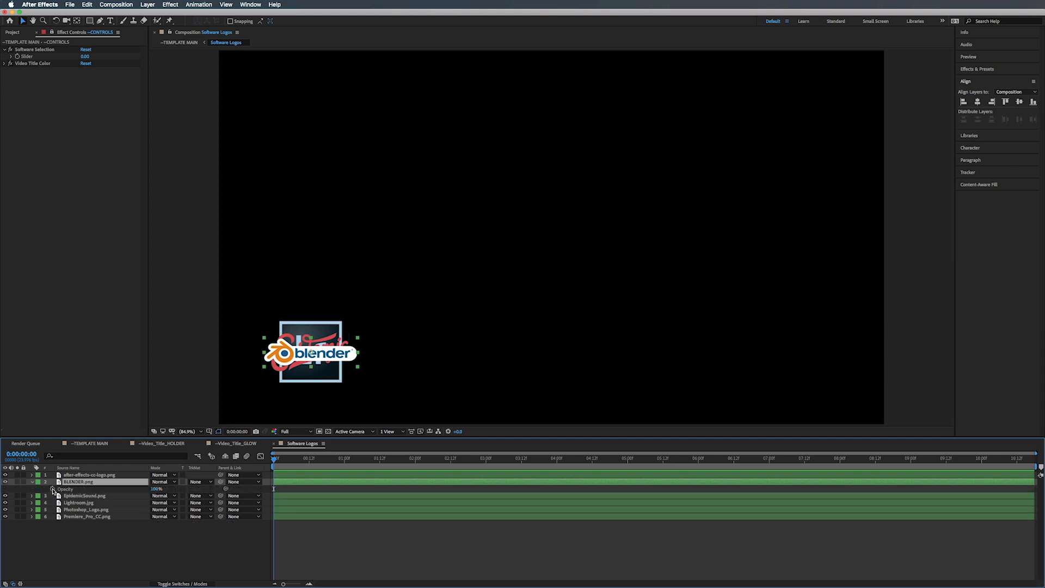
alt+click(53, 489)
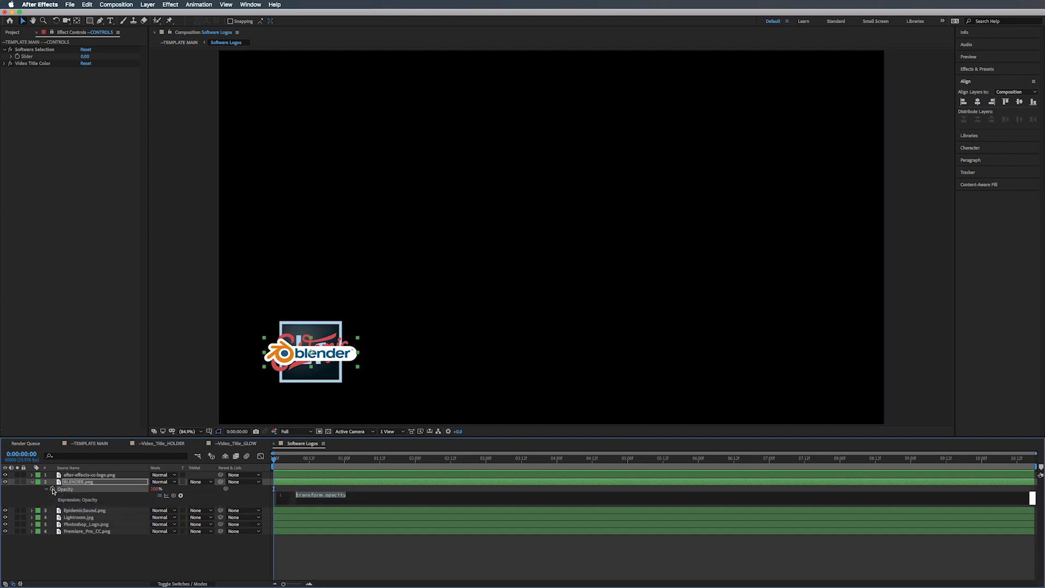
key(super+v)
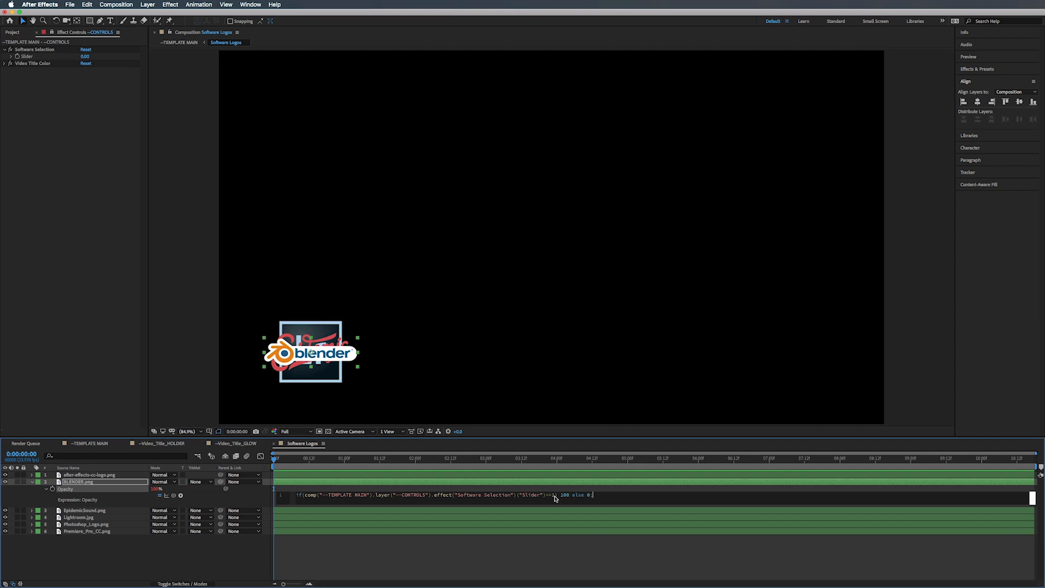
key(BackSpace)
text(2)
click(33, 483)
Add an opacity expression to the EpidemicSound.png layer that returns 100 when the Software Selection slider equals 3, else 0.
click(71, 489)
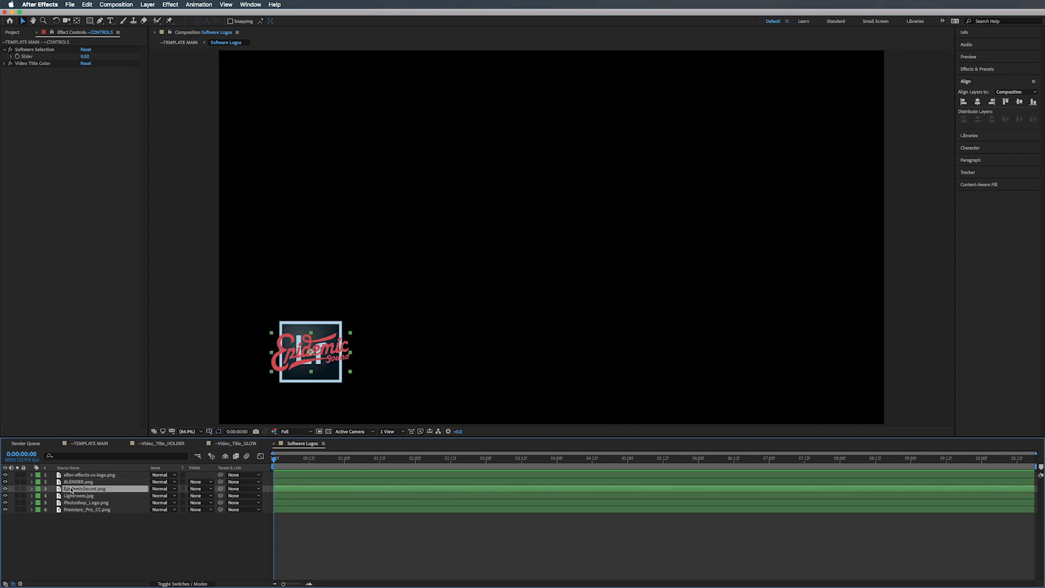
key(t)
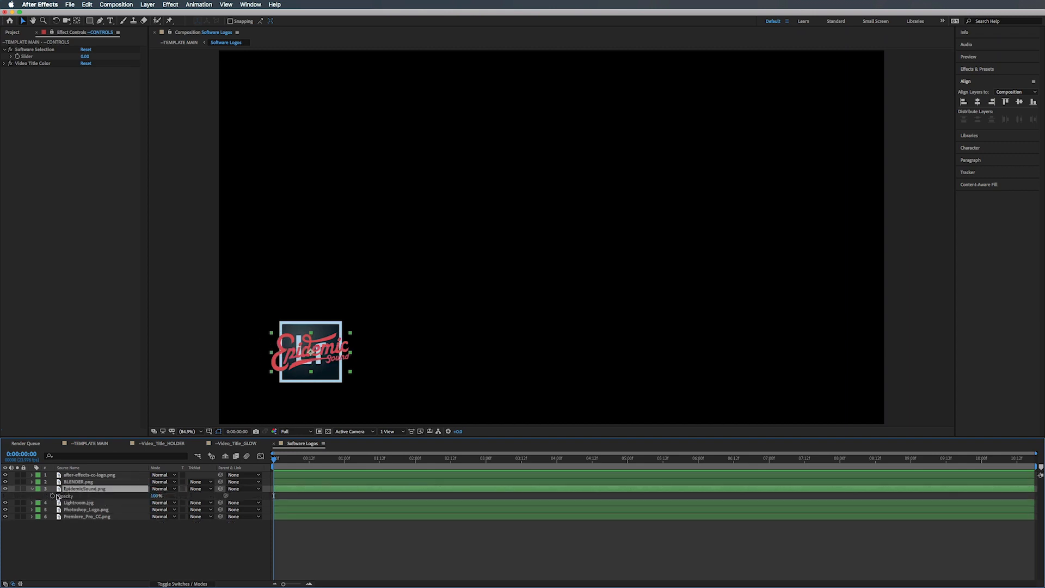
alt+click(53, 496)
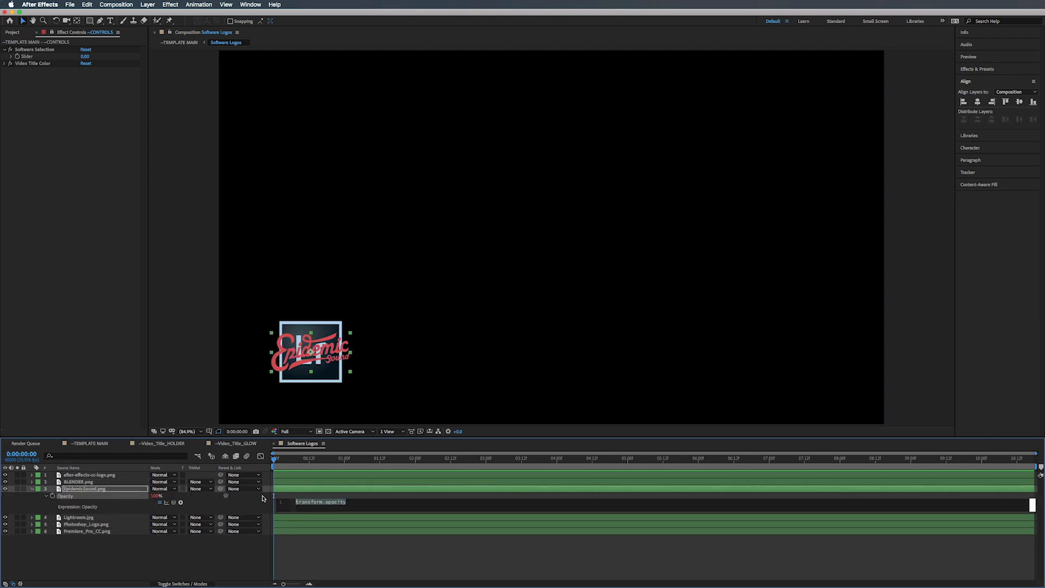
text(if(comp("--TEMPLATE MAIN").layer("--CONTROLS").effect("Software Selection")("Slider")==1) 100 else 0;)
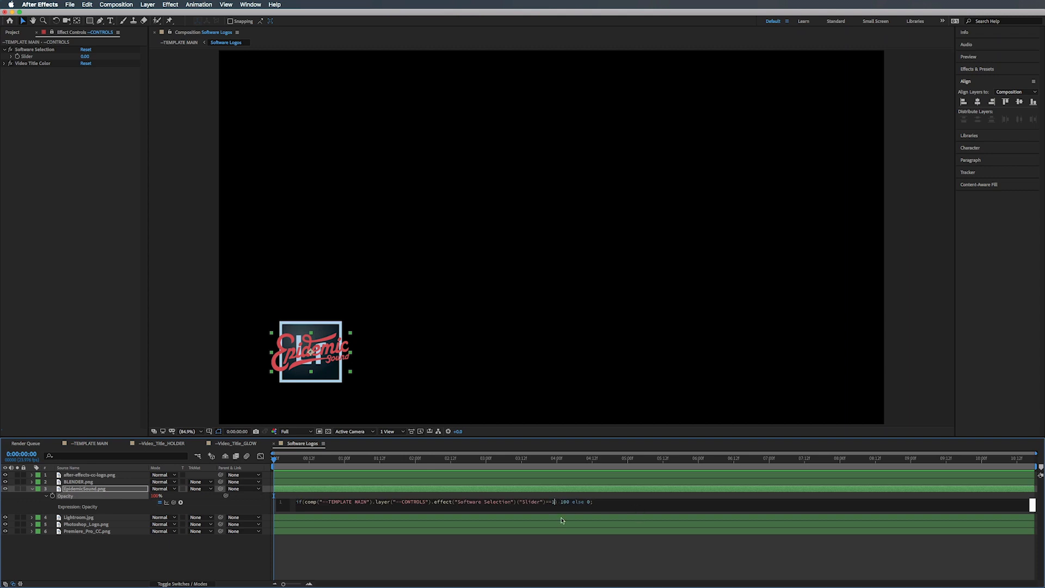
key(BackSpace)
text(3)
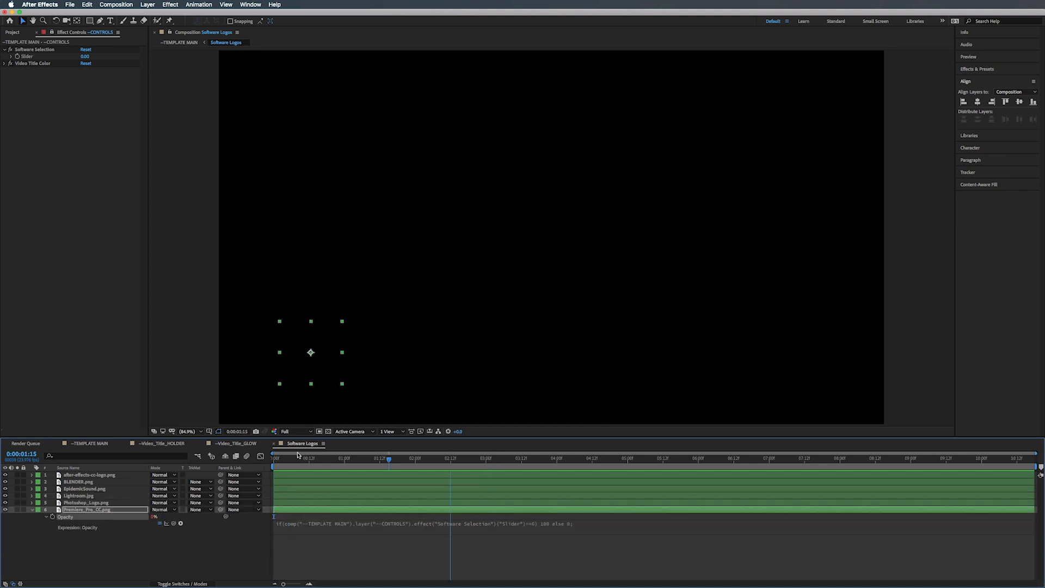
Step the Software Selection slider up and down through its values to check which logo each one displays, ending at 2.
click(298, 451)
click(85, 57)
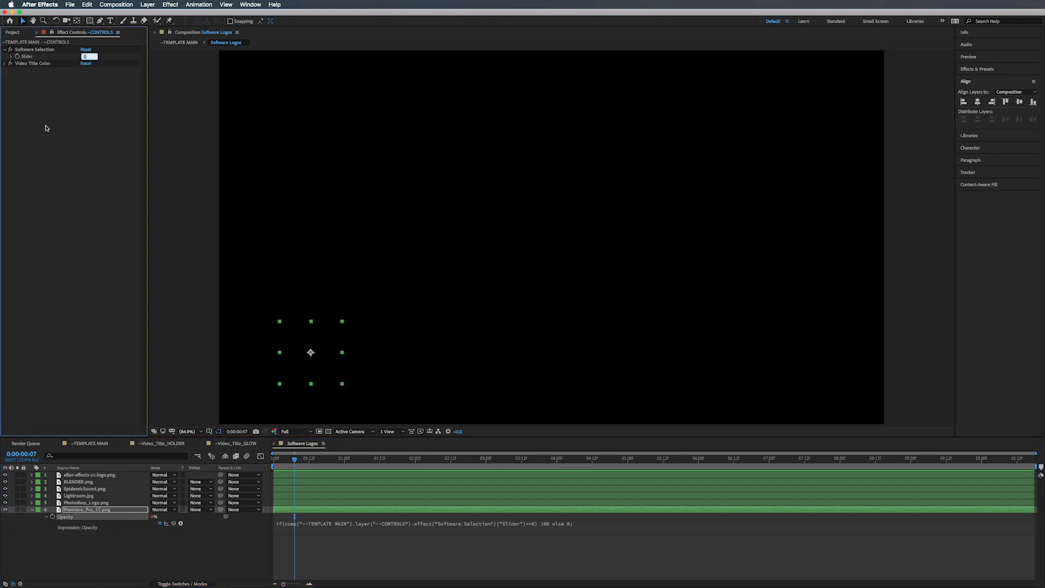
key(Up)
key(Up)
key(Up)
key(Up)
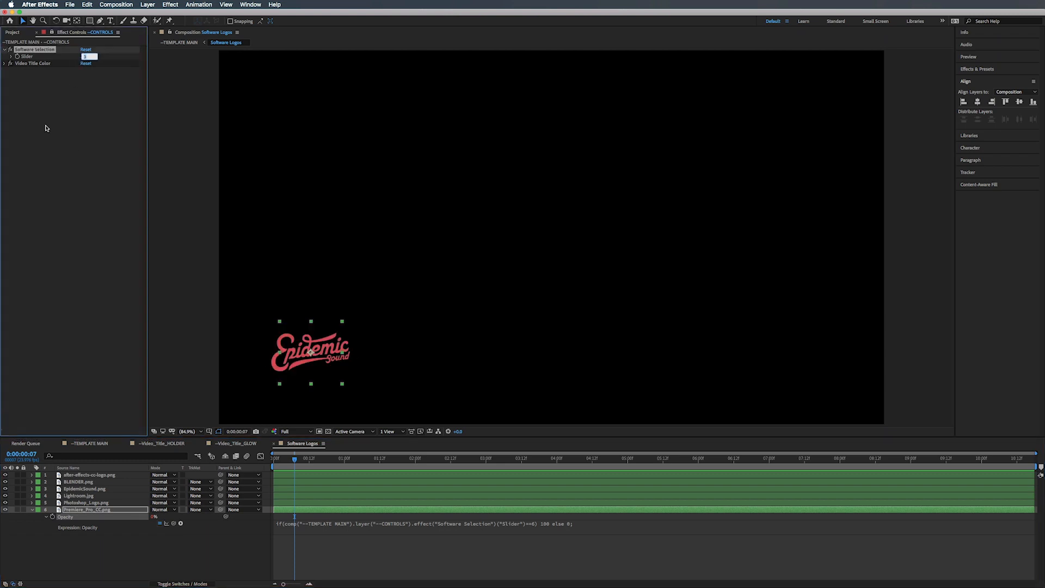
key(Up)
key(Up)
key(Up)
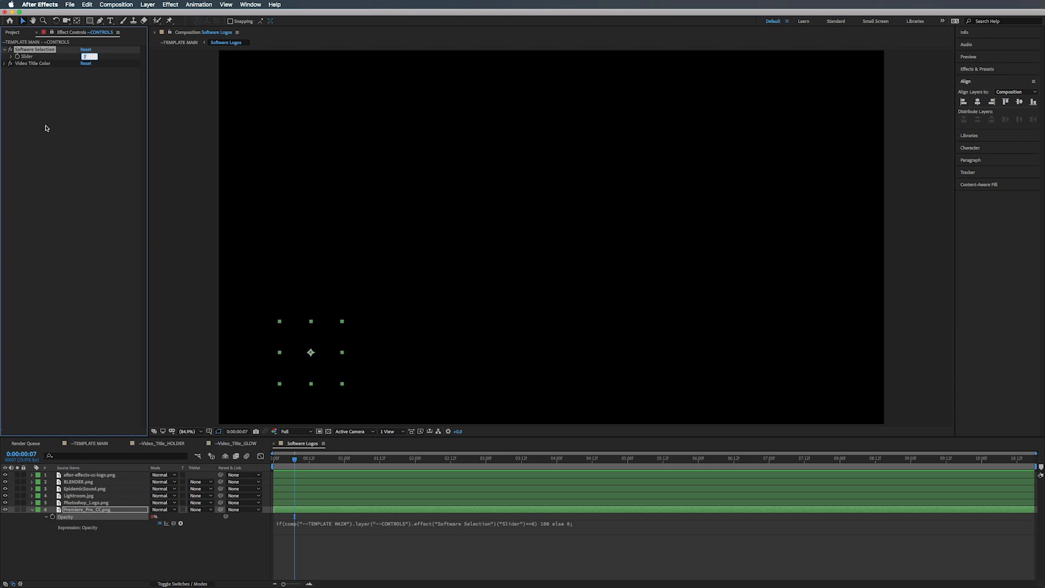
key(Down)
key(Down)
key(Down)
key(Down)
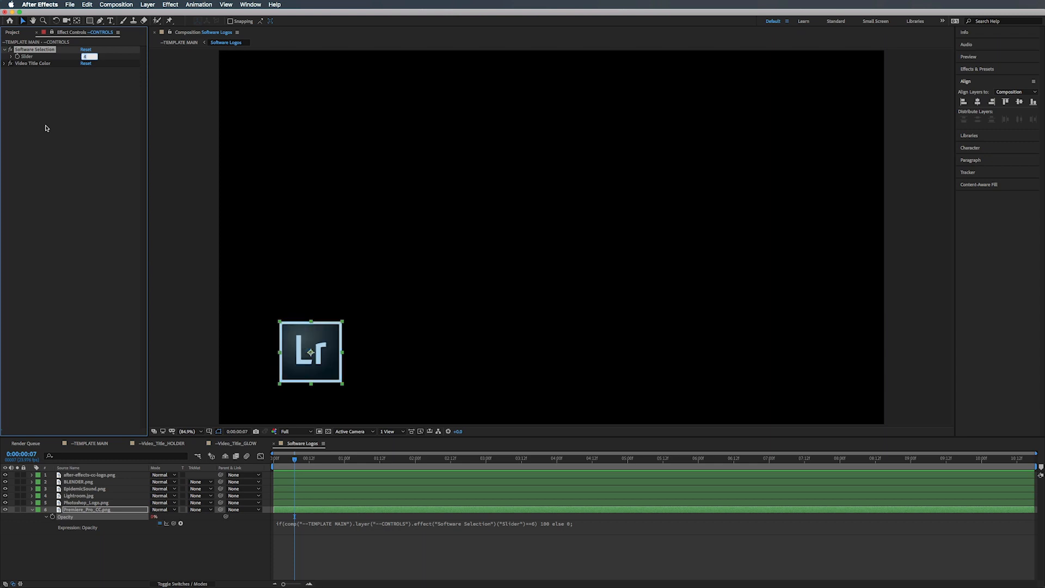
key(Down)
key(Up)
key(Up)
key(Up)
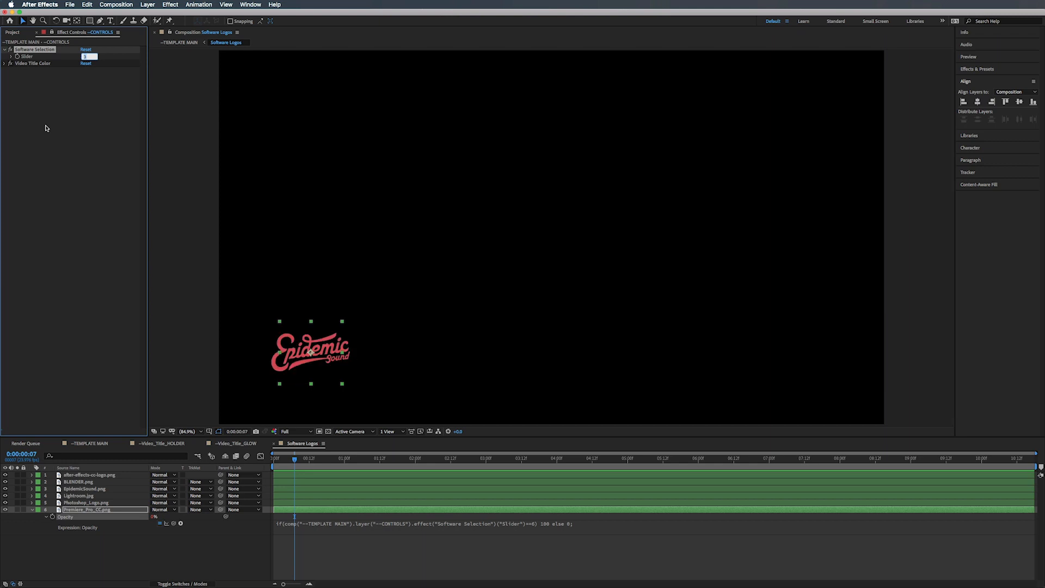
key(Down)
key(Down)
key(Down)
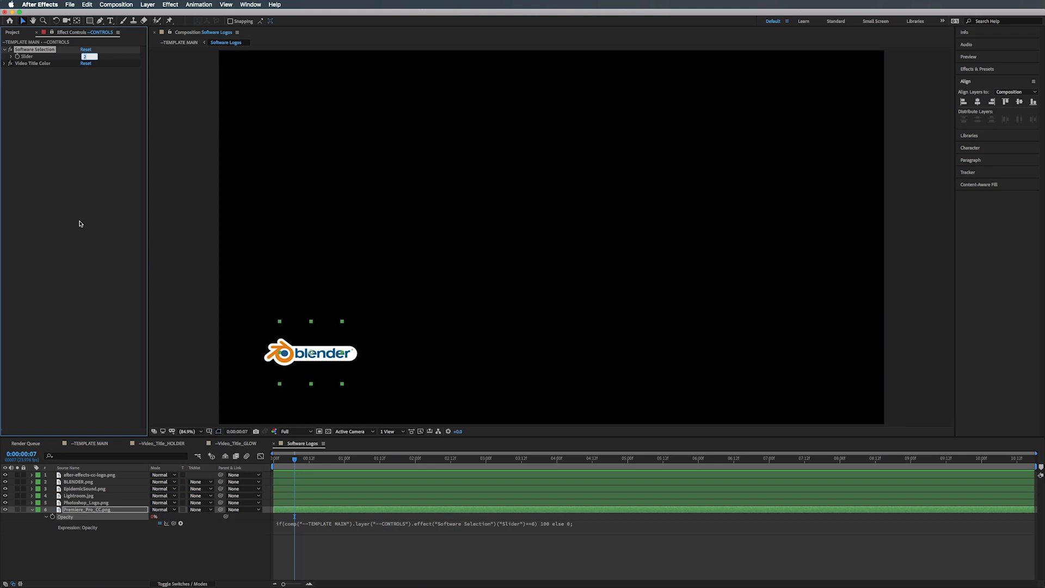
Return to the --TEMPLATE MAIN composition and test the Software Selection slider there, leaving it at 2 for the Blender logo.
click(100, 444)
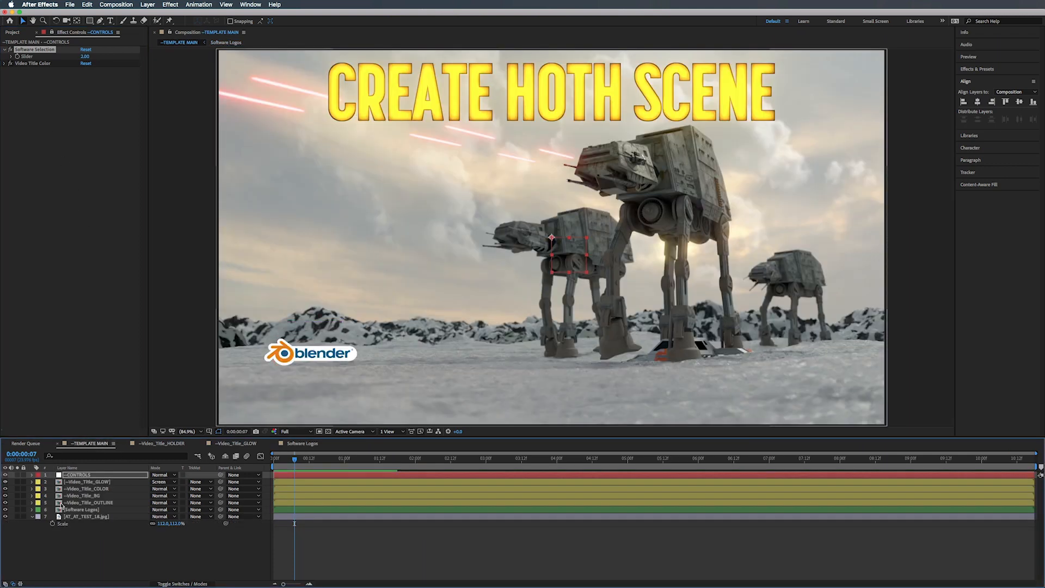
click(85, 56)
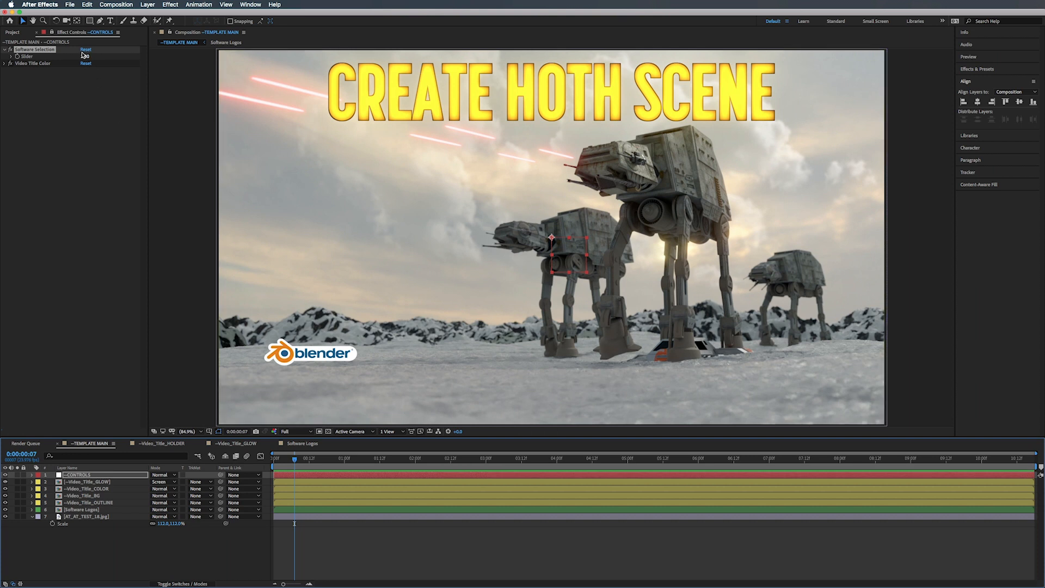
text(4)
key(Return)
text(2)
key(Return)
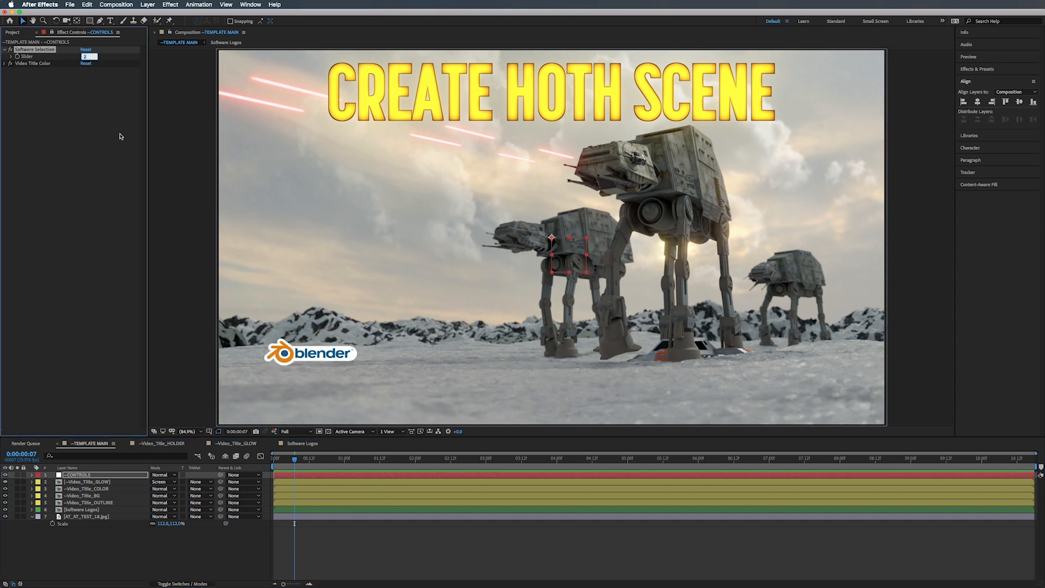
click(84, 71)
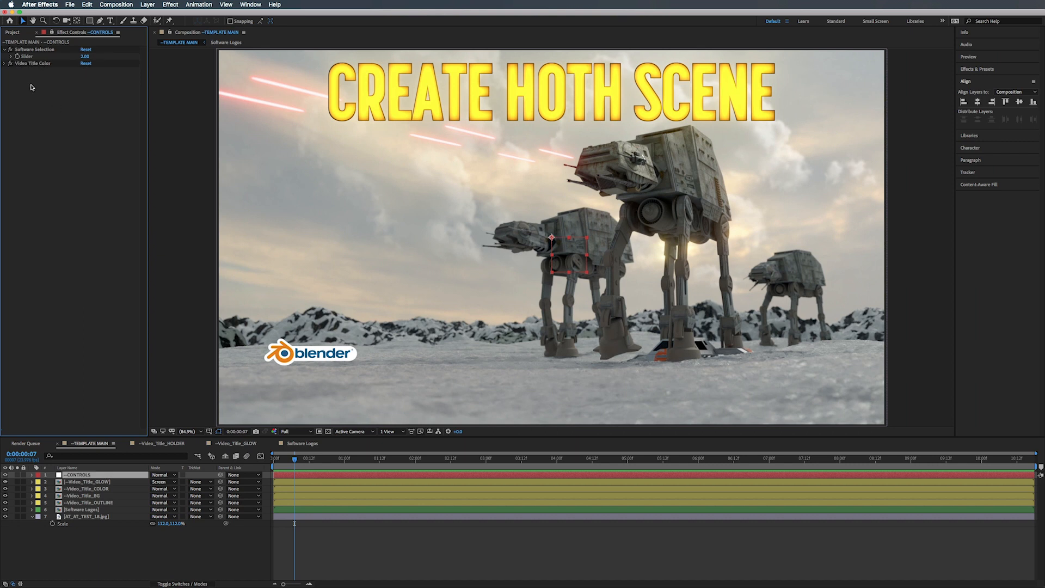
Link the VC Color Vibrance color of the --Video_Title_COLOR layer to the Video Title Color control on --CONTROLS with an expression.
click(5, 50)
click(4, 57)
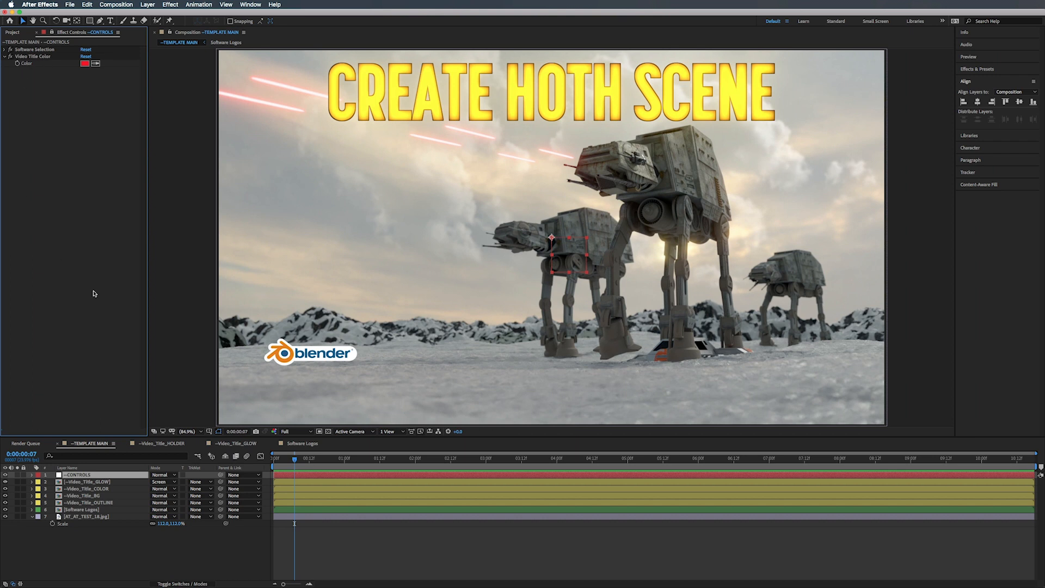
click(85, 490)
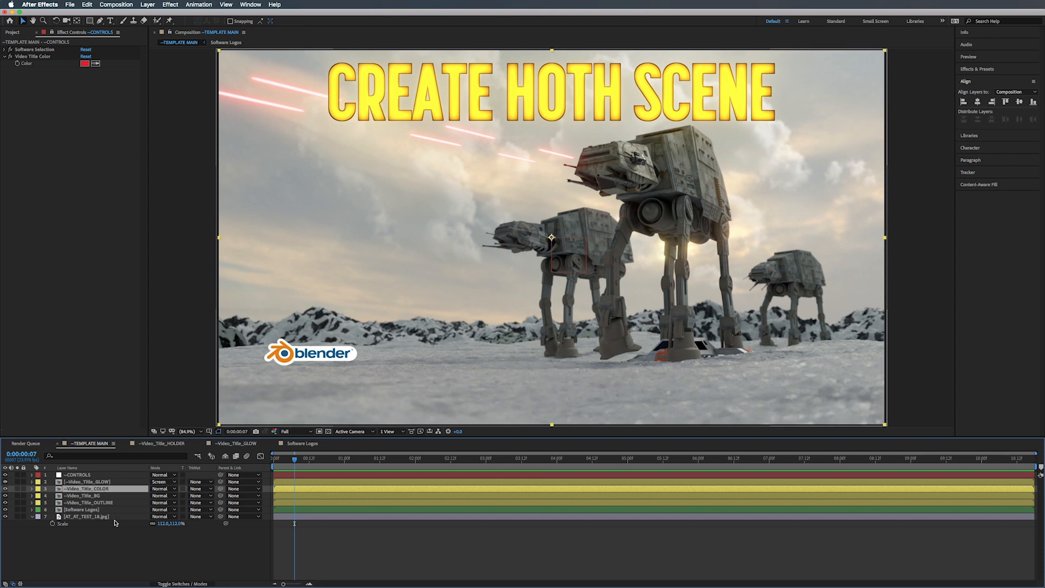
key(e)
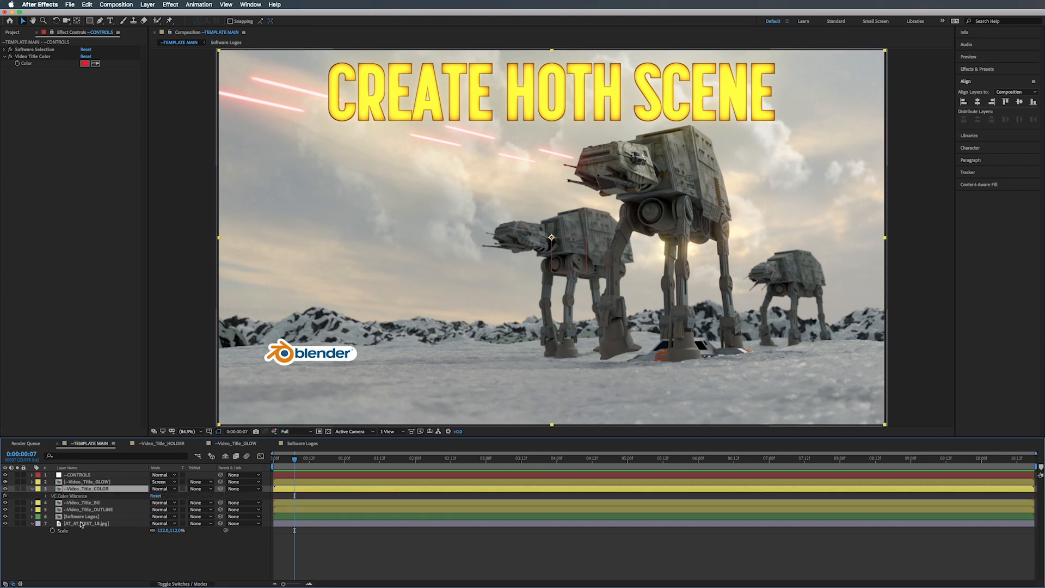
click(46, 497)
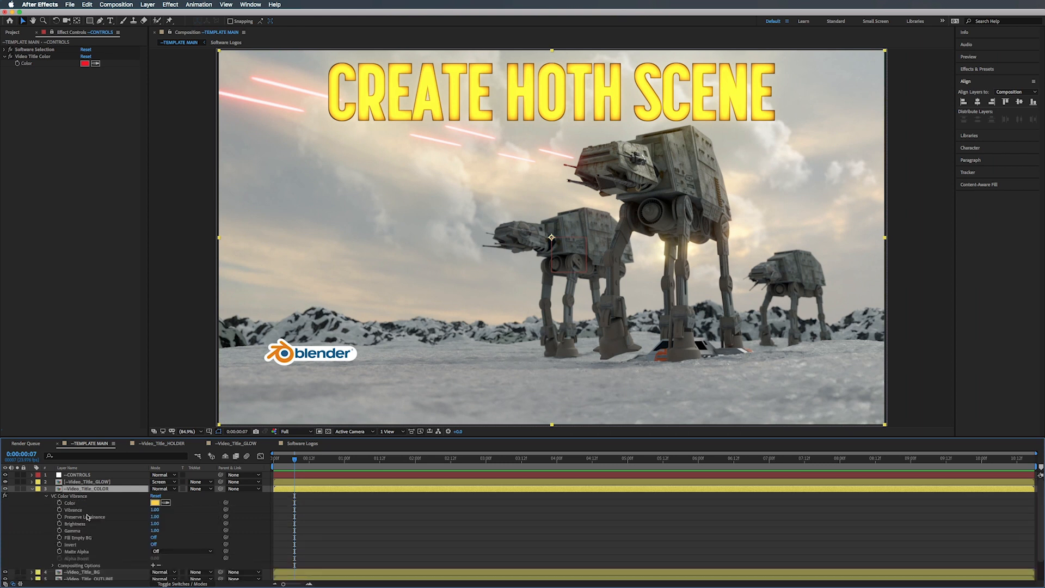
alt+click(60, 504)
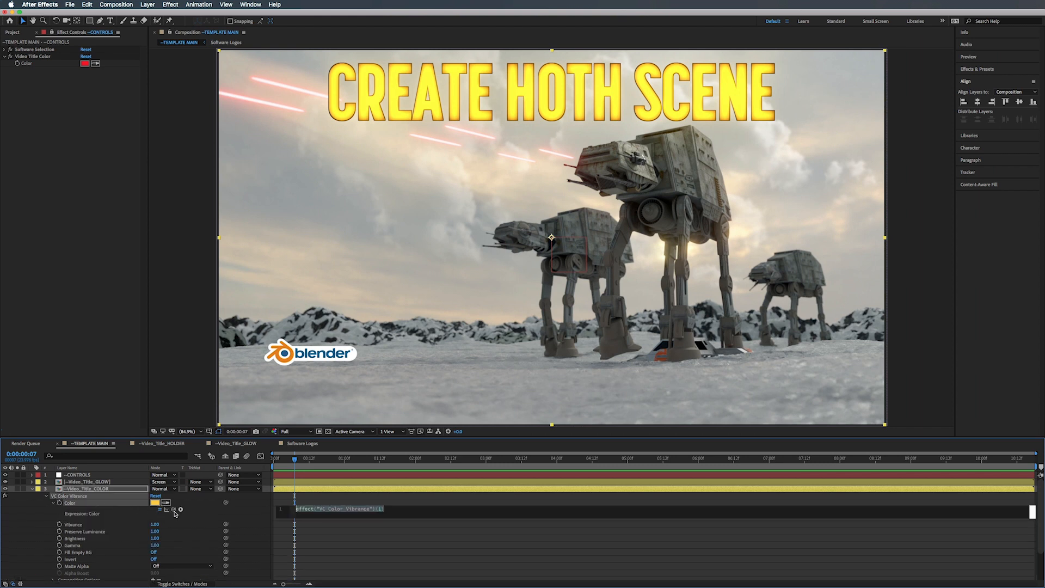
drag(175, 512, 29, 67)
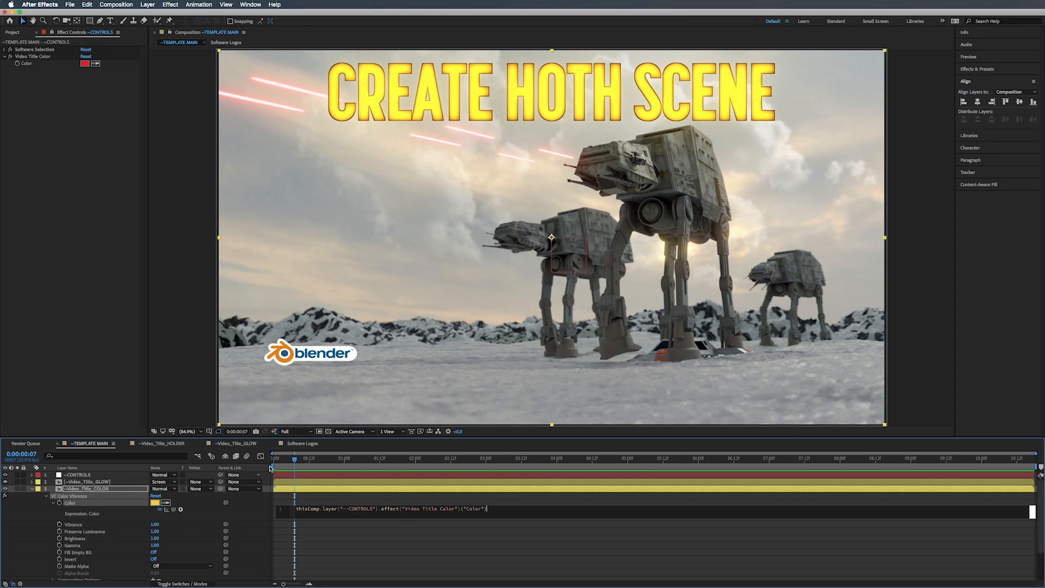
click(300, 460)
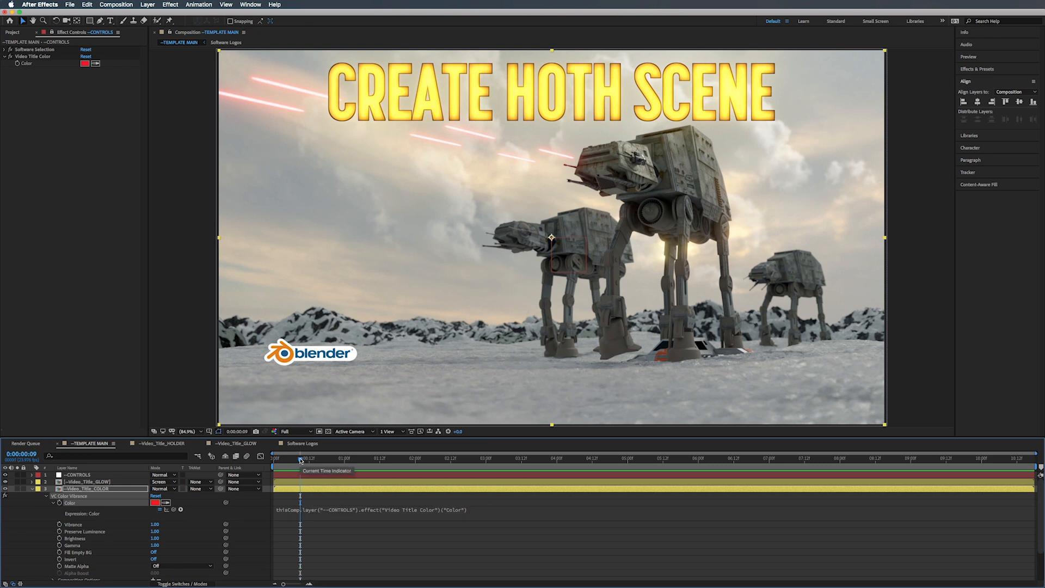
Toggle the --Video_Title_GLOW layer's visibility to compare the title with and without its glow.
click(6, 482)
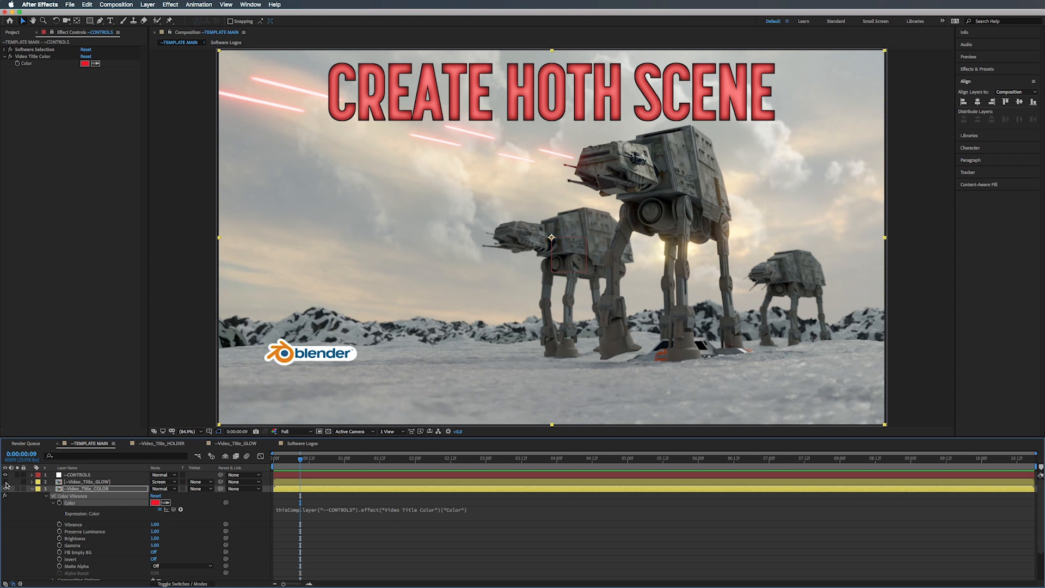
click(6, 482)
click(6, 482)
click(6, 483)
Open the --Video_Title_GLOW composition and reveal the effect properties of its Color & Glow layer.
double_click(98, 483)
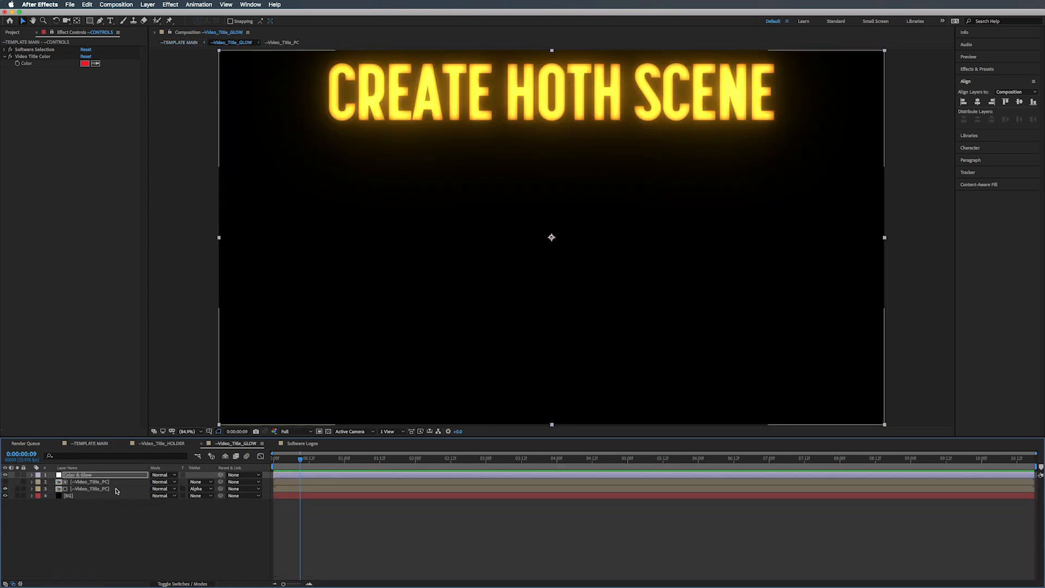
click(87, 490)
click(81, 510)
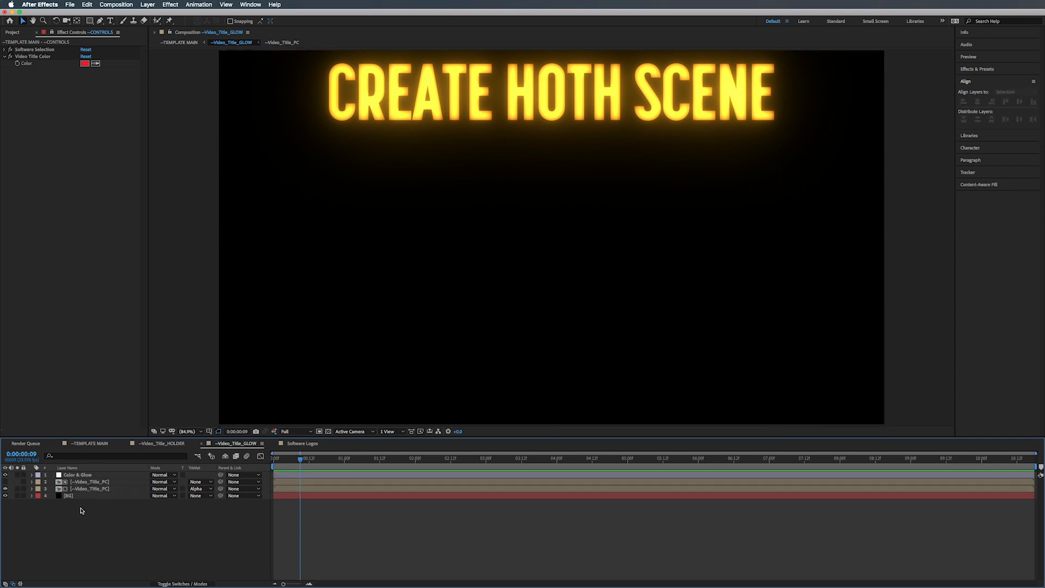
click(75, 477)
key(e)
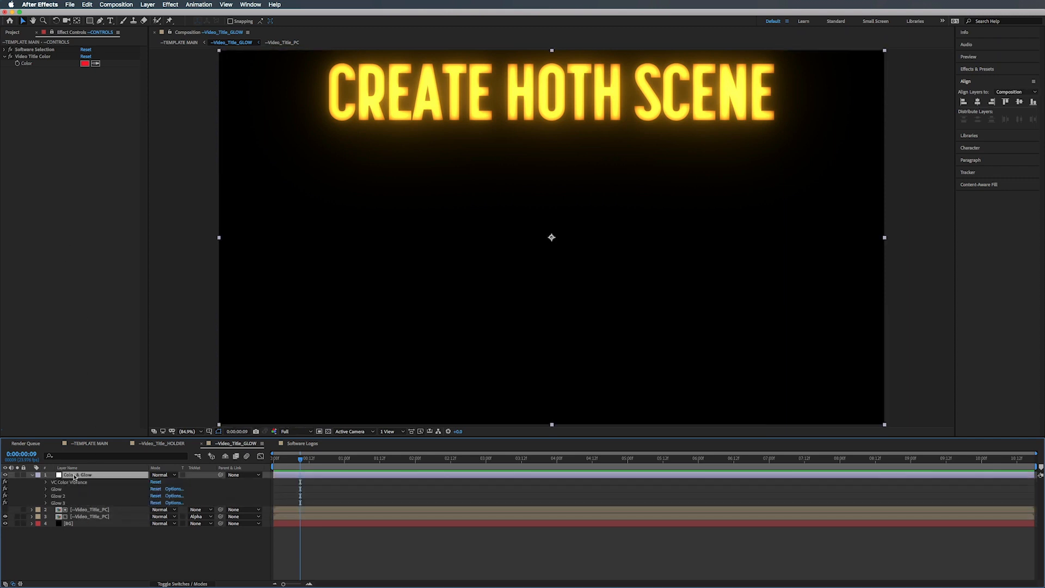
key(e)
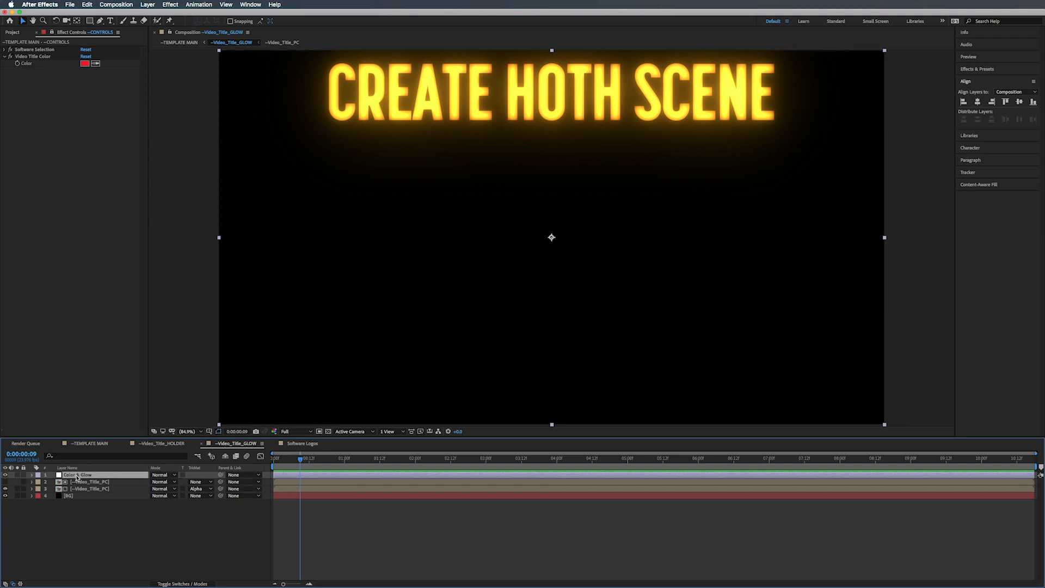
key(e)
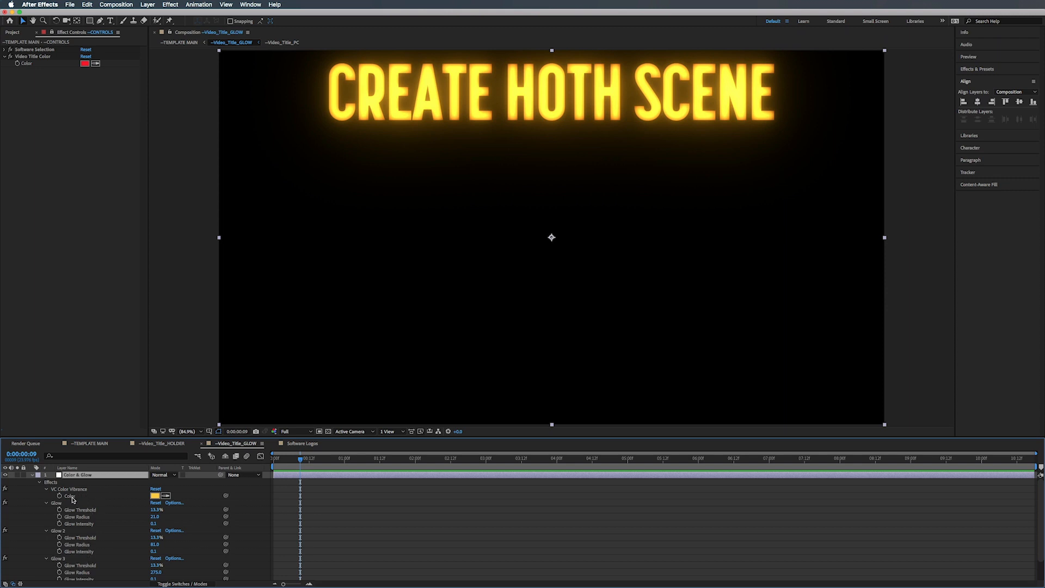
Link the VC Color Vibrance color of the Color & Glow layer to the Video Title Color control on --CONTROLS with an expression.
scroll(80, 504, down, 3)
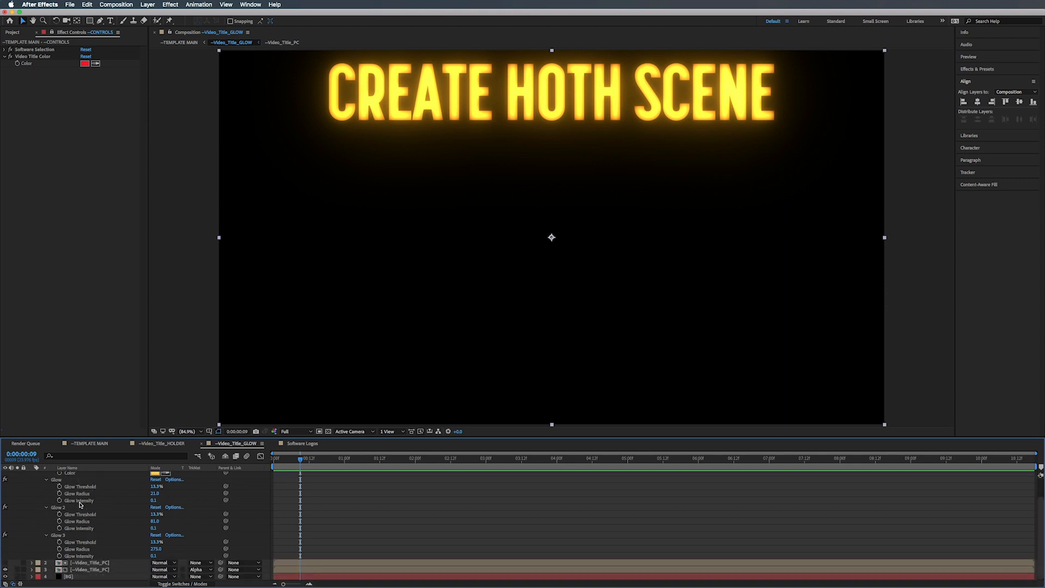
scroll(81, 503, up, 3)
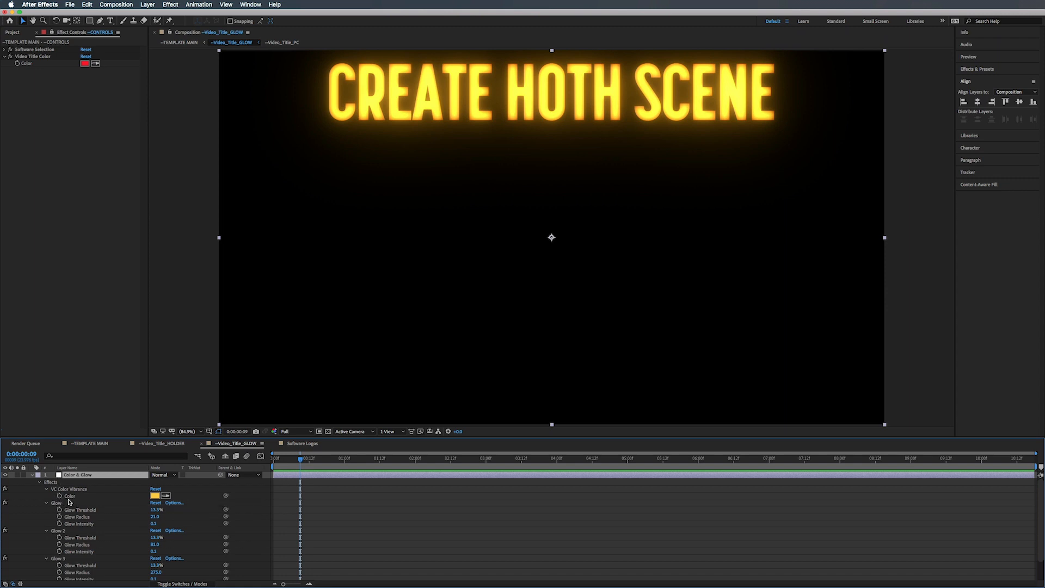
alt+click(59, 496)
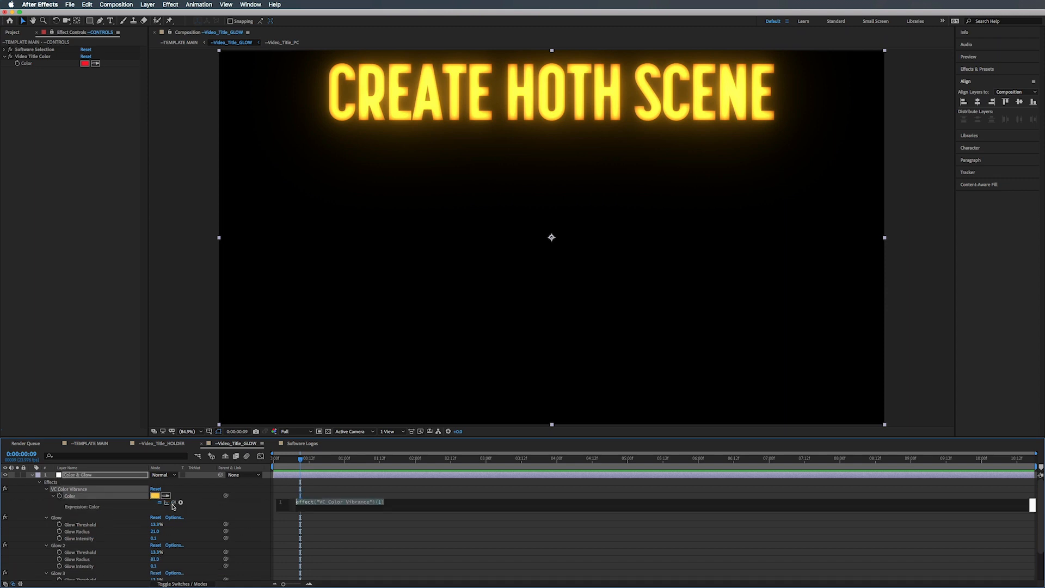
drag(174, 502, 27, 63)
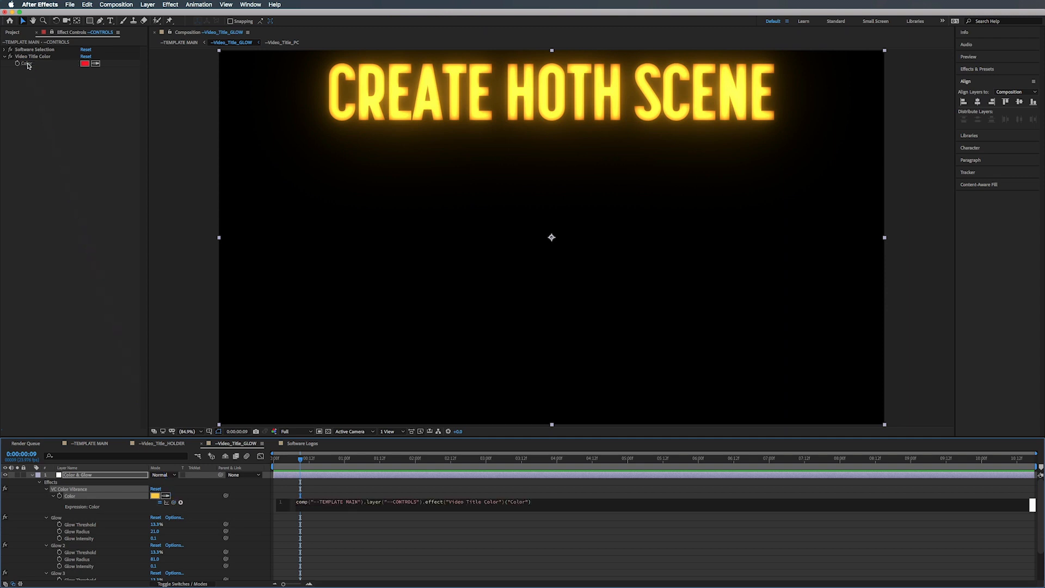
click(301, 461)
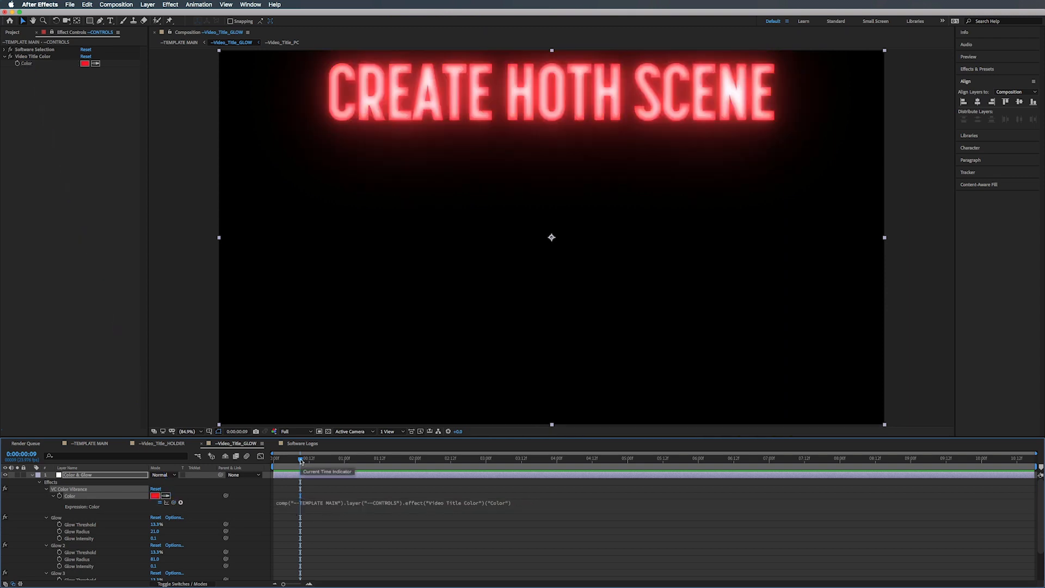
Return to the --TEMPLATE MAIN composition and examine the color expression on the --Video_Title_COLOR layer.
click(90, 444)
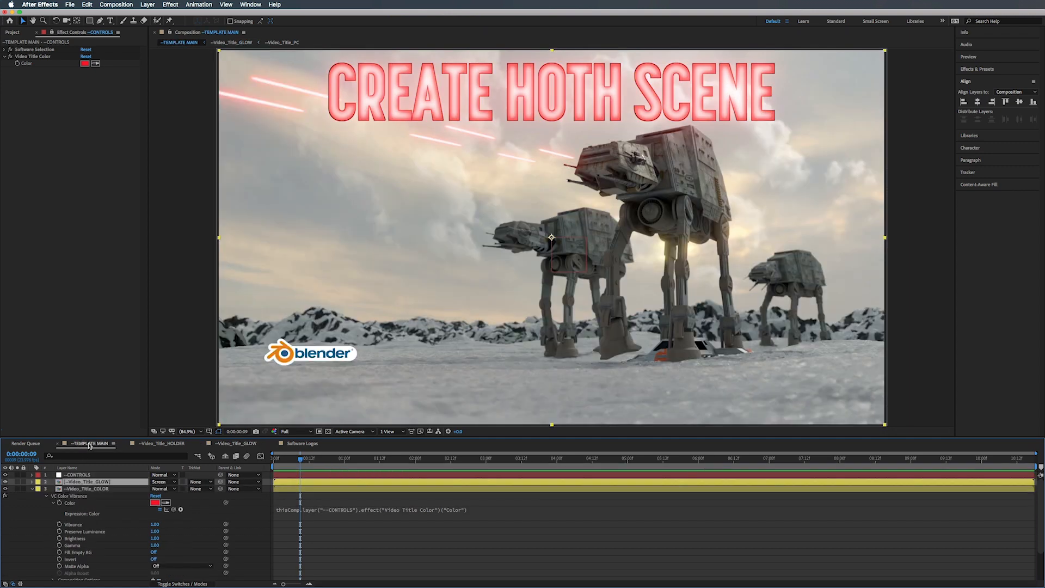
click(32, 489)
click(95, 489)
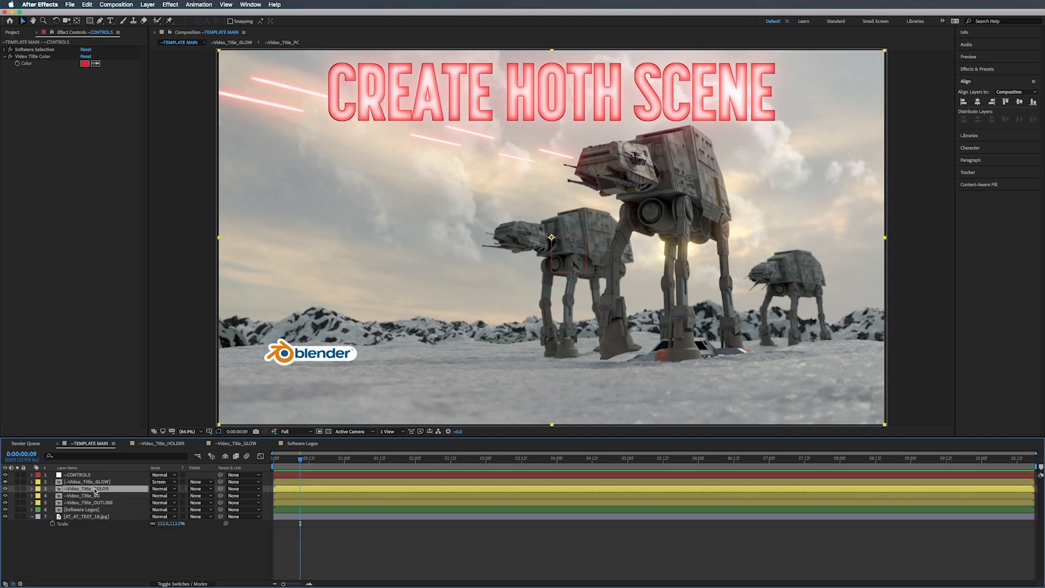
key(e)
key(e)
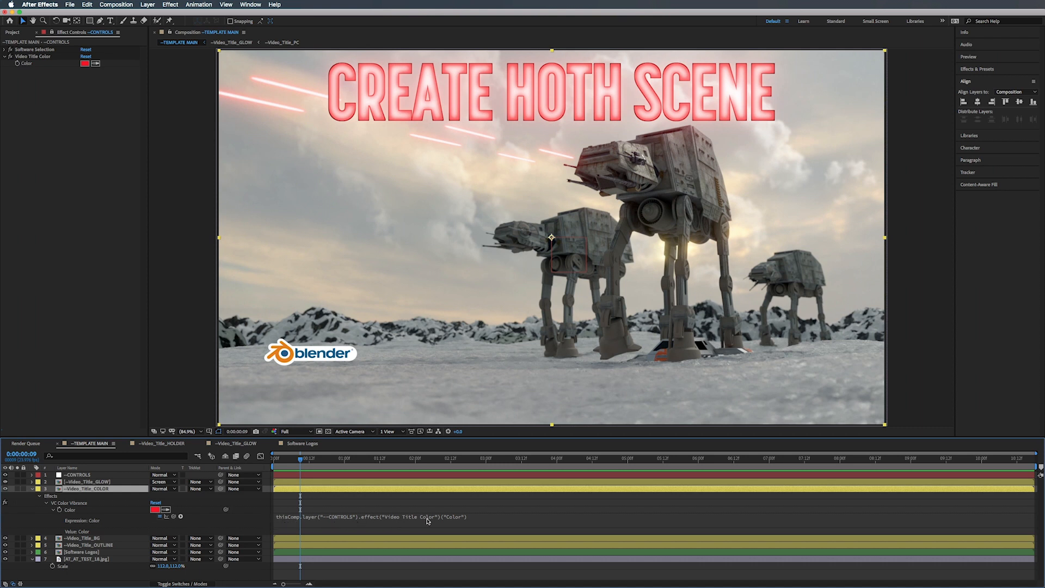
click(466, 520)
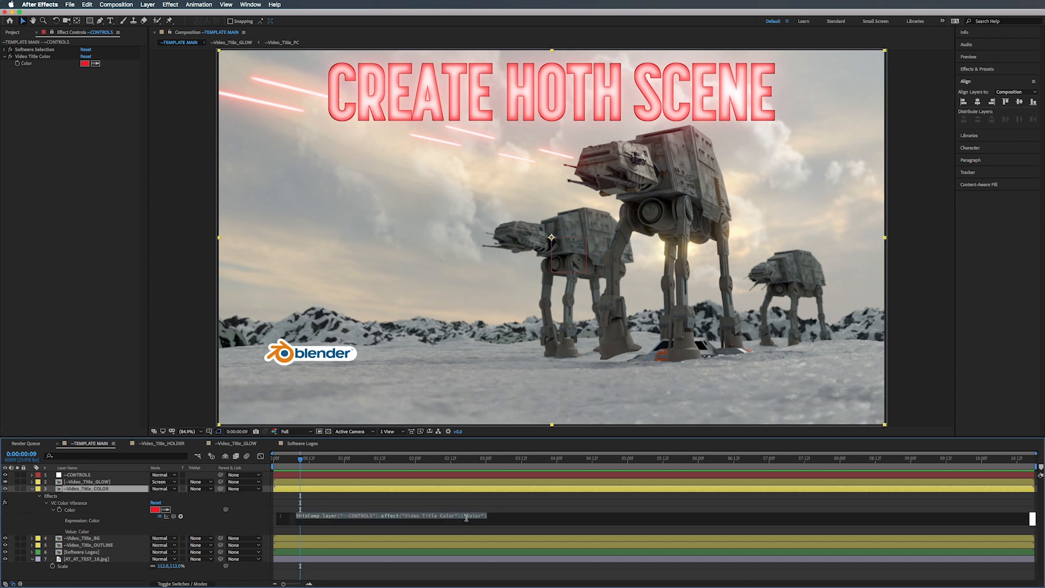
click(306, 458)
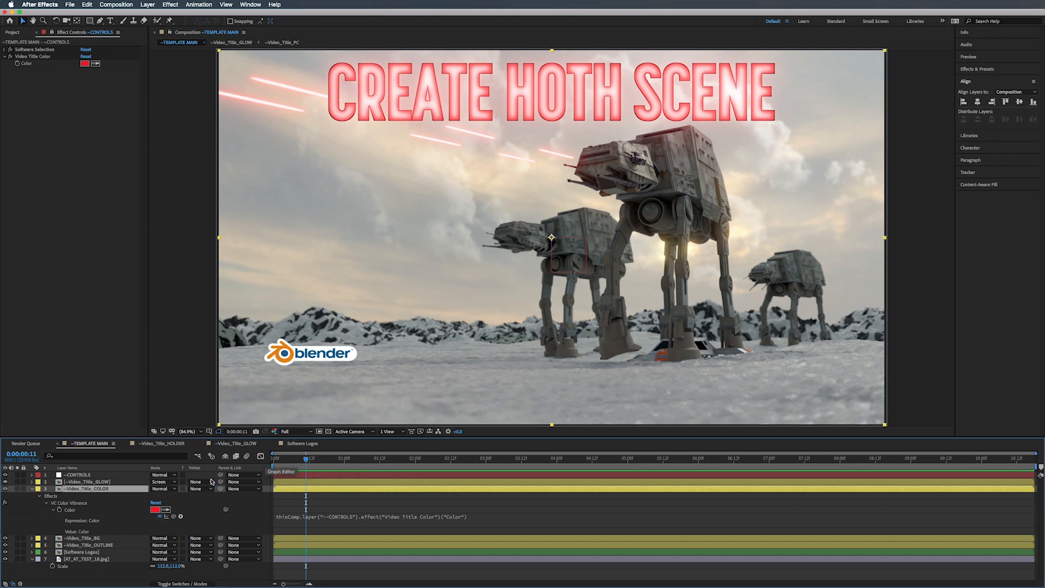
click(32, 489)
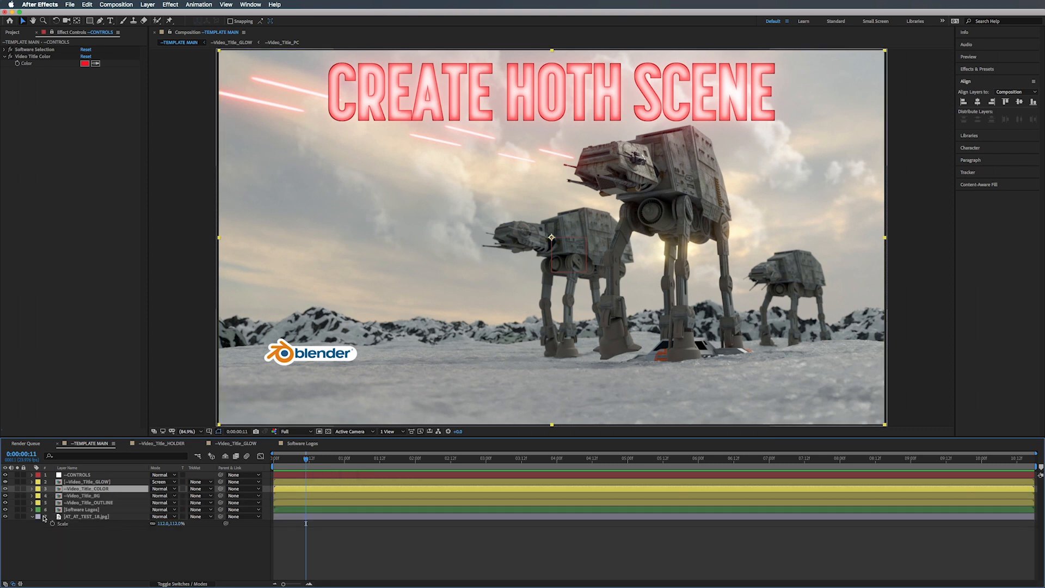
Set the Video Title Color control to yellow FFCF00 and hide the --CONTROLS layer.
click(85, 63)
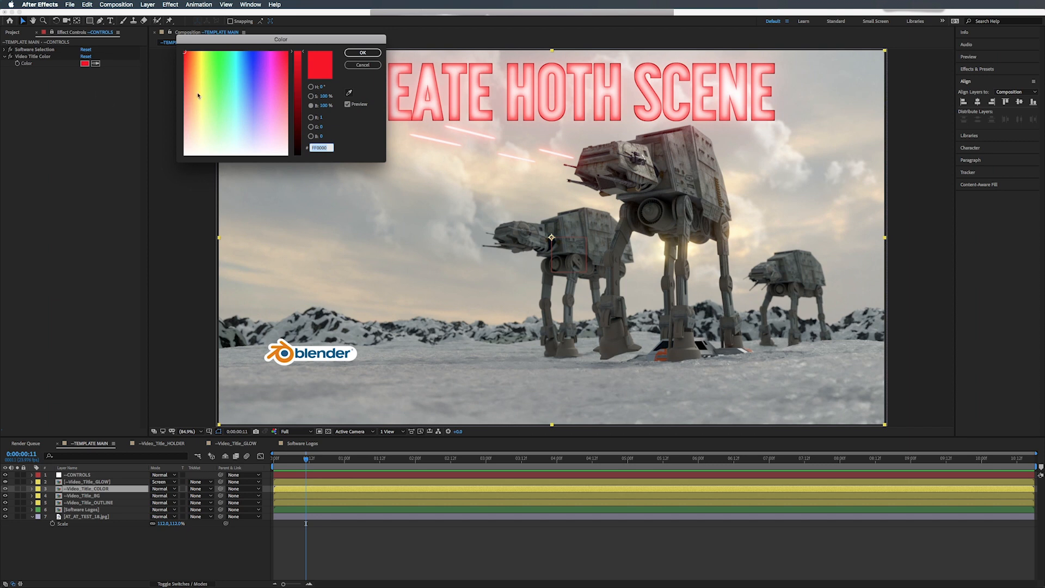
mouse_move(239, 91)
mouse_down()
mouse_move(240, 66)
mouse_move(198, 51)
mouse_up()
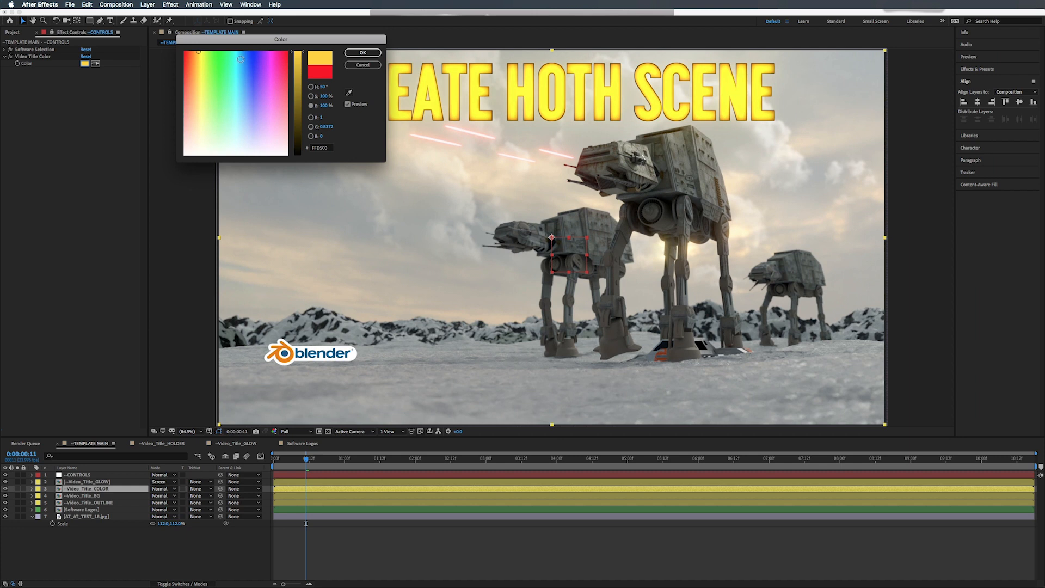
drag(199, 53, 197, 49)
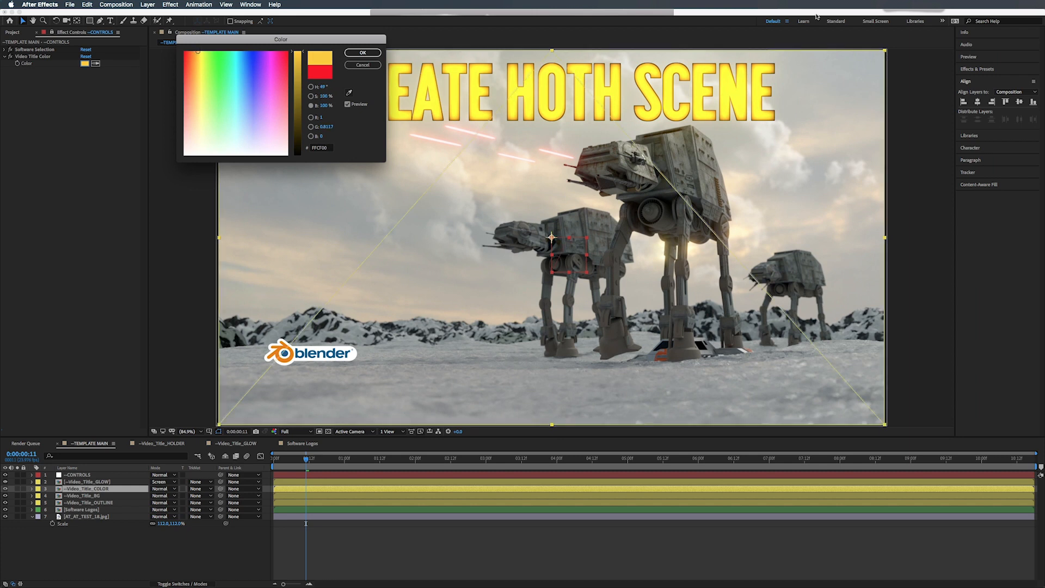
click(363, 53)
click(650, 302)
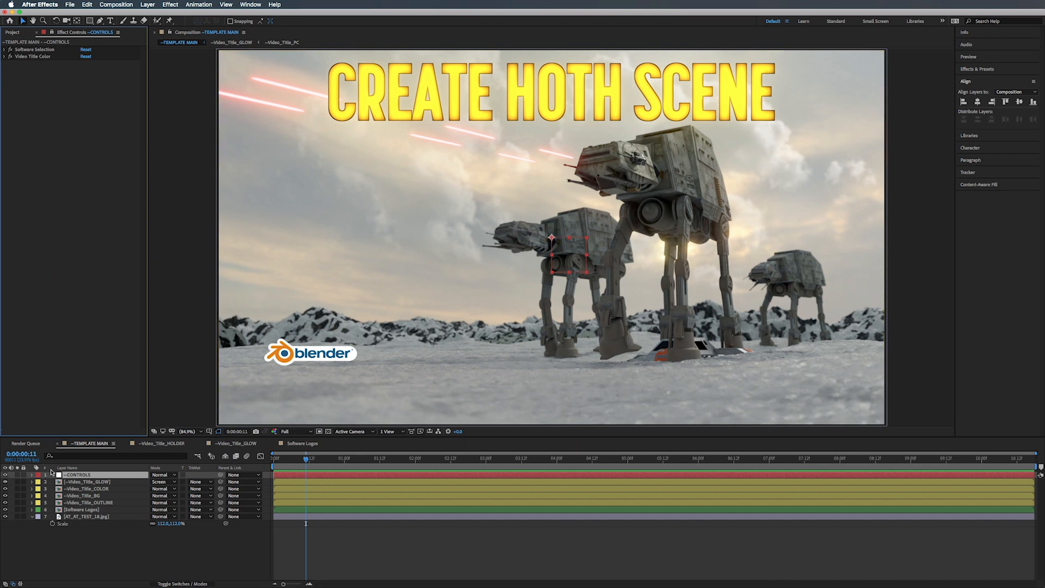
click(6, 476)
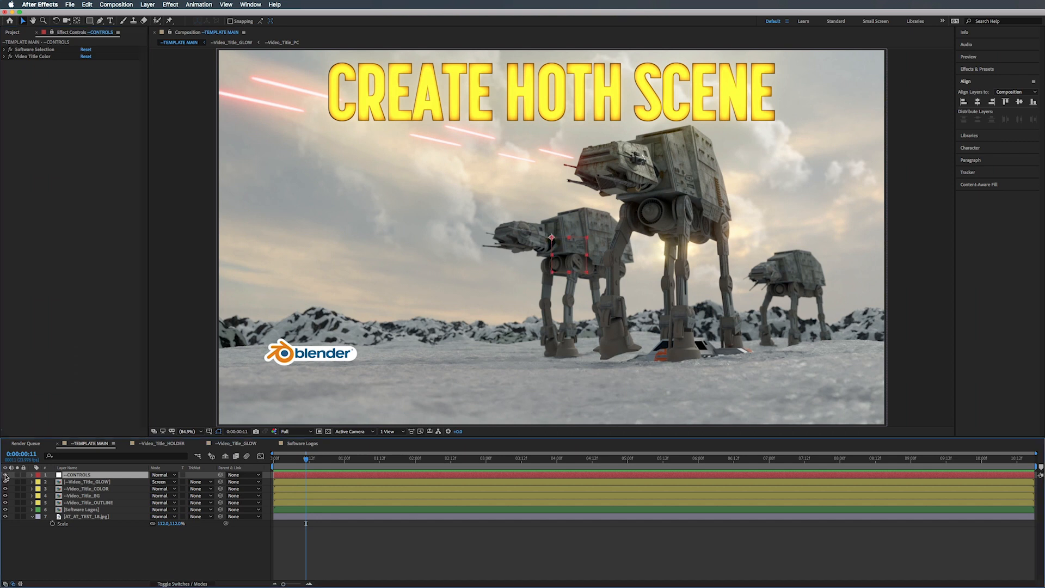
Add a text layer reading "TUTORIAL!" directly above the Software Logos layer.
click(105, 509)
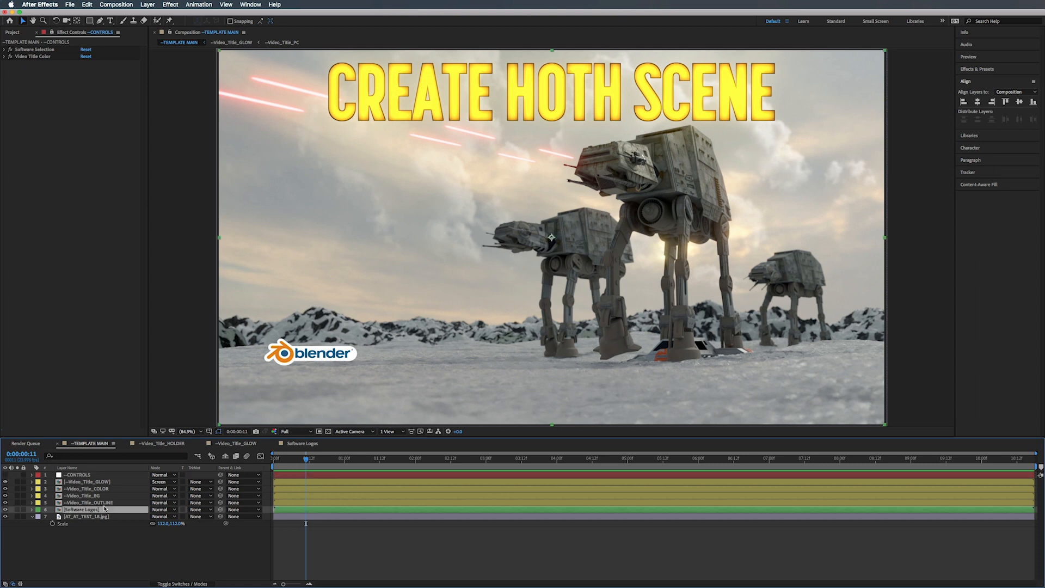
right_click(106, 551)
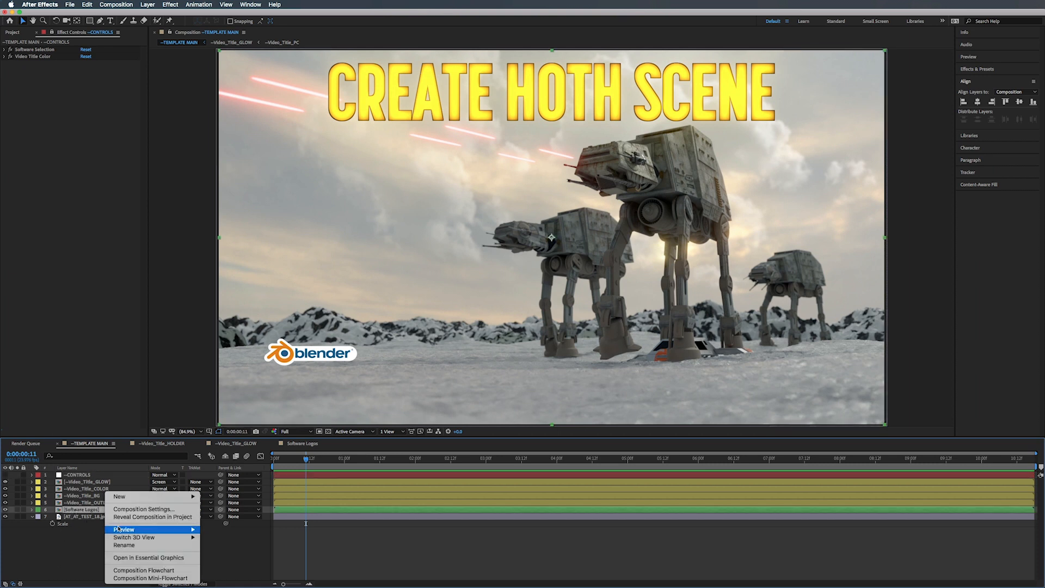
mouse_move(121, 496)
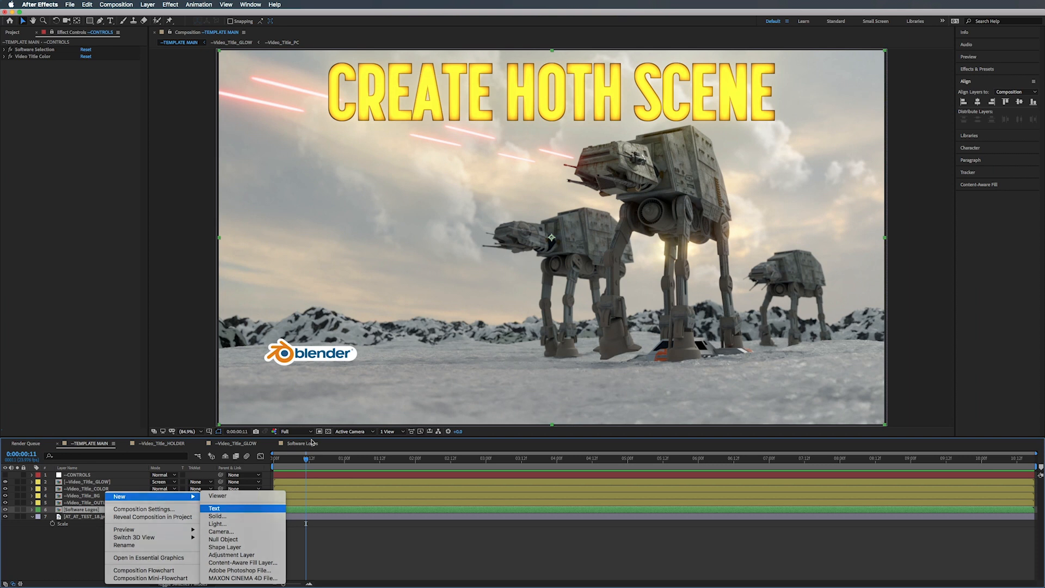
click(224, 504)
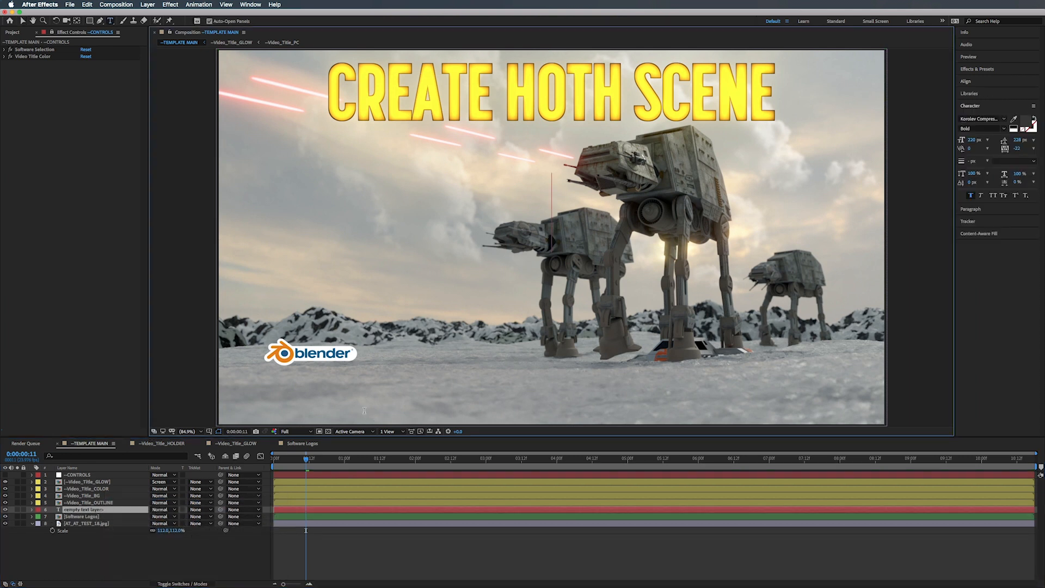
text(TUT)
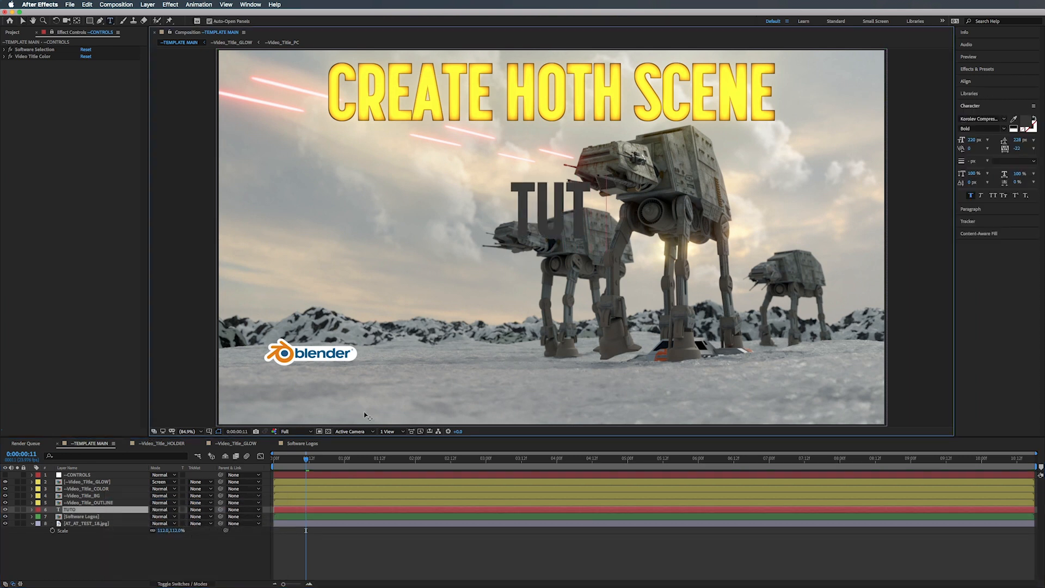
text(ORIAL)
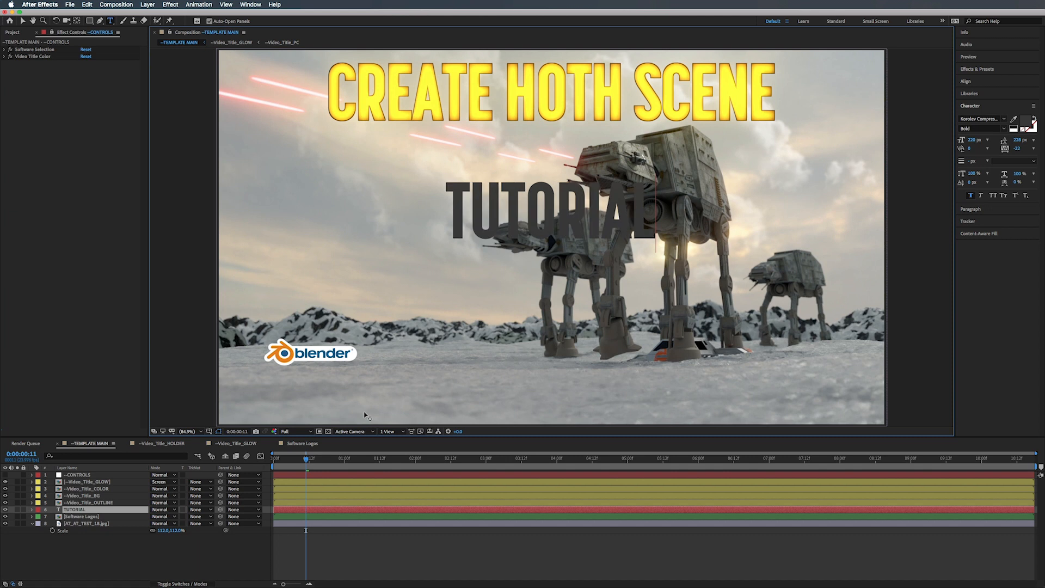
text(!)
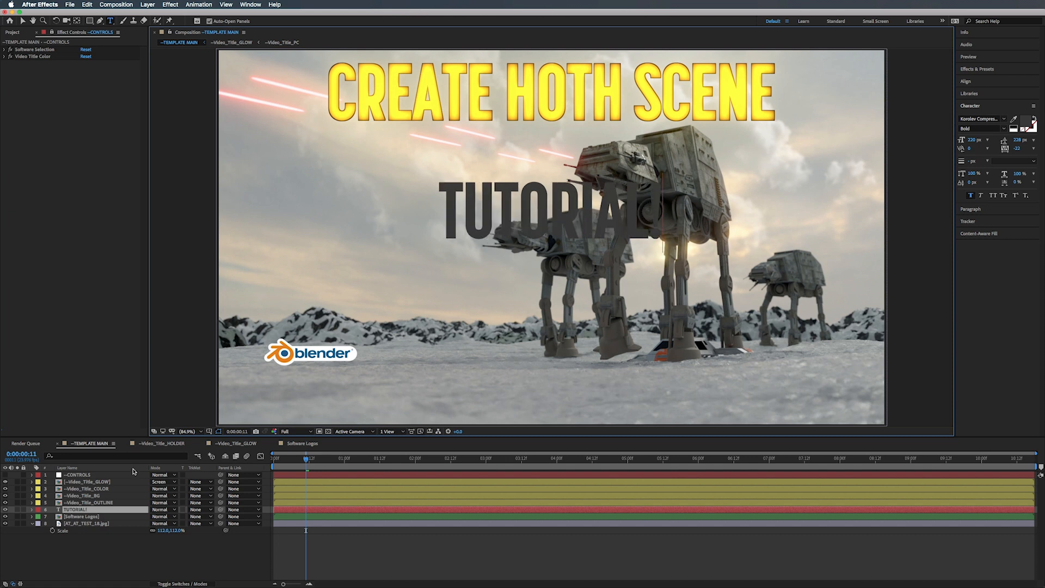
Reduce the TUTORIAL! text size to 178 px and place the text in the lower-right corner of the composition.
click(94, 510)
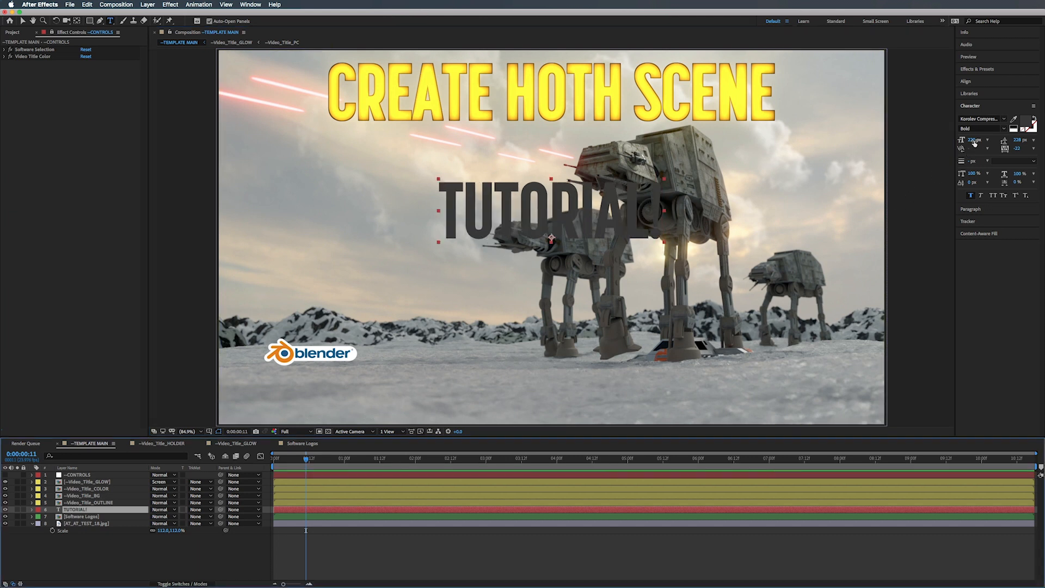
drag(977, 144, 962, 144)
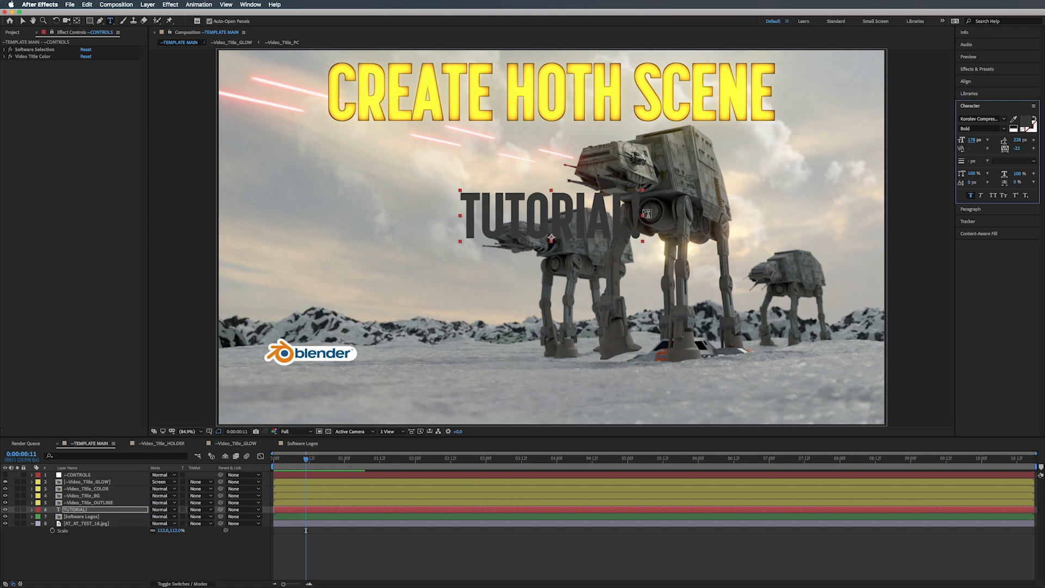
key(v)
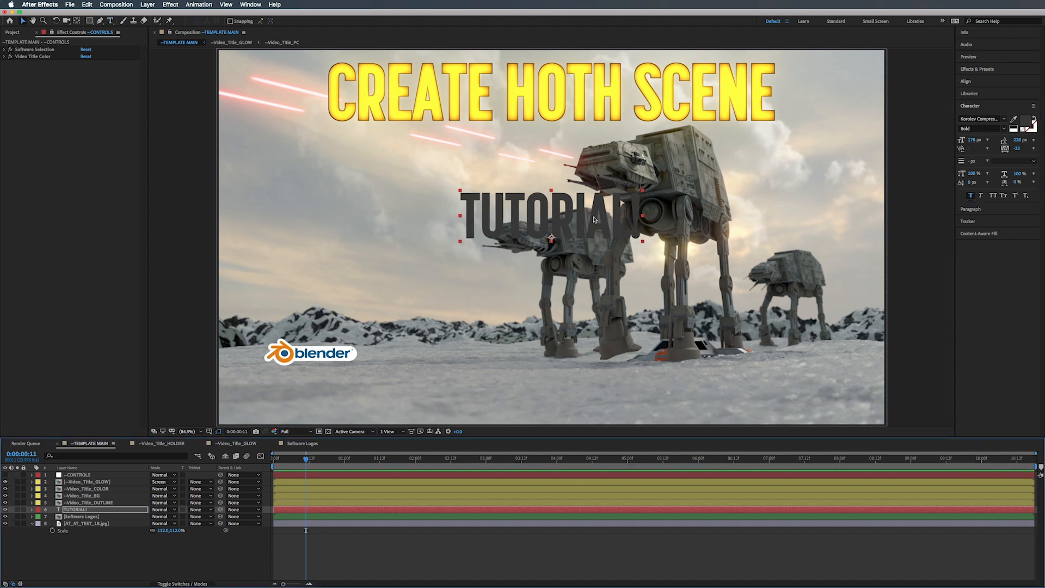
drag(594, 218, 797, 379)
Pre-compose the TUTORIAL! text layer as --Video_Type_PC.
click(83, 510)
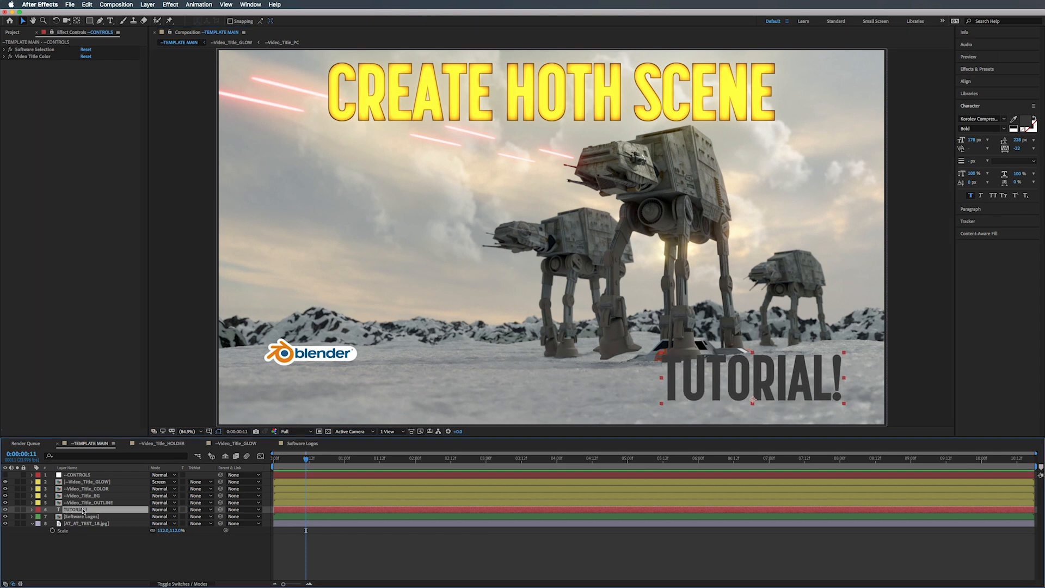
key(super+shift+c)
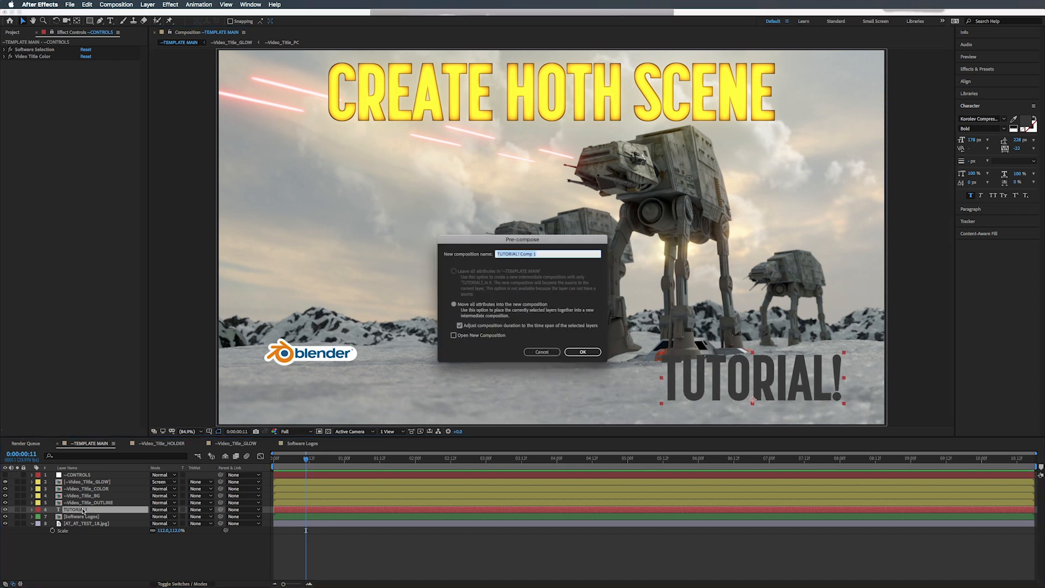
text(Video_Type_PC)
key(Return)
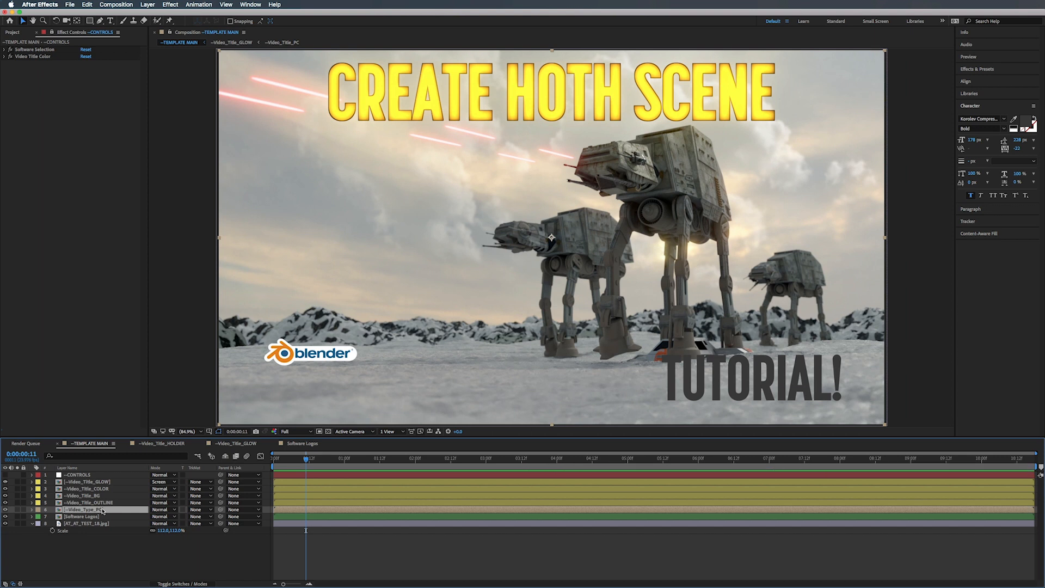
Pre-compose the --Video_Type_PC layer as --Video_Type_HOLDER, moving all attributes into the new composition.
key(super+shift+c)
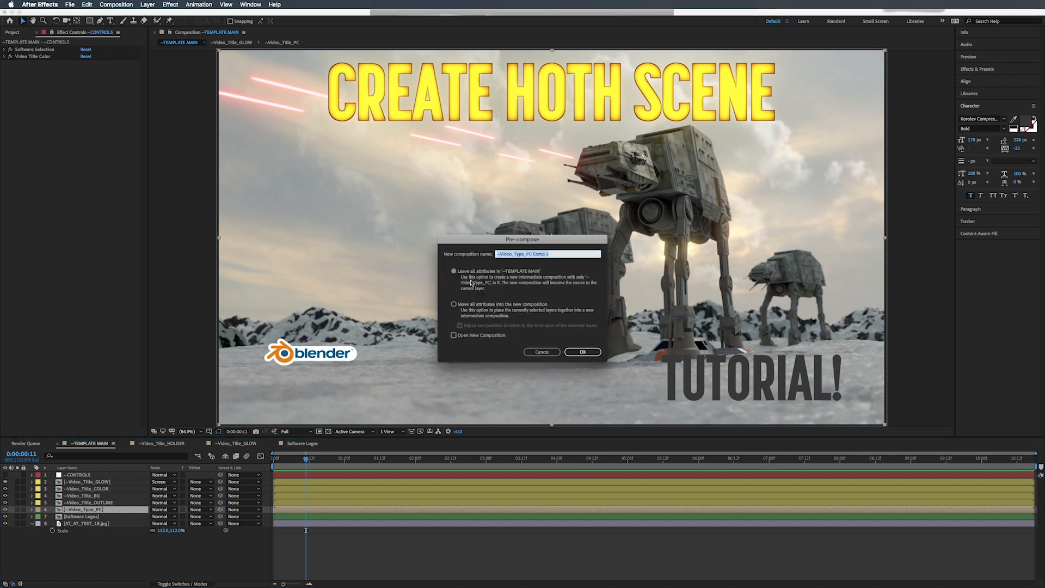
click(460, 305)
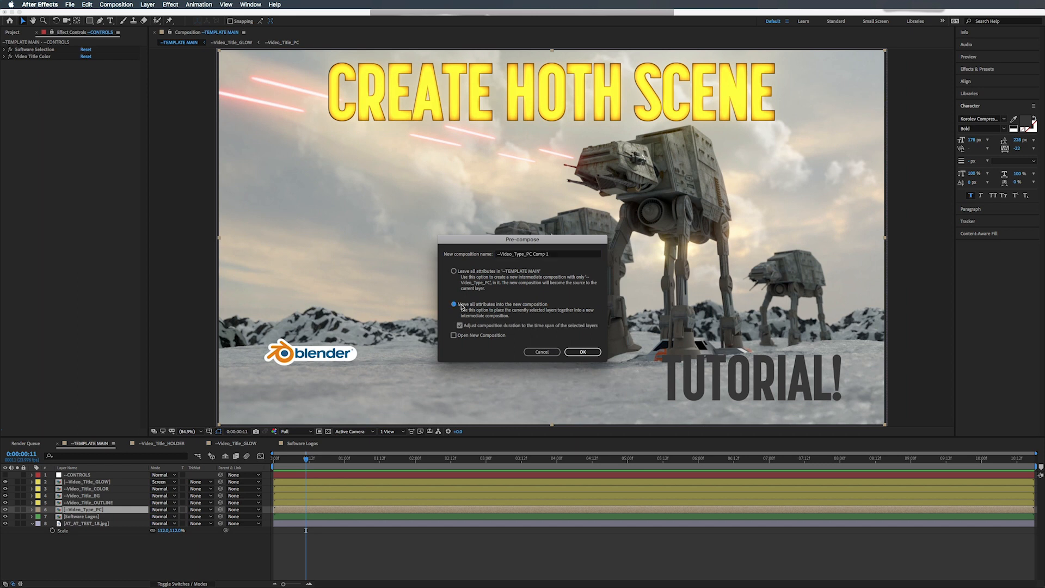
click(552, 255)
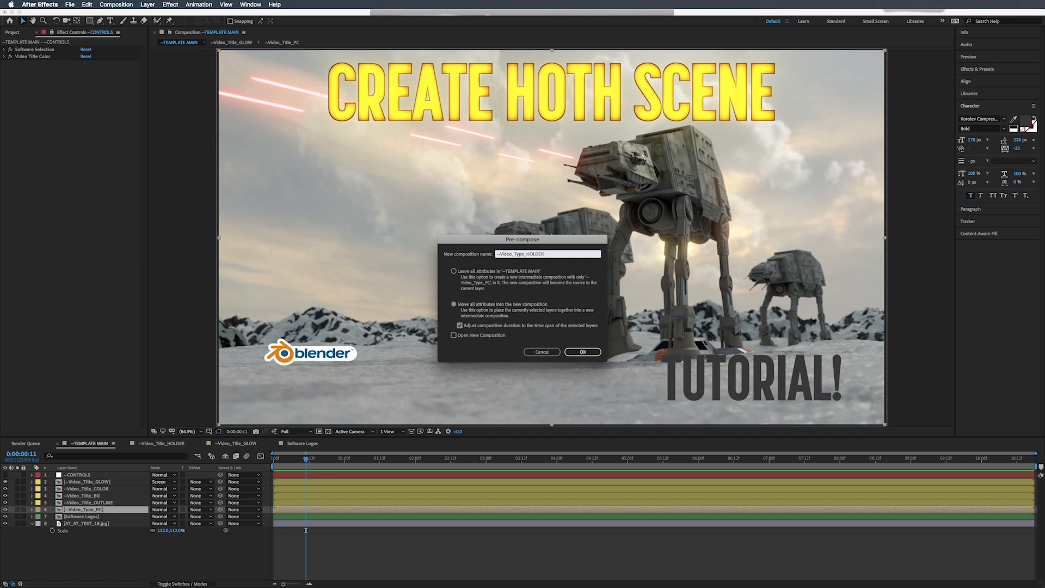
key(Return)
key(Caps_Lock)
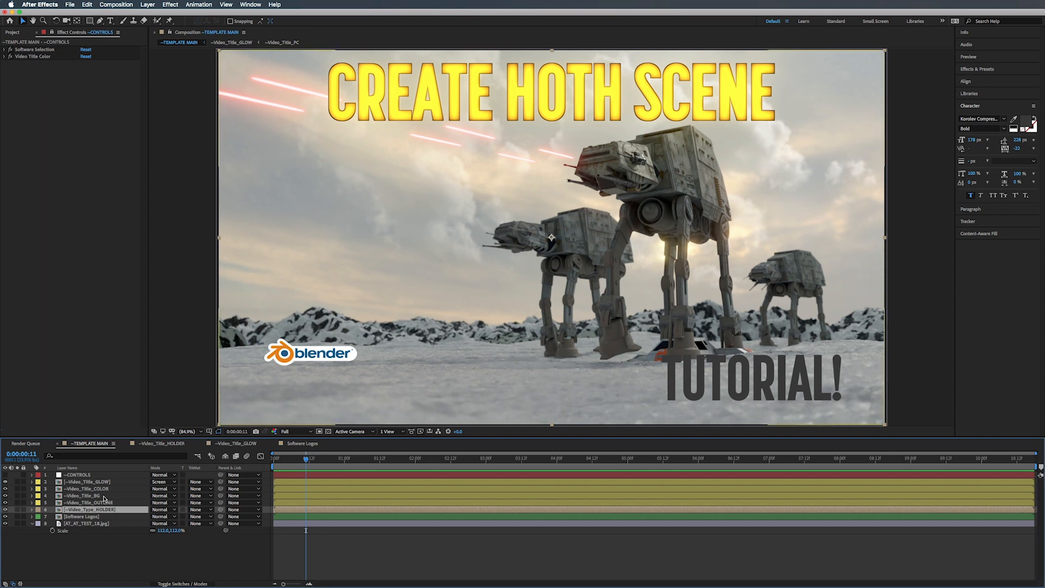
Open the --Video_Type_HOLDER composition and set the Fill color of its lower --Video_Type_PC layer to light grey C6C6C6.
double_click(102, 512)
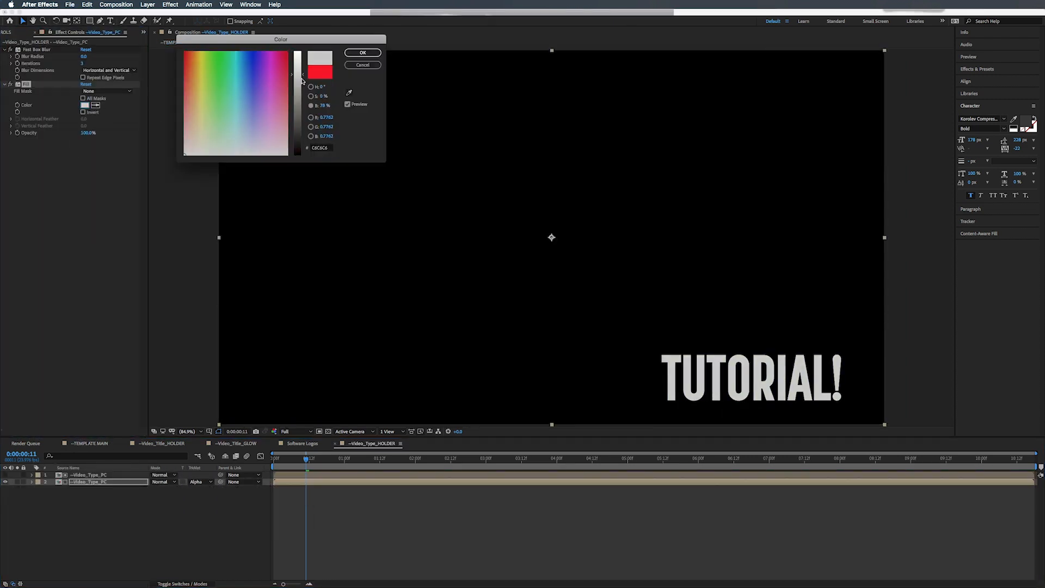
click(362, 53)
Order the Fill effect above Fast Box Blur and raise the Blur Radius to soften the matted TUTORIAL! text in --Video_Type_HOLDER.
drag(26, 84, 27, 47)
click(85, 112)
key(Up)
key(Up)
key(Up)
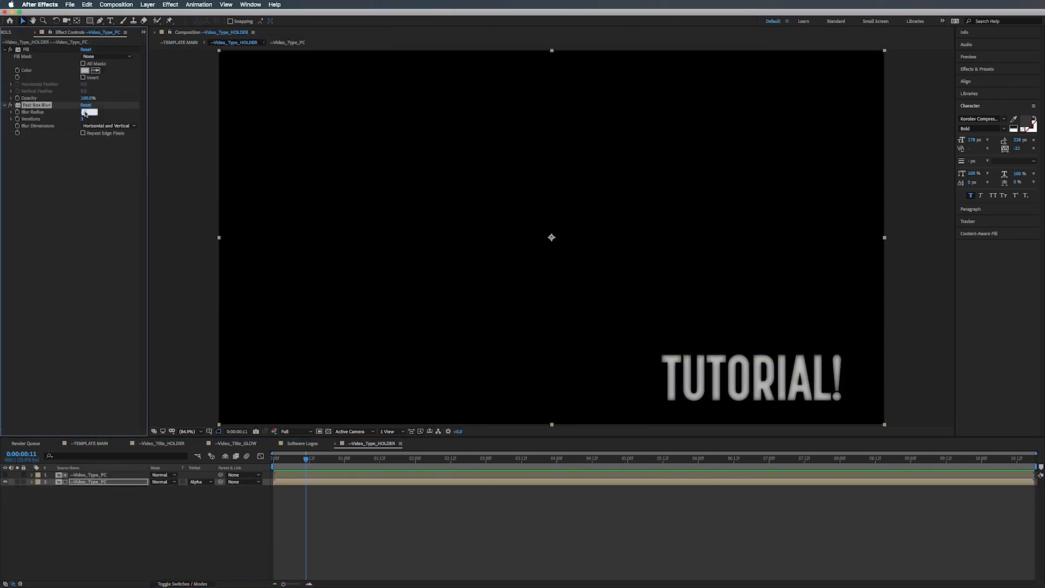
In --TEMPLATE MAIN, add --Video_Type_PC beneath --Video_Type_COLOR as two layers named --Video_Type_BG and --Video_Type_OUTLINE.
click(112, 444)
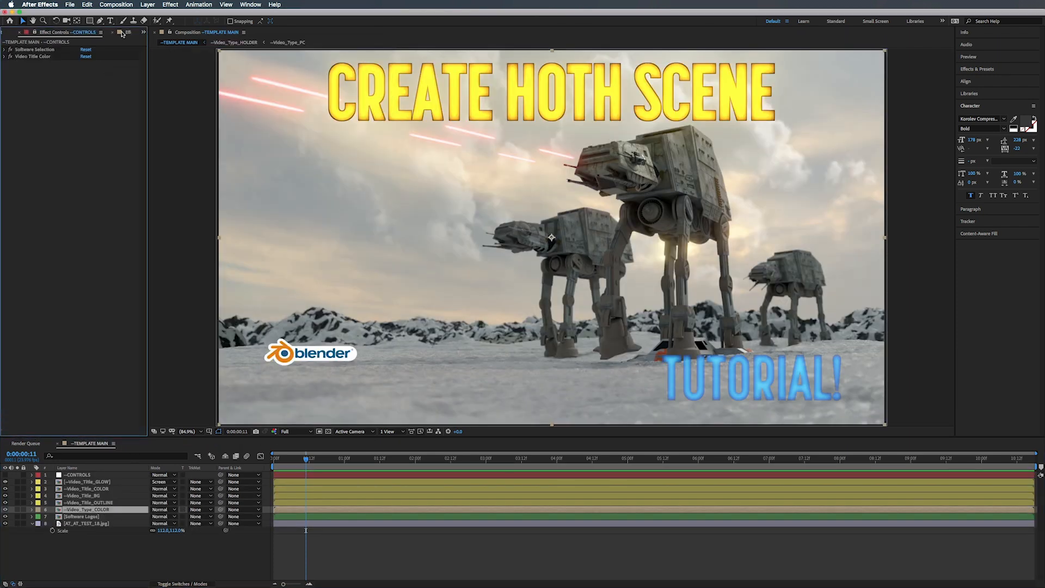
drag(39, 207, 79, 511)
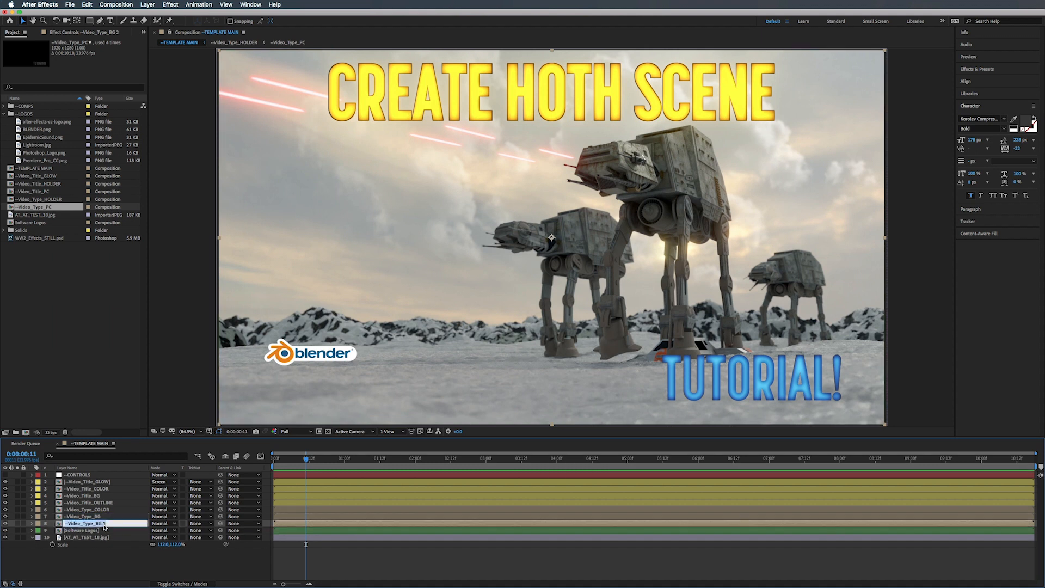
click(76, 523)
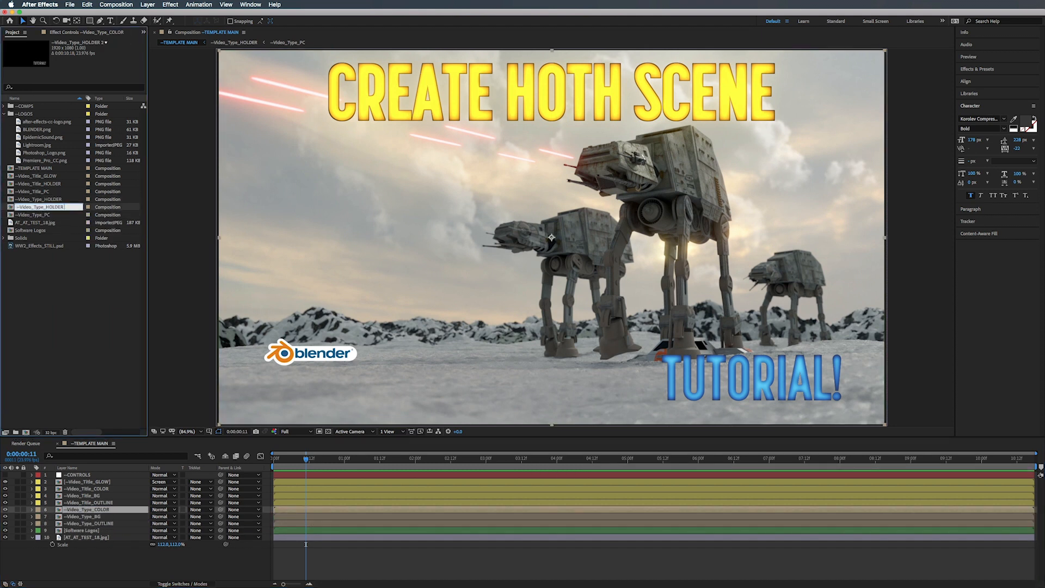
Duplicate the --Video_Type_HOLDER composition as --Video_Type_GLOW, place it above --Video_Type_COLOR in --TEMPLATE MAIN and open it.
drag(38, 200, 91, 511)
double_click(91, 511)
In --Video_Type_GLOW, add a black BG solid beneath the text layers and an adjustment layer named Color & Glow on top.
right_click(105, 490)
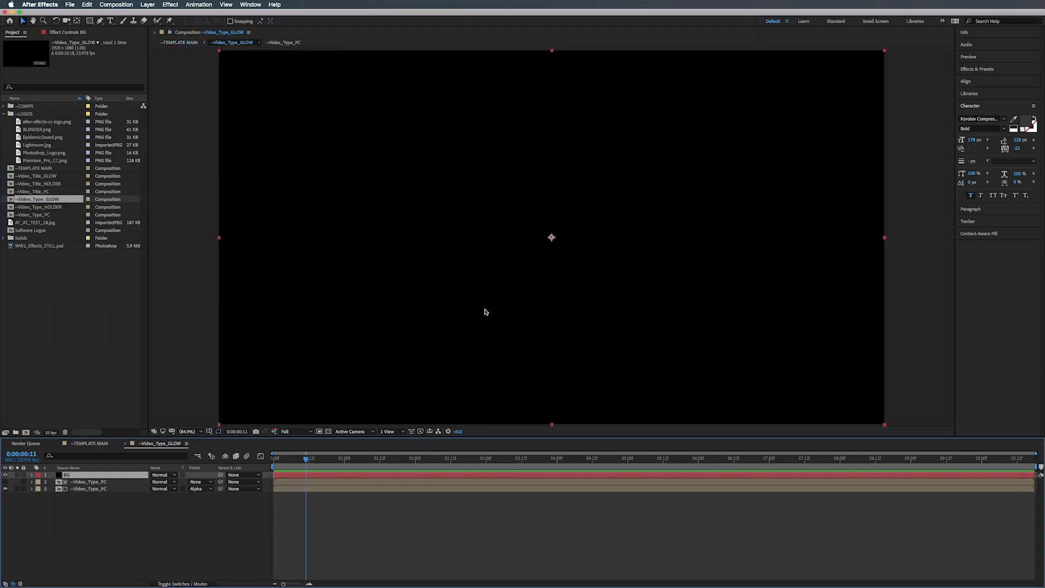
right_click(93, 489)
click(234, 560)
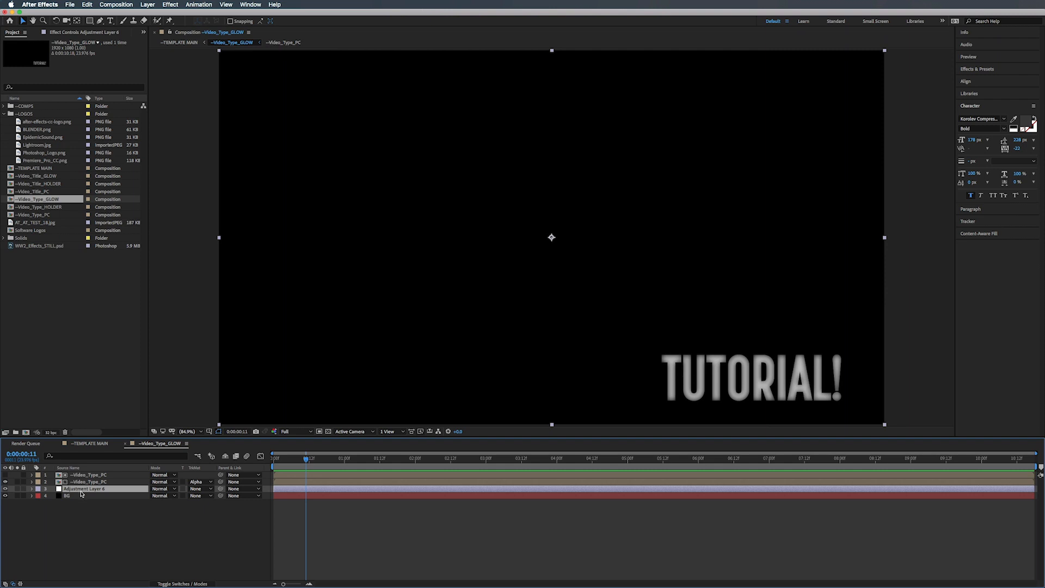
key(super+bracketleft)
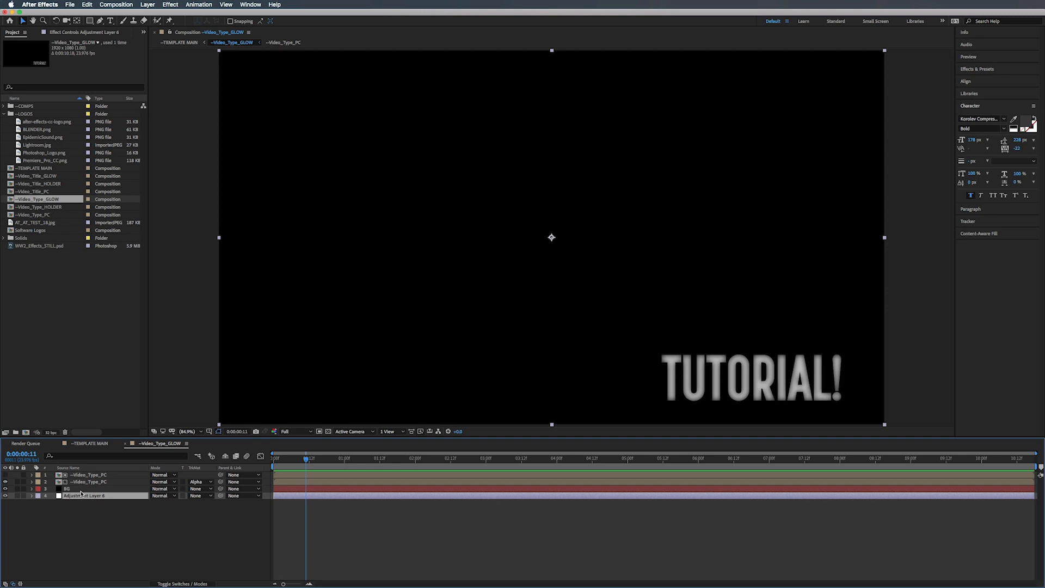
key(super+shift+bracketright)
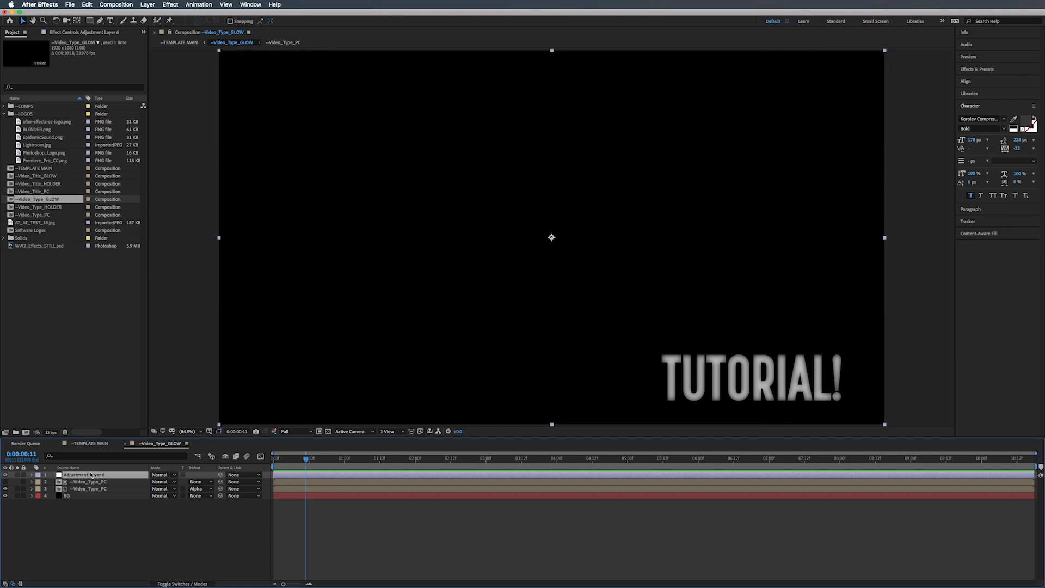
key(Return)
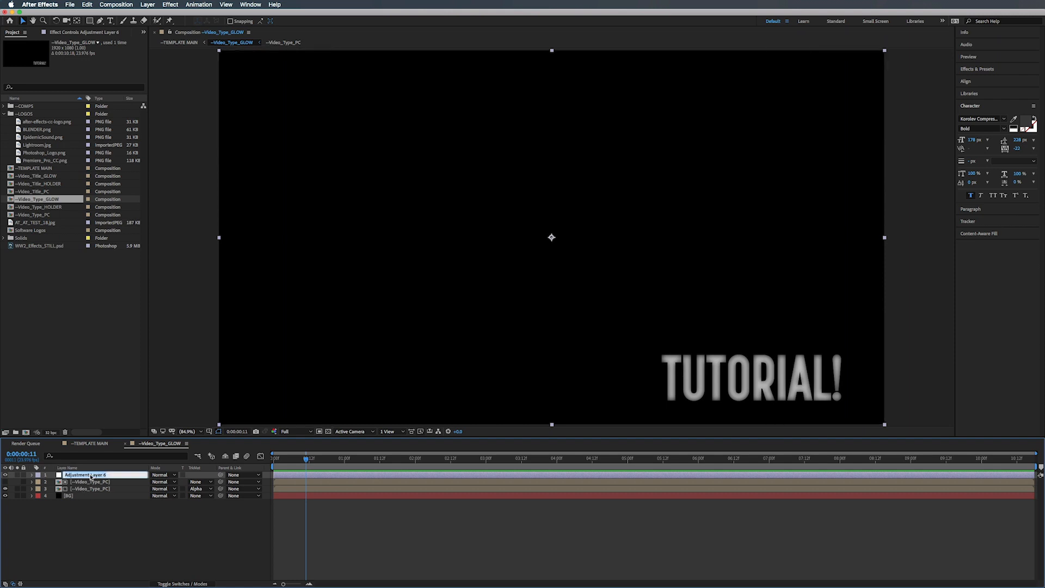
text(Color & GLow)
key(Return)
Copy VC Color Vibrance and the three Glow effects from --Video_Title_GLOW's Color & Glow layer to the one in --Video_Type_GLOW.
click(89, 444)
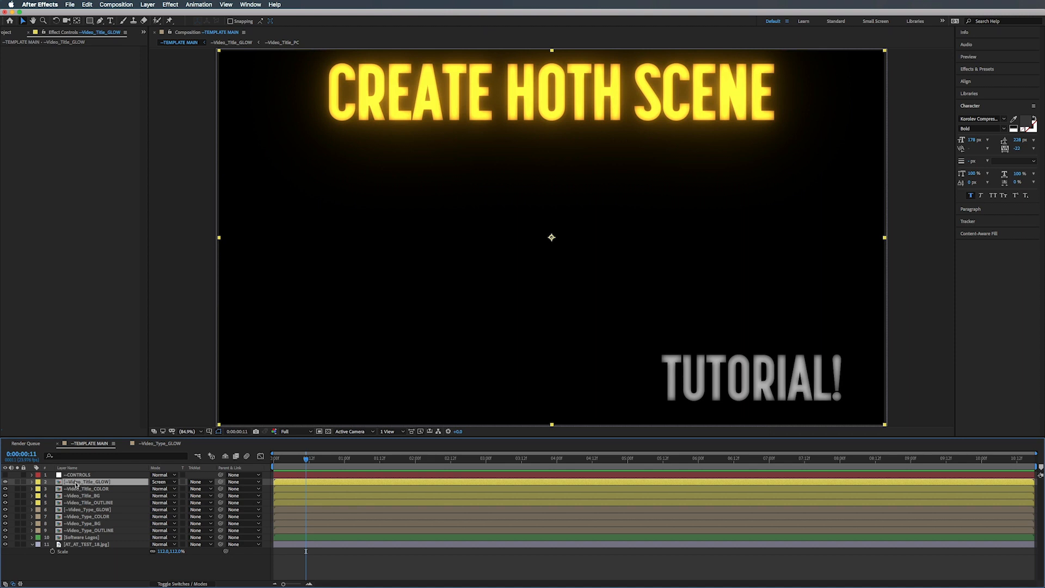
double_click(76, 484)
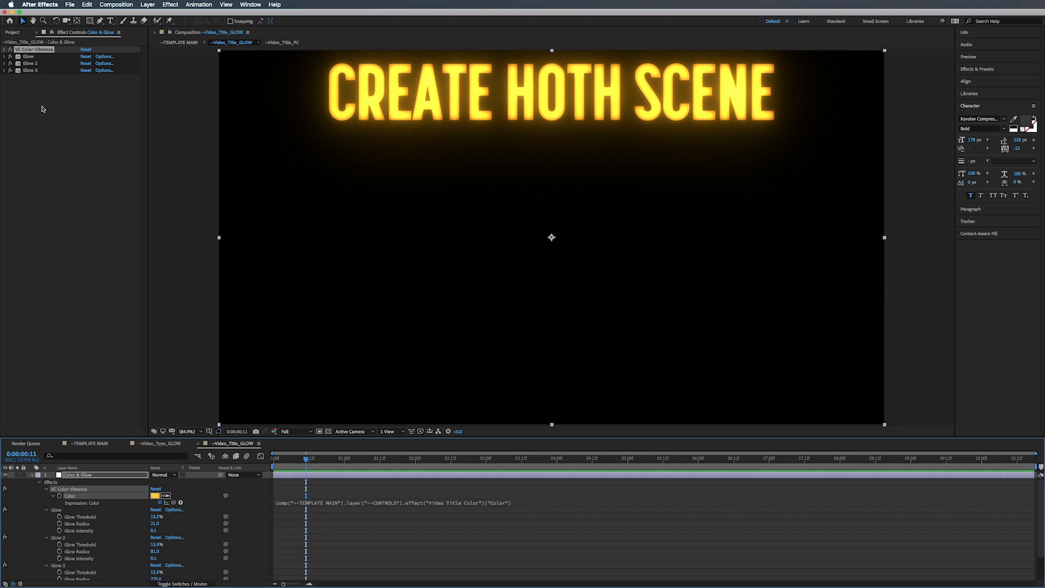
click(29, 57)
shift+click(33, 71)
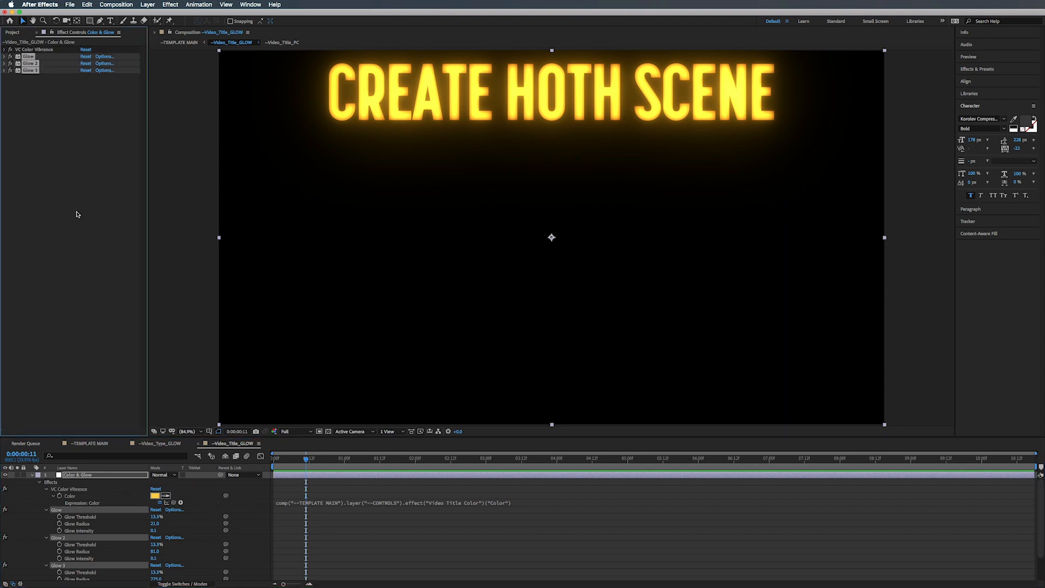
shift+click(35, 50)
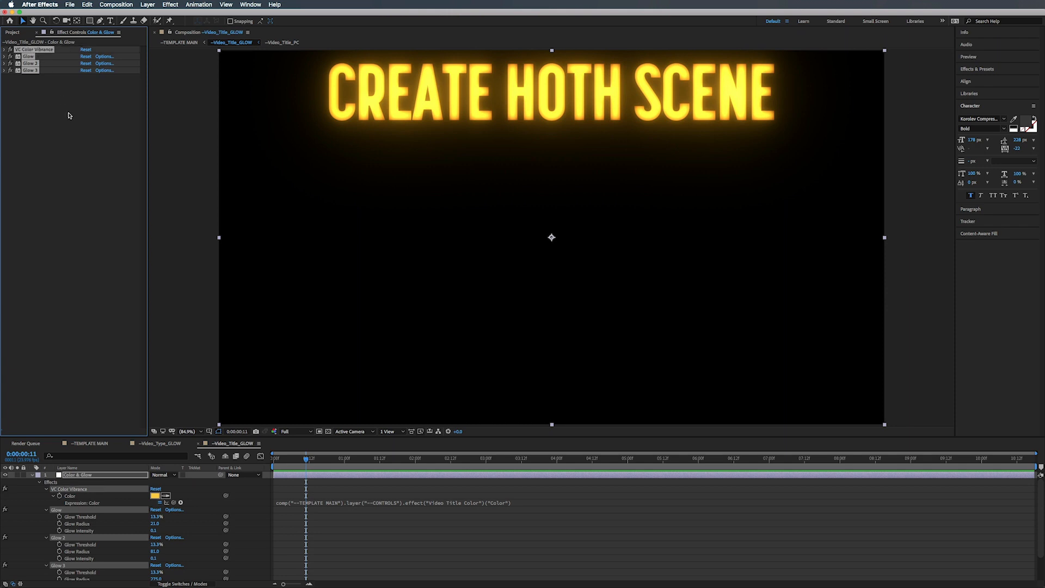
click(159, 443)
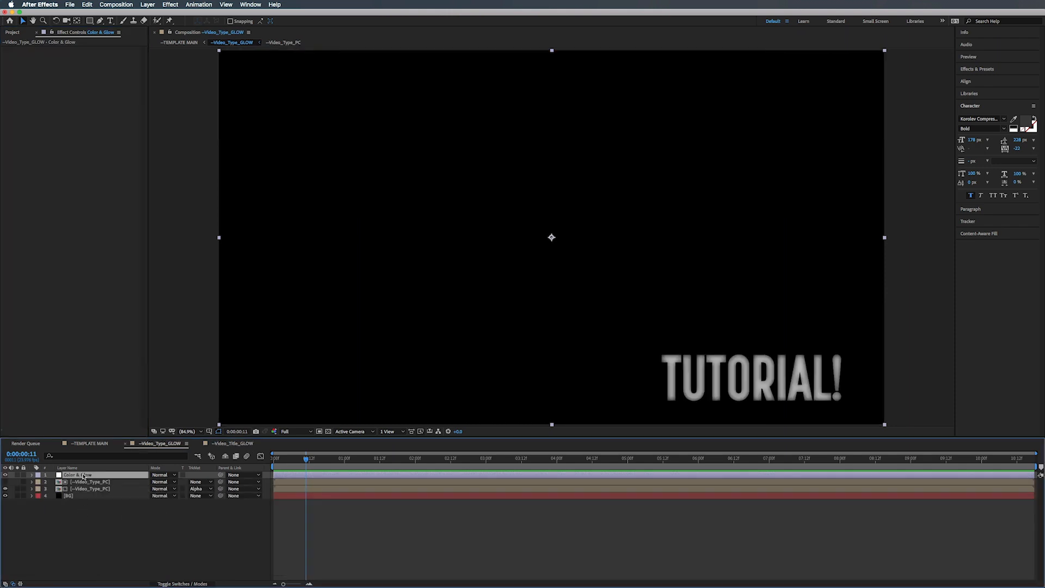
key(super+v)
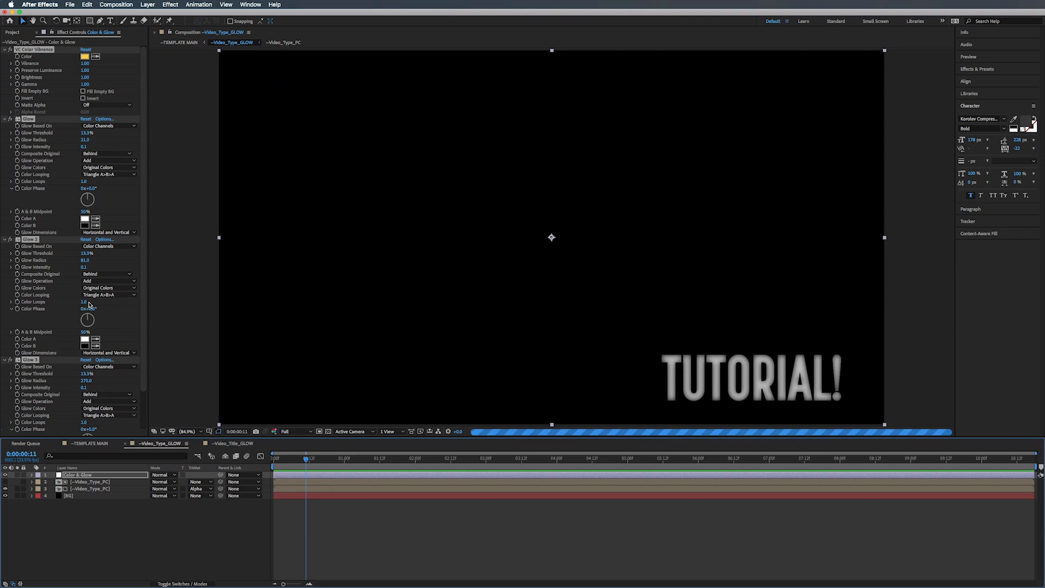
Remove the Video Title Color expression from the copied VC Color Vibrance's Color property and make the glow color blue.
click(84, 56)
click(357, 54)
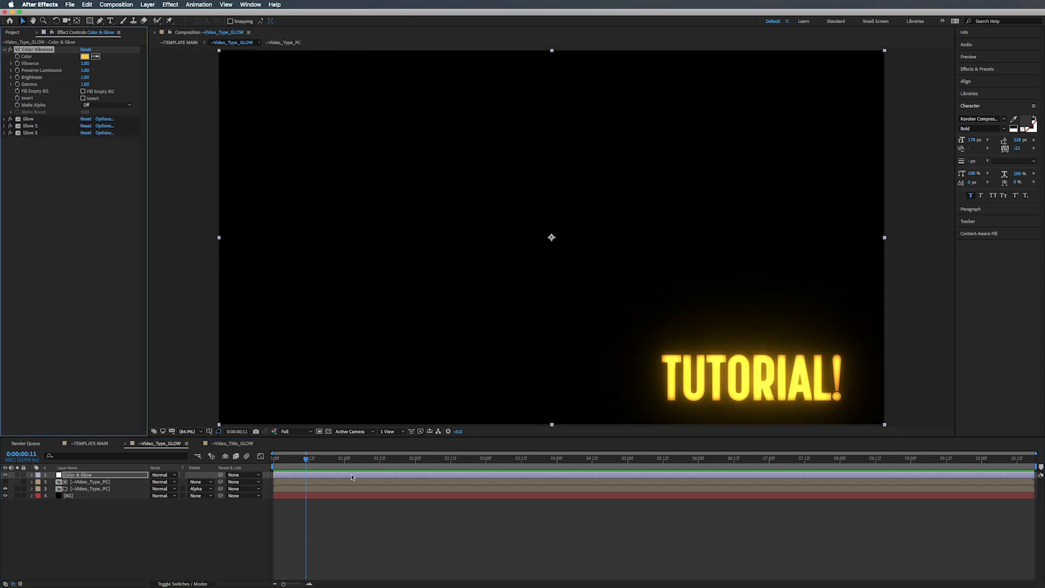
text(comp("--TEMPLATE MAIN").layer("--CONTROLS").effect("Video Title Color")("Color"))
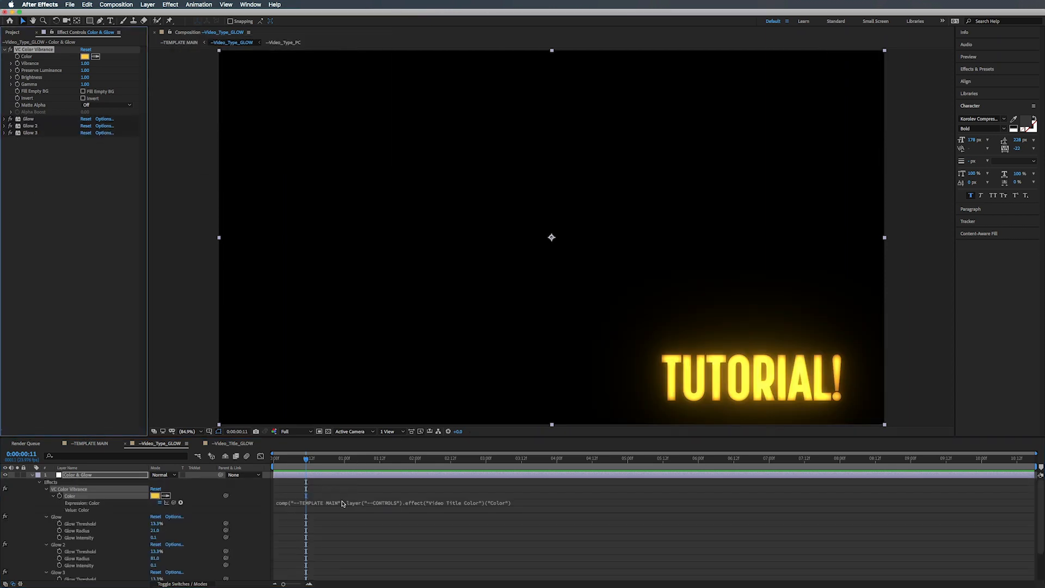
click(342, 501)
key(BackSpace)
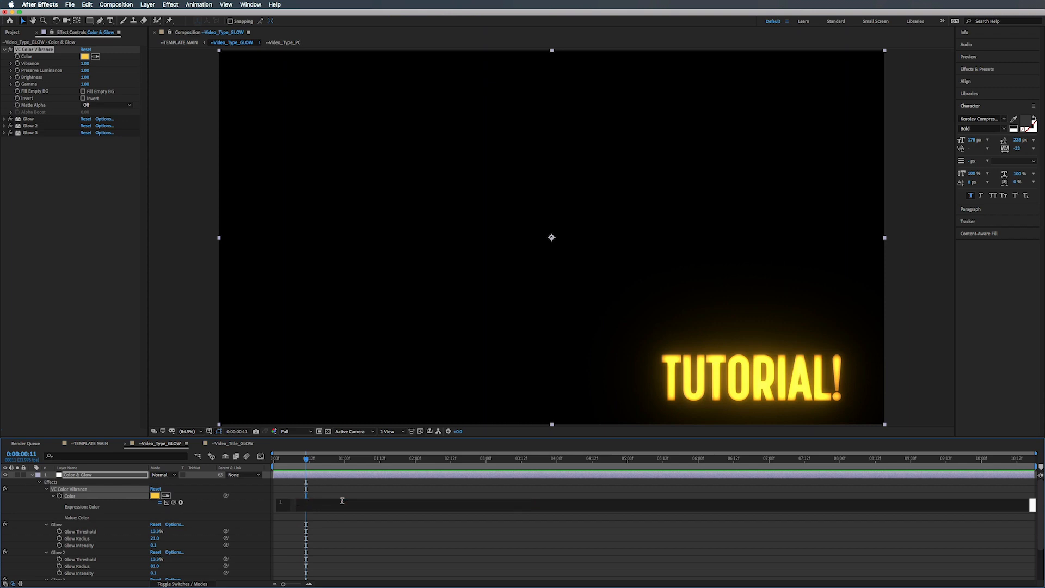
click(301, 453)
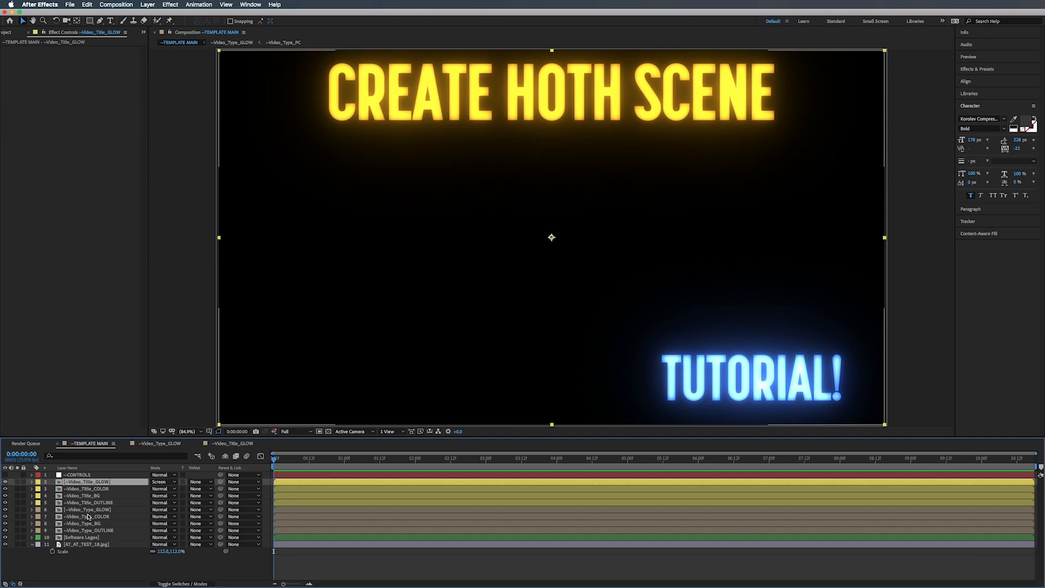
Set the blending mode of the --Video_Type_GLOW layer in --TEMPLATE MAIN to Screen.
click(89, 510)
click(157, 510)
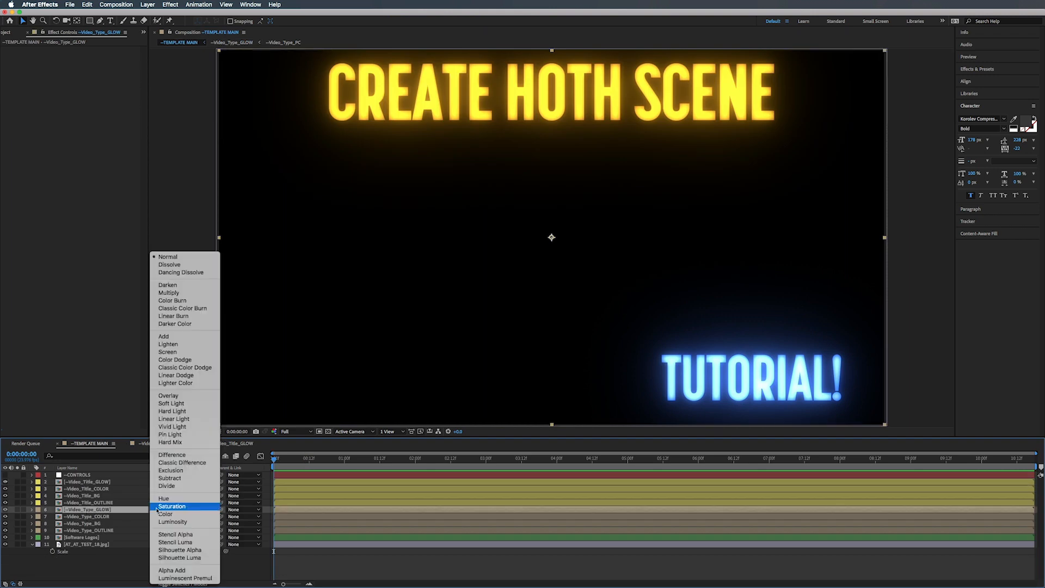
click(167, 352)
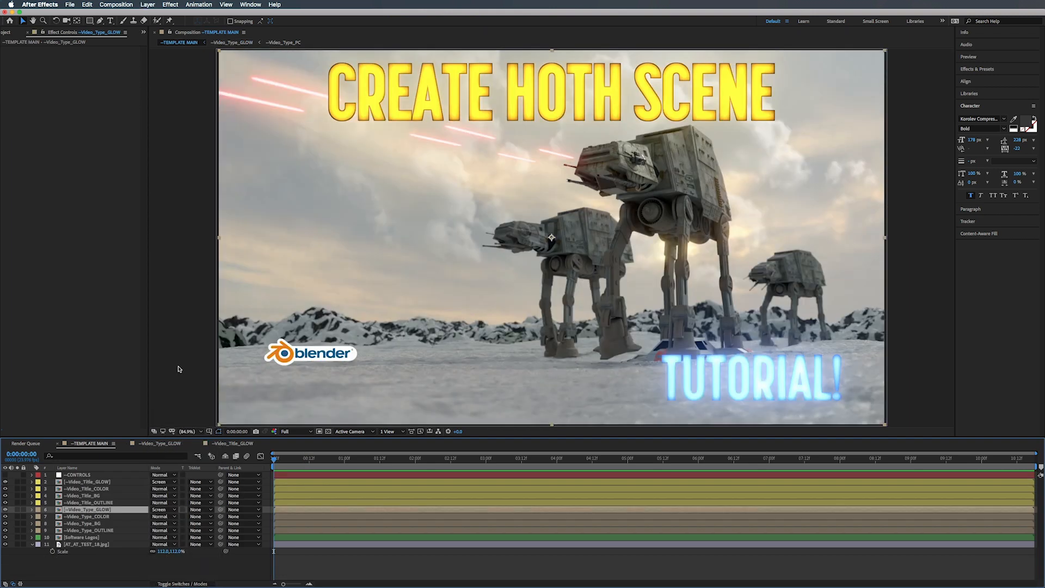
Assign a teal label color to the four --Video_Type layers, from GLOW through OUTLINE.
shift+click(46, 531)
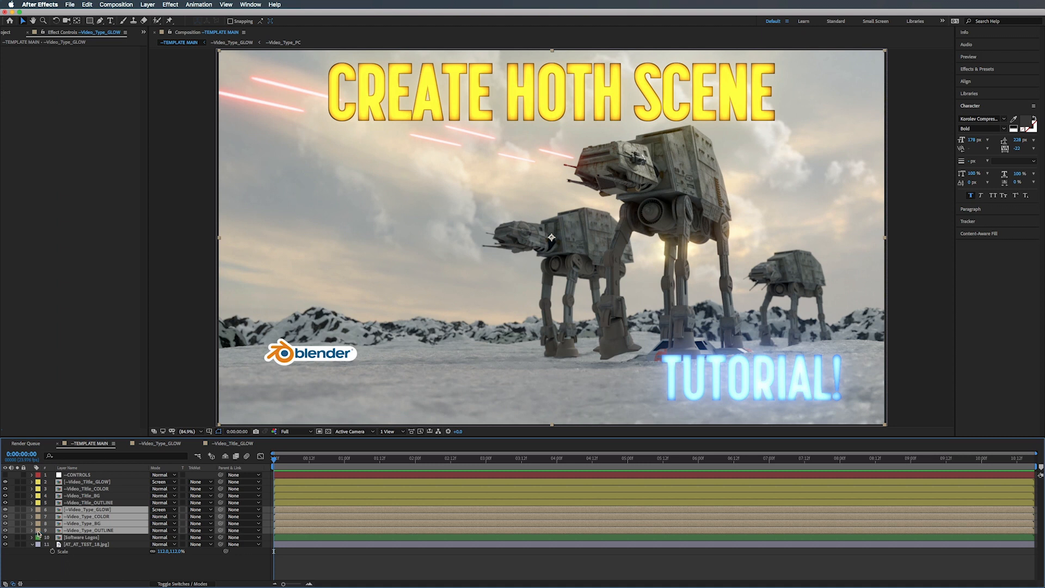
click(38, 530)
click(52, 562)
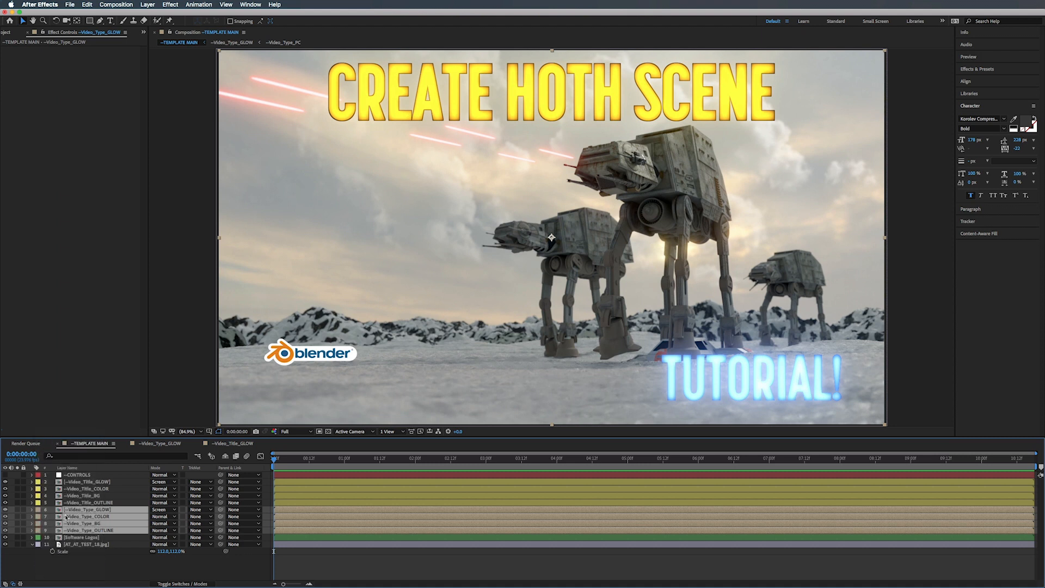
Copy the Fill and Minimax effects from the --Video_Title_OUTLINE layer to --Video_Type_OUTLINE.
click(109, 503)
click(24, 49)
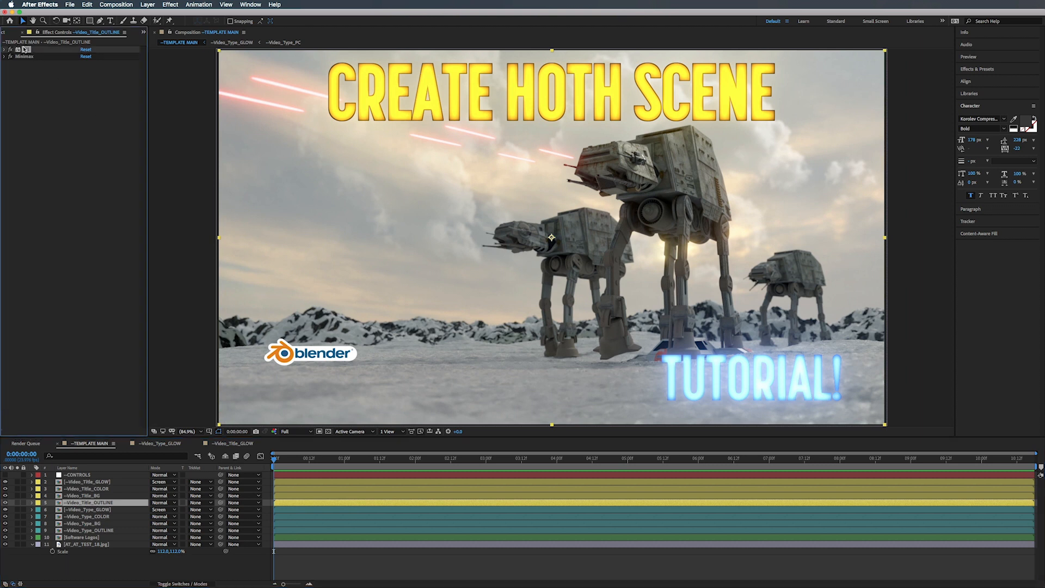
shift+click(24, 58)
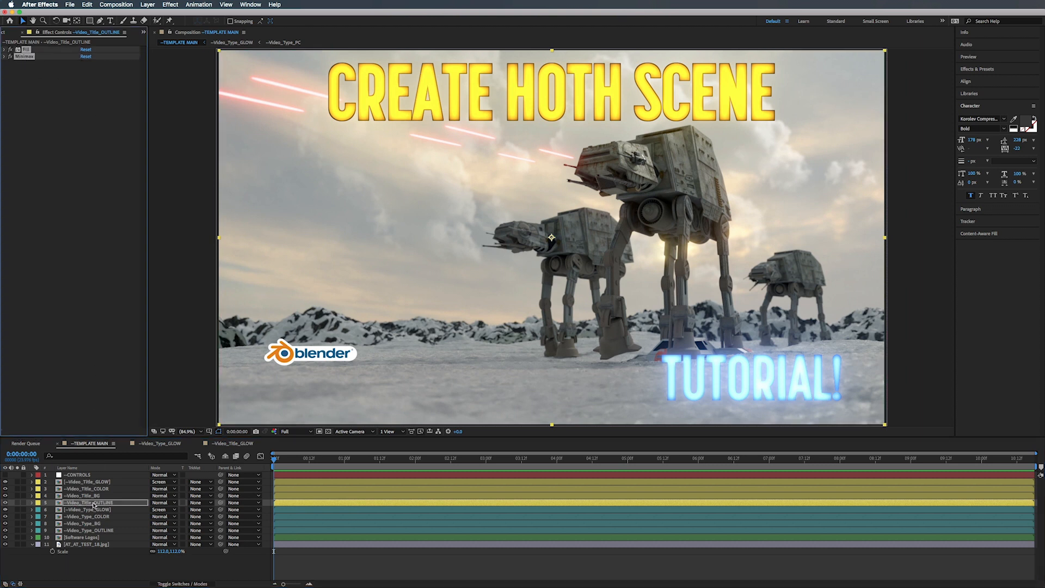
click(90, 530)
click(92, 329)
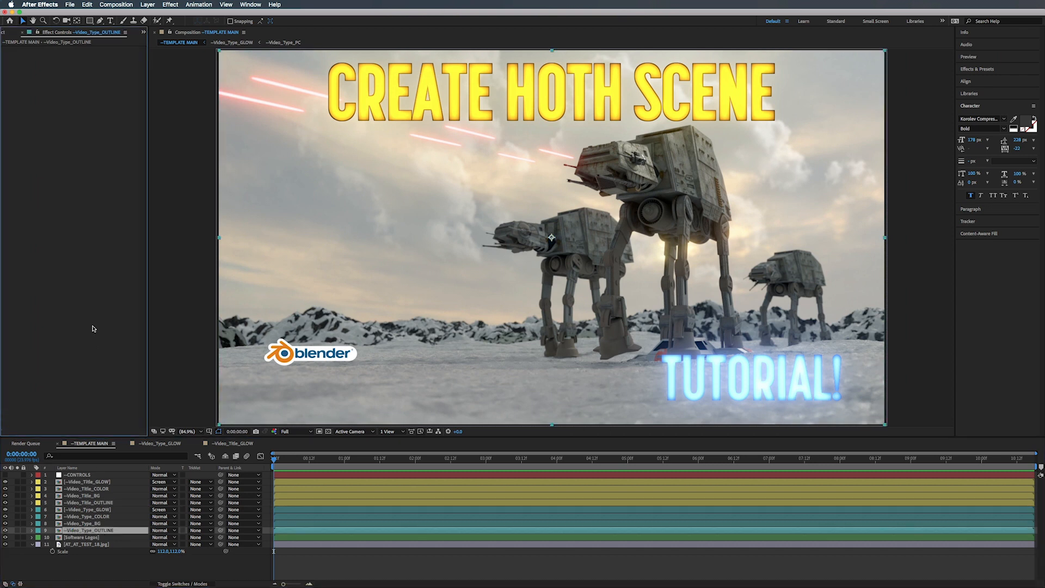
key(super+v)
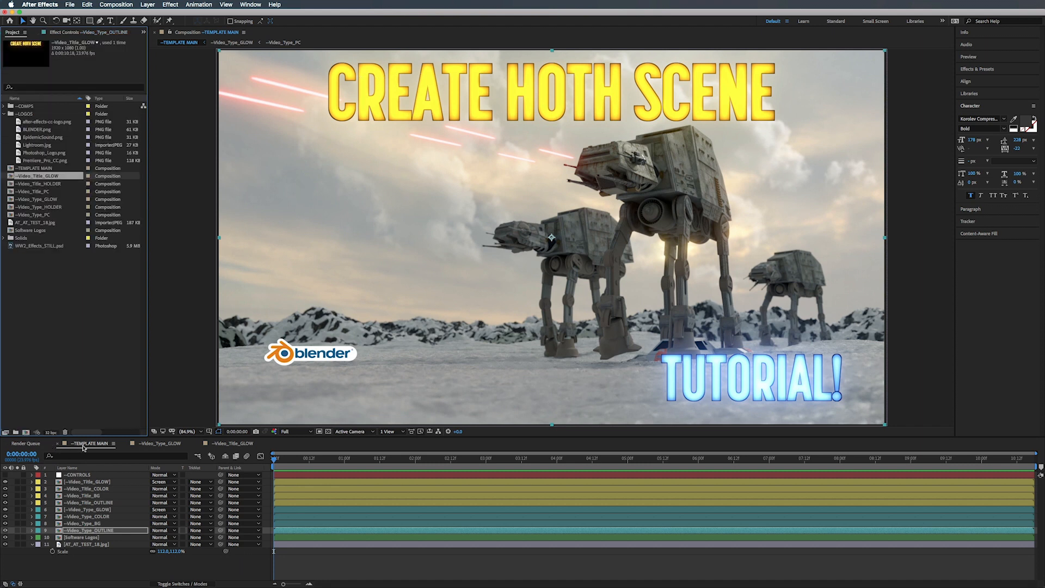
Add a Color Control effect to the --CONTROLS layer in --TEMPLATE MAIN.
click(83, 445)
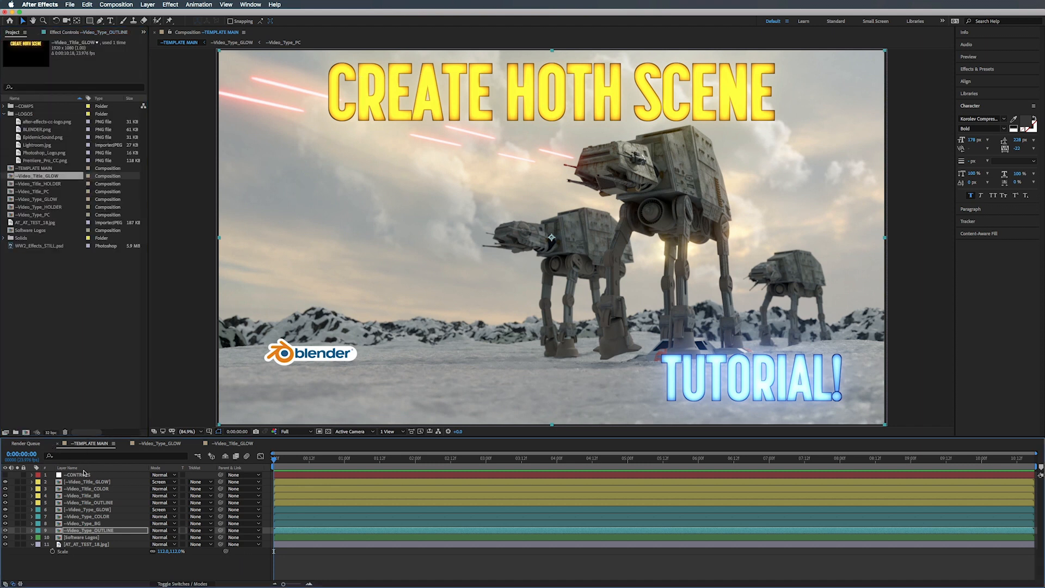
click(83, 474)
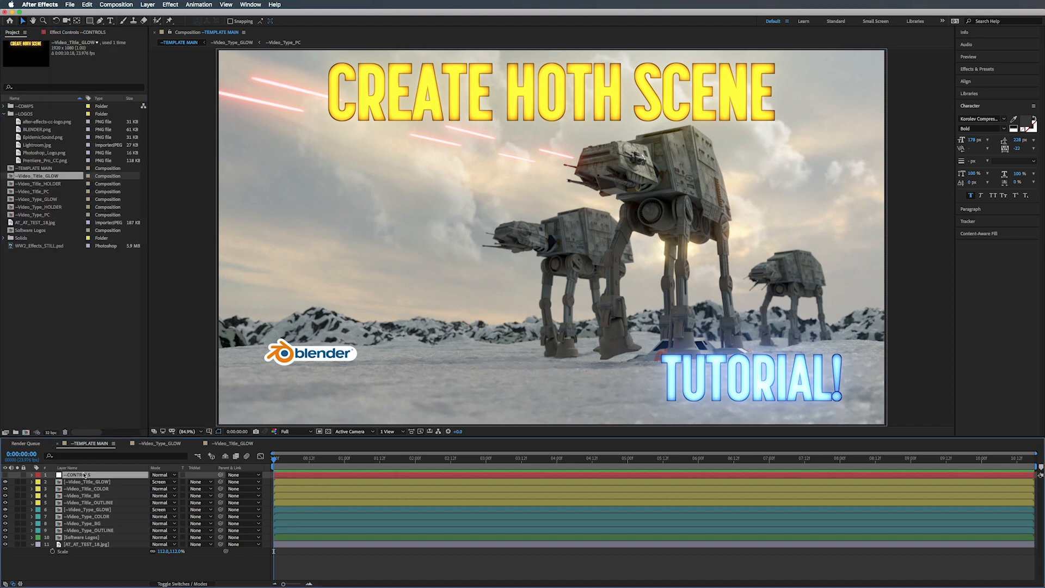
click(52, 34)
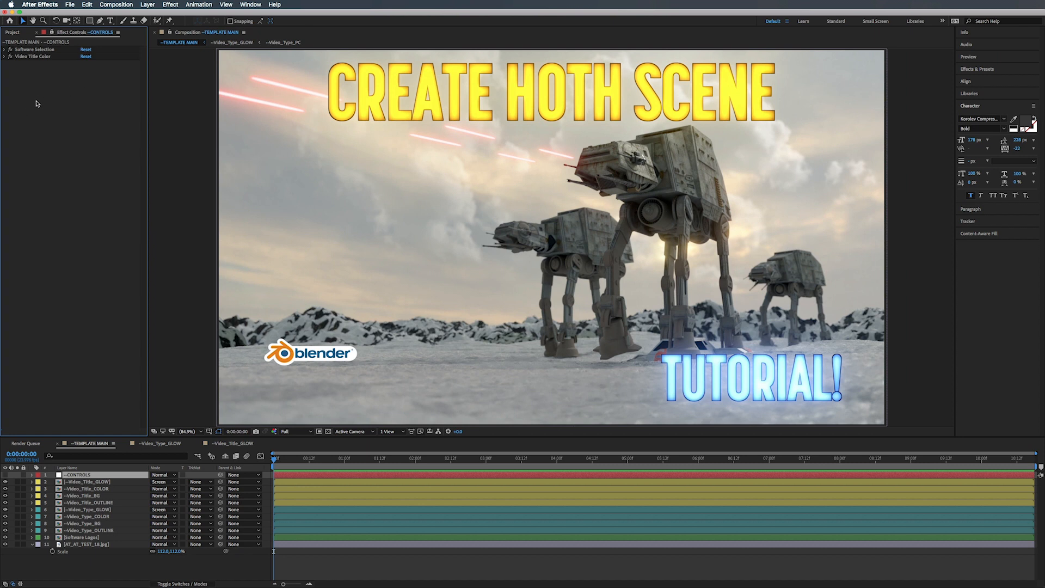
key(ctrl+space)
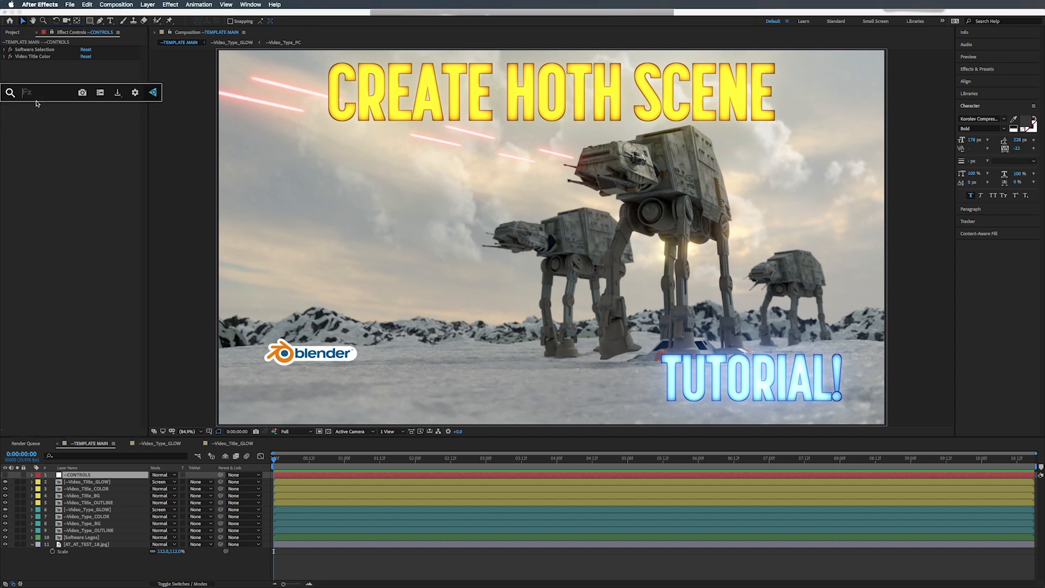
text(color)
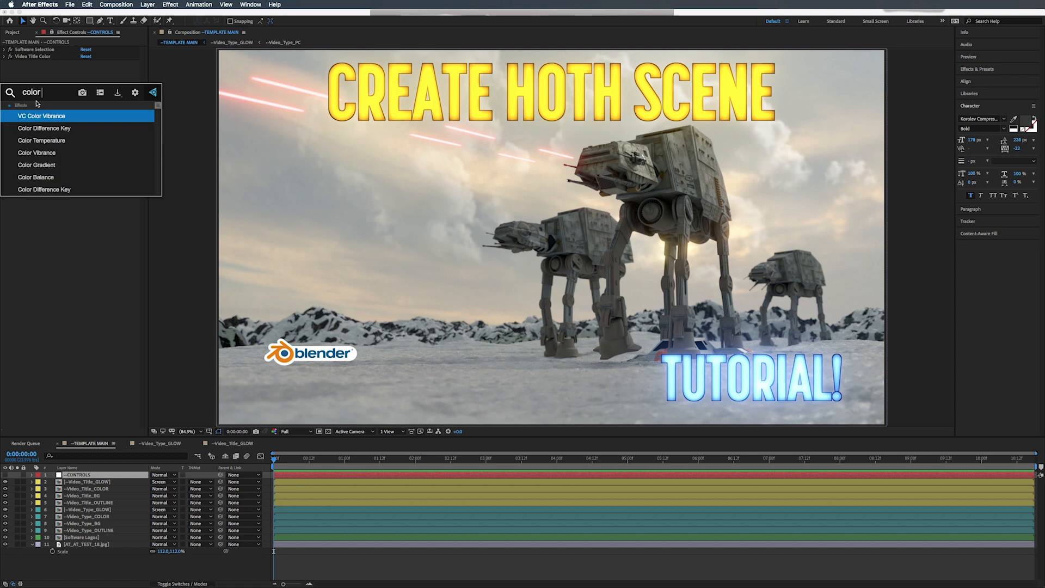
text( co)
key(Return)
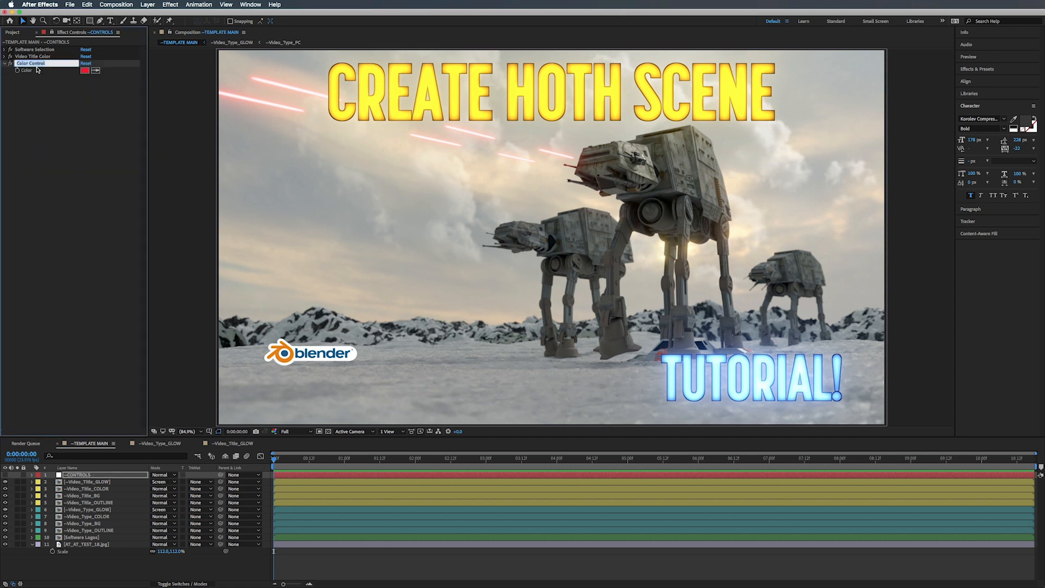
Rename the new Color Control effect as Video Type Color.
text(Video Type COlO)
key(BackSpace)
key(BackSpace)
key(BackSpace)
text(lor)
key(Return)
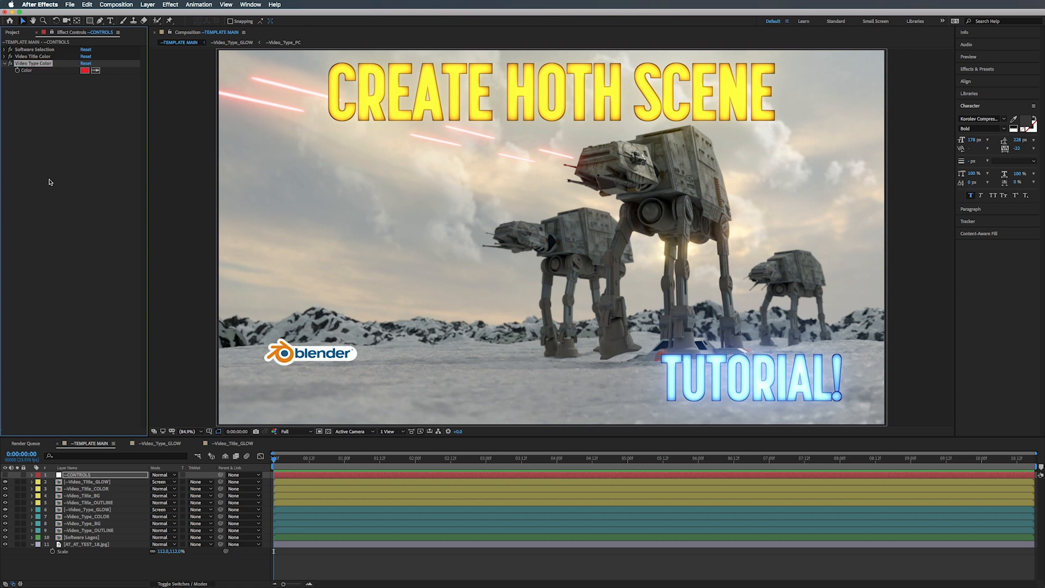
Duplicate the Video Type Color control on the --CONTROLS layer and rename the copy as Outline Color.
key(ctrl+space)
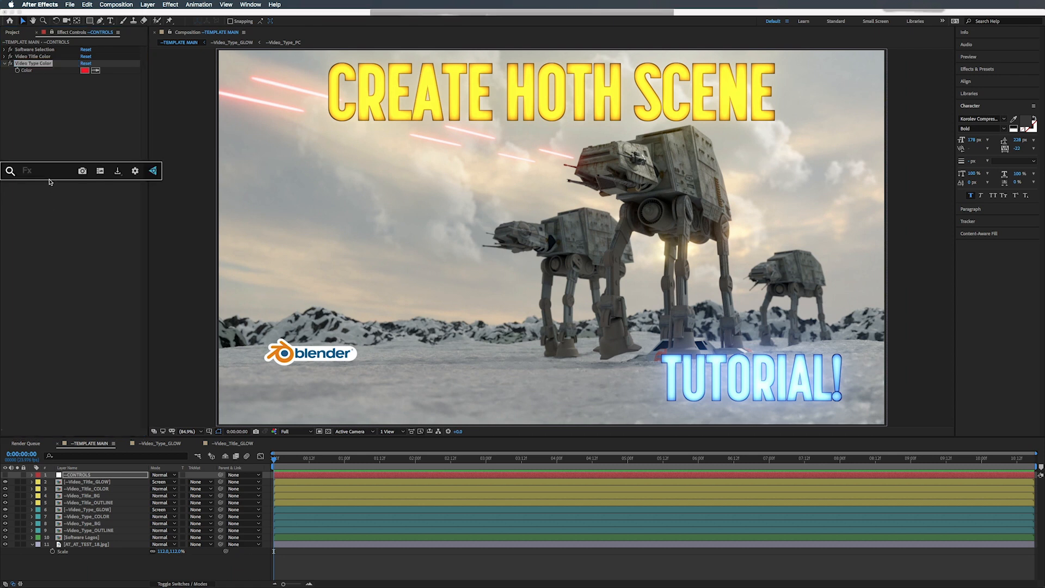
click(43, 66)
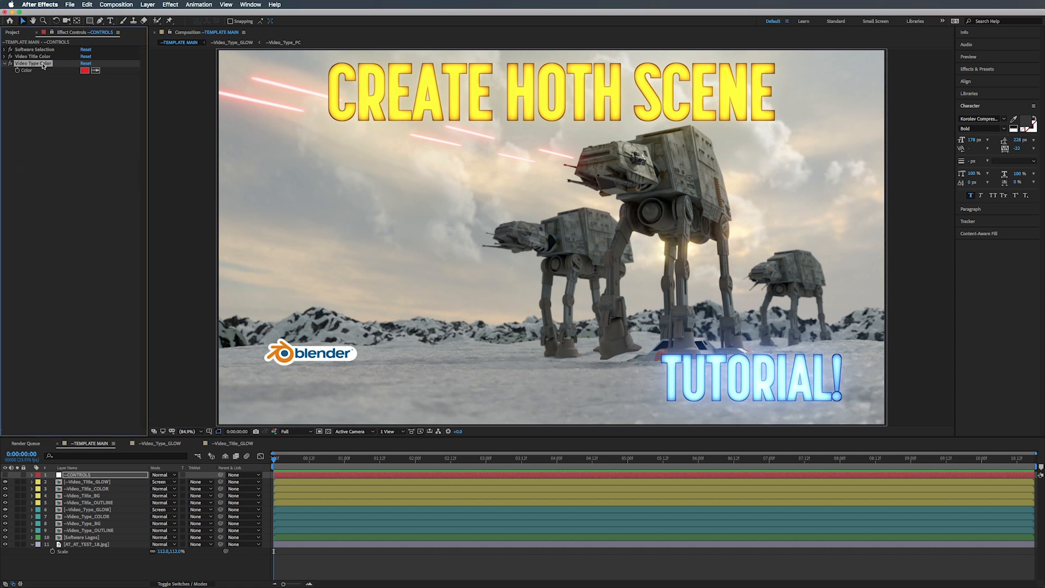
key(super+d)
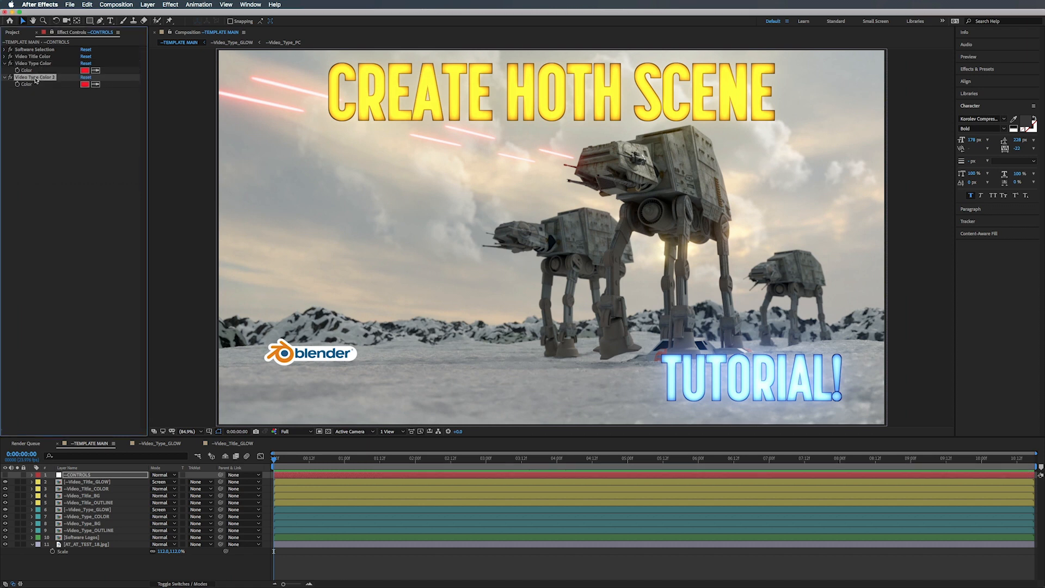
key(BackSpace)
text(Outline Color)
key(Return)
key(Return)
key(BackSpace)
text(olor)
key(Return)
Duplicate the Outline Color control and rename the copy as Text Fill.
key(super+d)
click(45, 145)
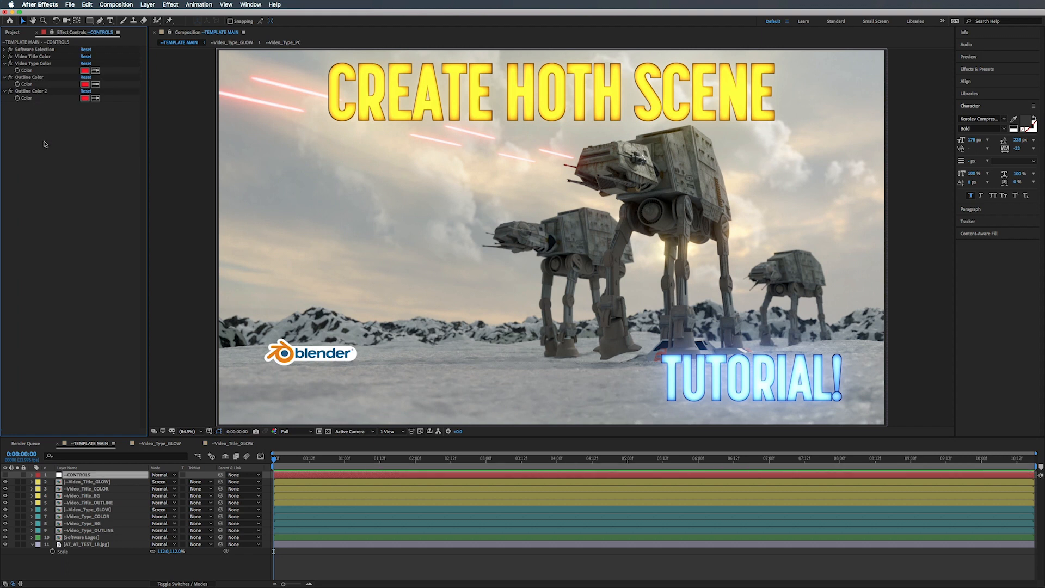
click(37, 91)
key(Return)
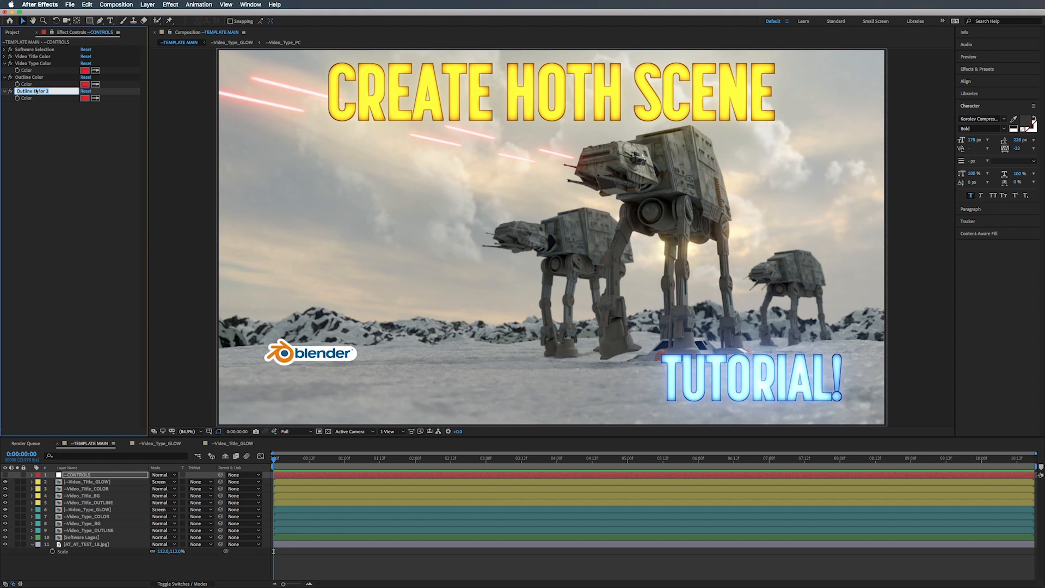
text(Text Fill)
key(Return)
Add a Checkbox Control effect to the --CONTROLS layer and duplicate it.
key(ctrl+space)
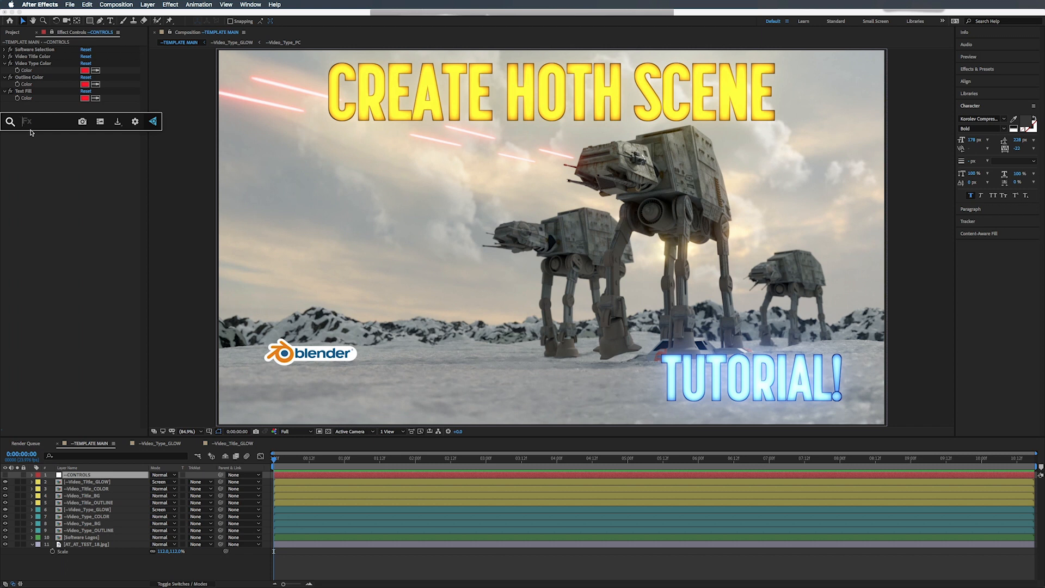
text(check)
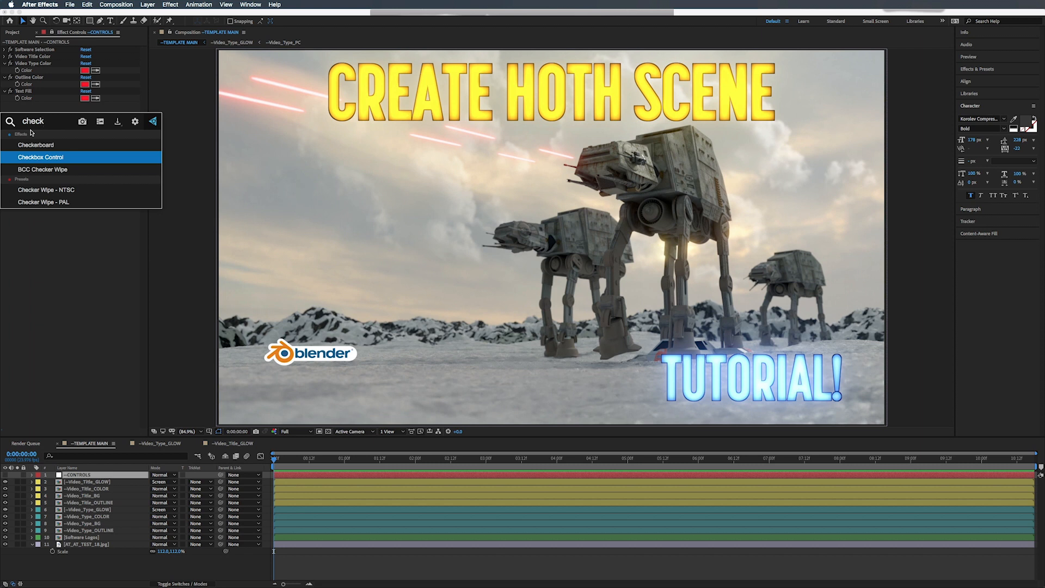
key(Return)
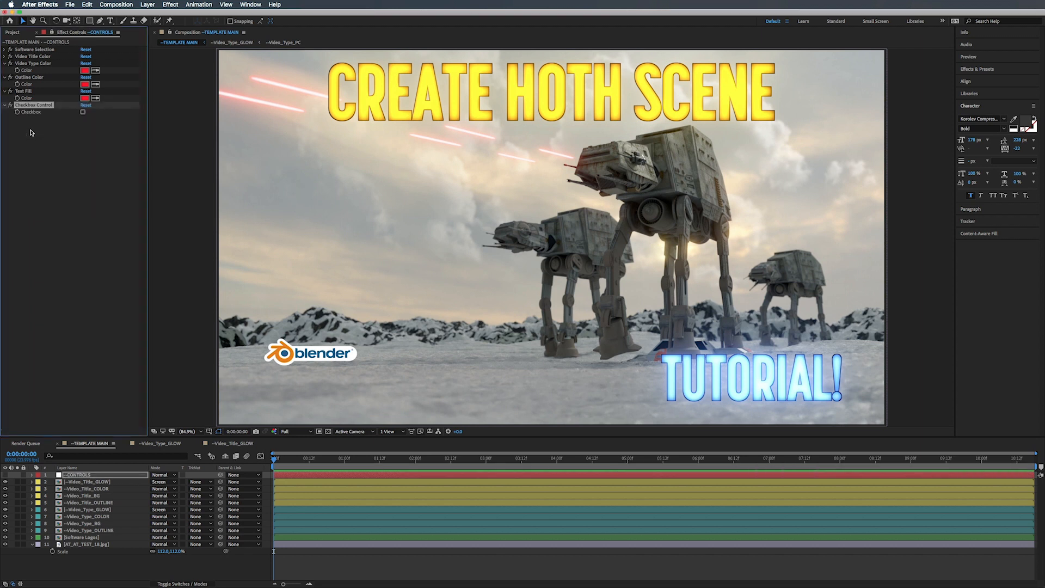
key(super+d)
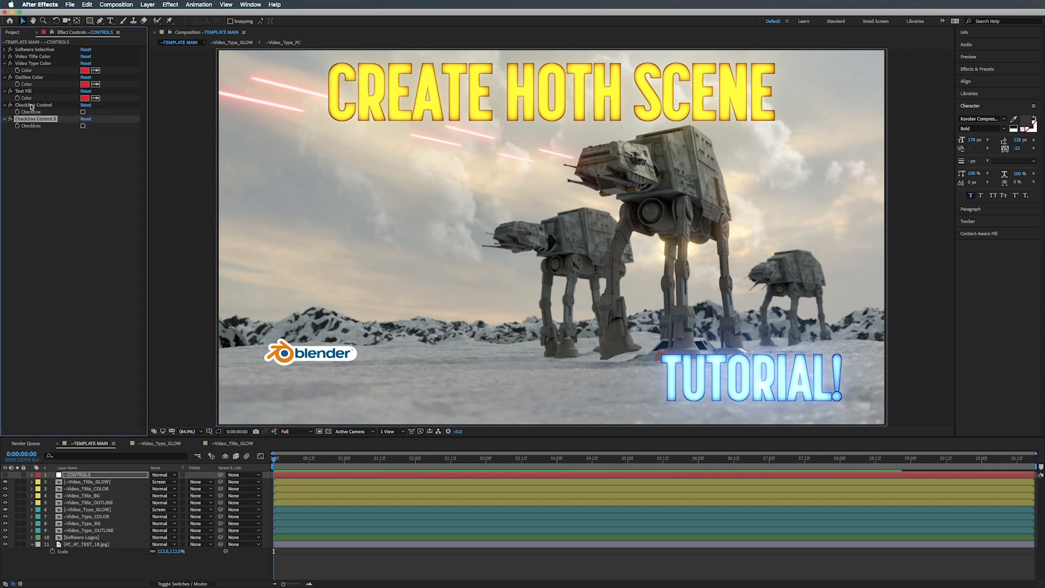
Rename the first Checkbox Control effect as Video Title Visibility.
click(32, 107)
key(Return)
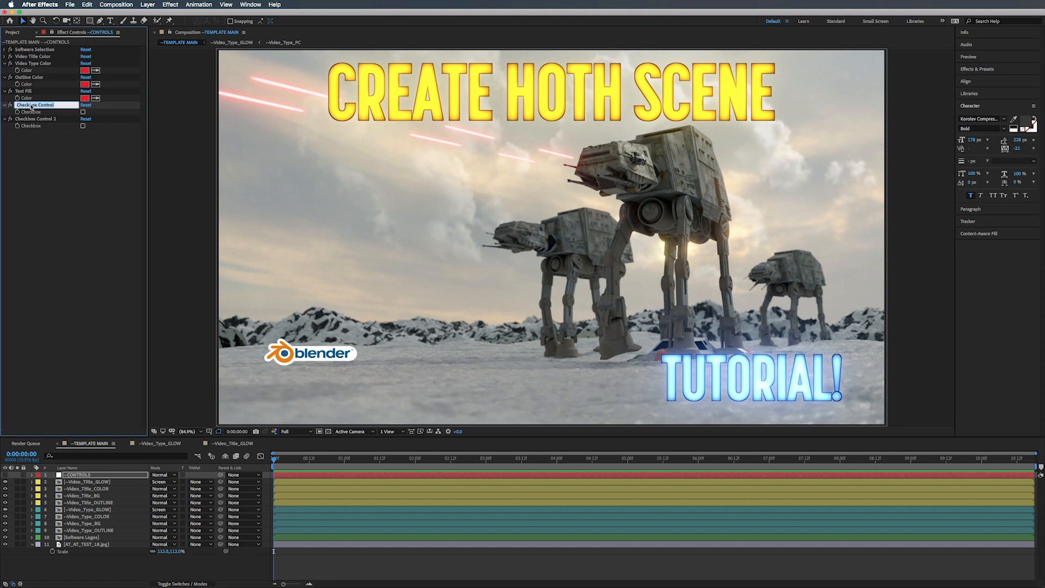
text(Video Title Visibility)
key(Return)
Rename the second Checkbox Control effect as Video Type Visibility, reusing the first checkbox's copied name.
key(Return)
key(super+c)
click(36, 119)
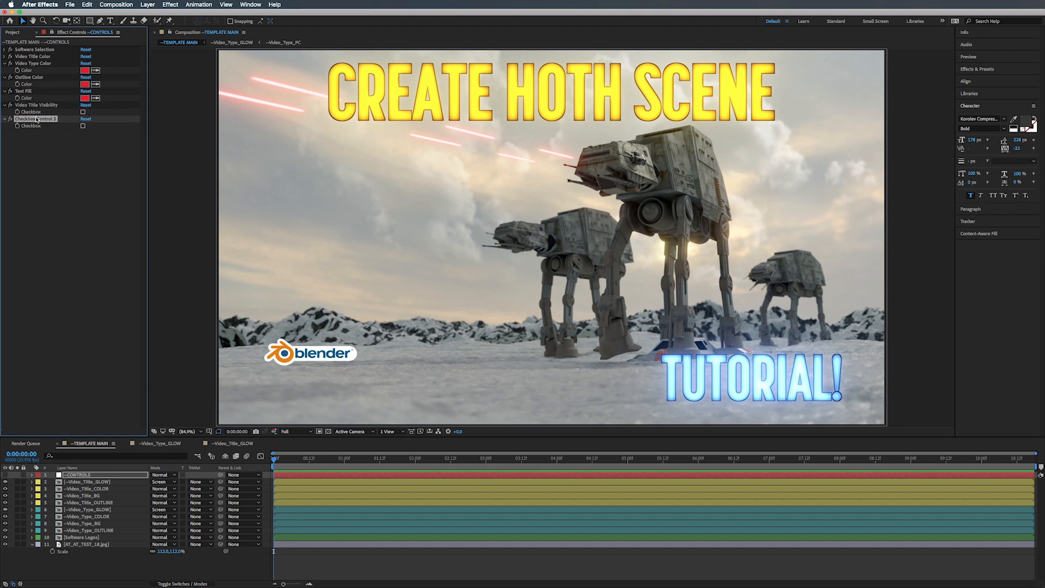
key(Return)
key(super+v)
key(BackSpace)
key(BackSpace)
key(BackSpace)
key(BackSpace)
key(BackSpace)
key(BackSpace)
text(Type)
key(Return)
Link the VC Color Vibrance color on the --Video_Type_COLOR layer to the Video Type Color control with an expression.
click(88, 515)
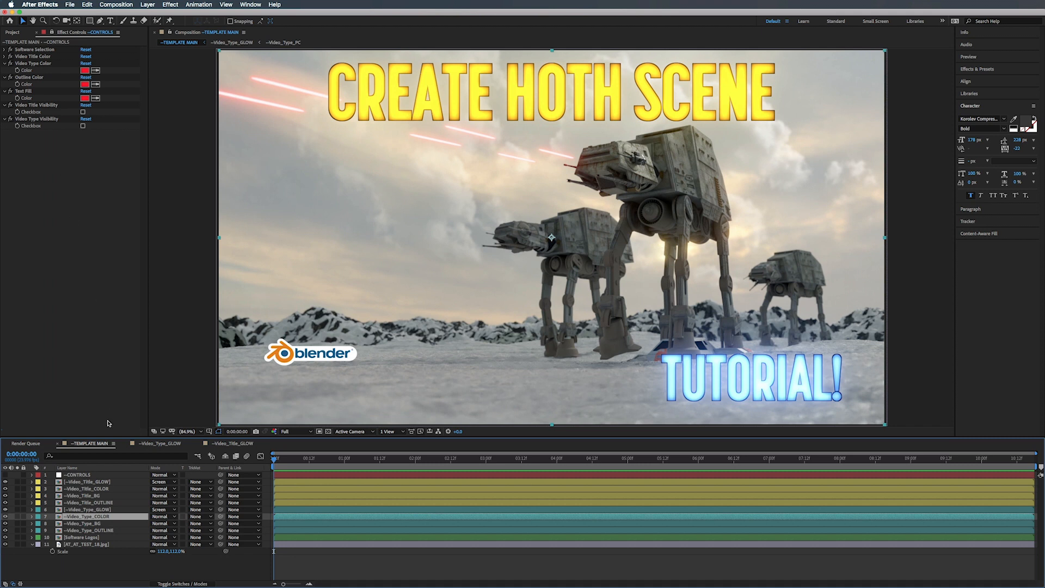
key(e)
alt+click(59, 537)
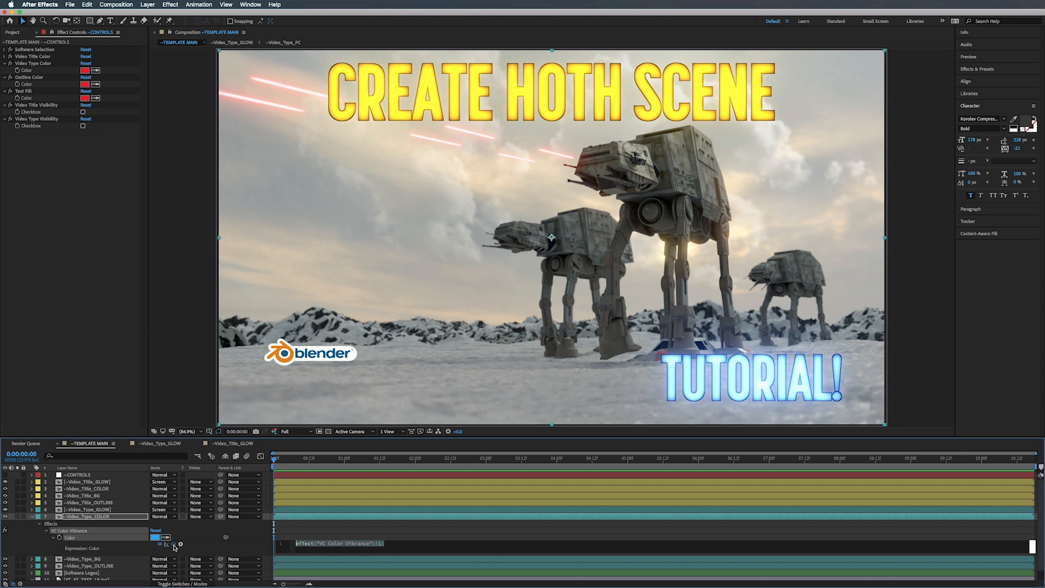
drag(174, 545, 26, 70)
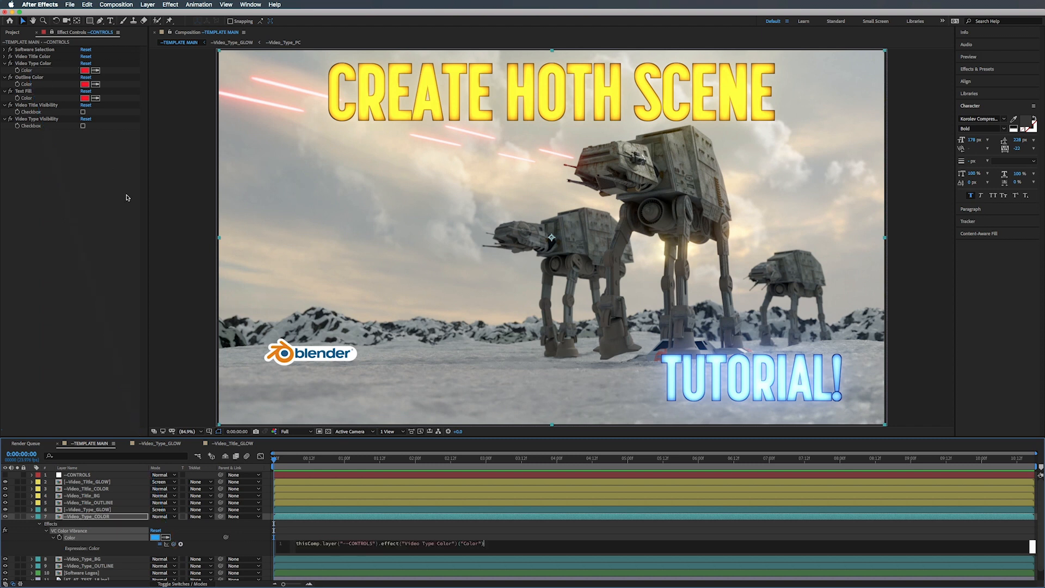
Open the --Video_Type_GLOW precomp and link its VC Color Vibrance color to the Video Type Color control on --CONTROLS.
click(108, 511)
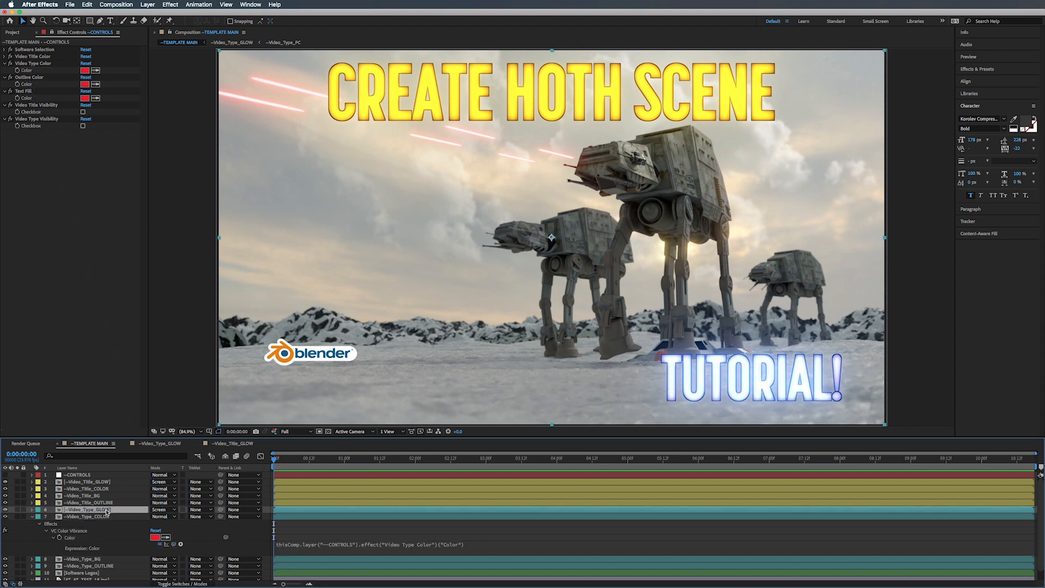
double_click(107, 511)
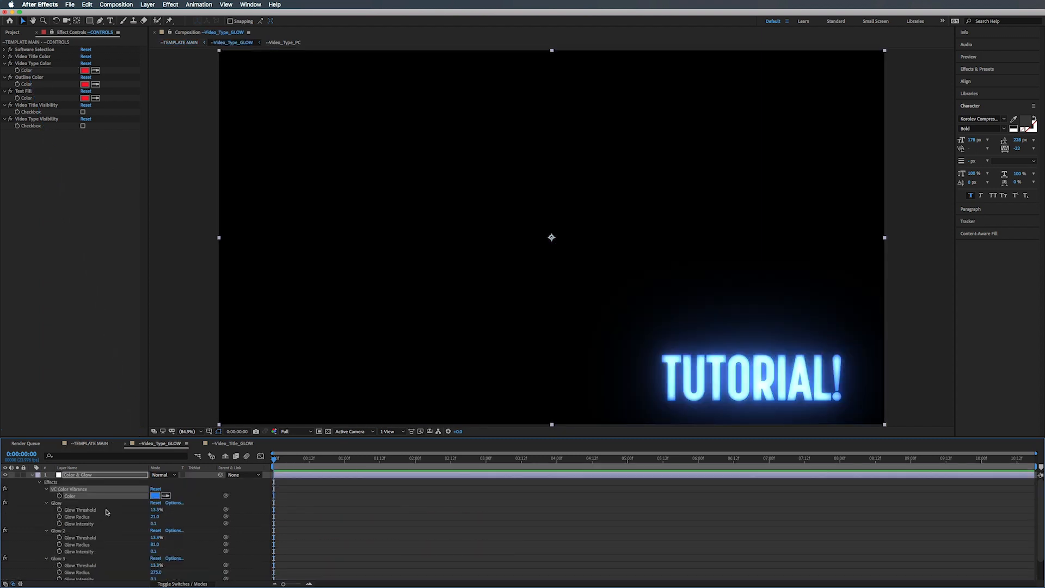
click(60, 497)
click(60, 496)
alt+click(60, 497)
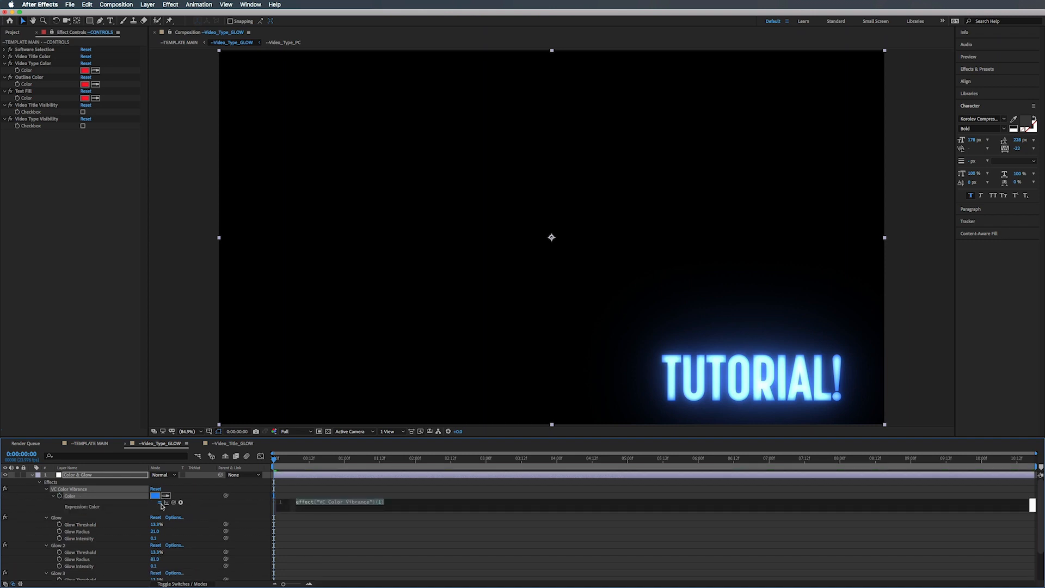
drag(173, 503, 33, 71)
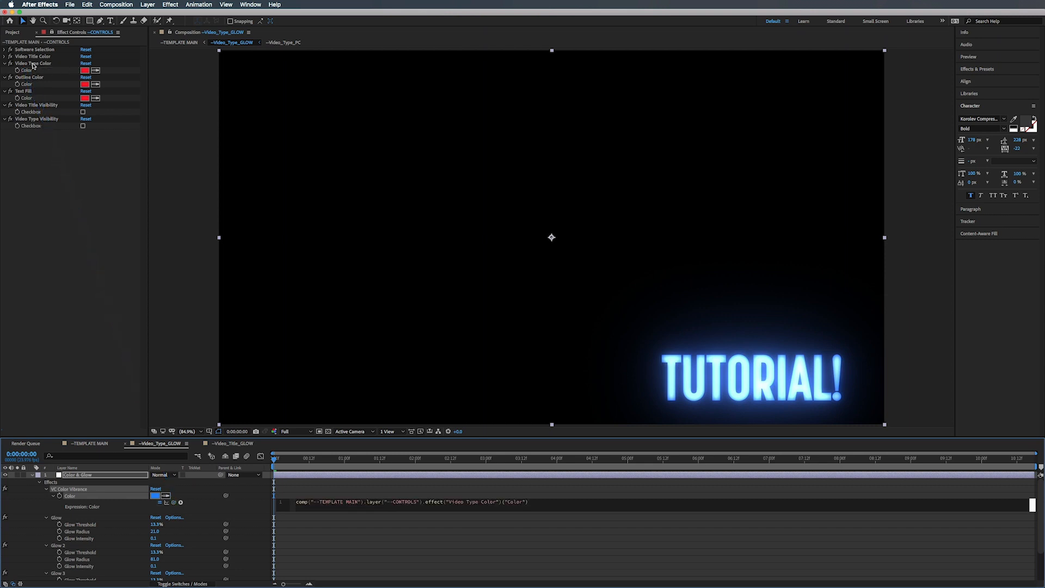
Set the Video Type Color control to blue and return to the --TEMPLATE MAIN composition.
click(84, 70)
click(242, 67)
drag(242, 67, 247, 42)
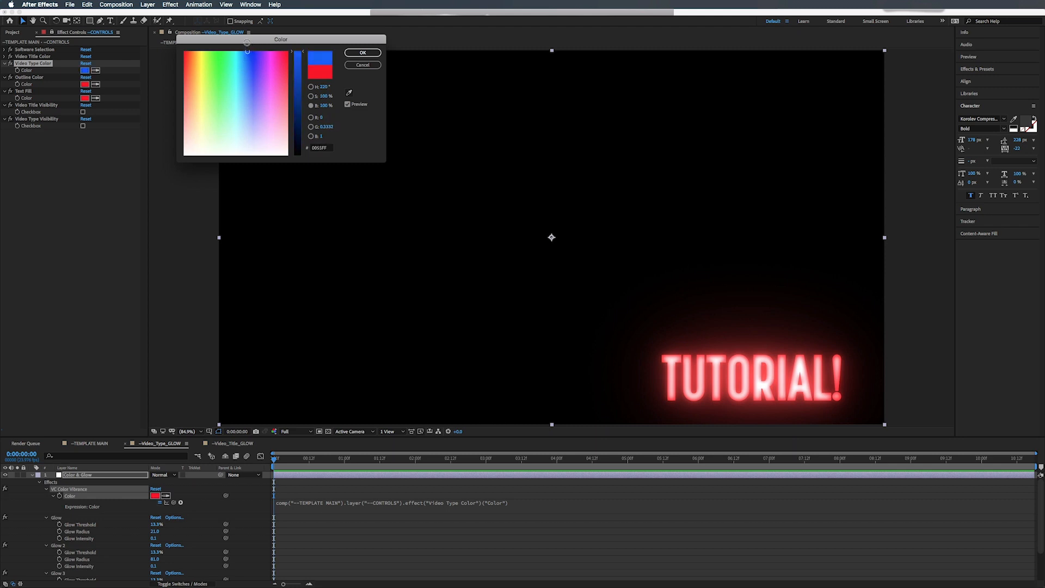
click(362, 53)
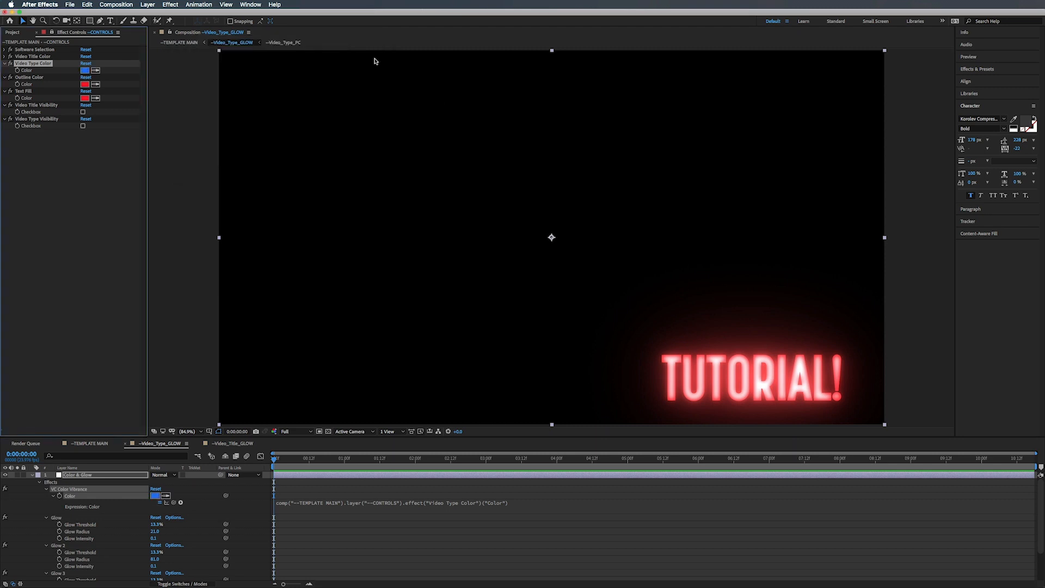
click(87, 443)
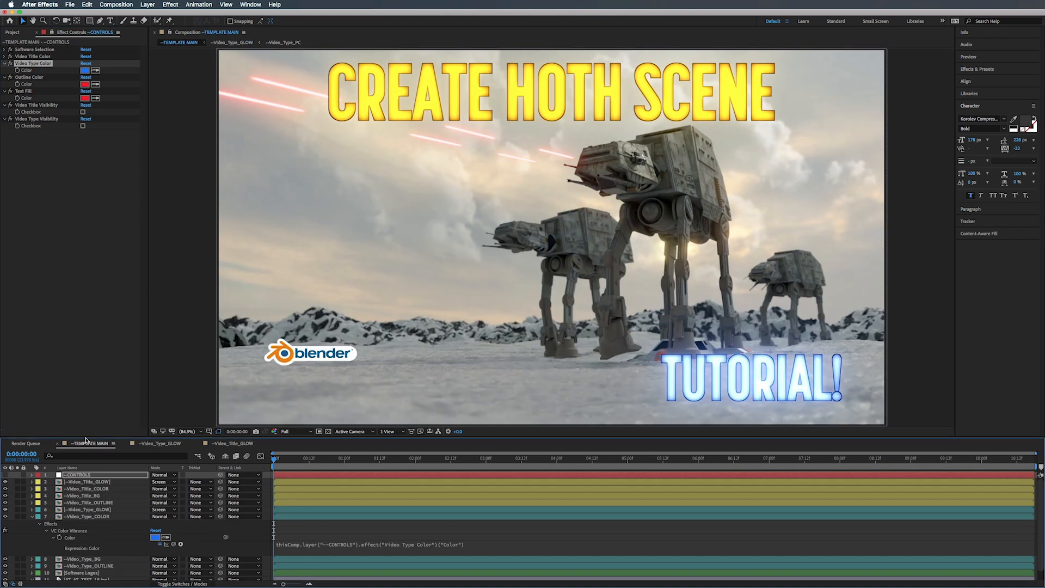
Try a cyan color on the Video Type Color control to test the linked text and glow.
click(85, 71)
mouse_move(225, 76)
mouse_down()
mouse_move(241, 35)
mouse_move(229, 35)
mouse_up()
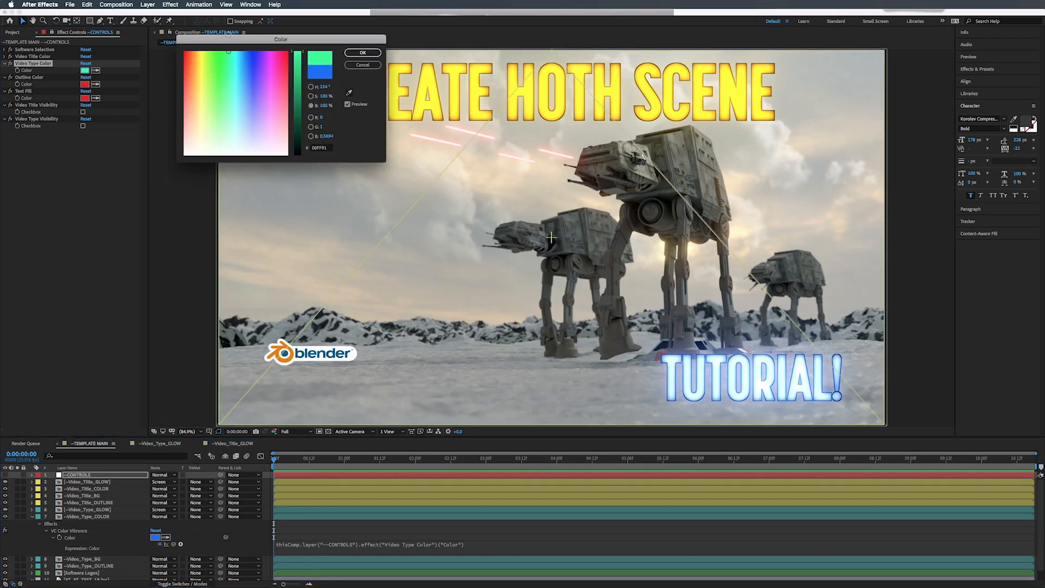
click(363, 53)
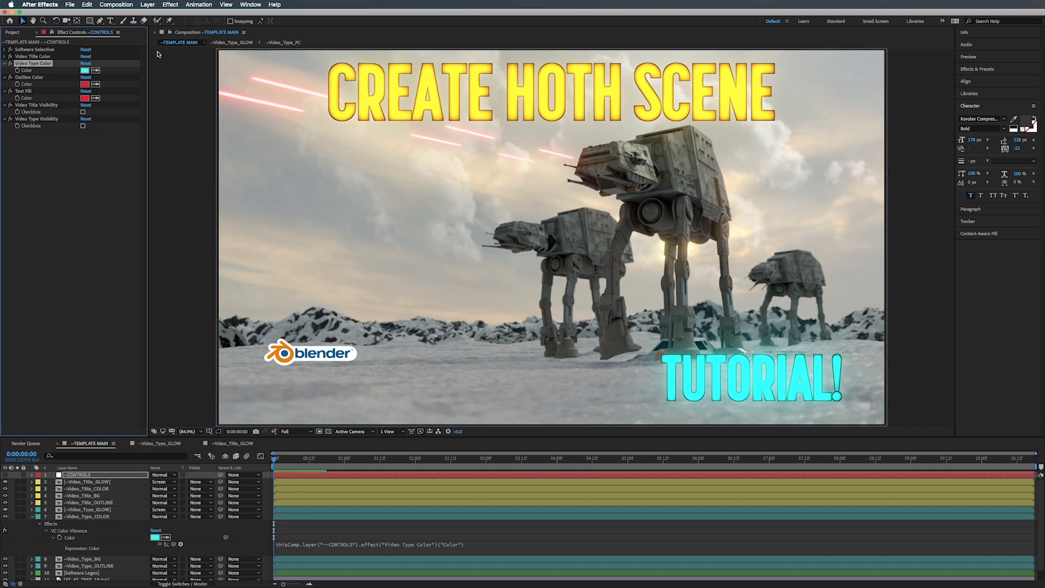
Set the Video Type Color control back to blue and collapse the effect.
click(90, 73)
drag(235, 48, 245, 47)
click(363, 52)
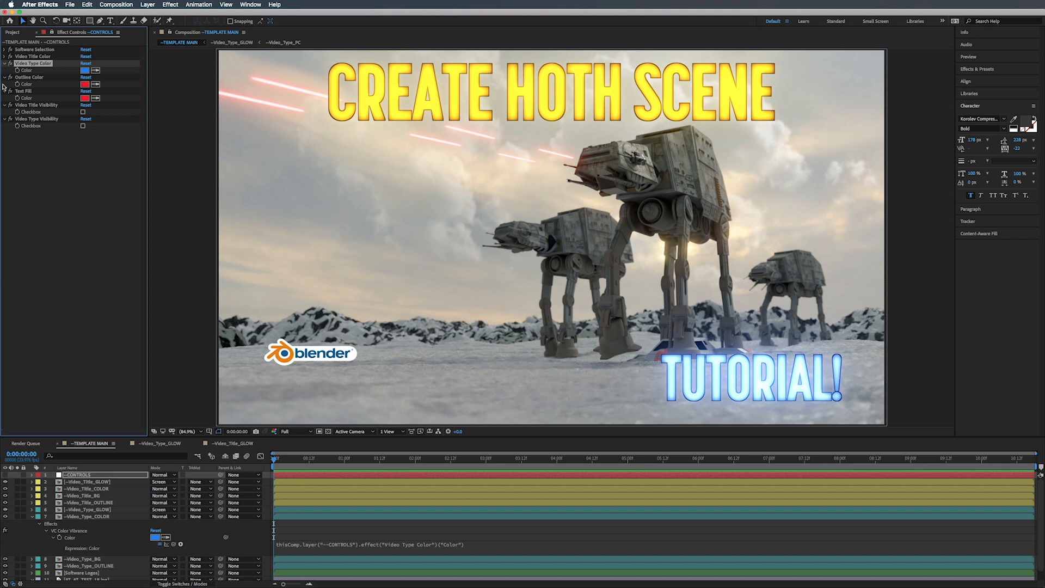
click(5, 64)
Link the Fill color on the --Video_Type_OUTLINE layer to the Outline Color control with an expression.
click(35, 71)
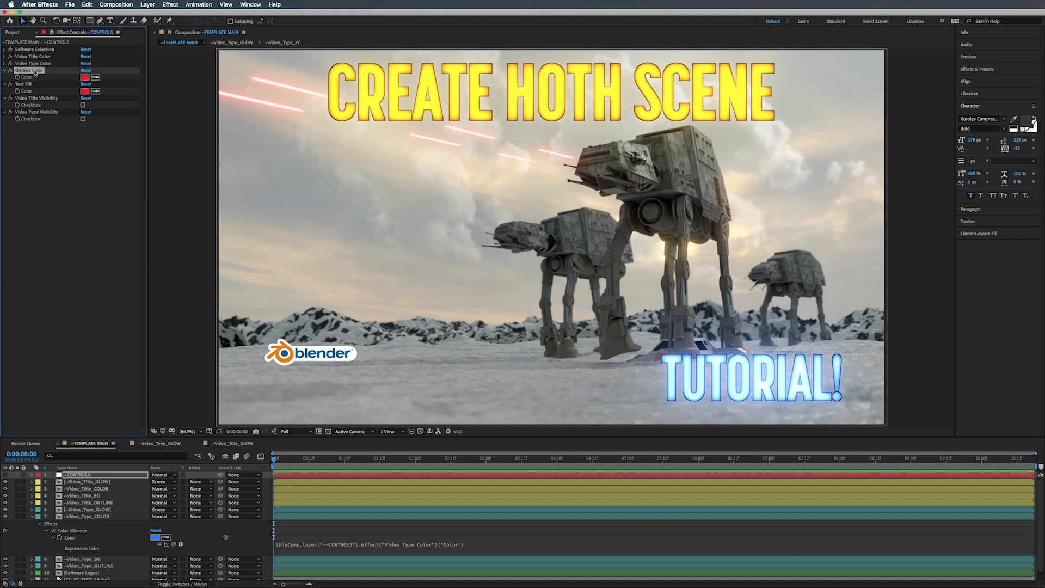
click(31, 516)
click(94, 531)
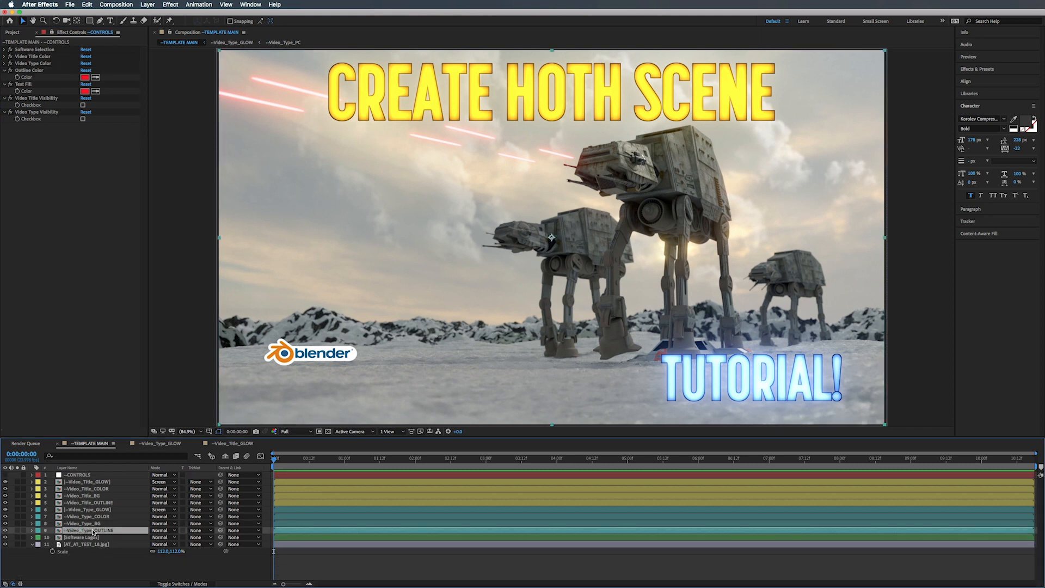
key(e)
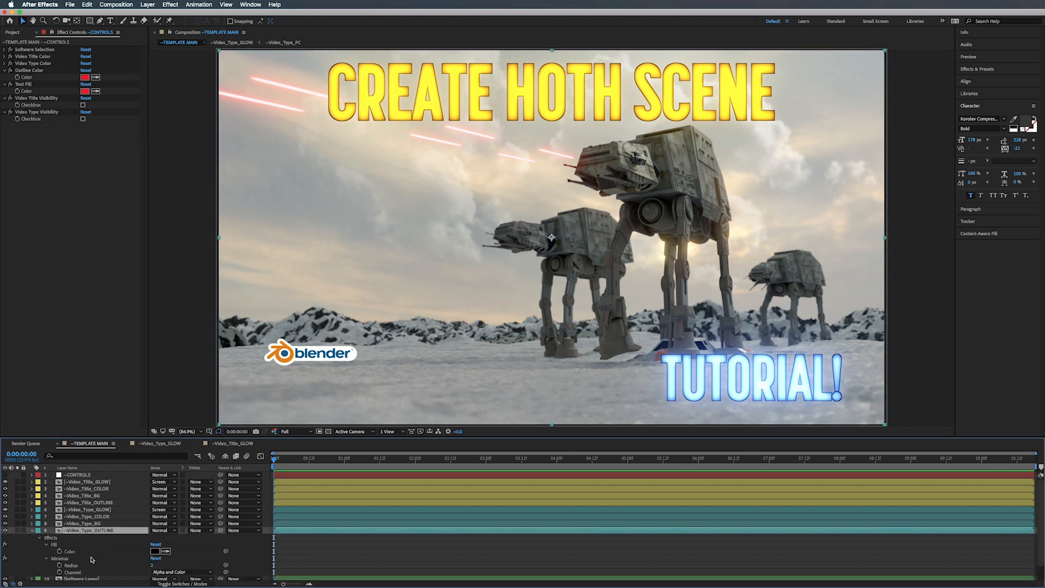
alt+click(60, 551)
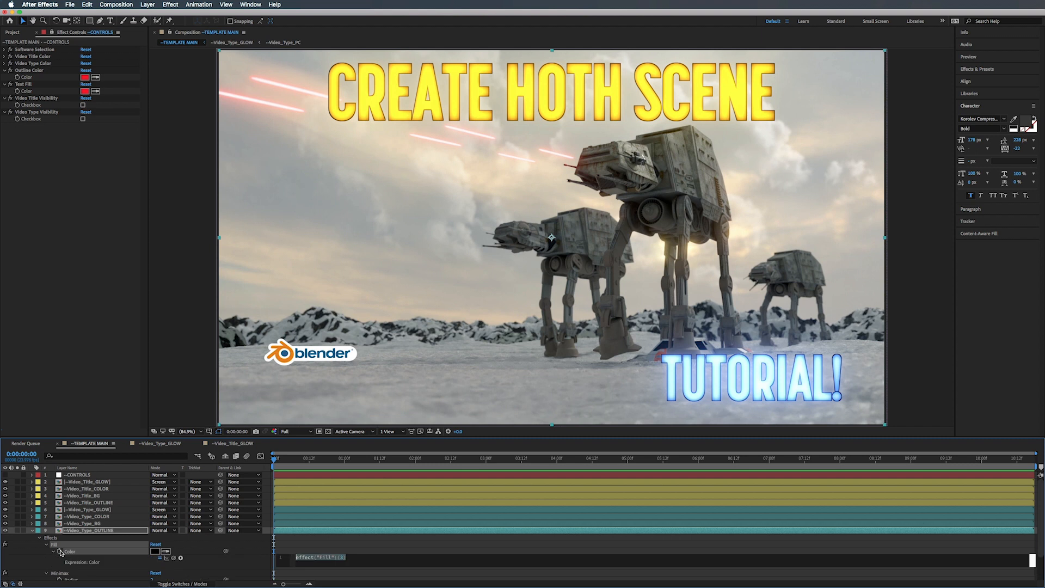
drag(171, 557, 122, 291)
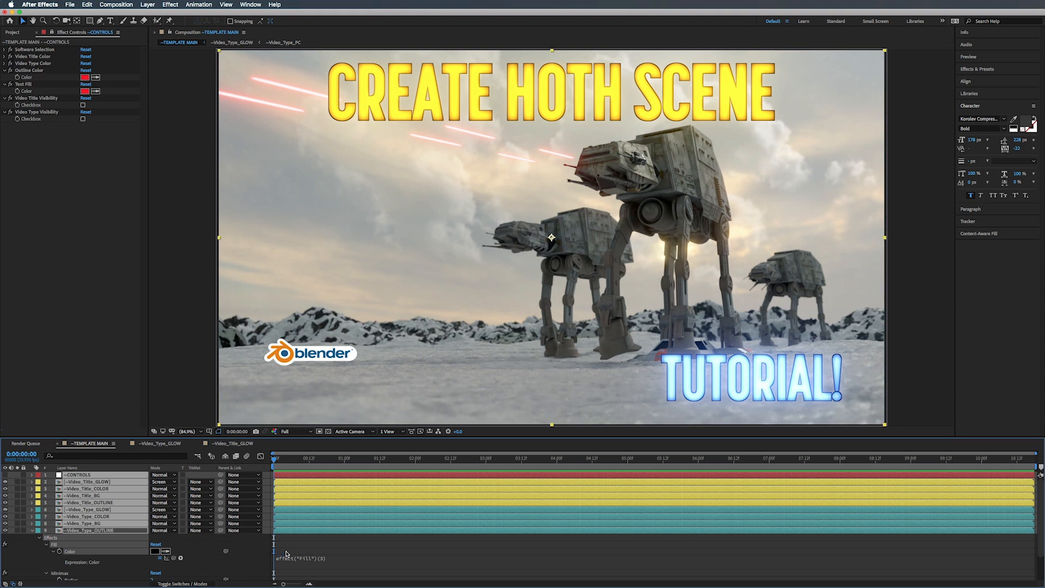
click(198, 576)
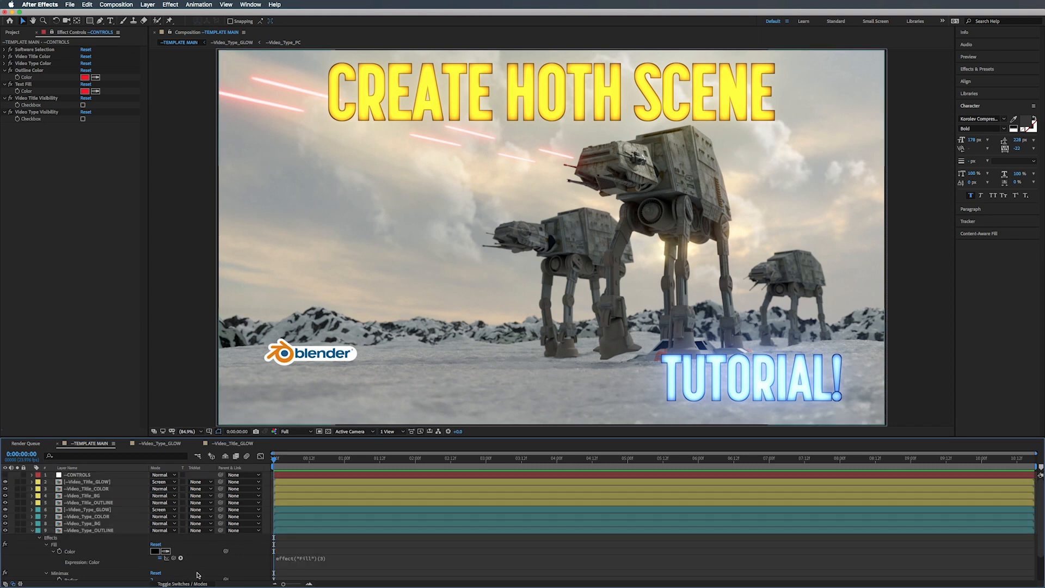
click(312, 558)
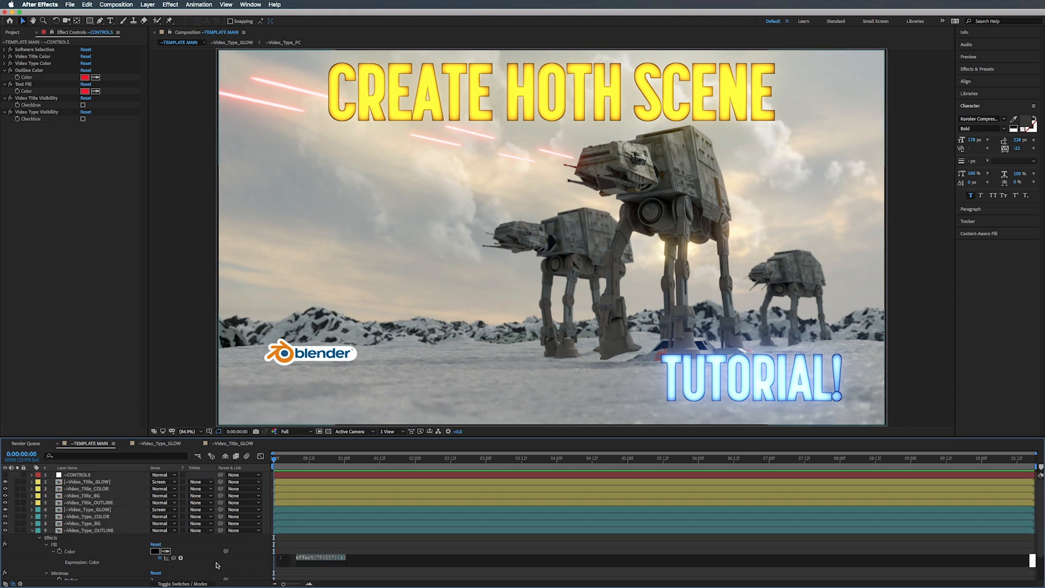
drag(173, 557, 26, 78)
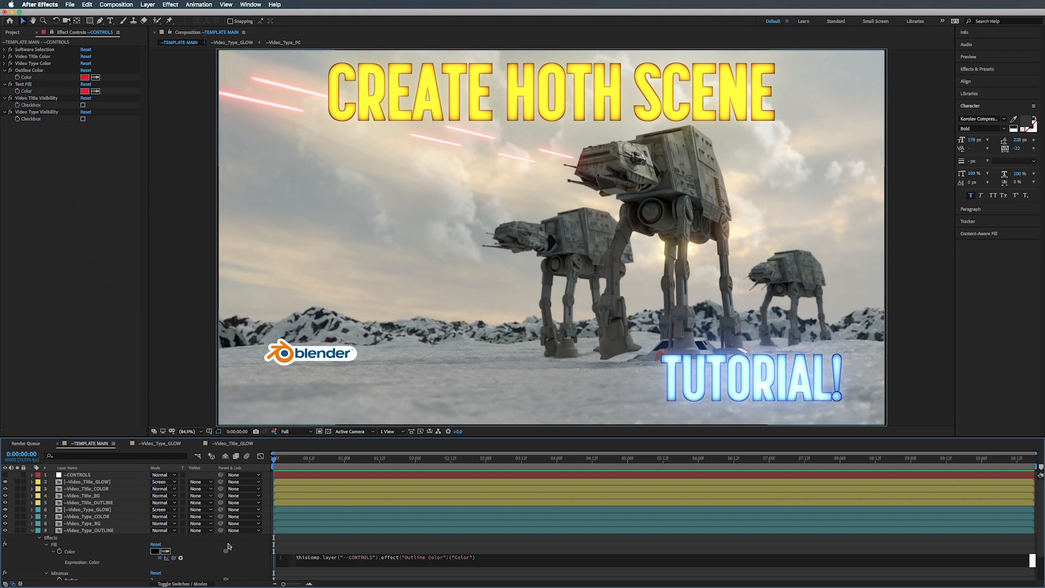
click(33, 530)
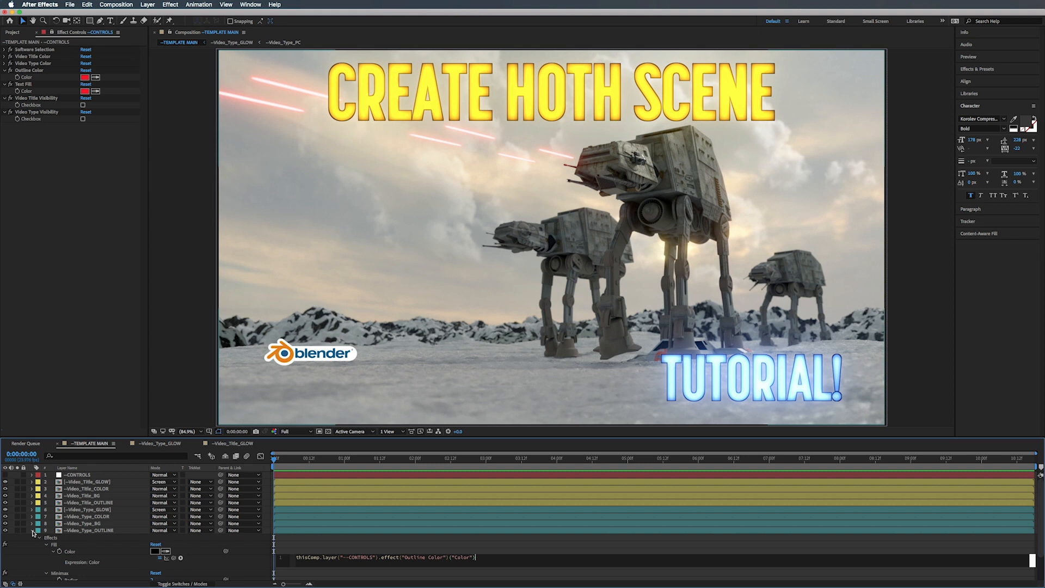
Link the Fill color on the --Video_Title_OUTLINE layer to the Outline Color control with an expression.
click(84, 503)
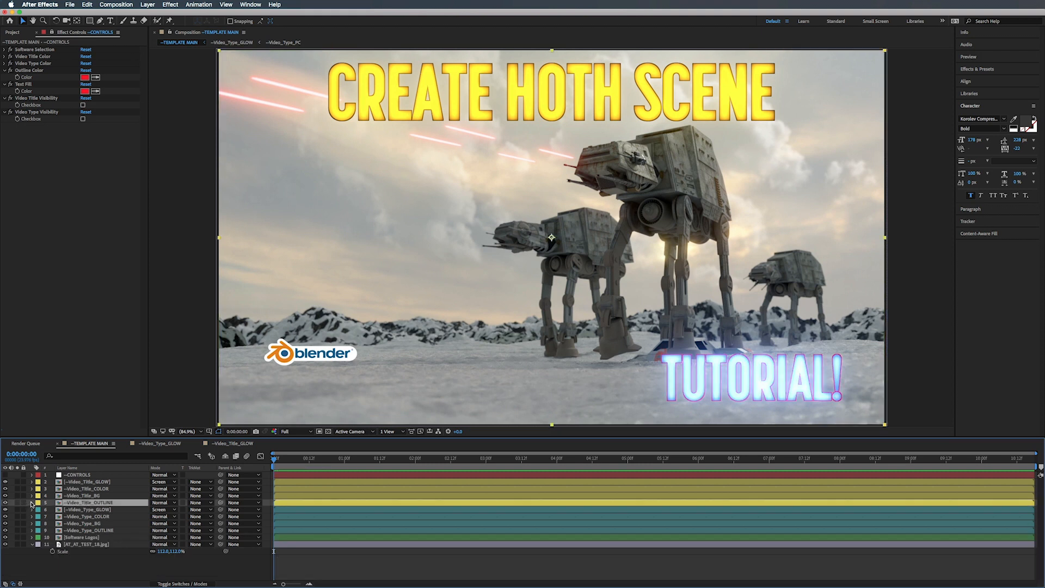
click(32, 502)
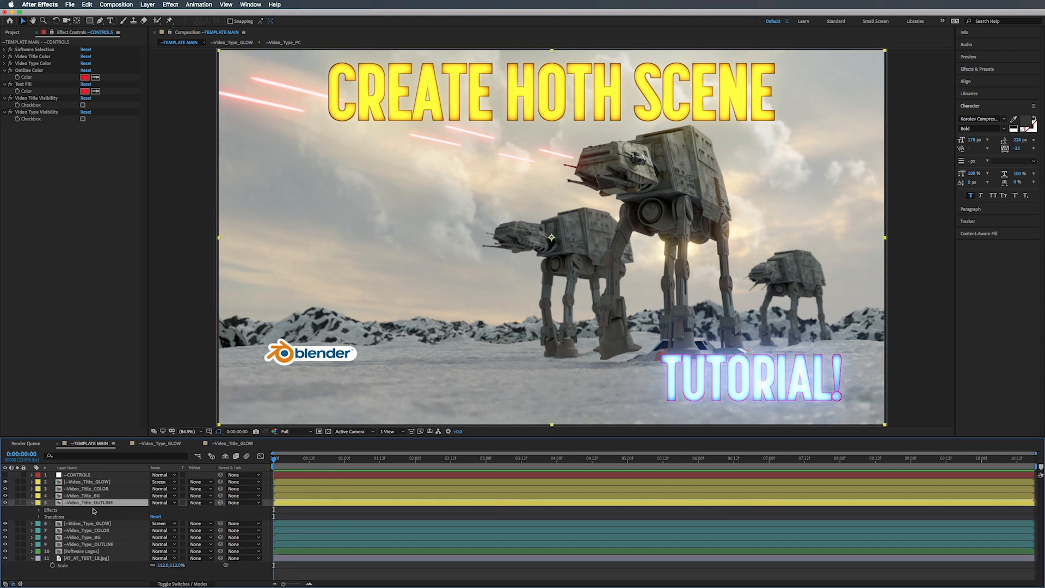
key(u)
key(u)
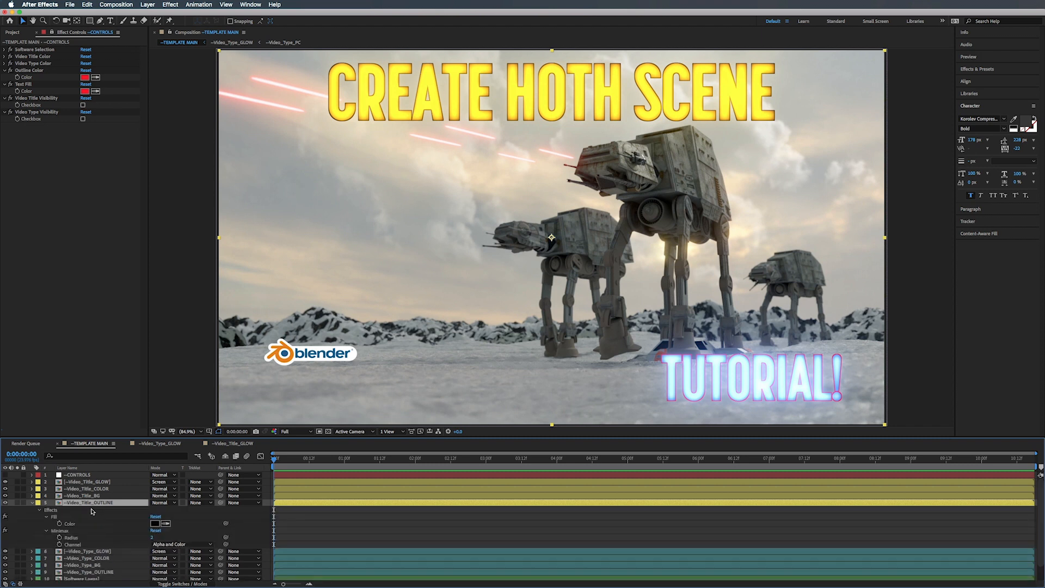
alt+click(59, 524)
drag(174, 533, 28, 79)
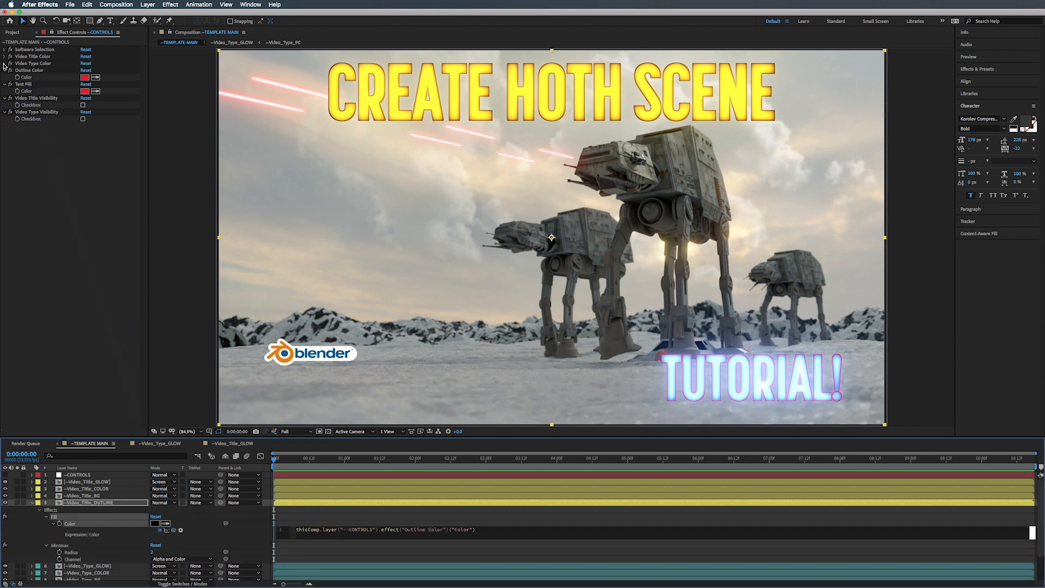
click(5, 71)
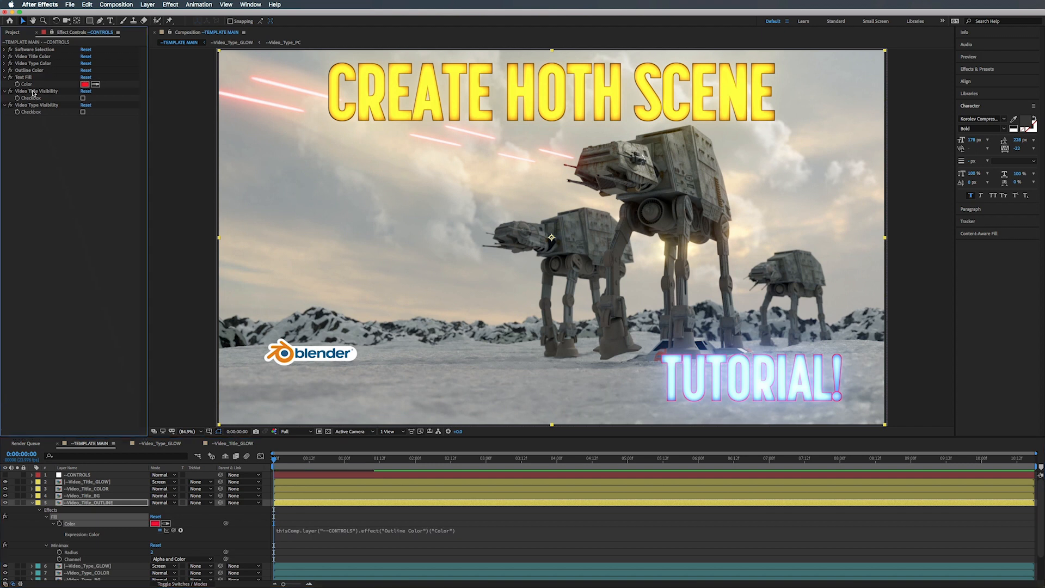
Set the Outline Color control on the --CONTROLS layer to black.
click(4, 70)
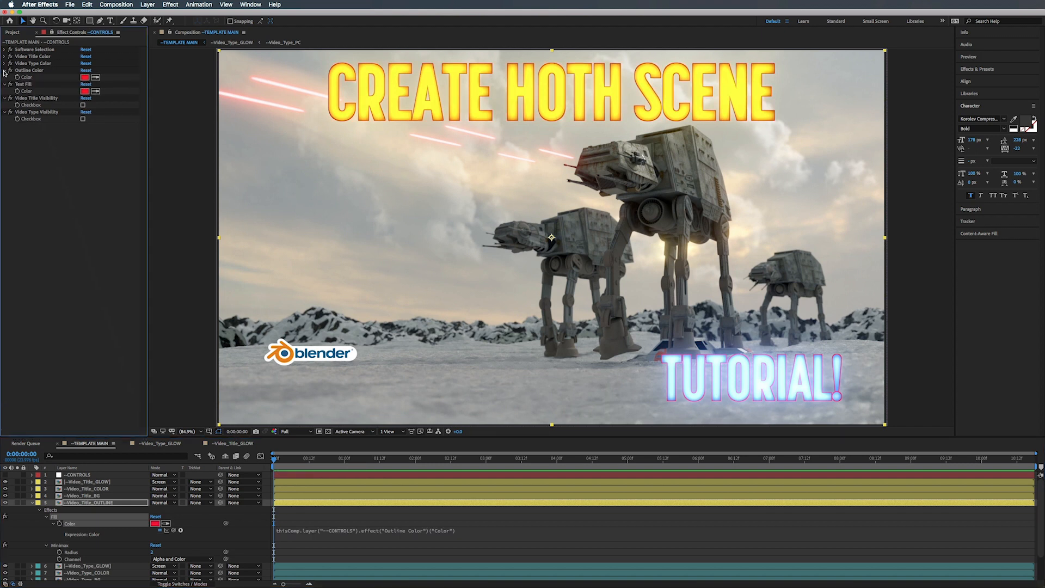
click(86, 77)
drag(325, 97, 297, 156)
click(359, 54)
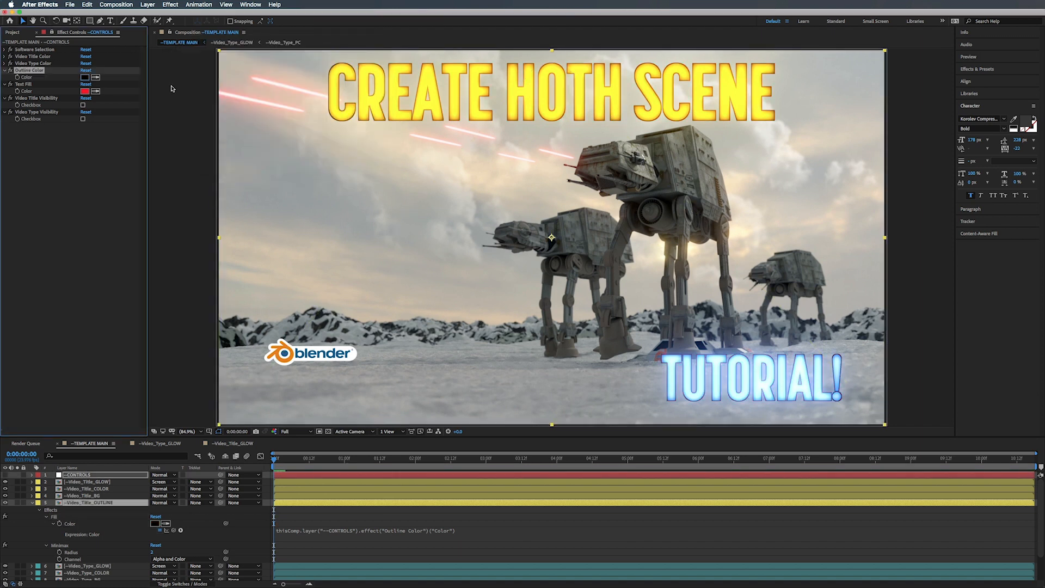
click(86, 78)
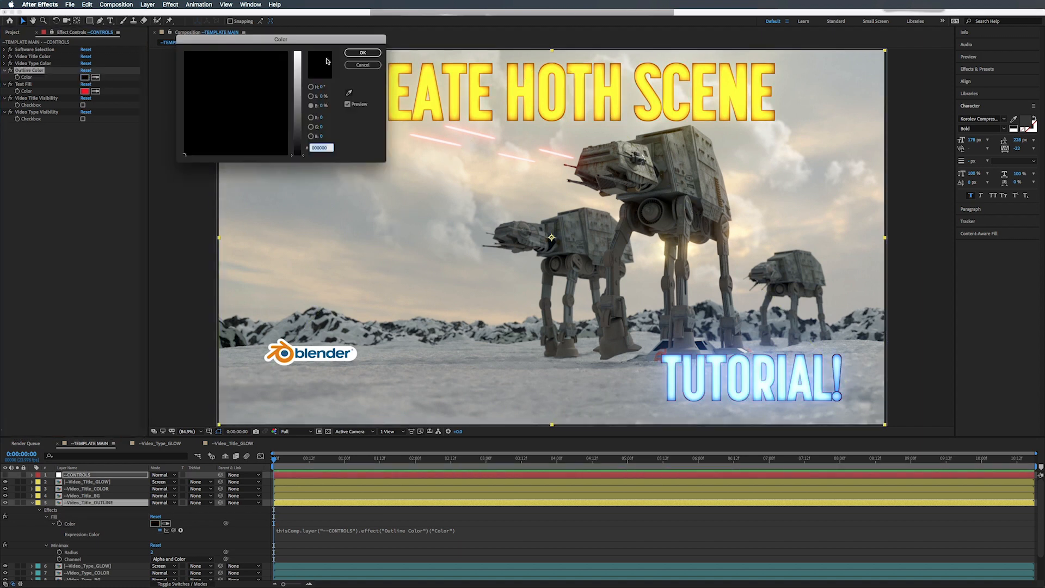
click(362, 65)
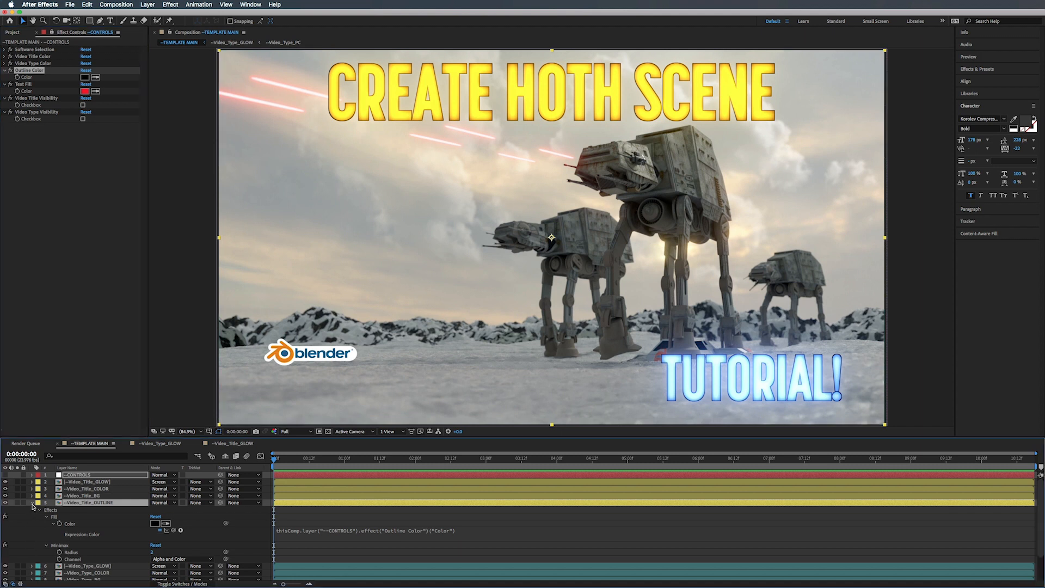
Hide the AT-AT background image layer and try white on the Outline Color control.
click(31, 502)
click(6, 545)
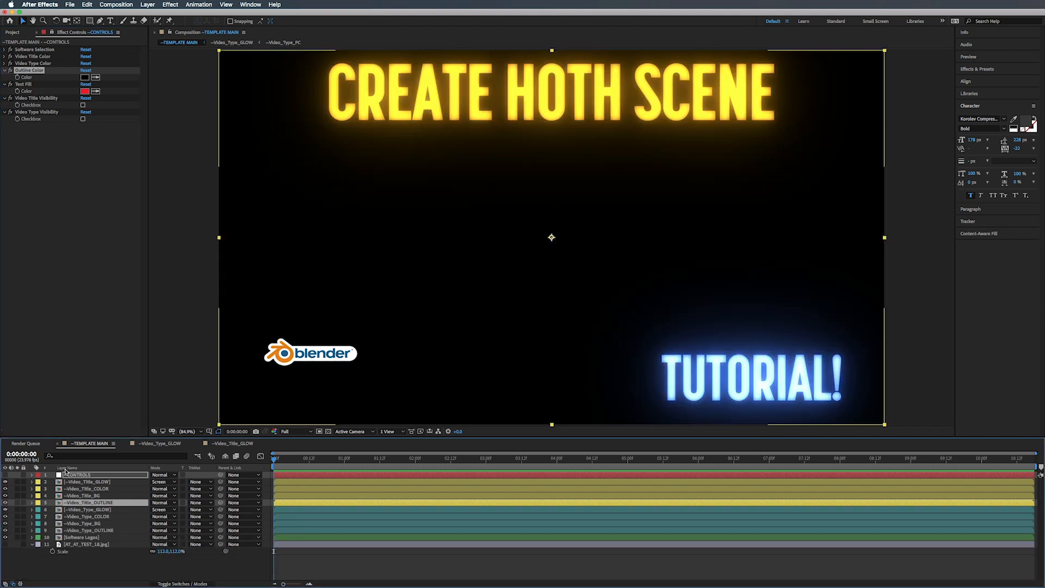
click(85, 78)
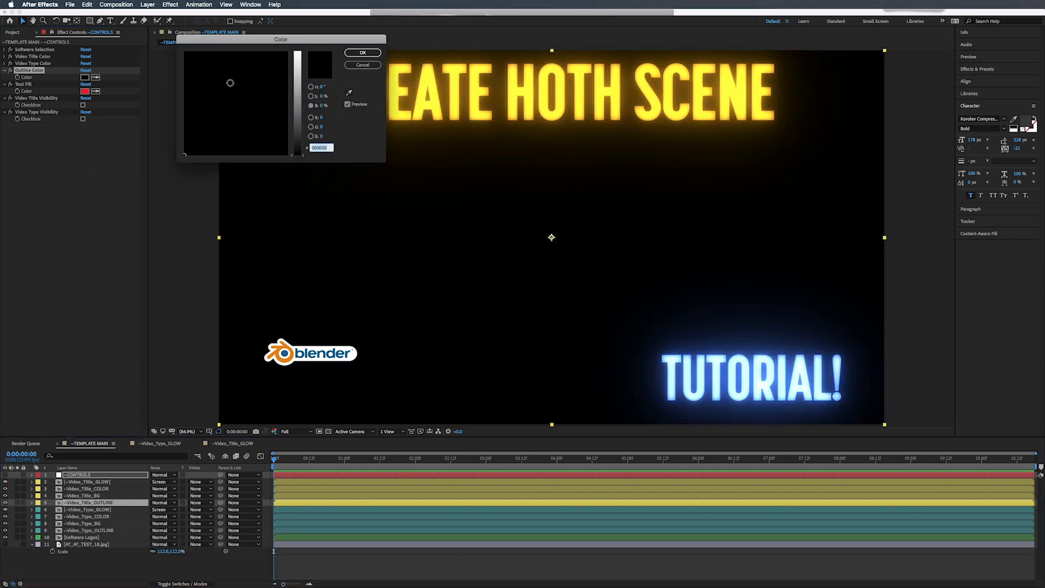
drag(297, 74, 300, 22)
click(370, 52)
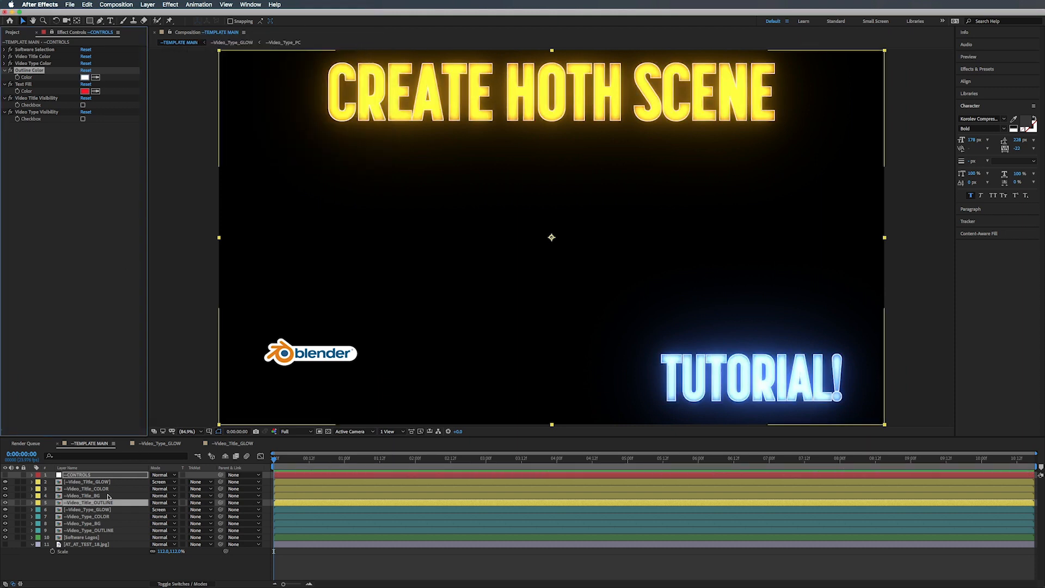
Set the Outline Color control back to black and show the AT-AT background image layer again.
click(85, 78)
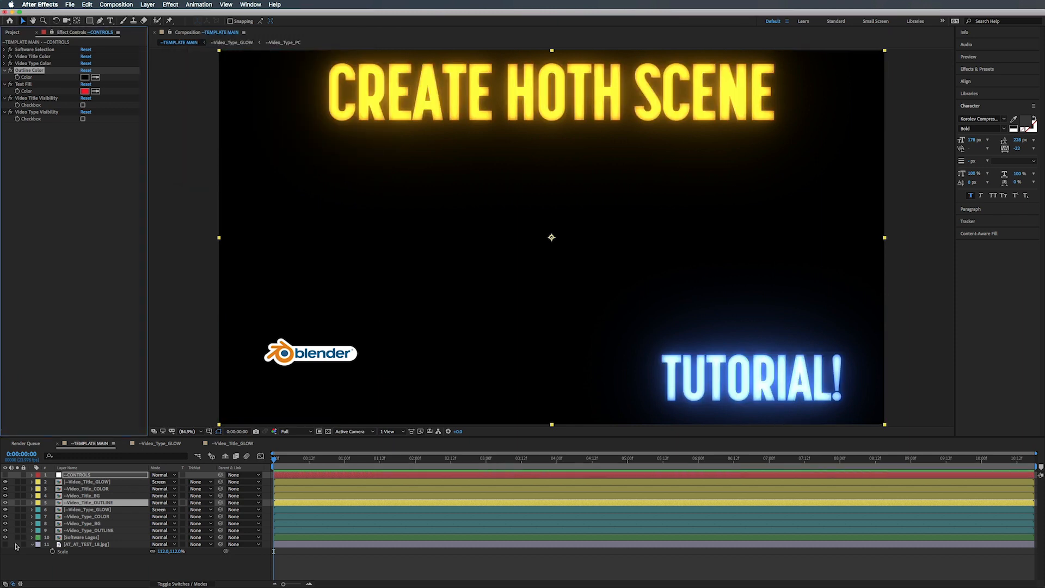
click(5, 545)
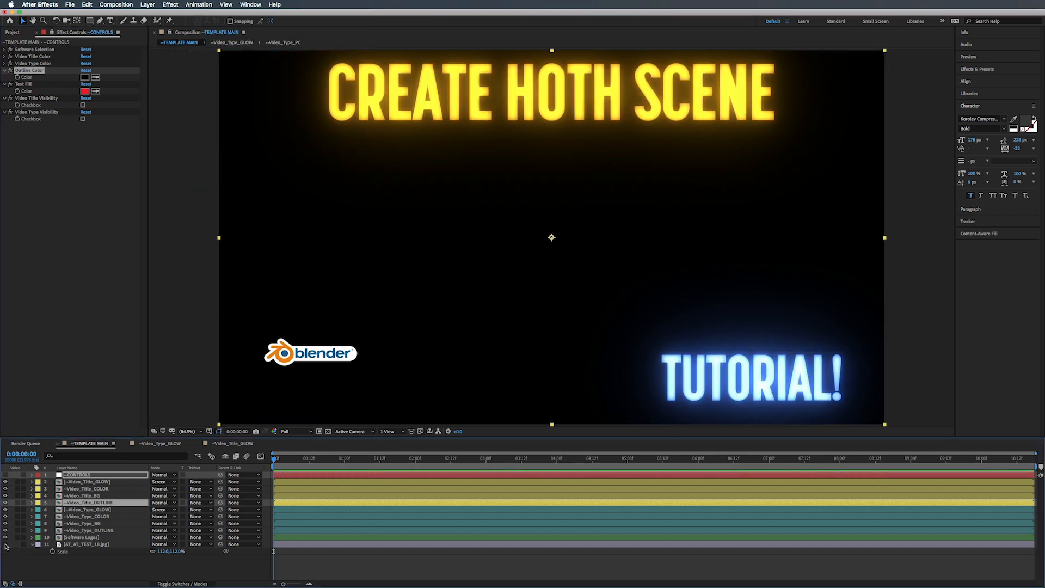
click(5, 71)
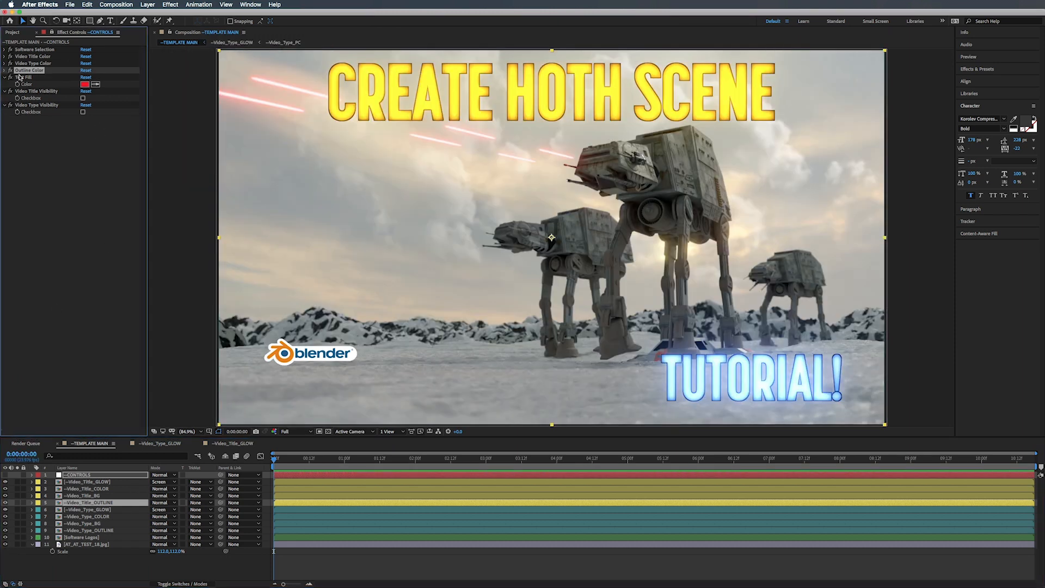
In the --Video_Type_HOLDER precomp, link the Fill color of the lower --Video_Type_PC layer to the Text Fill control with an expression.
click(20, 77)
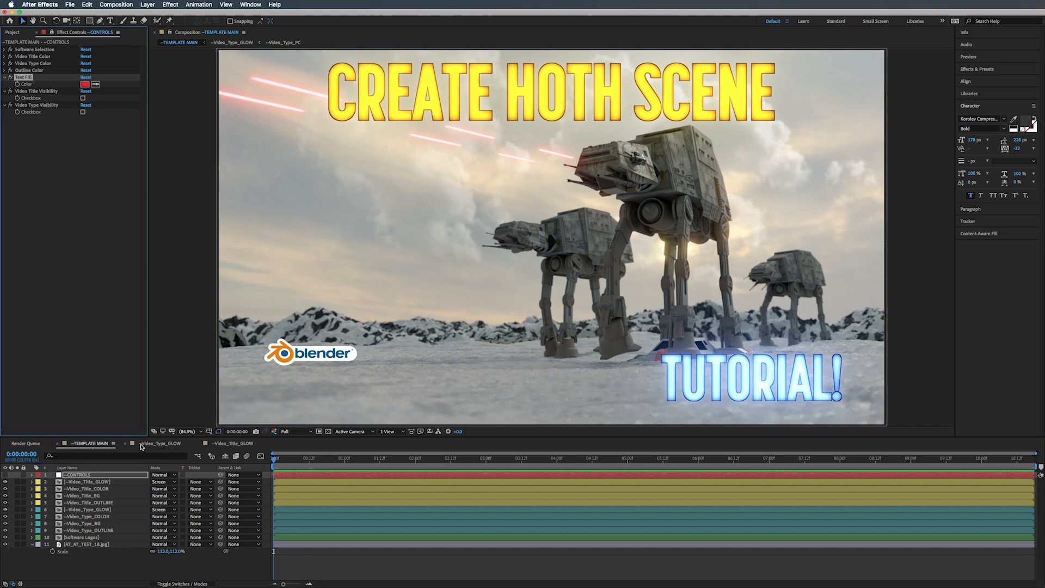
double_click(81, 520)
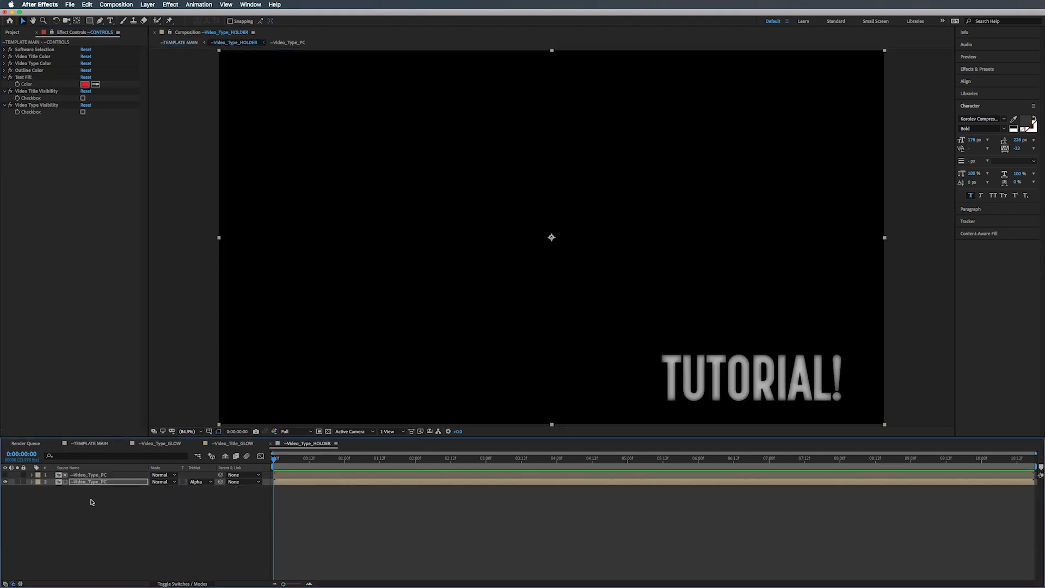
click(91, 482)
key(e)
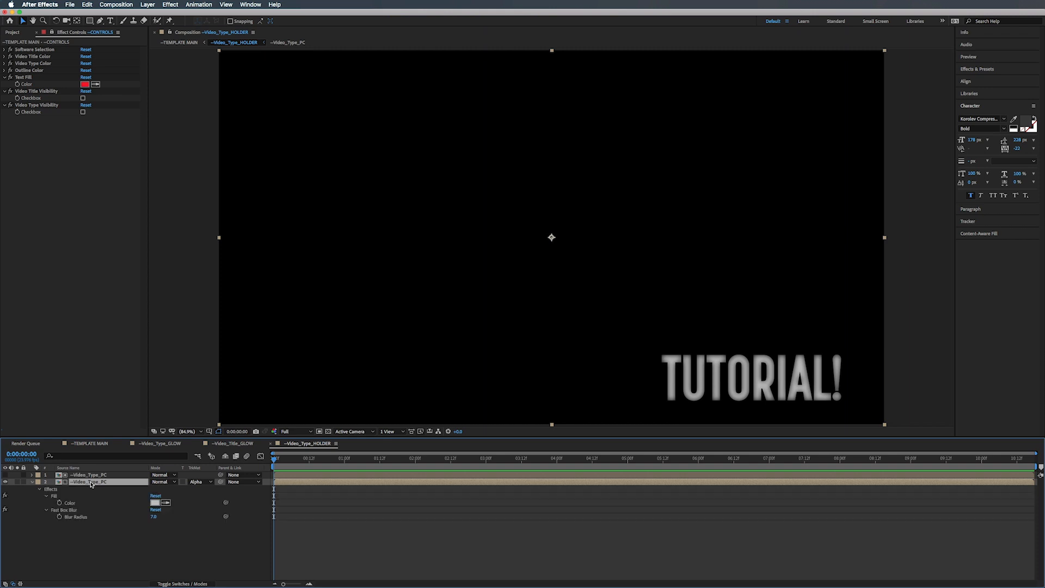
alt+click(60, 504)
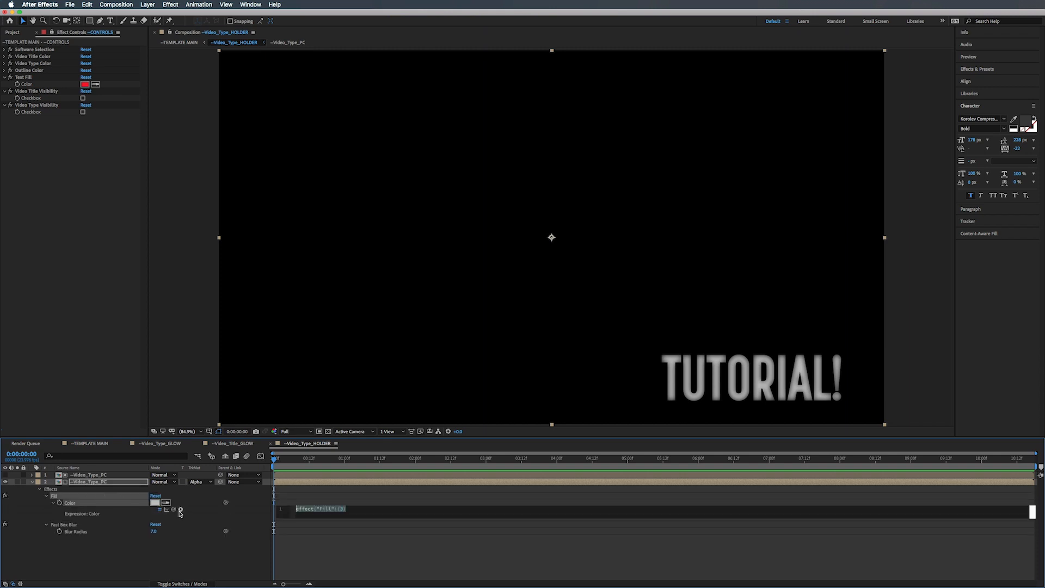
drag(174, 511, 26, 84)
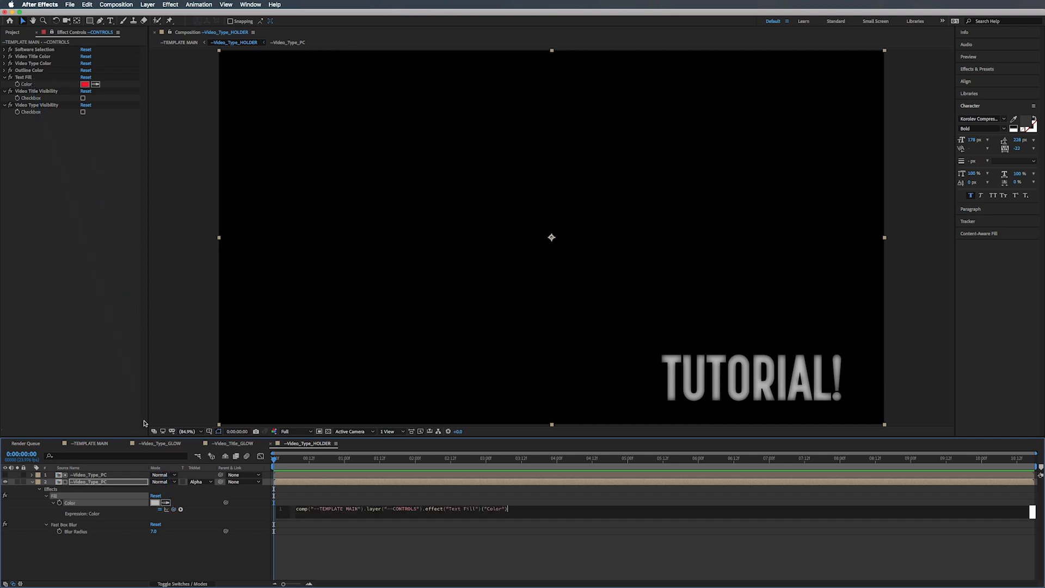
click(316, 461)
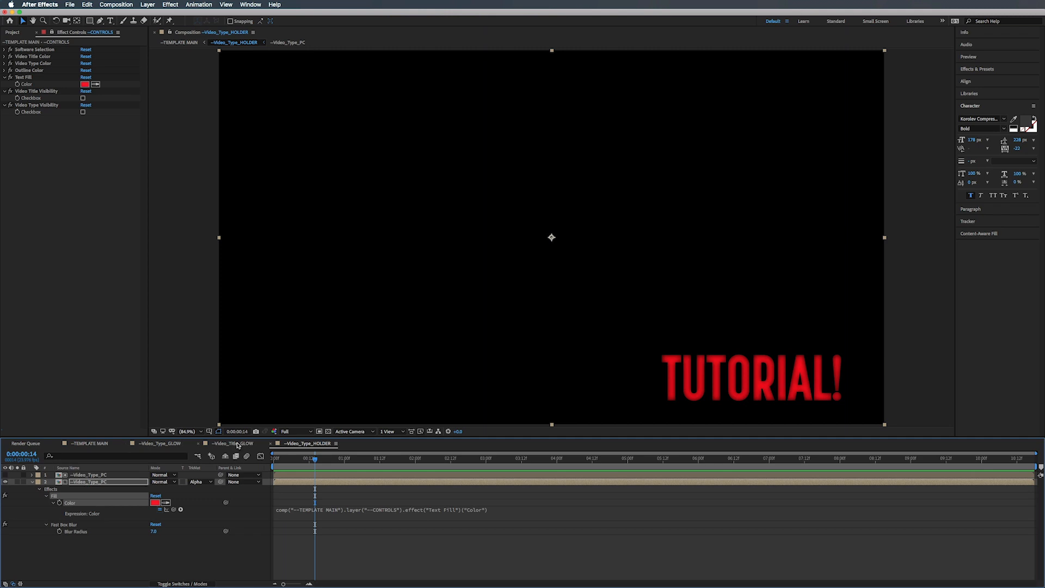
In --Video_Type_GLOW, link the lower --Video_Type_PC layer's Fill color to the Text Fill control and set that control to gray.
click(163, 444)
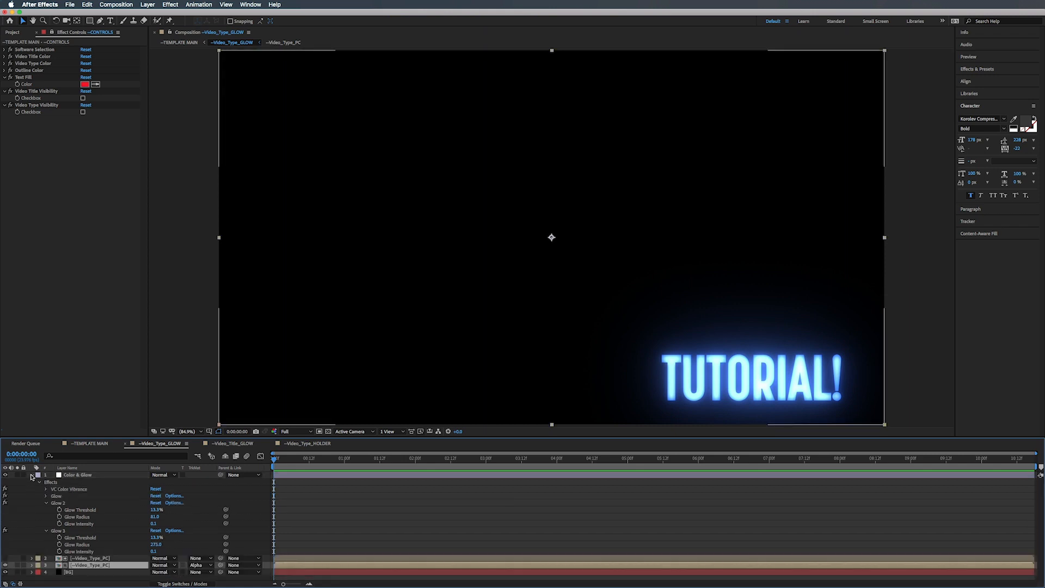
click(31, 476)
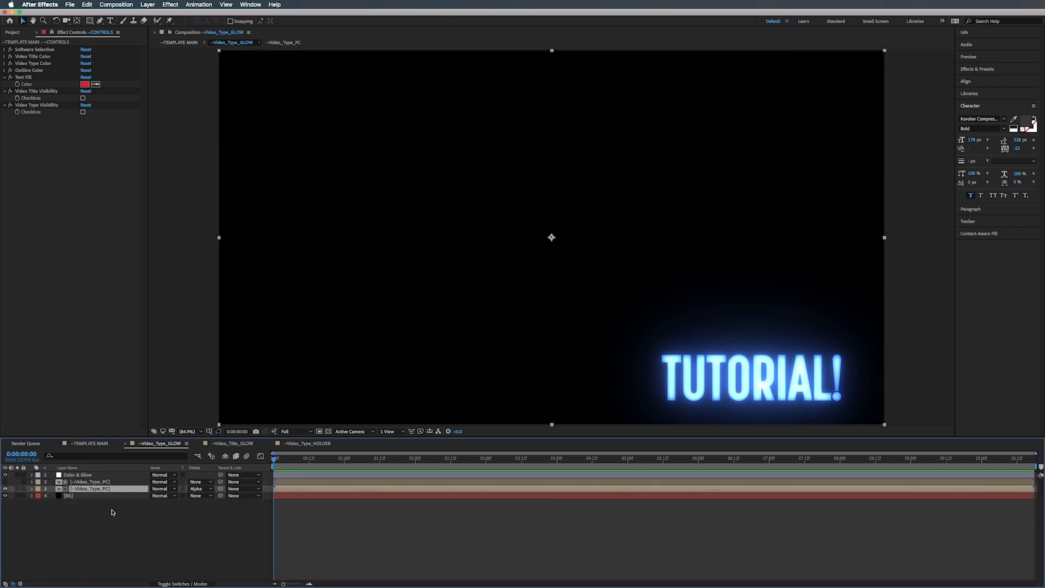
key(u)
key(u)
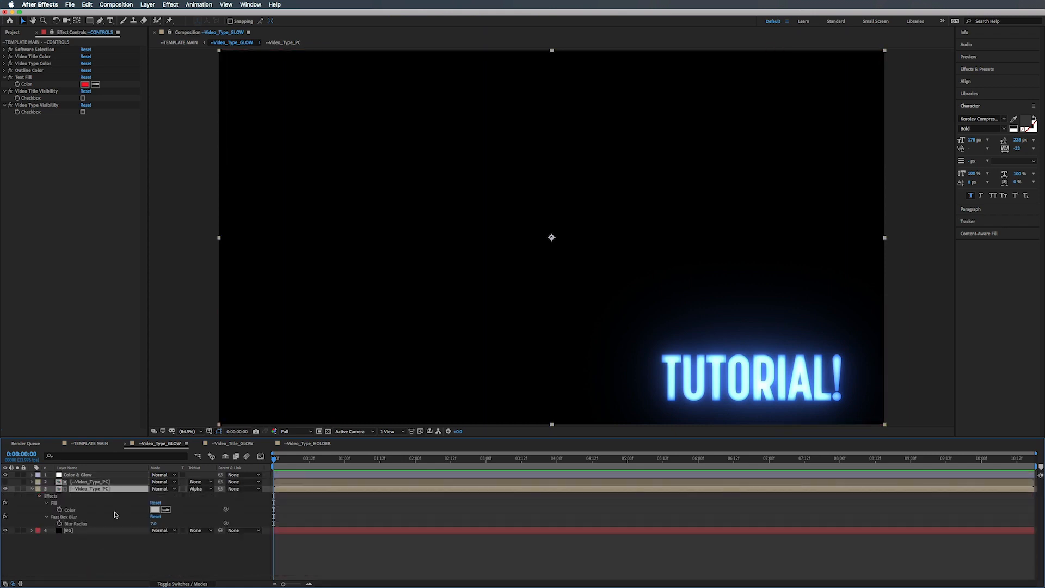
alt+click(59, 510)
drag(175, 516, 34, 85)
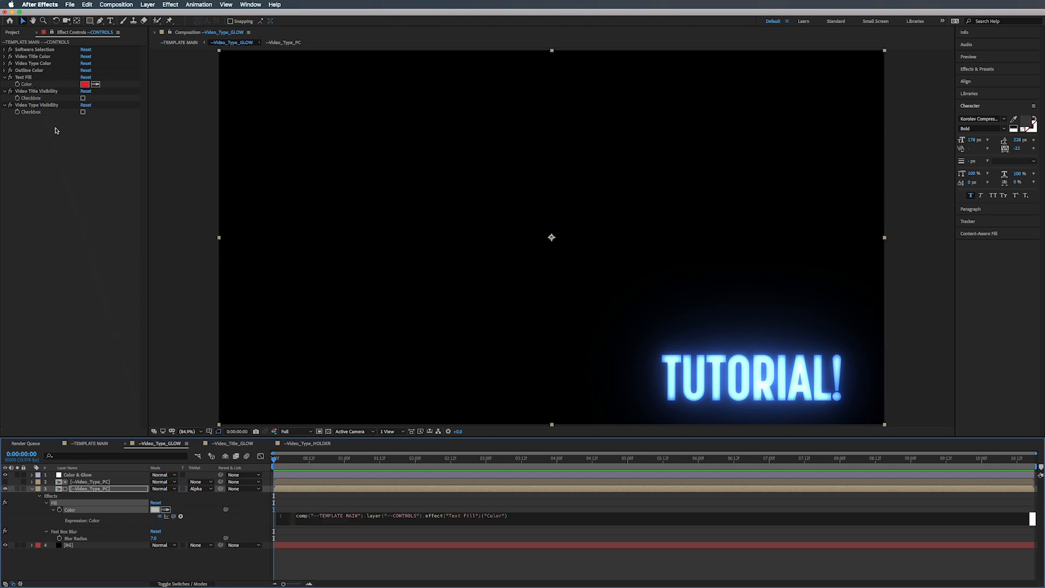
click(153, 325)
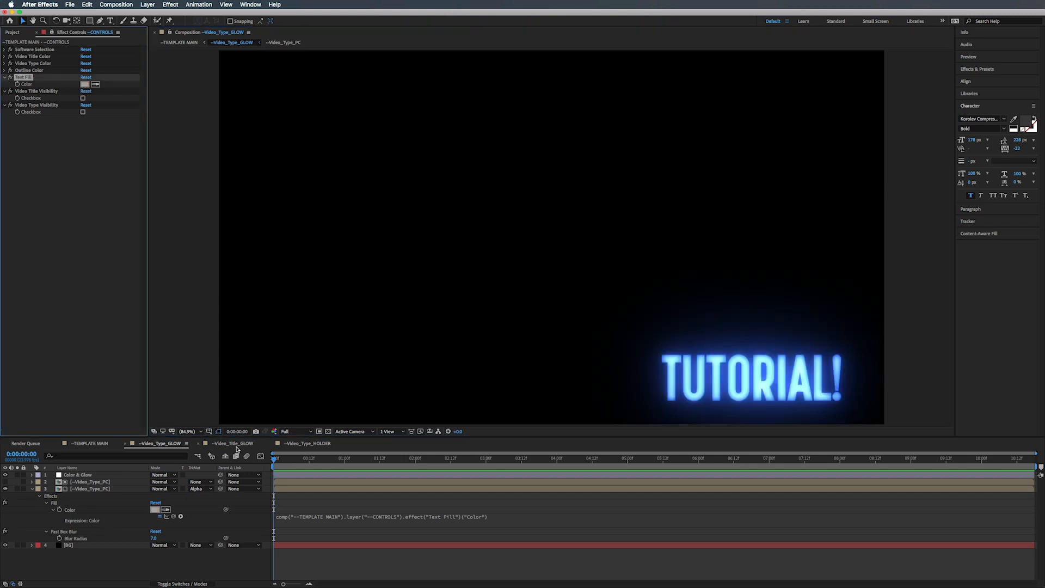
In --Video_Title_GLOW, link the Fill color of the lower --Video_Title_PC layer to the Text Fill control with an expression.
click(236, 445)
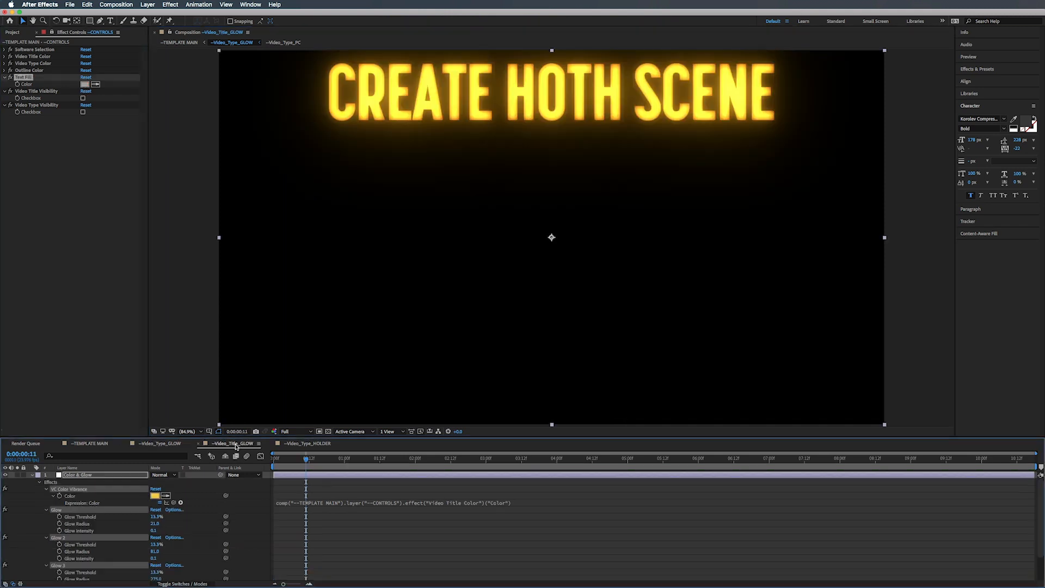
click(32, 475)
click(81, 489)
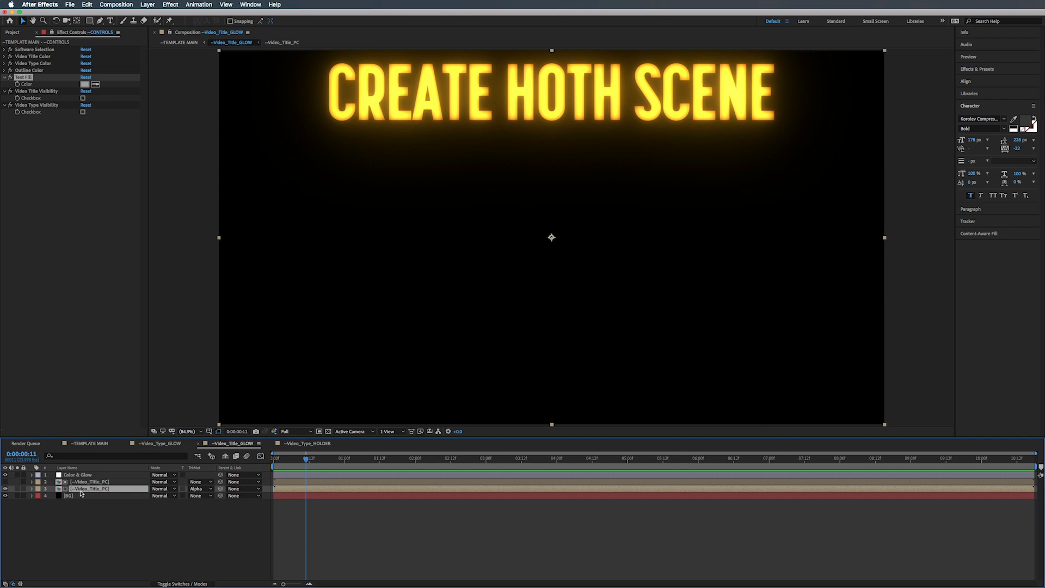
key(e)
alt+click(60, 510)
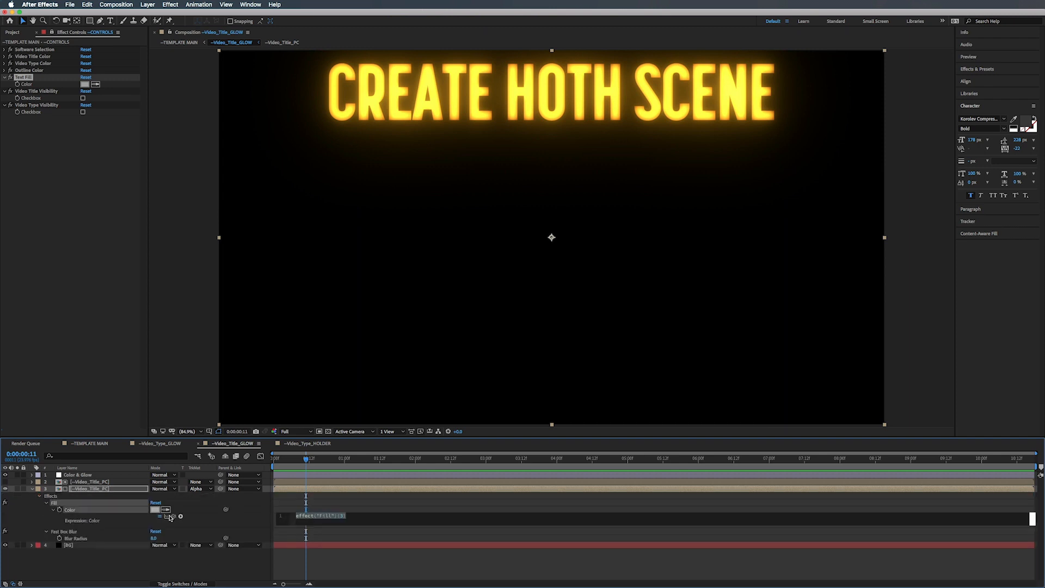
drag(173, 517, 27, 85)
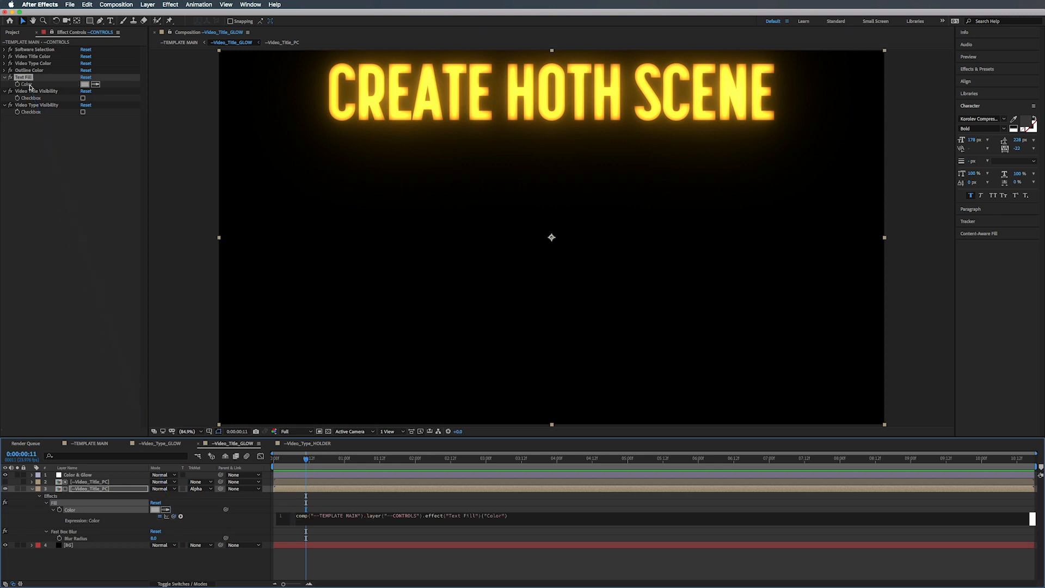
click(32, 490)
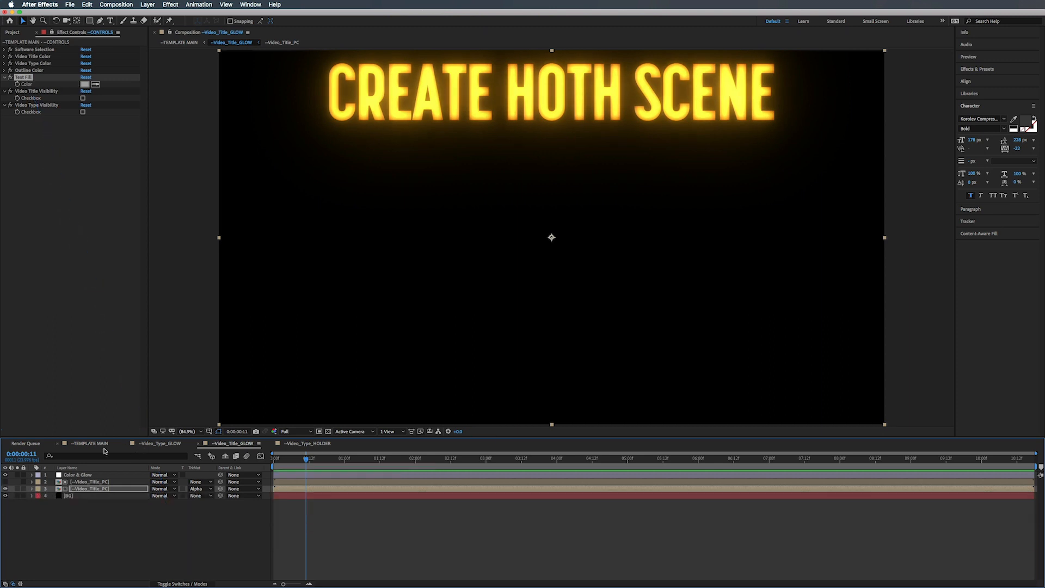
Open the --Video_Title_HOLDER precomp from --TEMPLATE MAIN and link its lower --Video_Title_PC layer's Fill color to the Text Fill control.
click(101, 444)
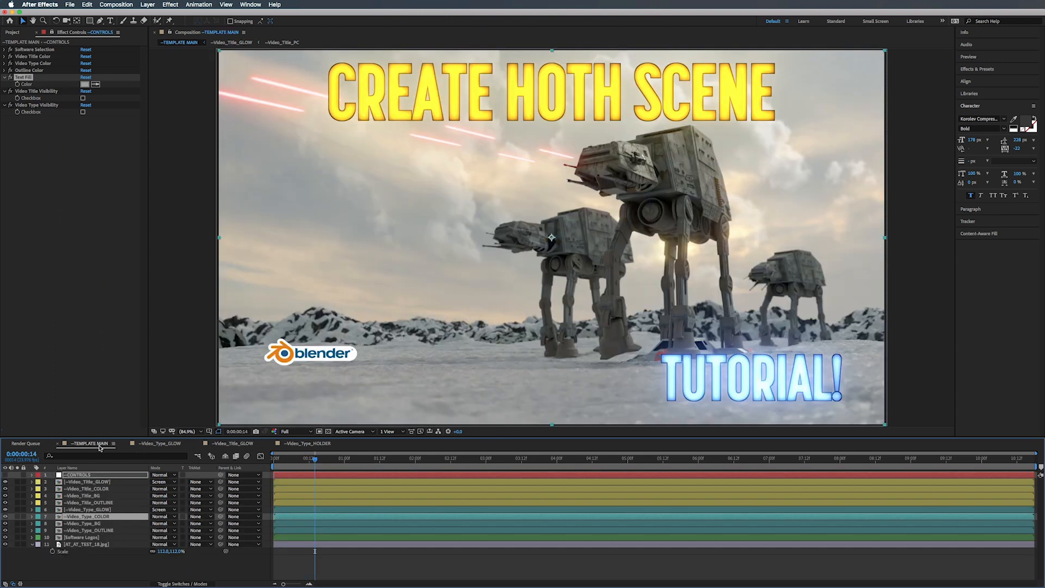
double_click(98, 489)
click(120, 484)
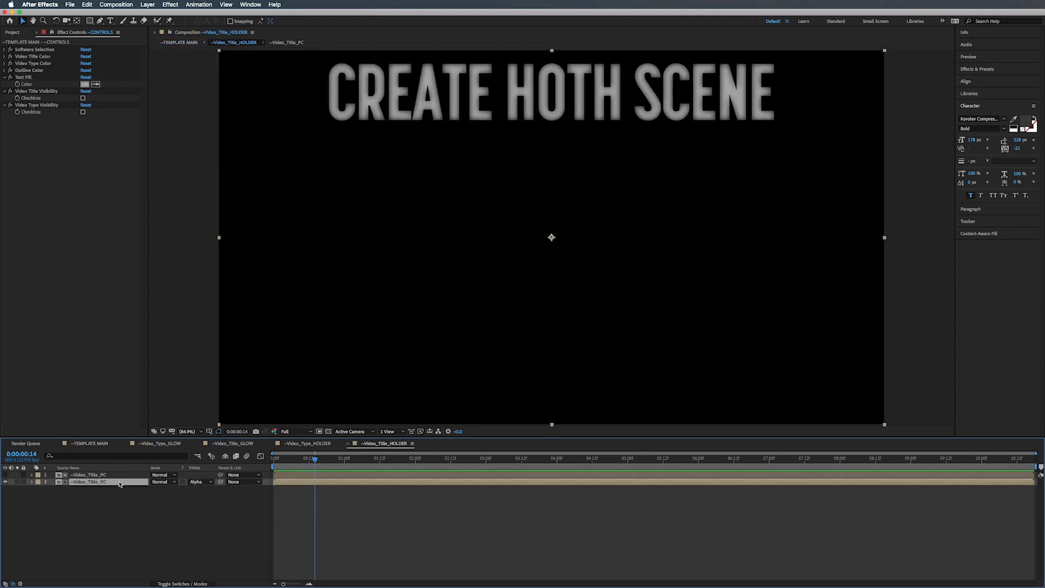
key(e)
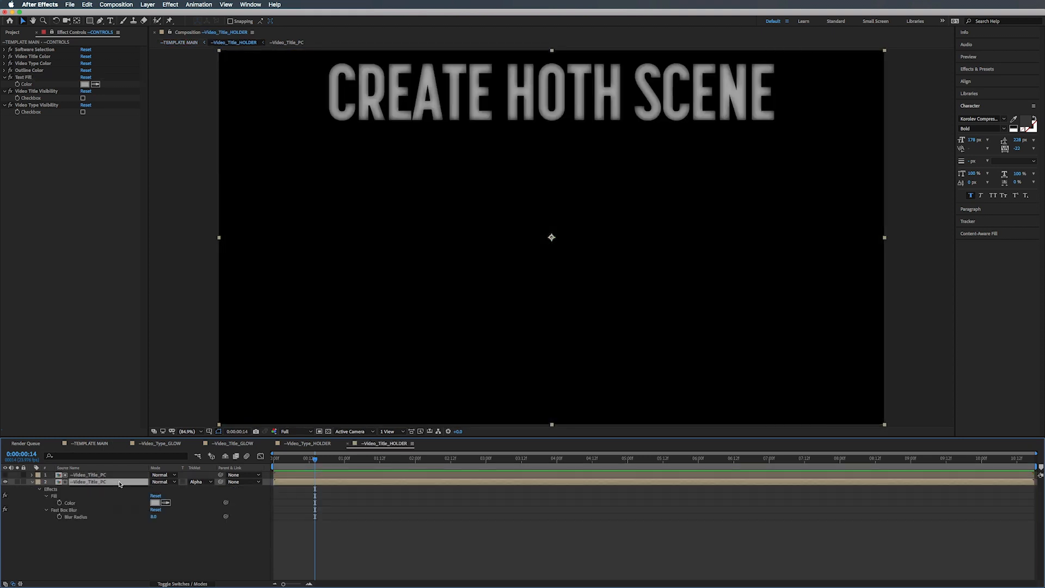
click(61, 504)
alt+click(61, 504)
drag(173, 509, 26, 85)
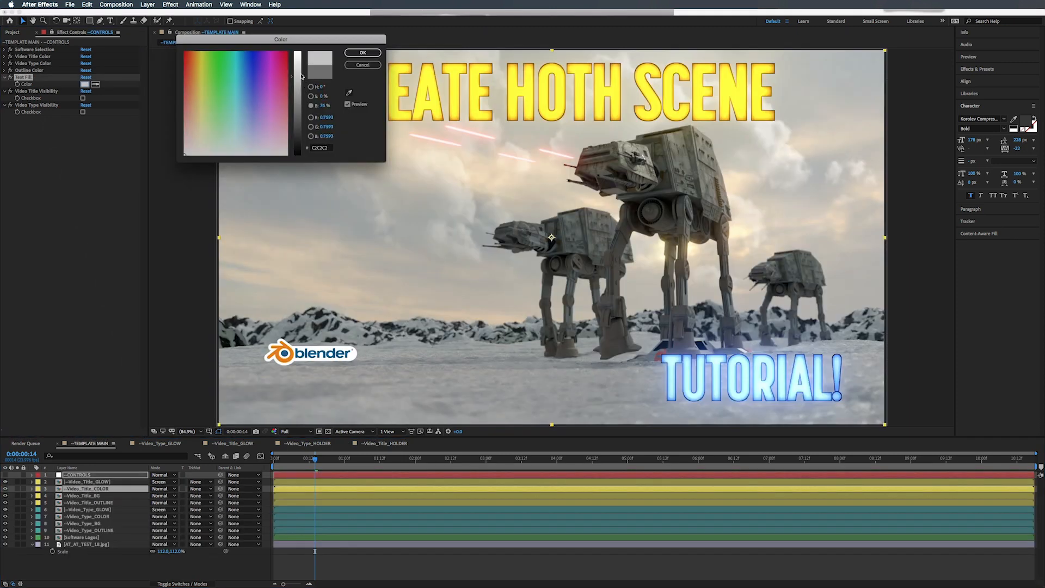
Set the Text Fill control's color to light gray and collapse the control.
mouse_move(303, 88)
mouse_down()
mouse_move(302, 70)
mouse_move(305, 109)
mouse_move(305, 68)
mouse_move(306, 89)
mouse_up()
click(349, 55)
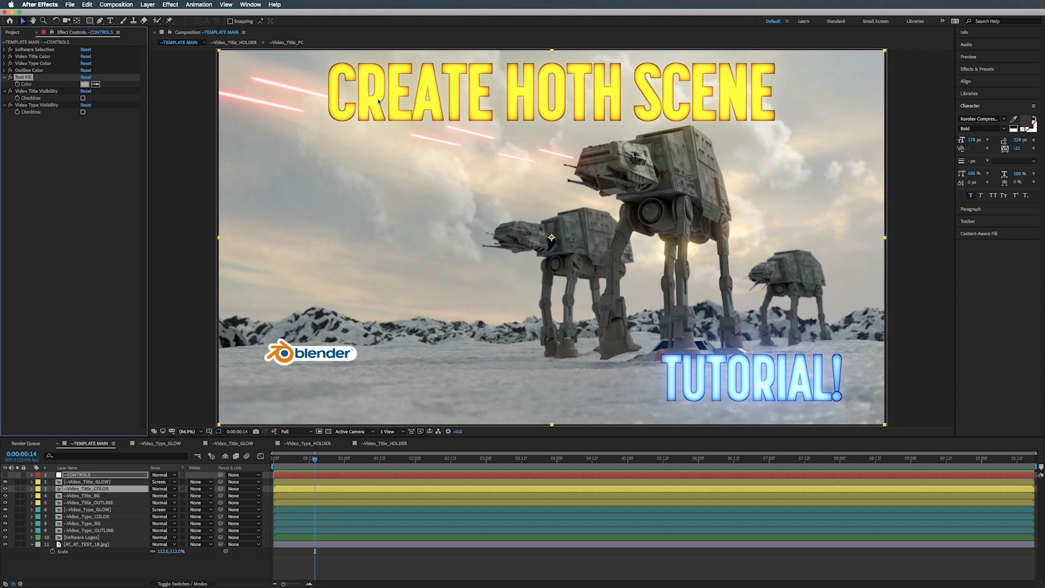
click(5, 77)
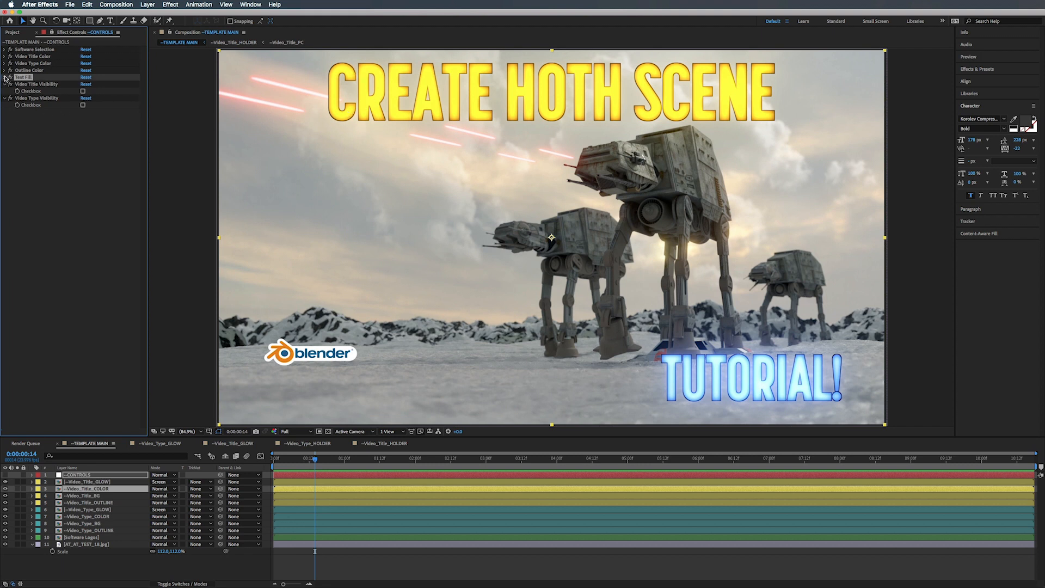
Add an Opacity expression to --Video_Title_GLOW that returns 100 if the Video Title Visibility checkbox on --CONTROLS equals 1, else 0.
click(36, 84)
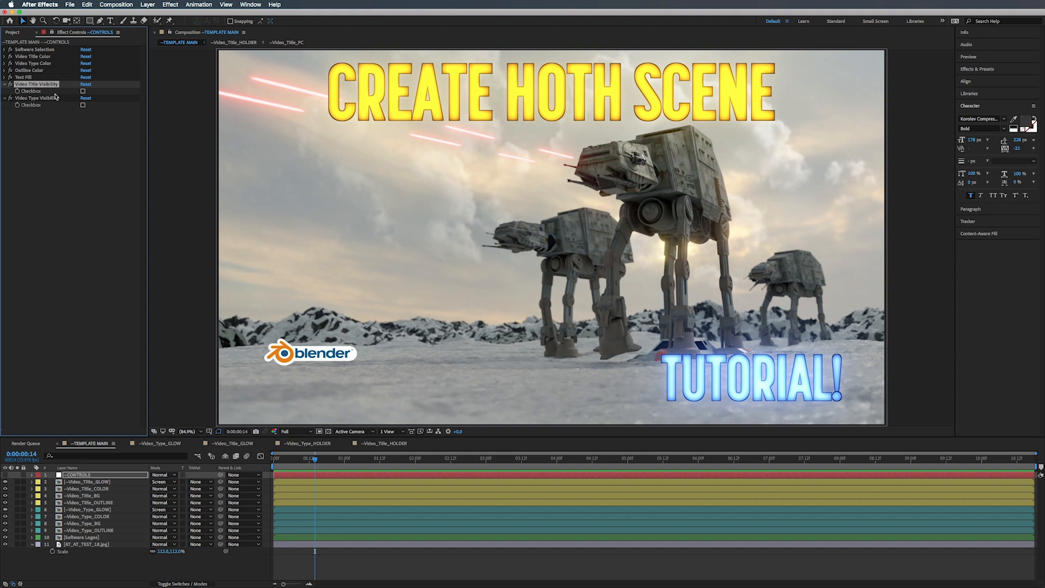
click(77, 483)
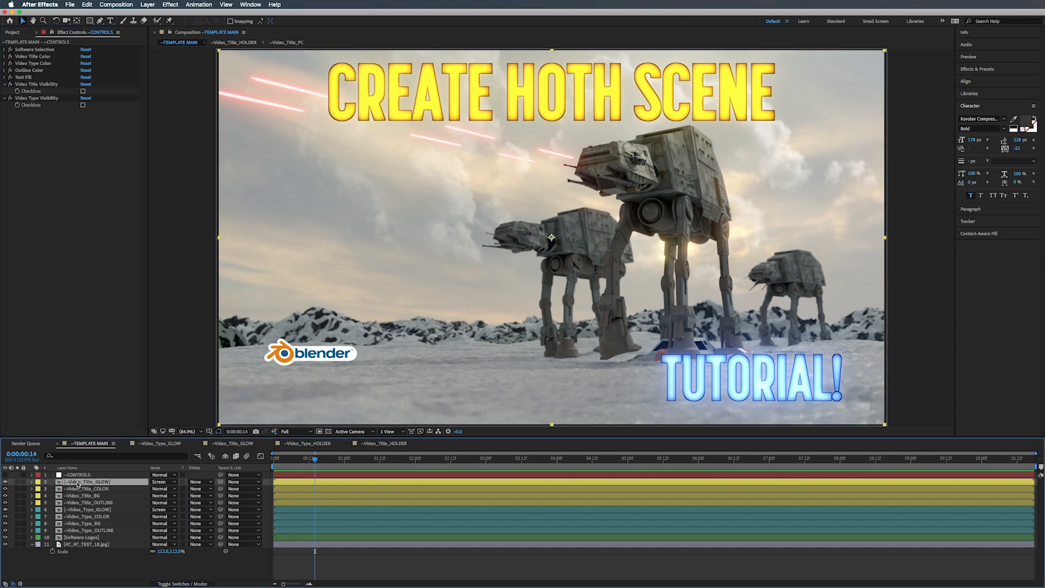
key(t)
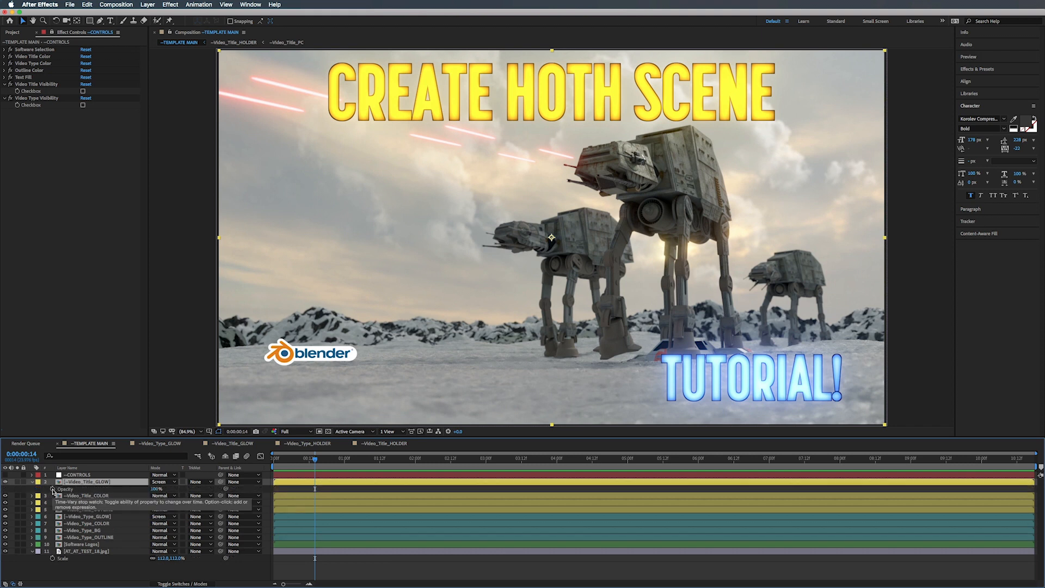
alt+click(53, 490)
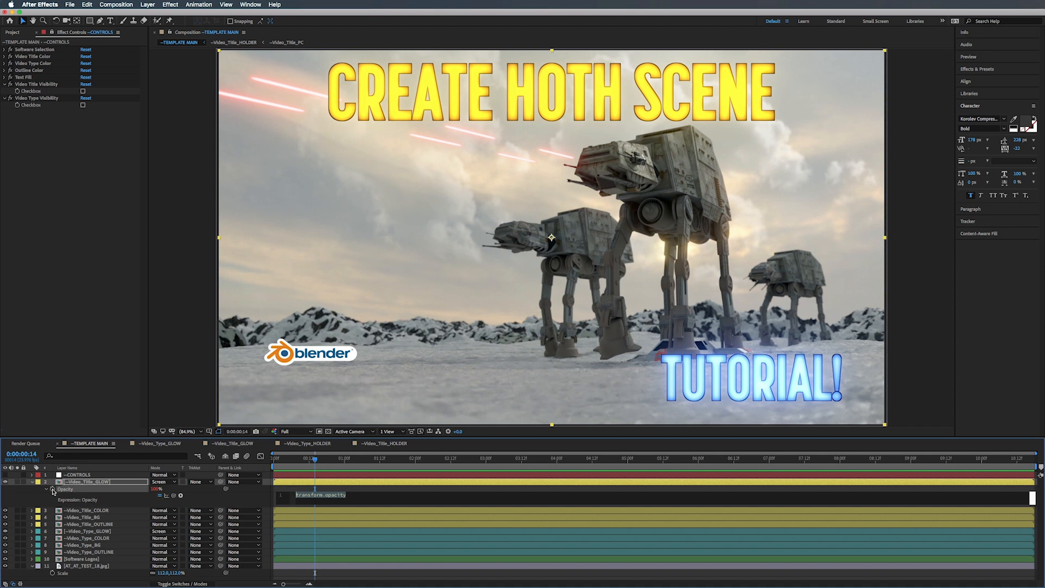
text(if)
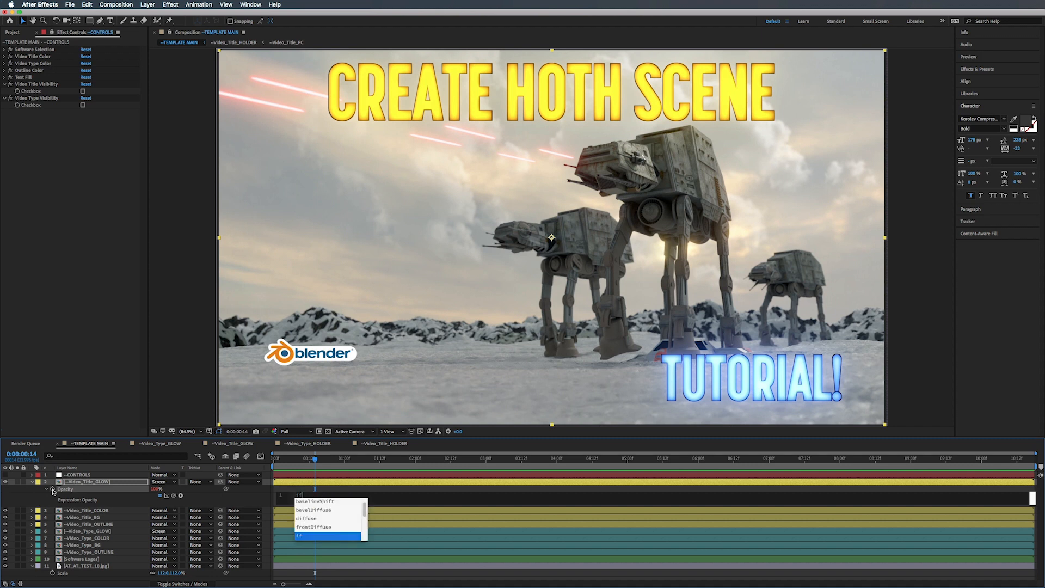
text( ()
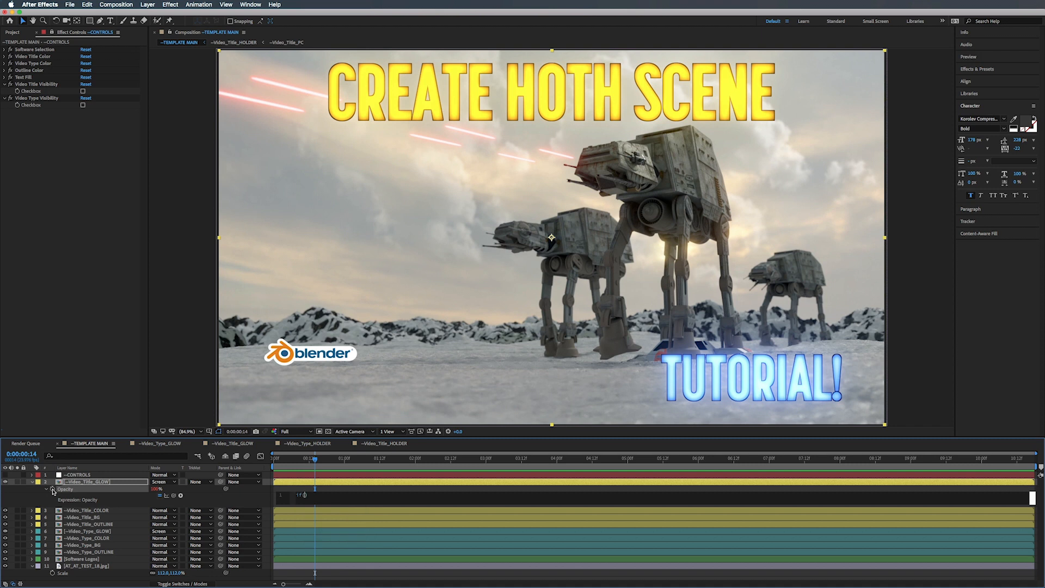
drag(173, 495, 30, 92)
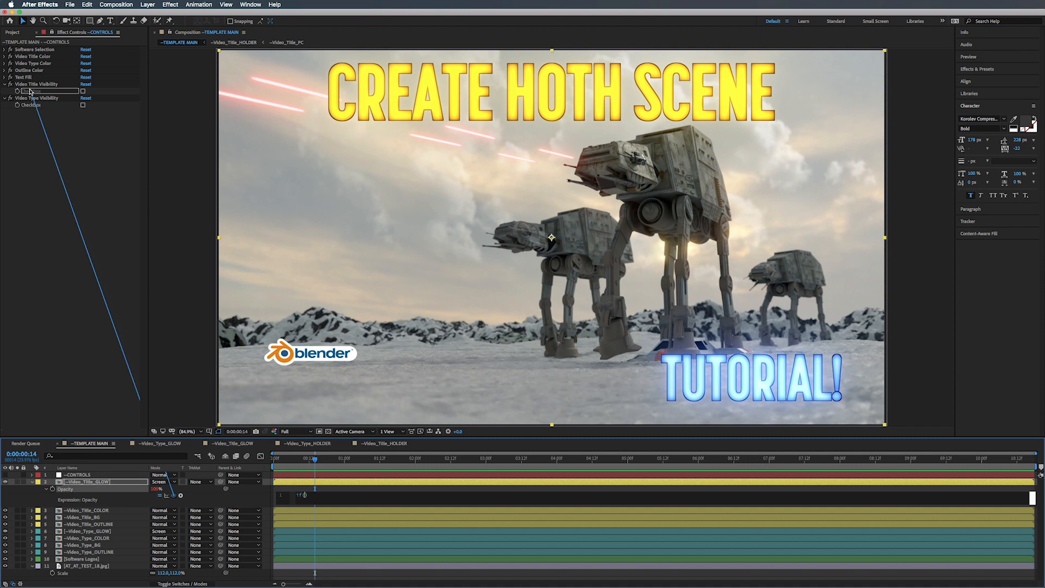
drag(31, 91, 31, 93)
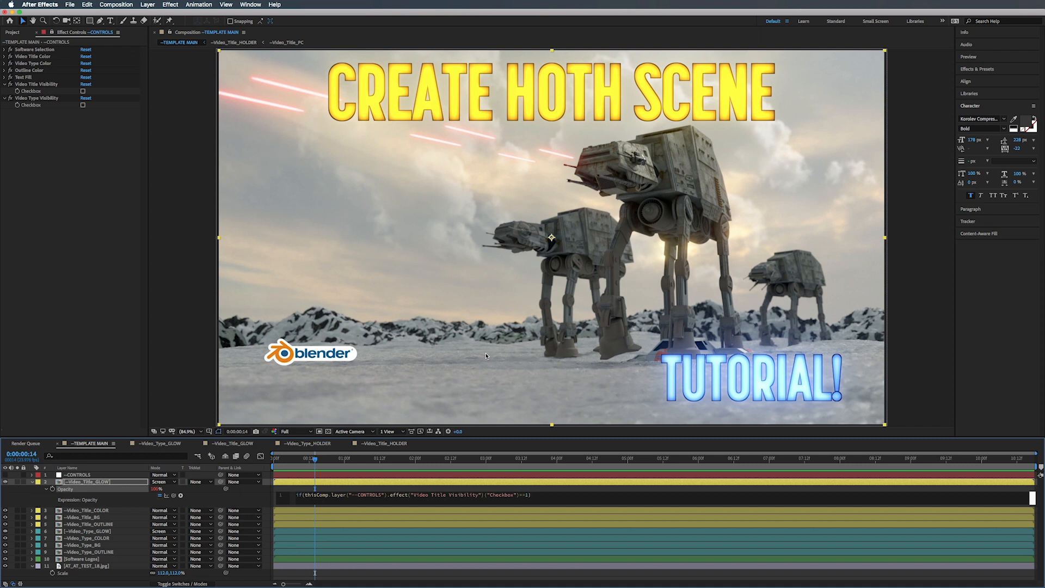
text(100 else 0;)
click(422, 459)
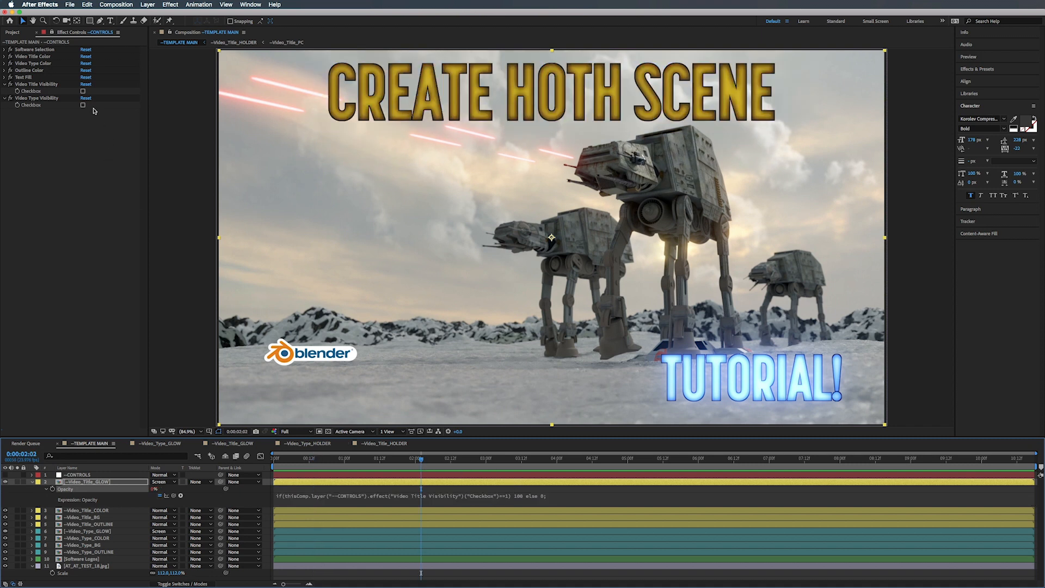
Toggle the Video Title Visibility checkbox several times to test the title glow, leaving it enabled.
click(84, 92)
click(83, 91)
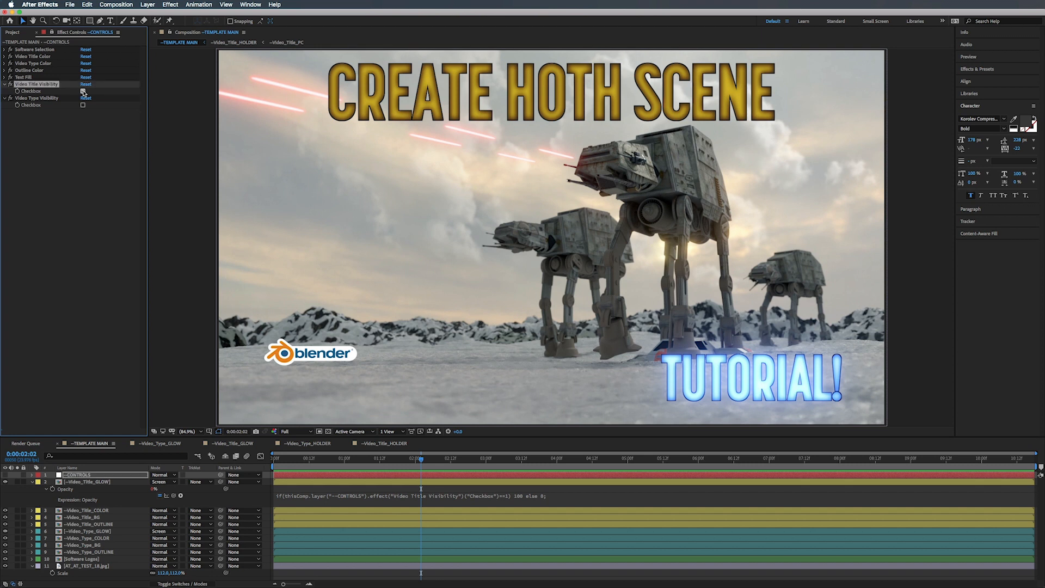
click(83, 91)
click(83, 92)
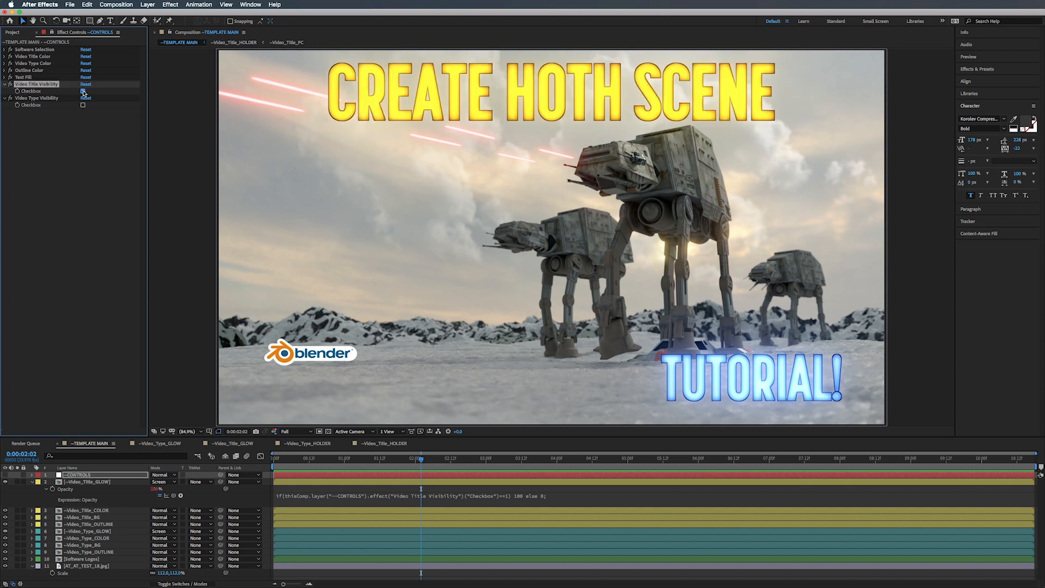
click(83, 92)
click(83, 92)
Copy the Opacity expression from --Video_Title_GLOW and apply it to the Opacity of --Video_Title_COLOR.
click(337, 495)
key(super+c)
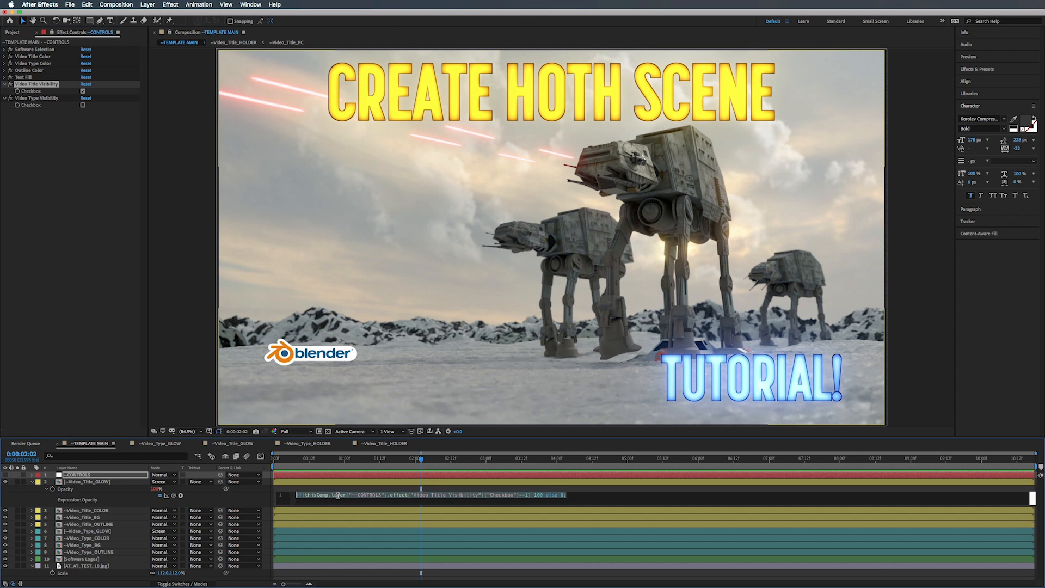
click(339, 512)
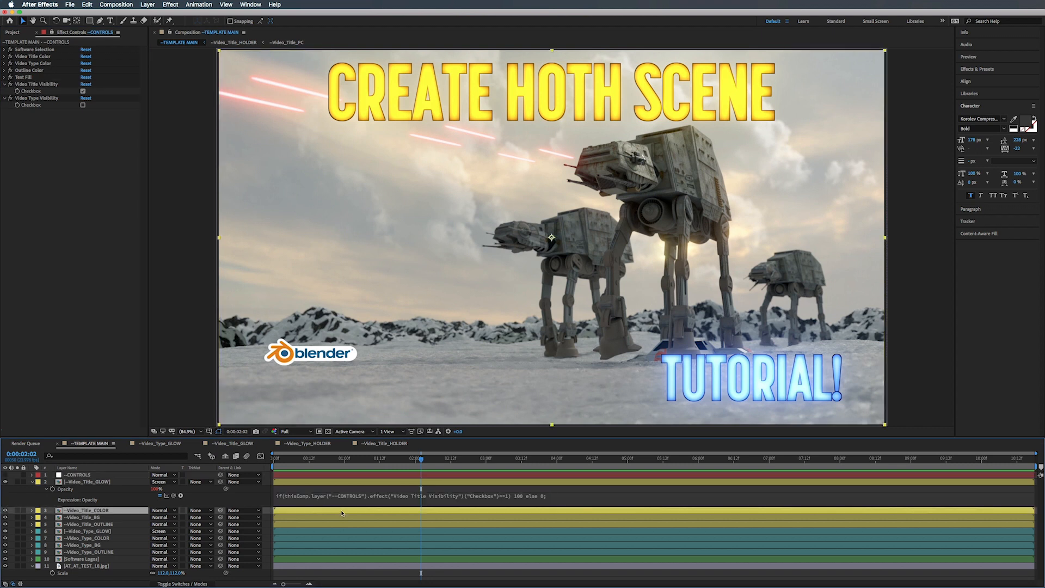
click(32, 482)
key(t)
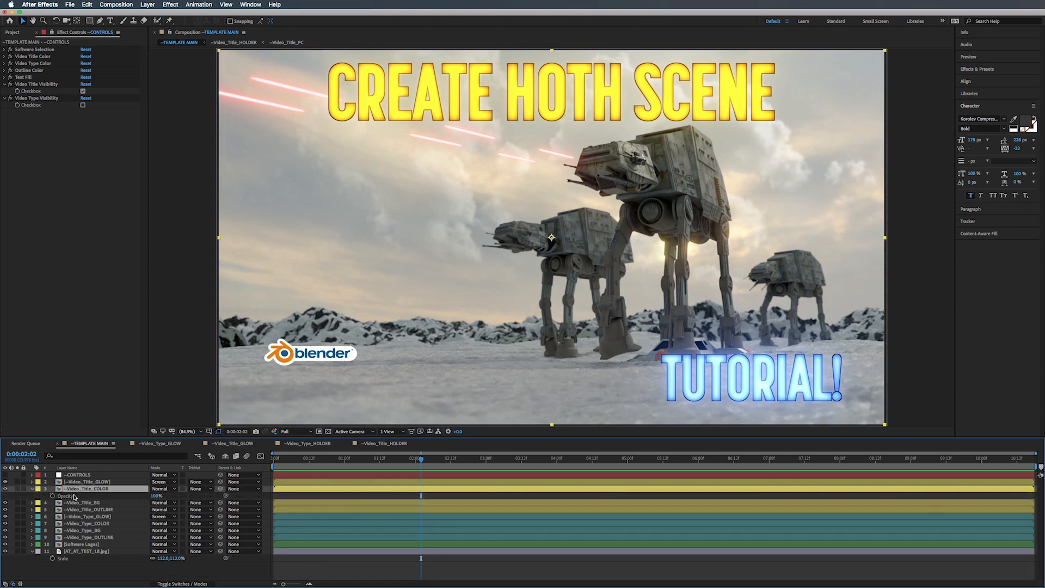
key(t)
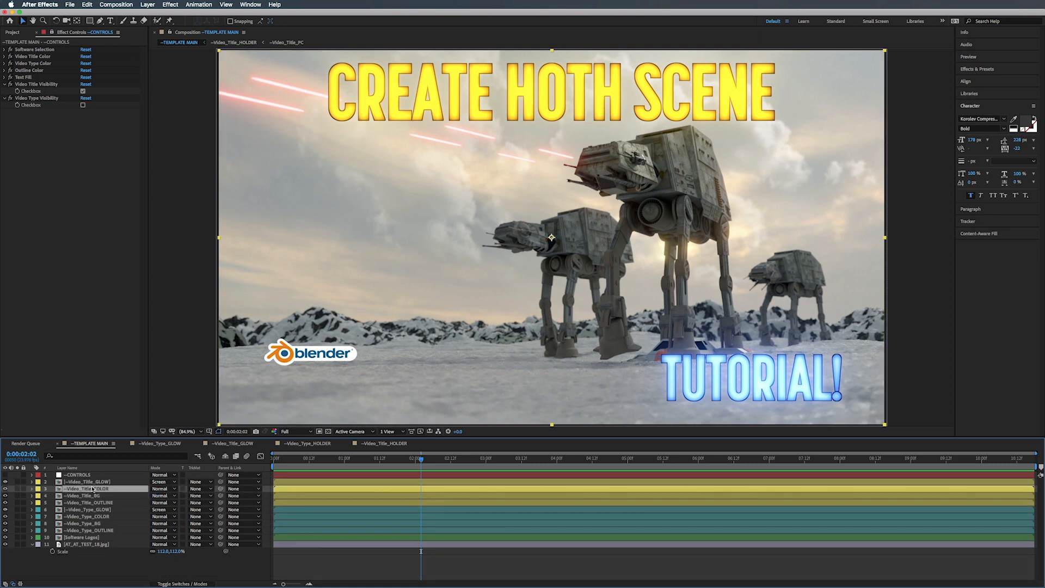
Paste the Video Title Visibility expression onto the Opacity of --Video_Title_BG and collapse the layer.
click(82, 496)
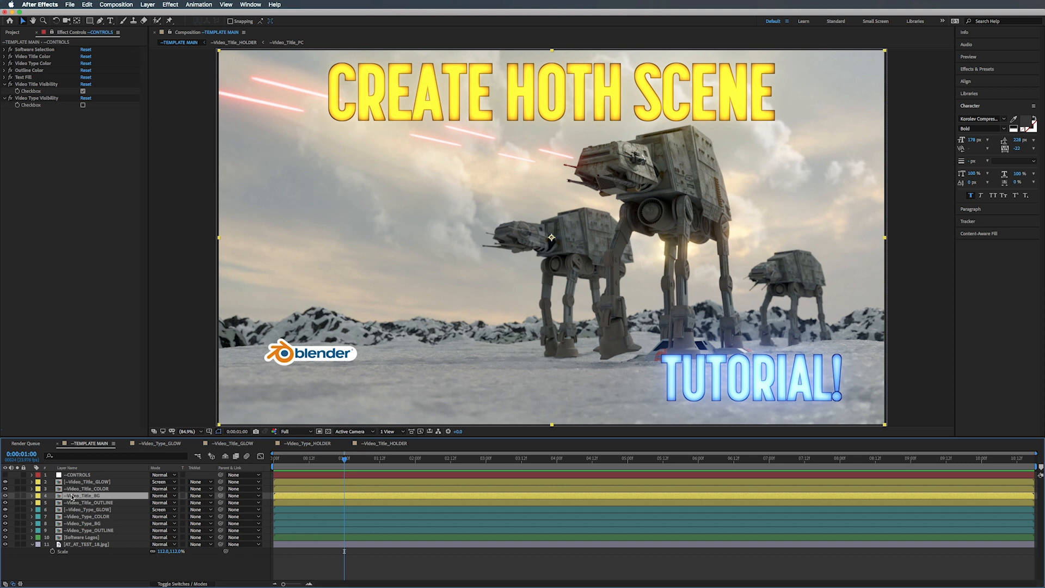
key(t)
alt+click(52, 503)
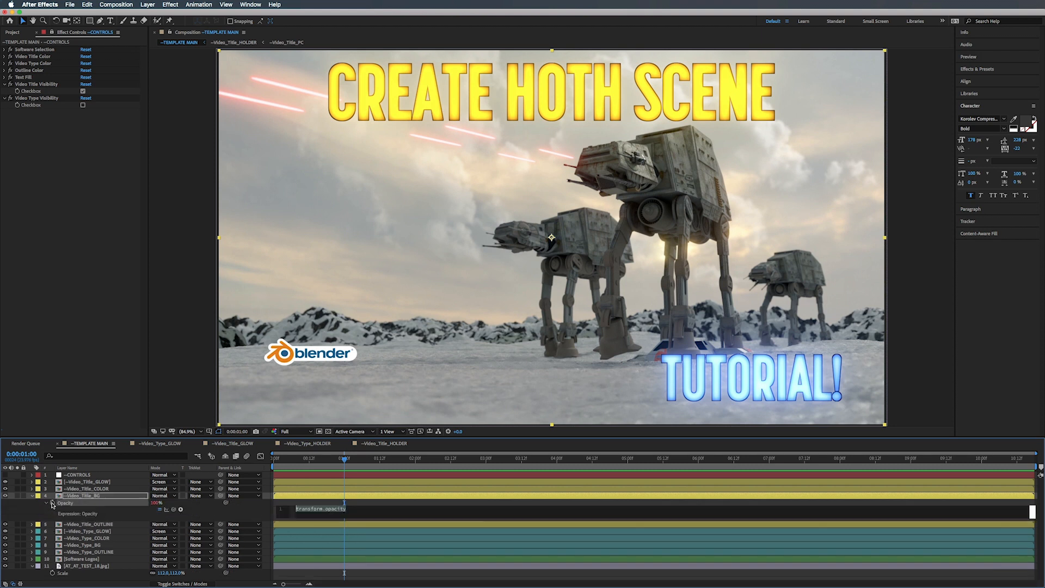
key(super+v)
click(32, 496)
Paste the Video Title Visibility expression onto the Opacity of --Video_Title_OUTLINE and collapse the layer.
click(82, 502)
key(t)
alt+click(52, 510)
key(super+v)
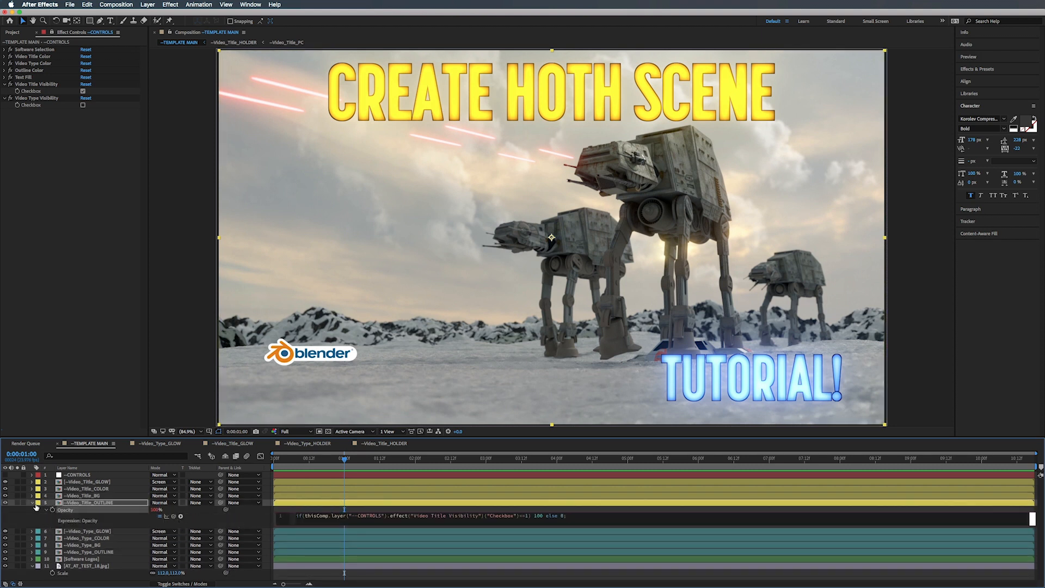
click(33, 503)
Add an Opacity expression to --Video_Type_GLOW using the same Video Title Visibility condition, returning 100 or else 0.
click(88, 509)
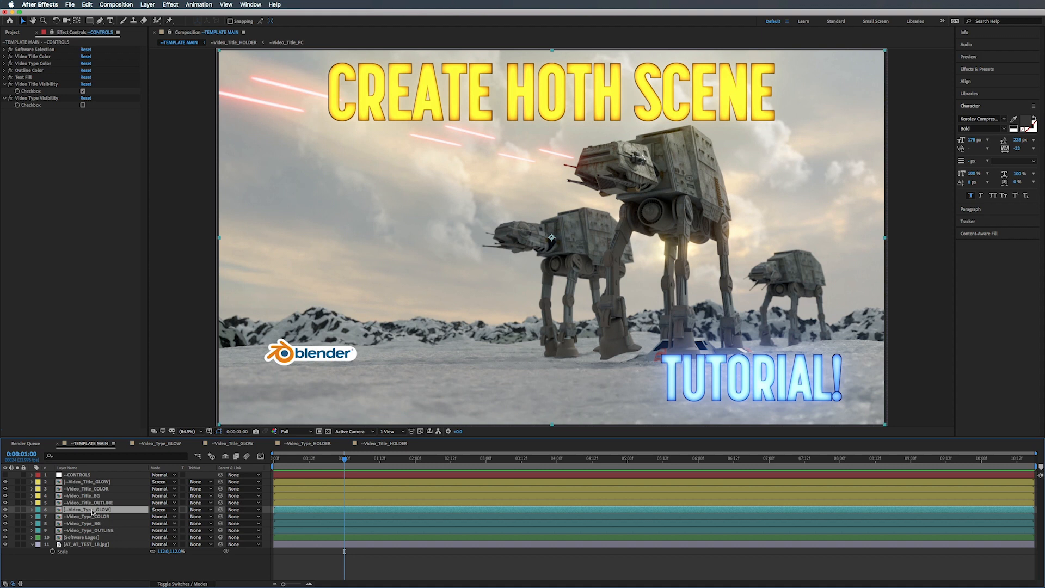
key(t)
alt+click(56, 517)
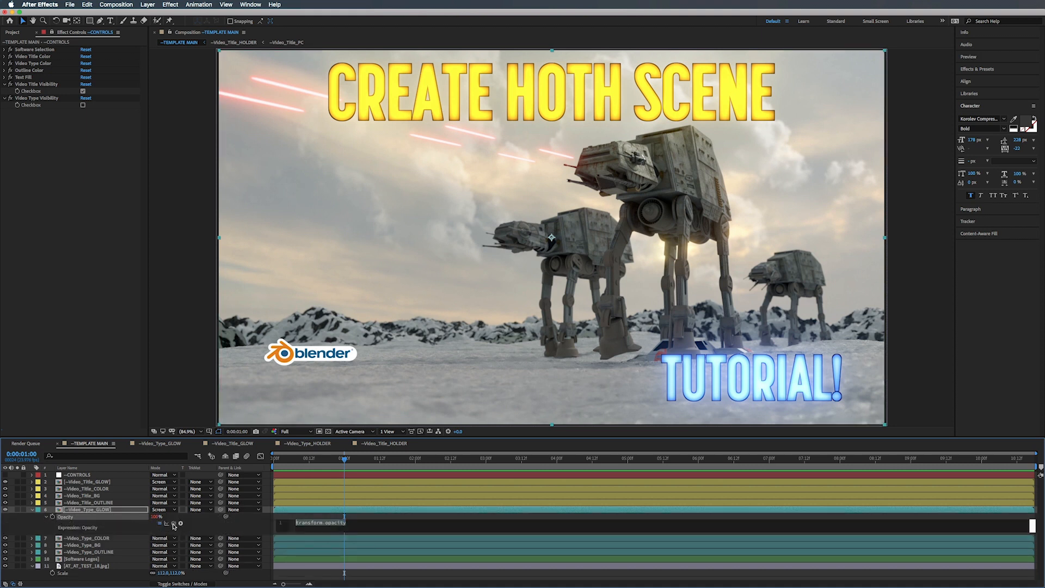
text(if)
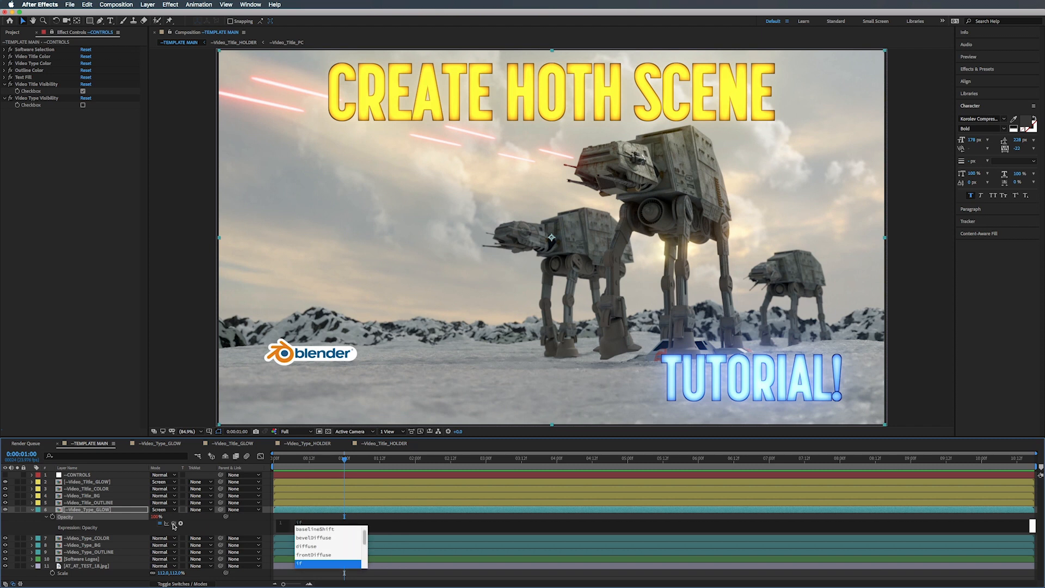
text((thisComp.layer("--CONTROLS").effect("Video Title Visibility")("Checkbox")==1) 100 else 0;)
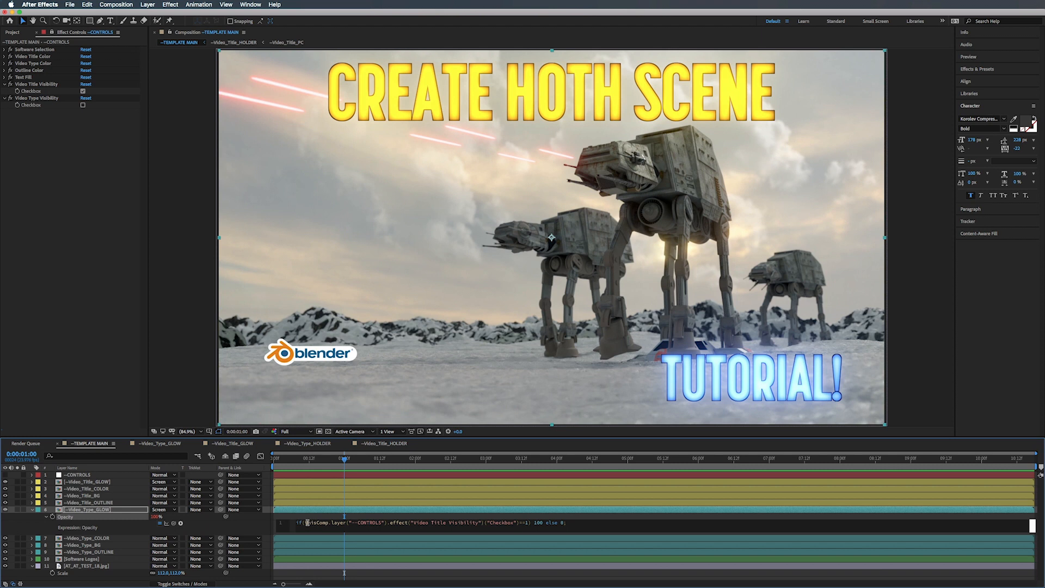
Replace the checkbox reference in the --Video_Type_GLOW Opacity expression with the Video Type Visibility checkbox and apply the expression.
drag(303, 523, 308, 523)
double_click(307, 522)
click(332, 531)
drag(305, 523, 523, 526)
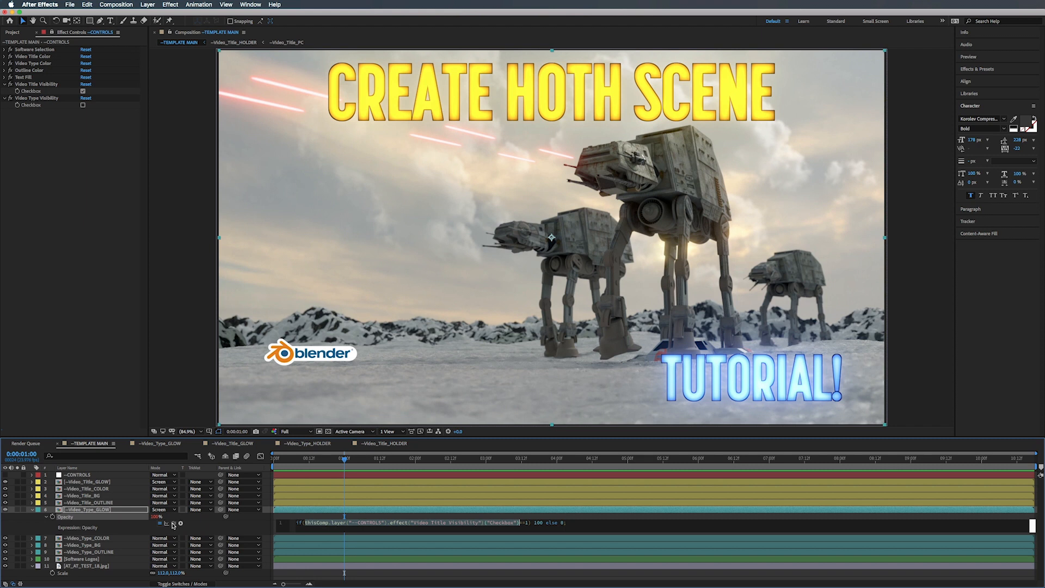
drag(172, 523, 33, 108)
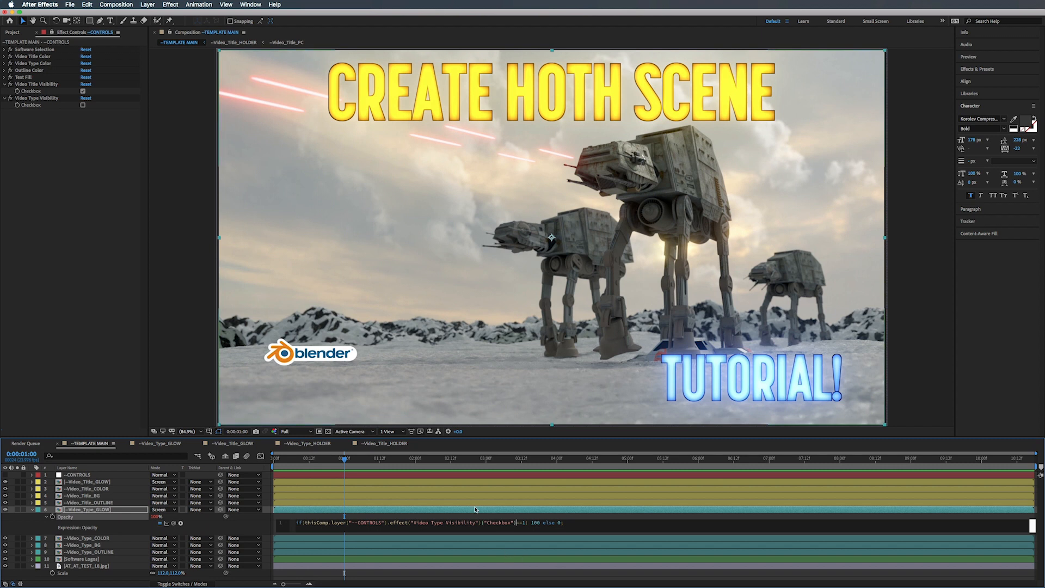
click(424, 461)
click(404, 457)
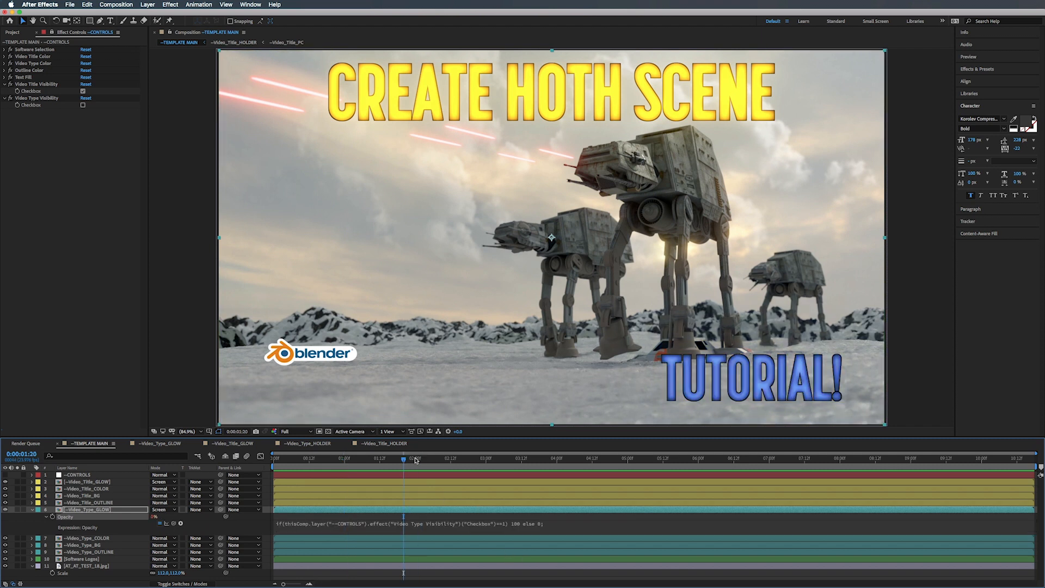
Copy the Opacity expression from --Video_Type_GLOW and apply it to the Opacity of --Video_Type_COLOR.
click(329, 523)
key(super+c)
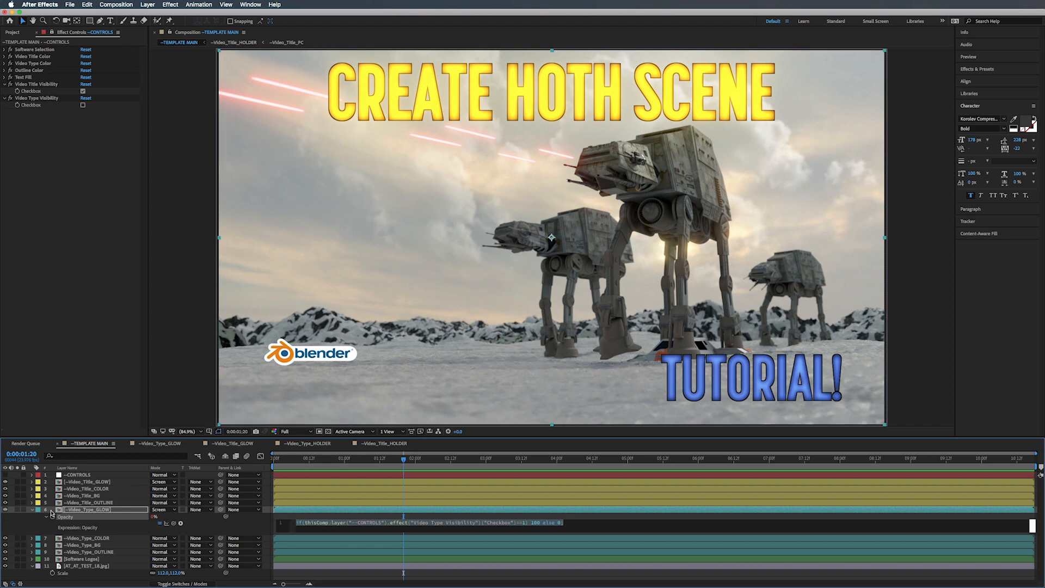
click(89, 538)
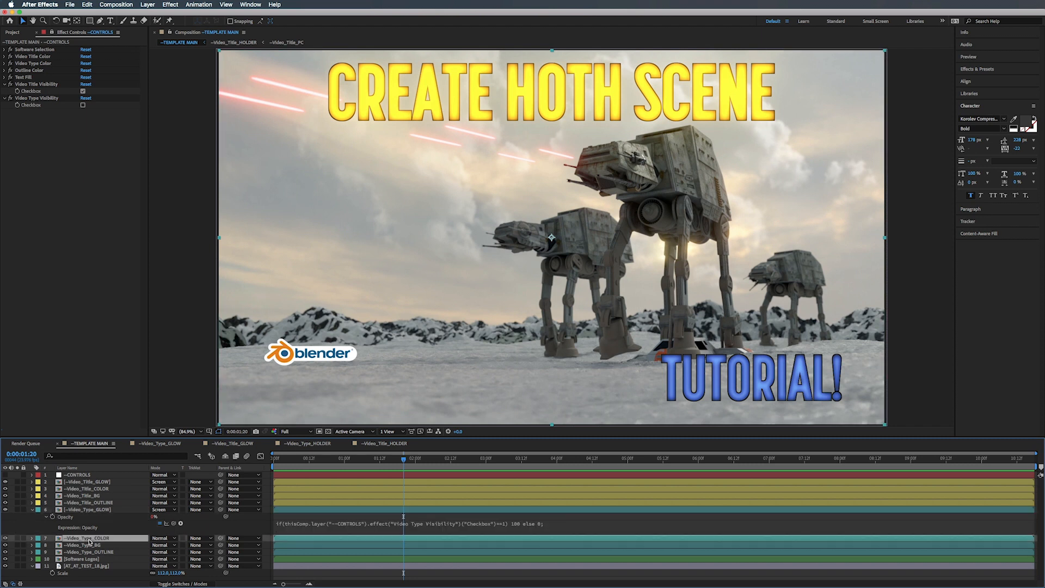
click(32, 510)
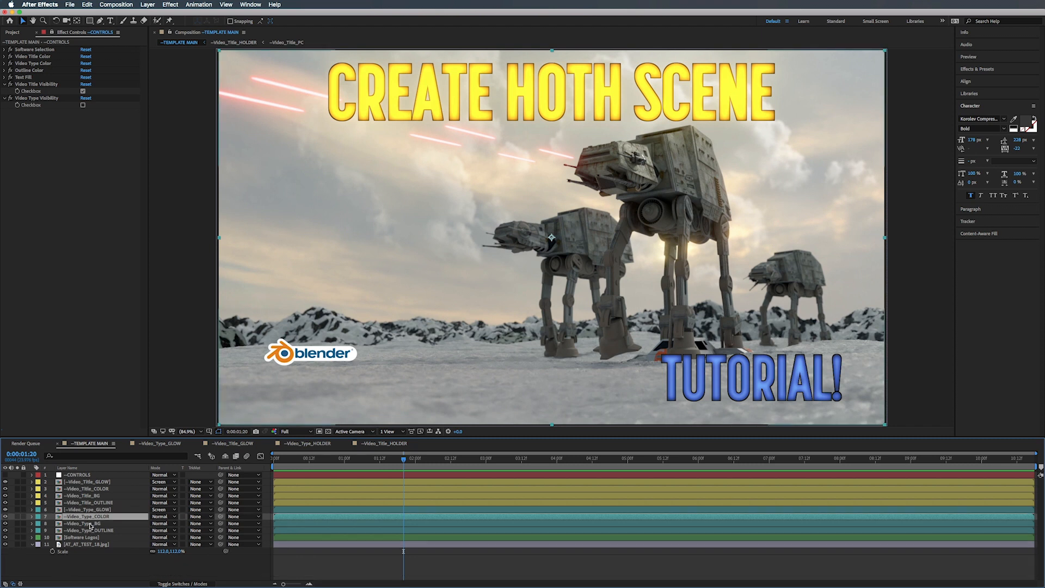
key(e)
key(e)
Paste the Video Type Visibility expression onto the Opacity of --Video_Type_BG.
click(88, 545)
key(t)
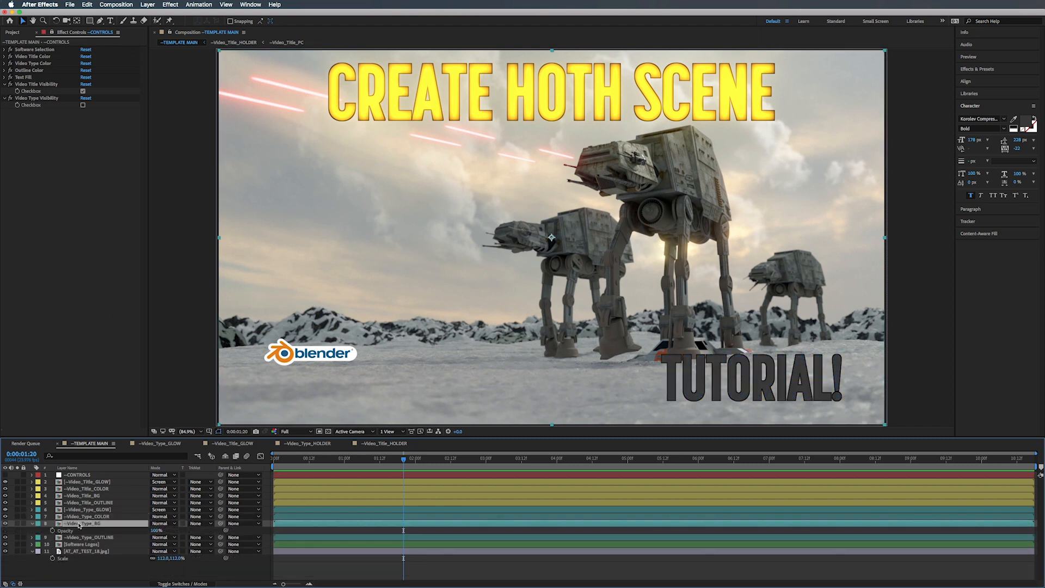
alt+click(52, 531)
key(super+v)
Paste the Video Type Visibility expression onto the Opacity of --Video_Type_OUTLINE and collapse the layer.
click(89, 552)
key(t)
alt+click(52, 537)
key(super+v)
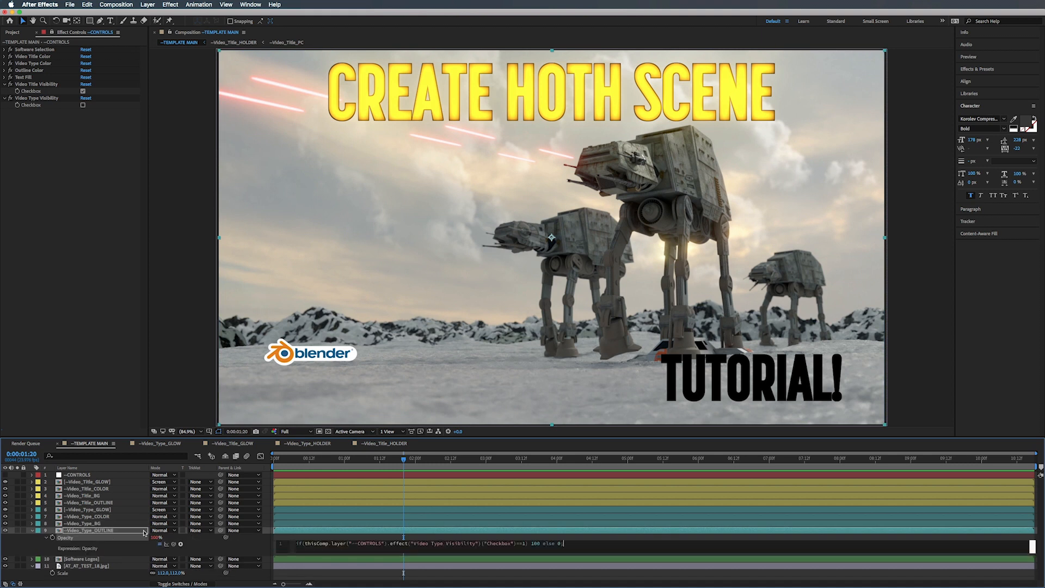
click(31, 530)
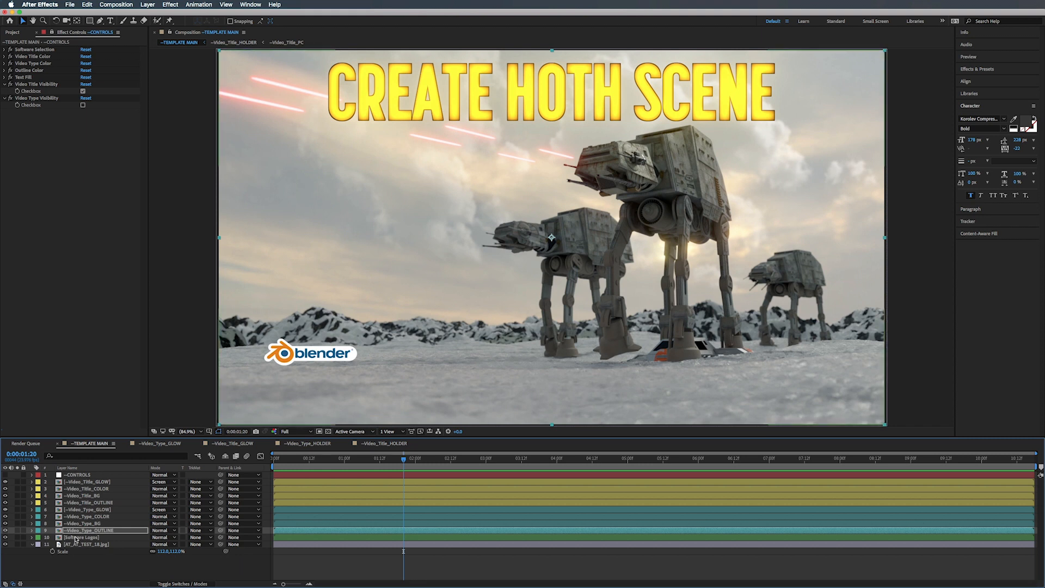
Test the Video Type Visibility and Video Title Visibility checkboxes on --CONTROLS, leaving both enabled.
click(83, 106)
click(82, 105)
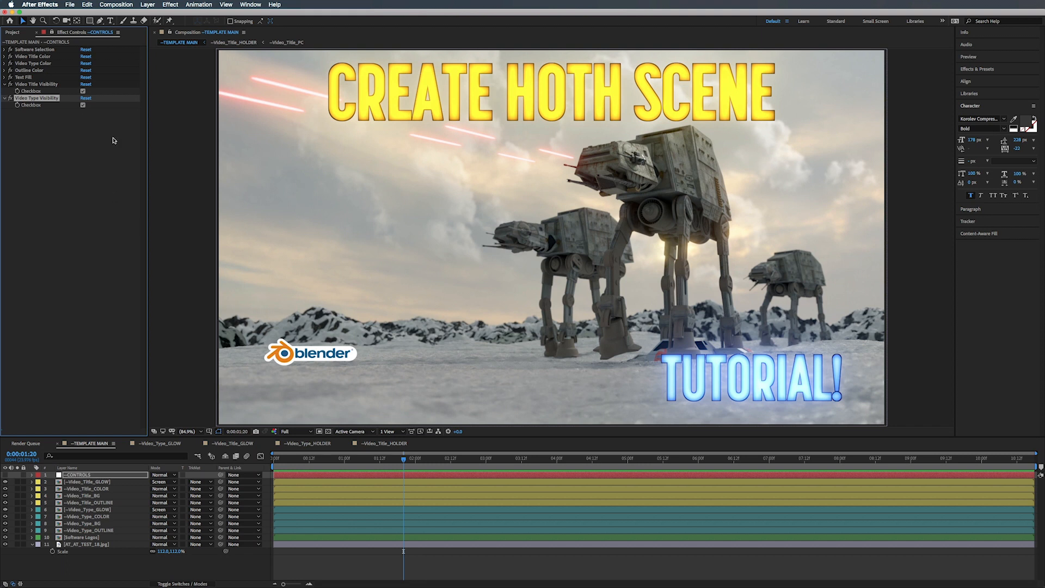
click(82, 91)
click(83, 91)
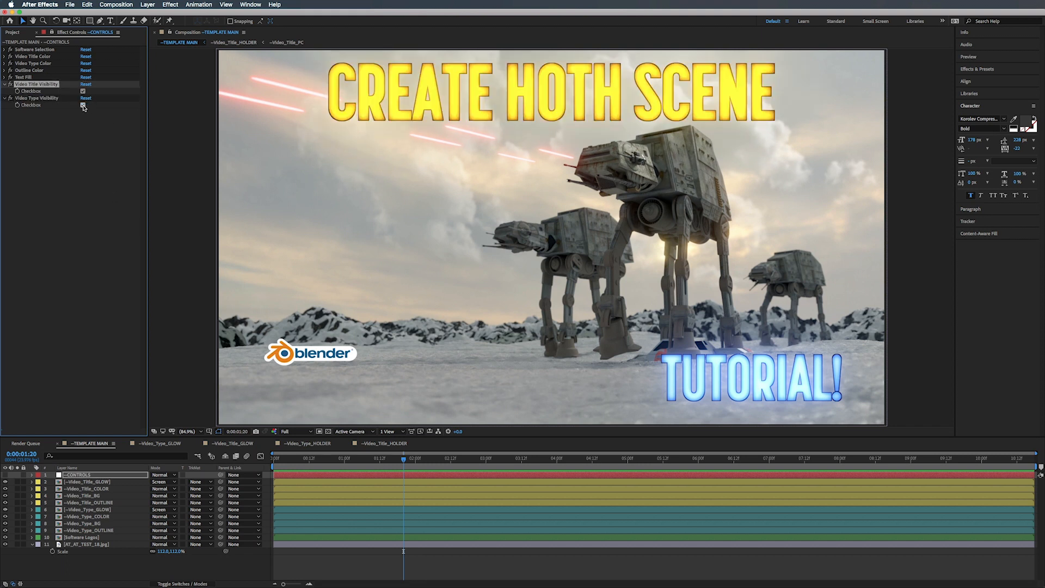
Toggle the Video Type Visibility checkbox off and on, and collapse both visibility effects on --CONTROLS.
click(83, 105)
click(83, 105)
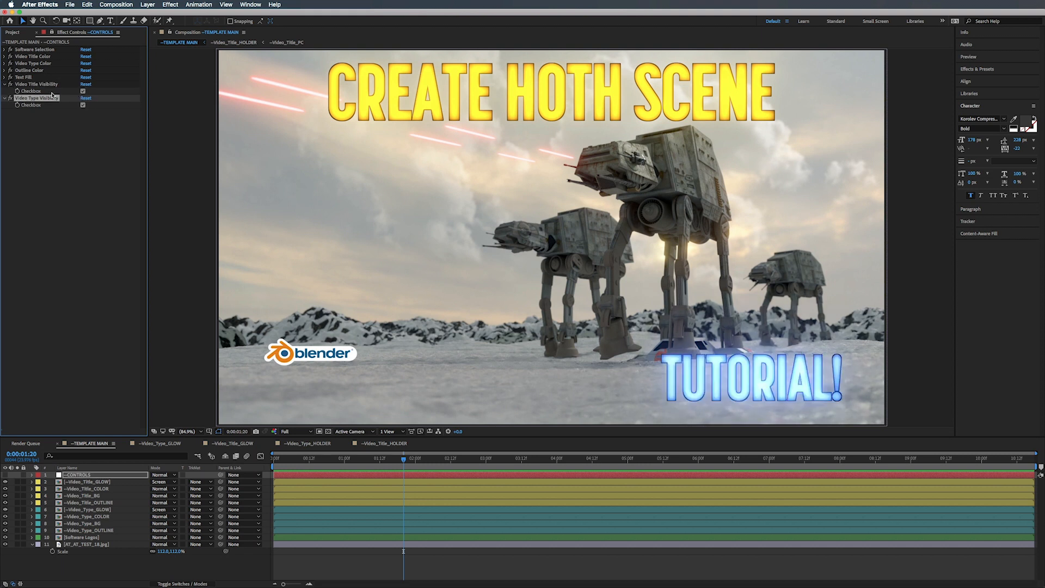
click(4, 84)
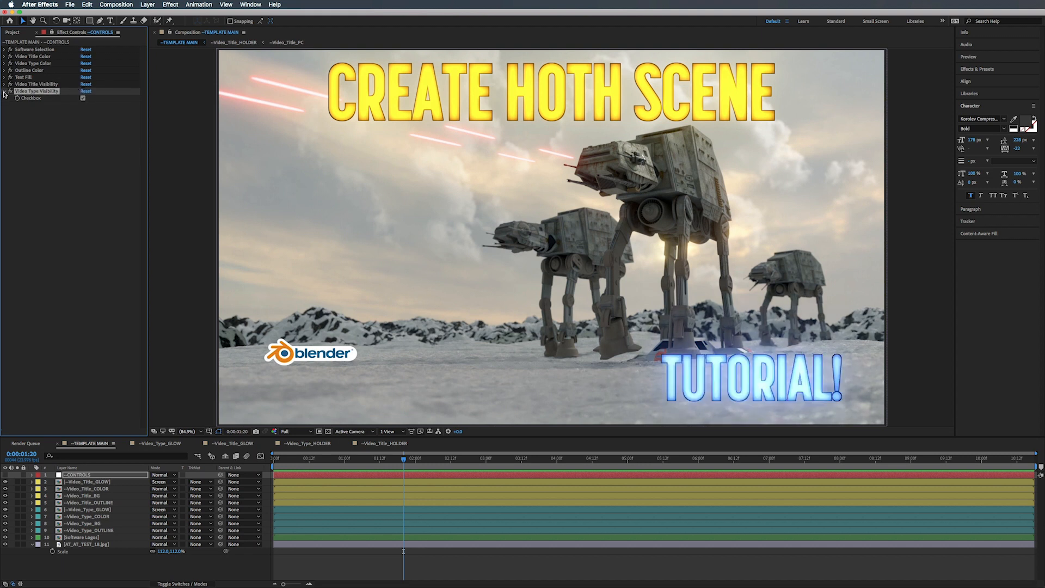
click(4, 91)
Test the Software Selection slider on --CONTROLS by setting it to 1 and stepping up and back down through the logos.
click(4, 49)
click(85, 56)
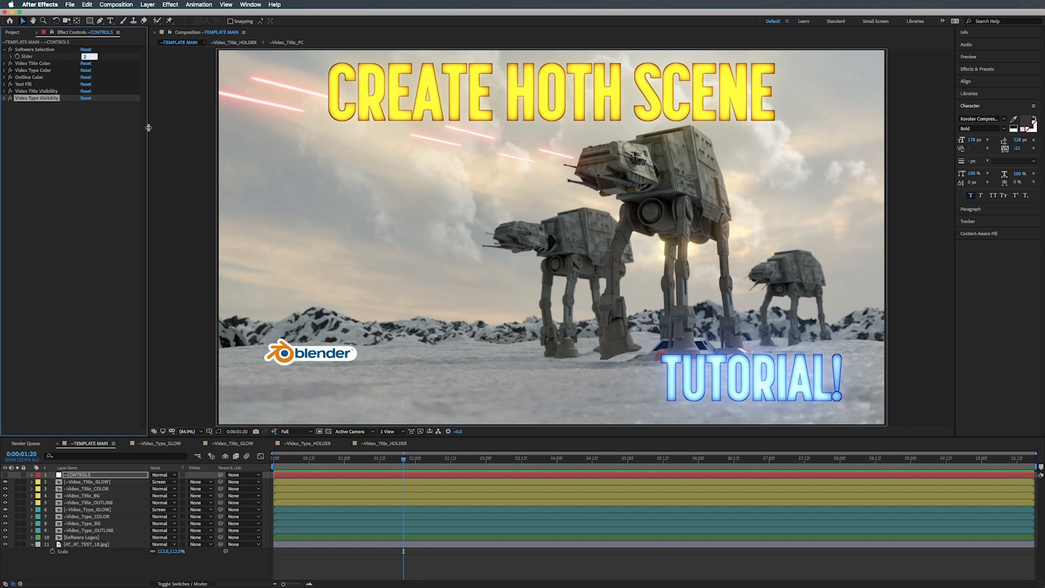
text(1)
key(Return)
key(Up)
key(Up)
key(Up)
key(Up)
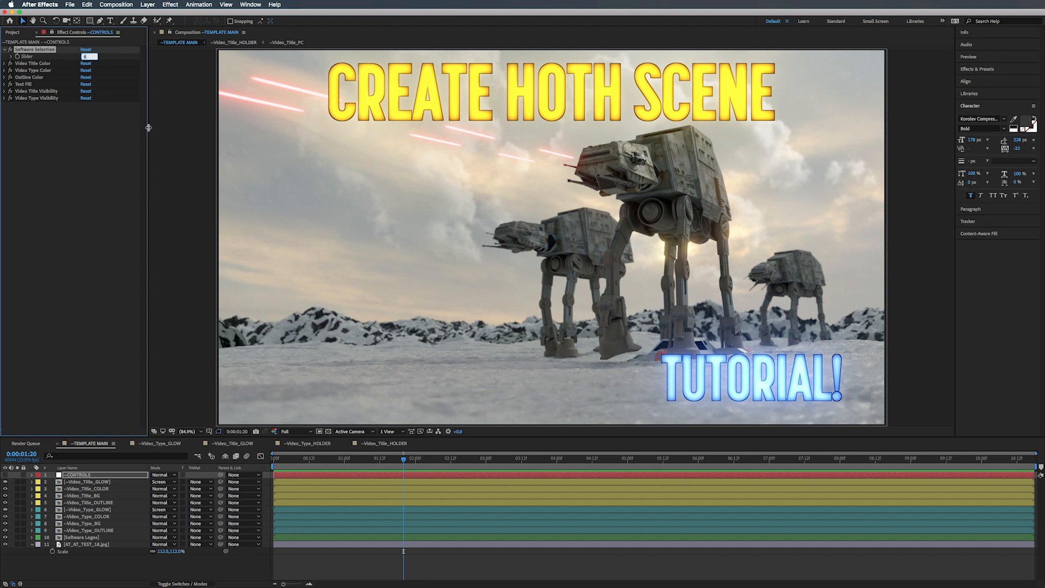
key(Down)
key(Down)
key(Down)
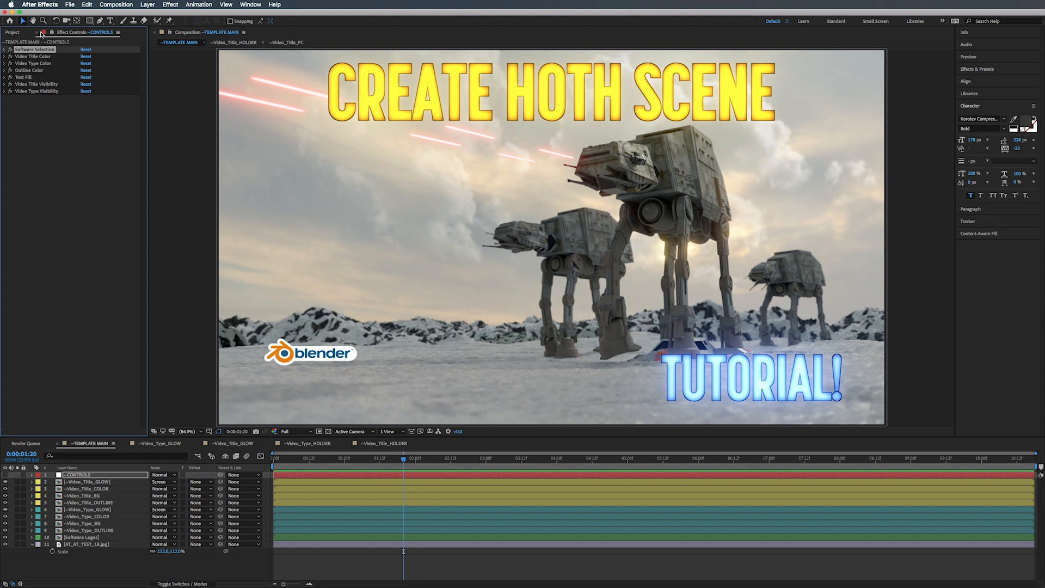
Replace the background in --TEMPLATE MAIN by adding WW2_Effects_STILL.psd below Software Logos and deleting the AT_AT_TEST_18.jpg layer.
click(12, 32)
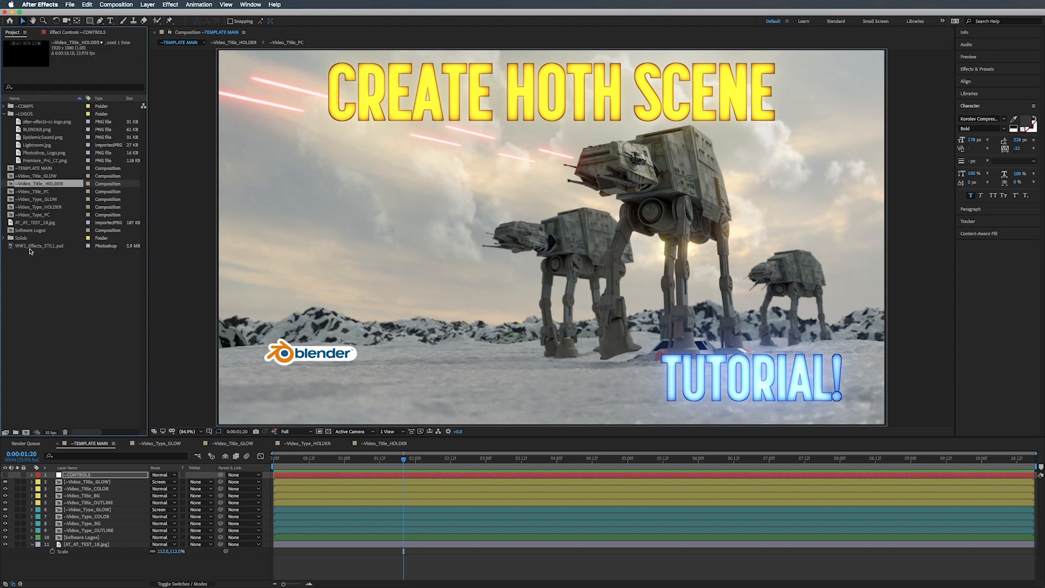
drag(31, 246, 88, 544)
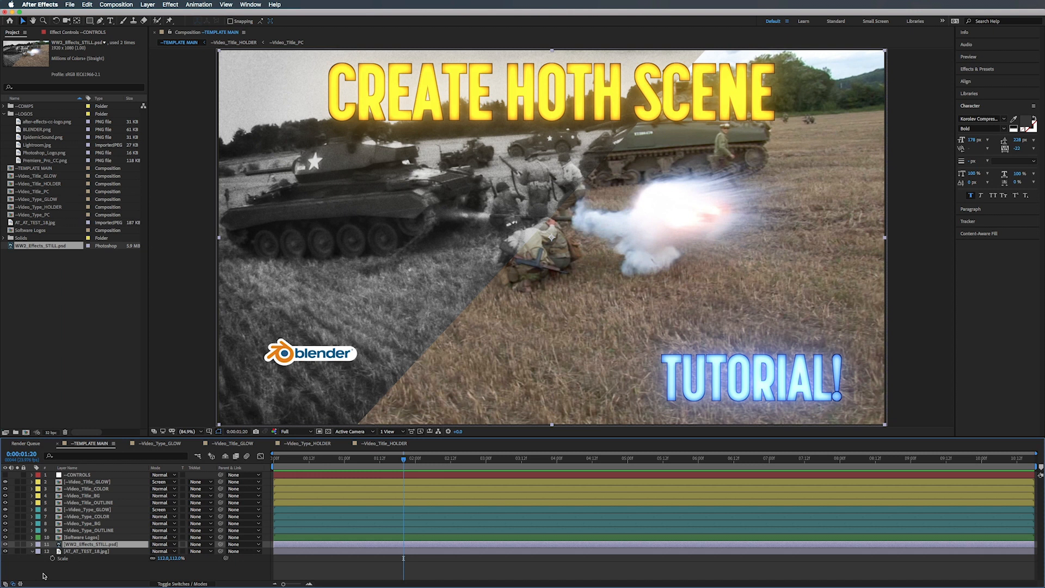
click(84, 552)
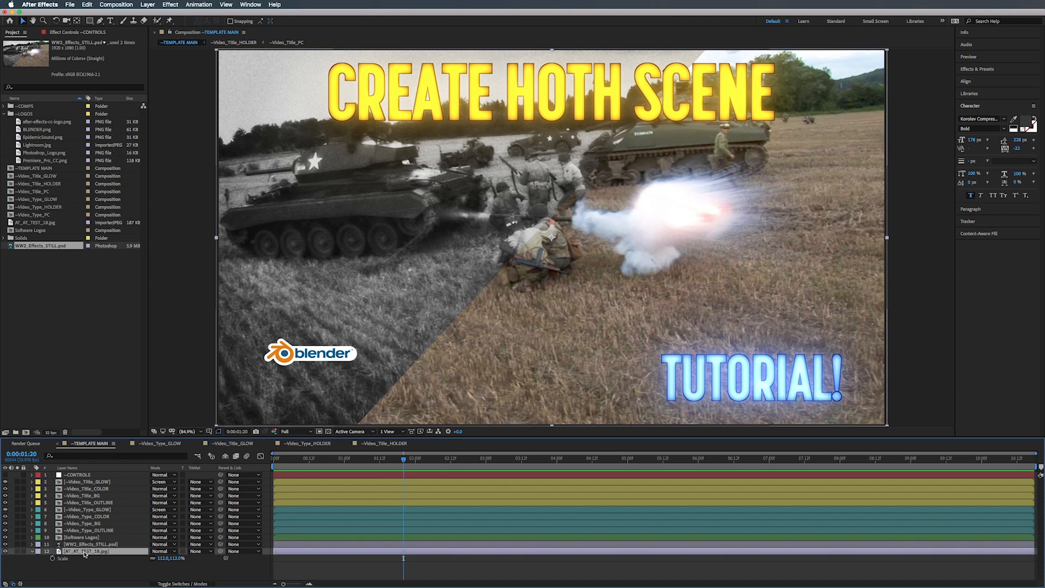
key(Delete)
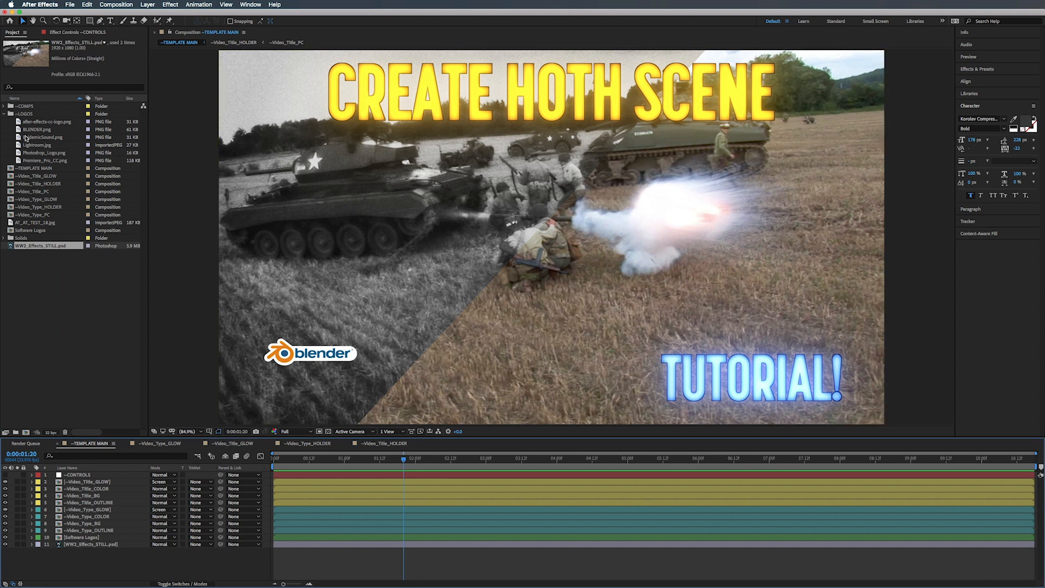
Open the --Video_Title_PC composition and replace its title text with "WW1 FILM EFFECT".
click(4, 114)
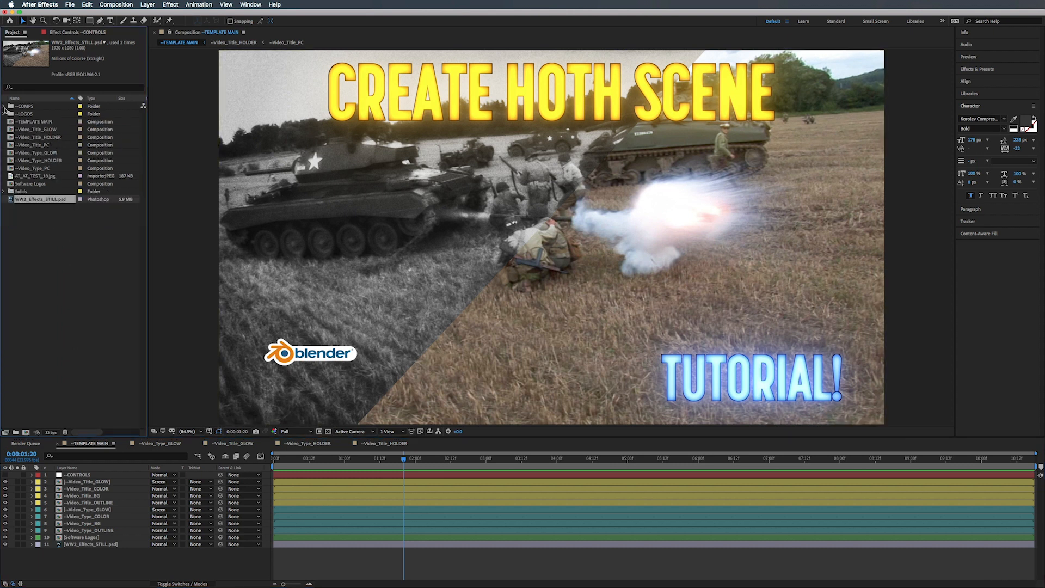
double_click(37, 139)
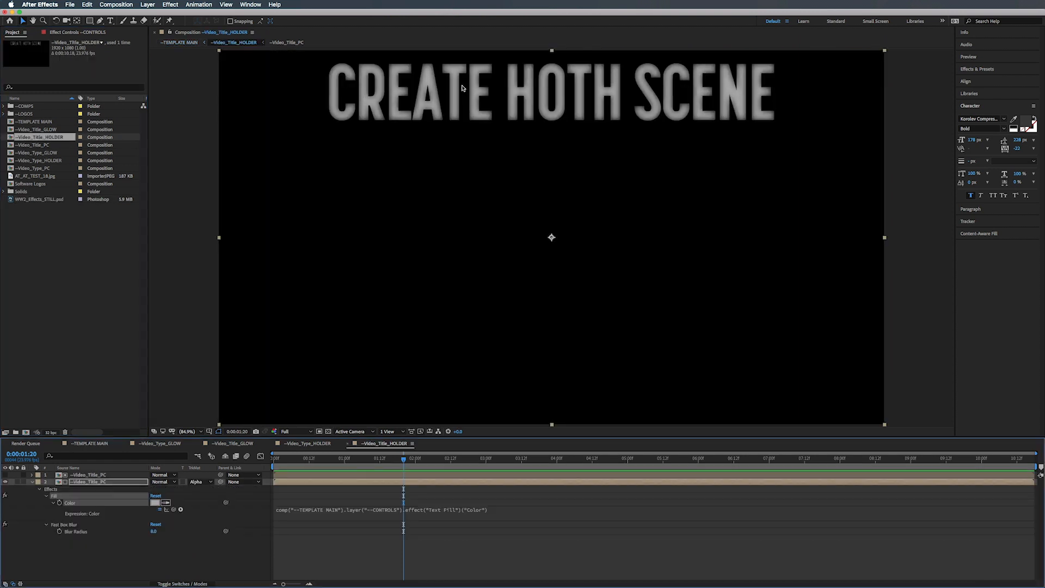
click(39, 146)
double_click(38, 147)
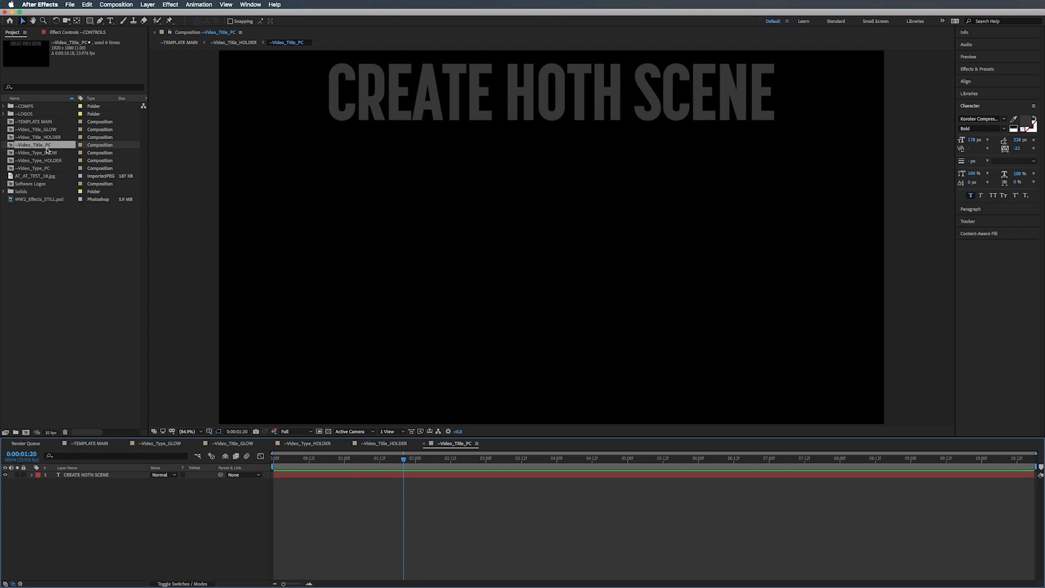
click(87, 475)
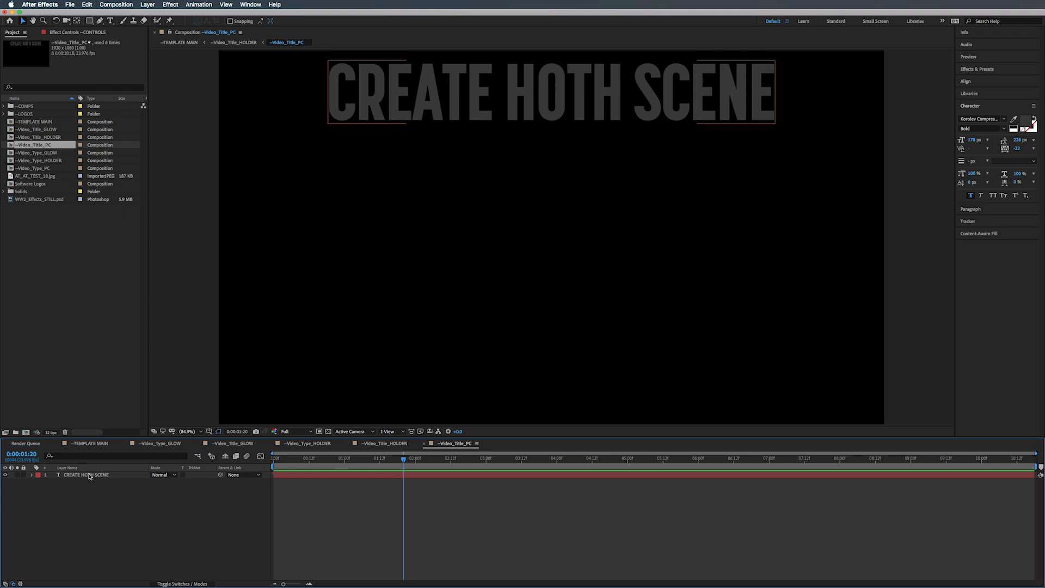
double_click(359, 476)
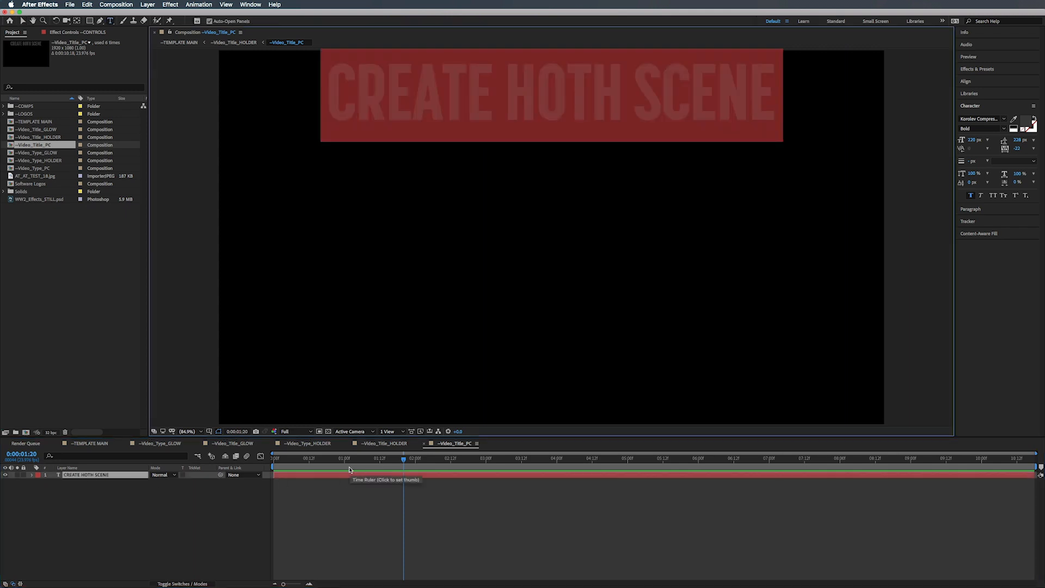
text(WW1 )
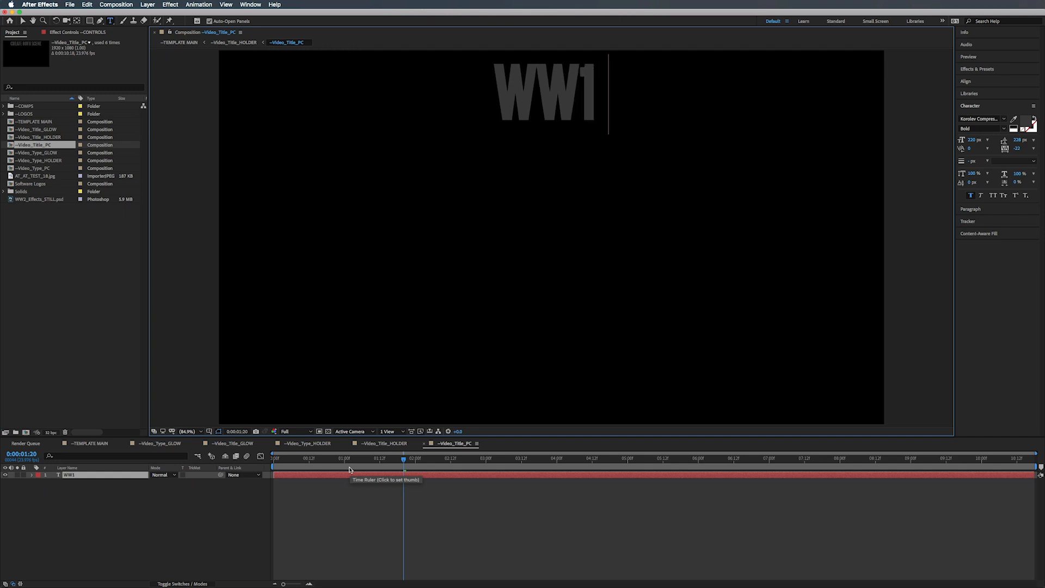
text(FILM )
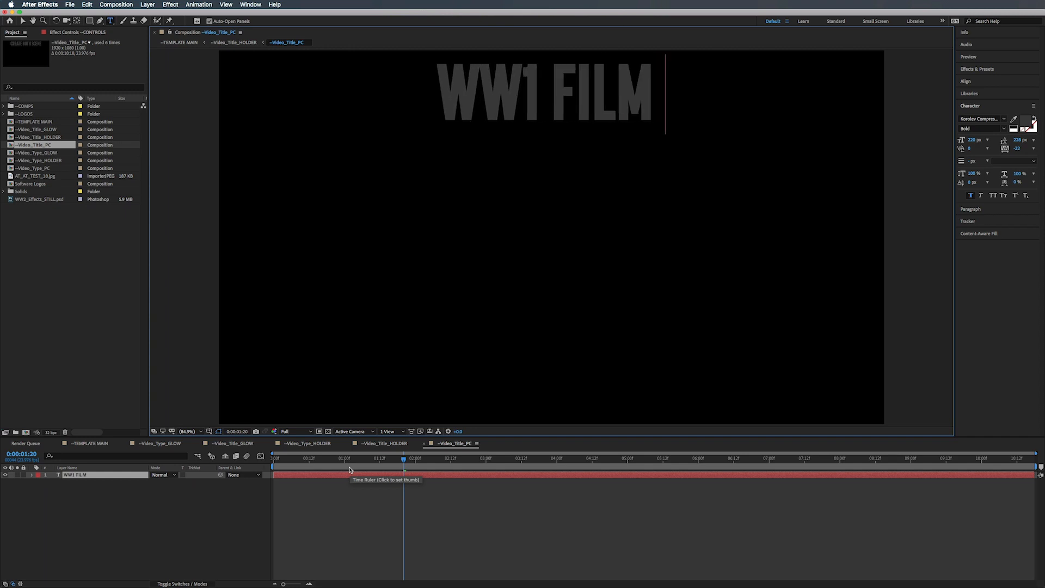
text(EFFECT)
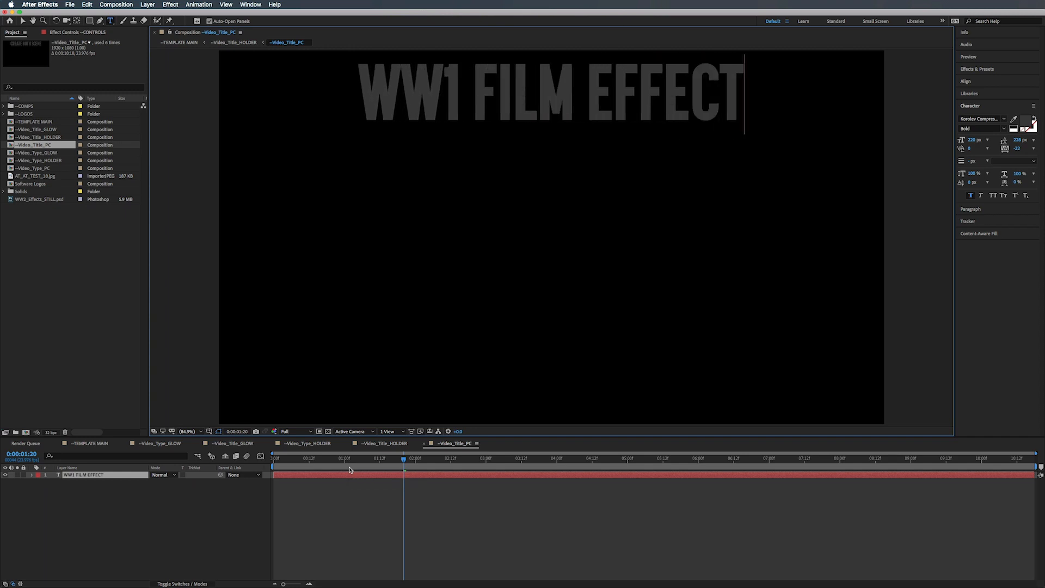
Center the new title text horizontally in the composition and return to --TEMPLATE MAIN.
click(407, 477)
click(966, 81)
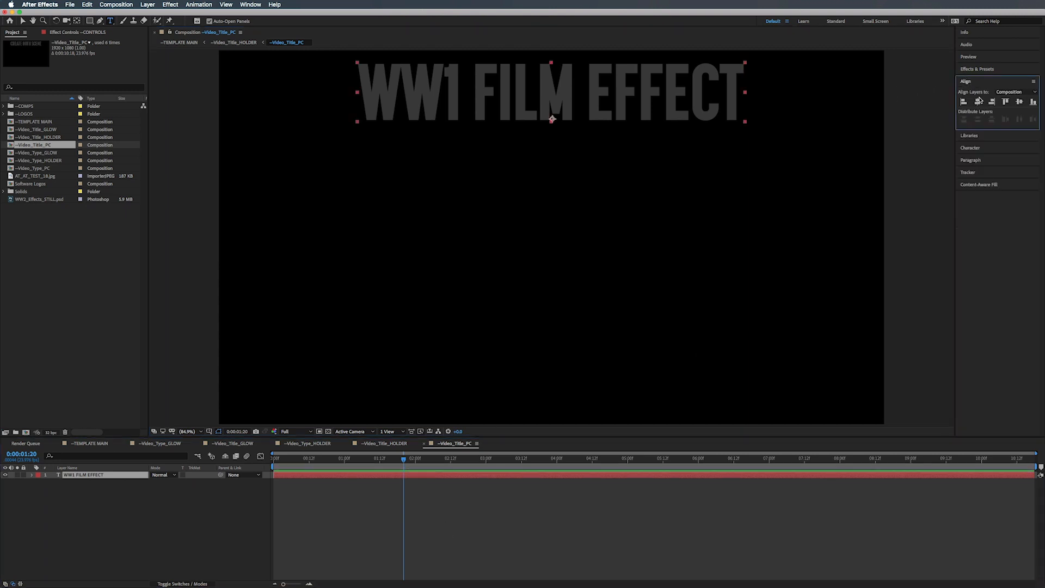
click(978, 102)
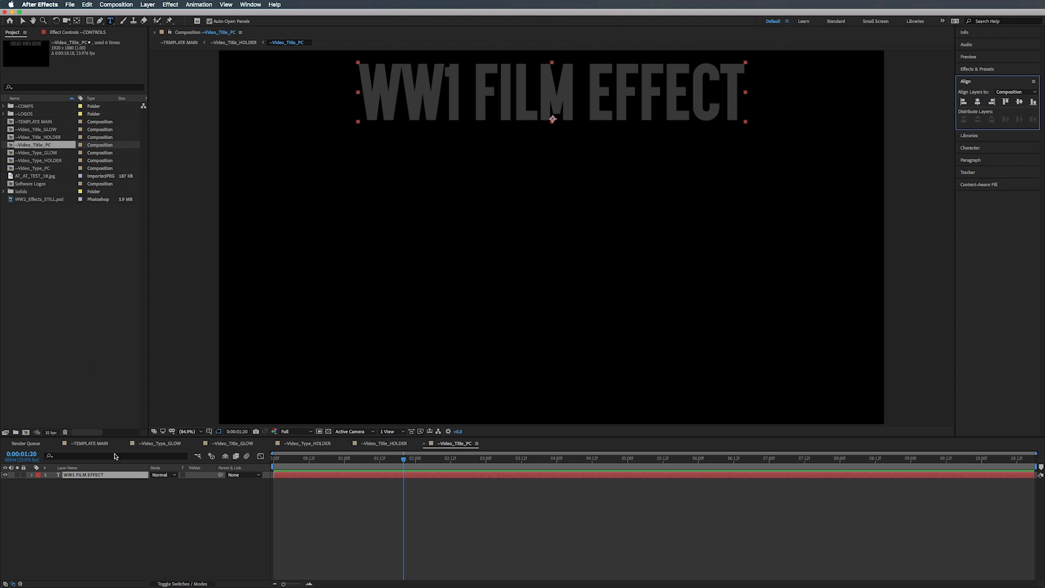
click(86, 445)
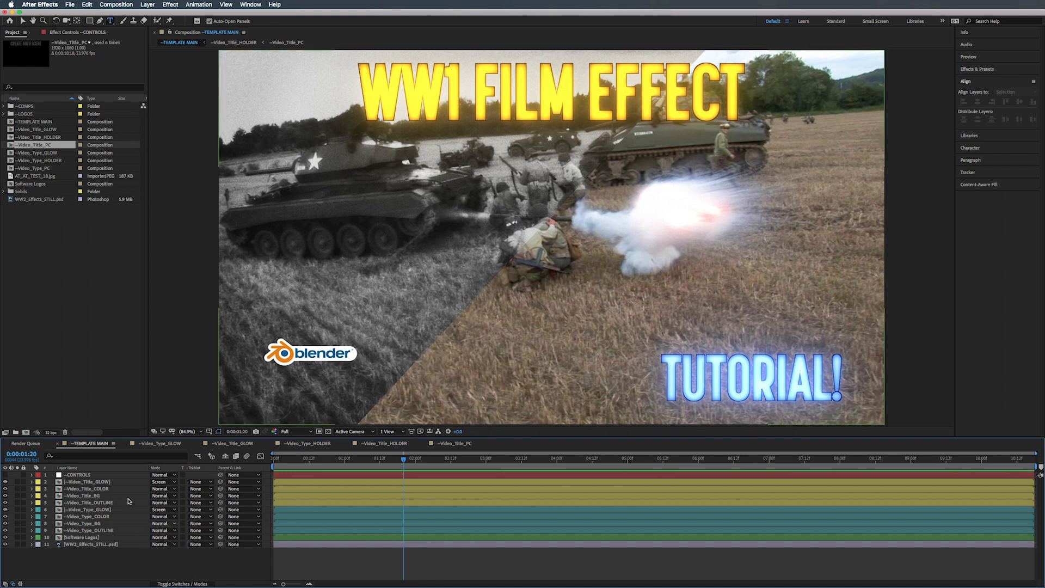
Set the Software Selection slider on --CONTROLS to 1 to use the After Effects logo, previewing neighbouring logo values on the way.
click(79, 33)
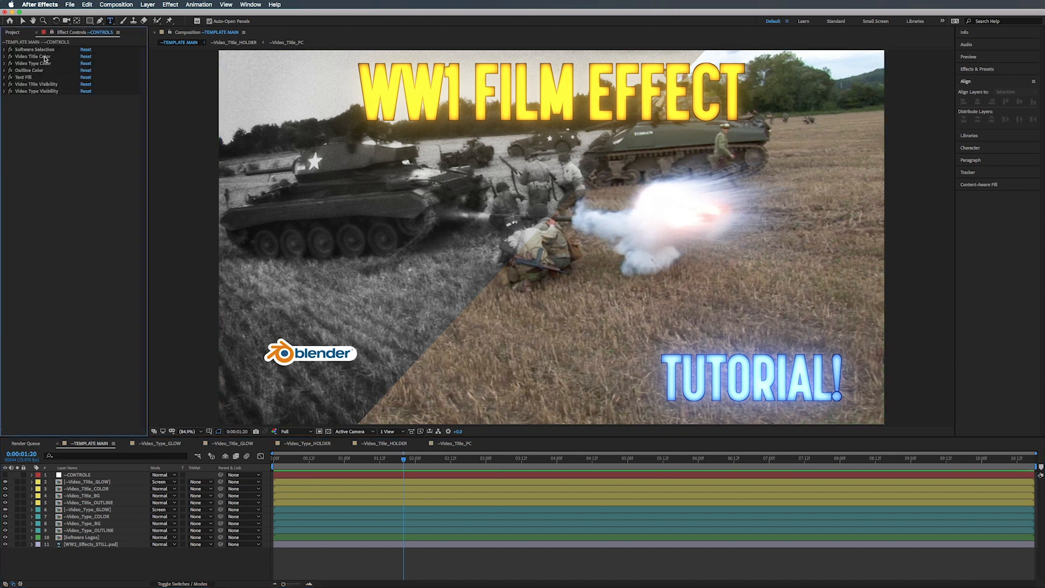
click(3, 49)
click(86, 56)
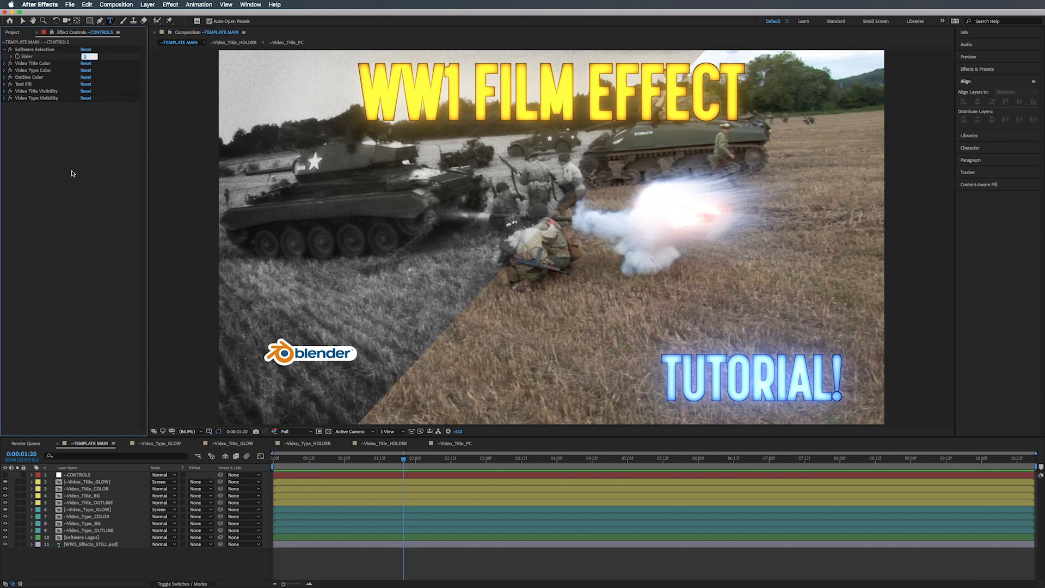
text(1)
key(Return)
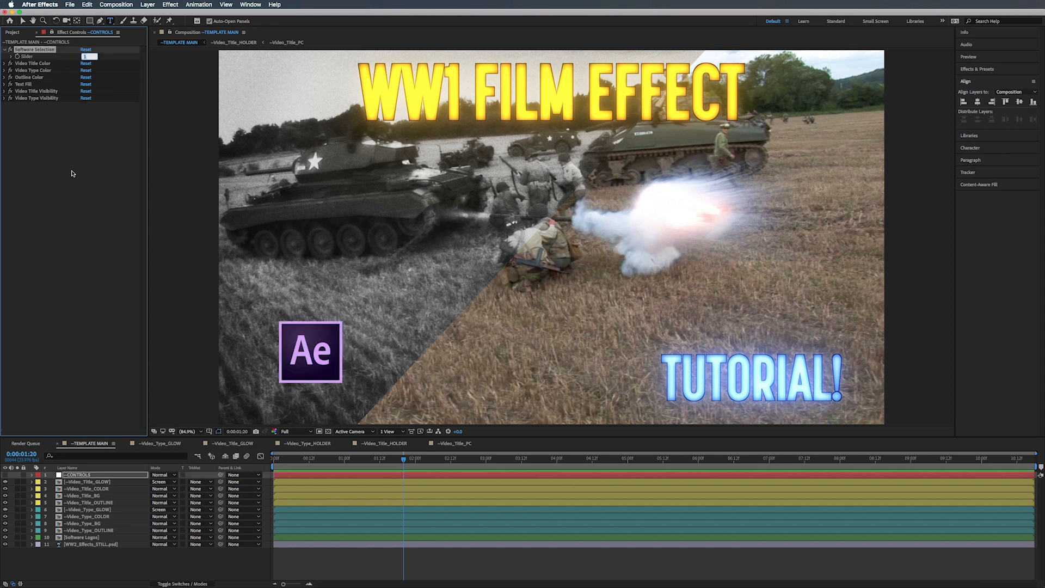
key(Down)
key(Up)
key(Up)
key(Up)
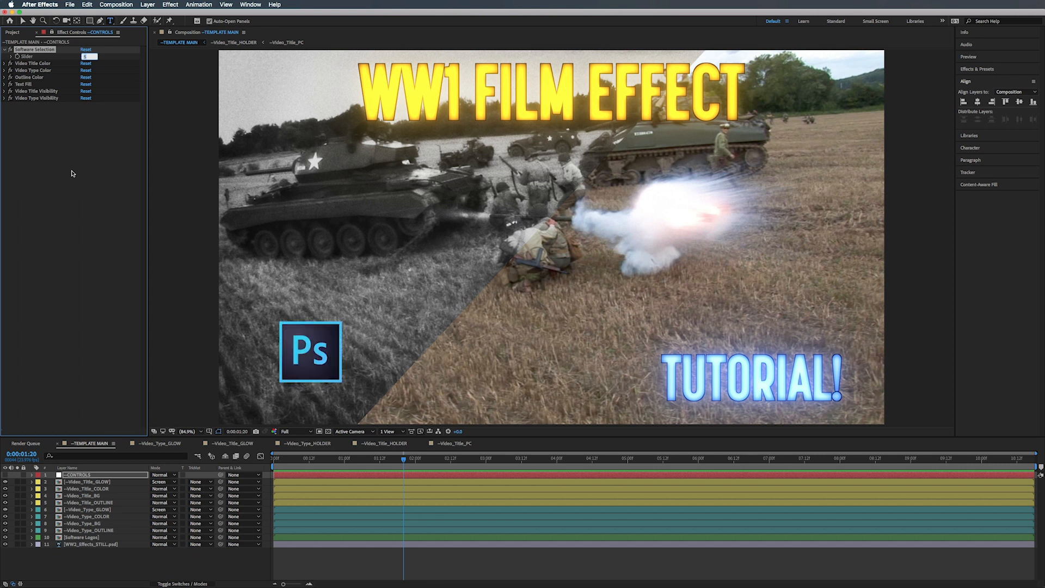
key(Down)
key(Down)
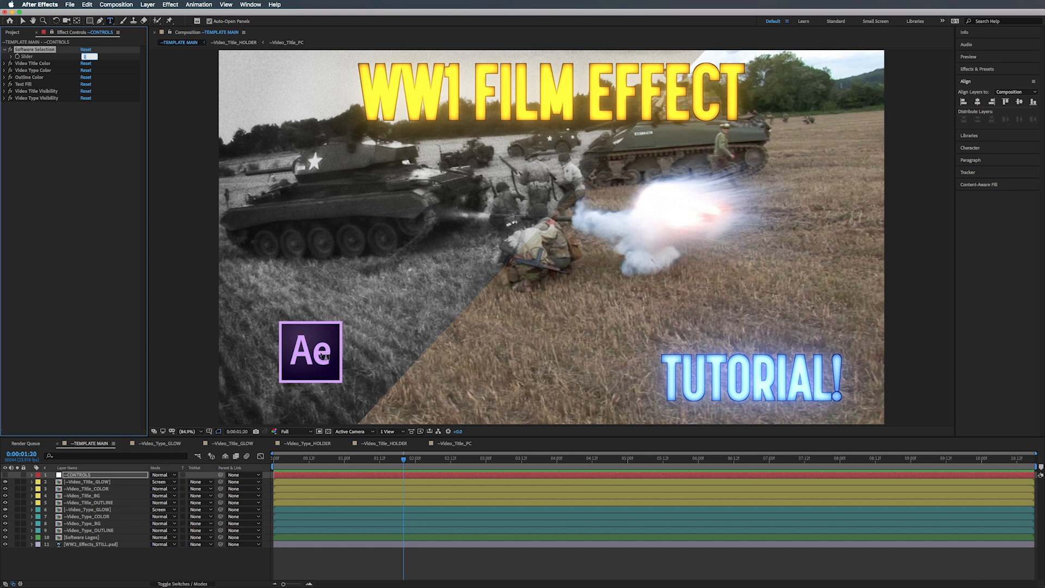
Add the current --TEMPLATE MAIN frame to the render queue and delete the older TEMPLATE_MAIN queue item.
click(86, 485)
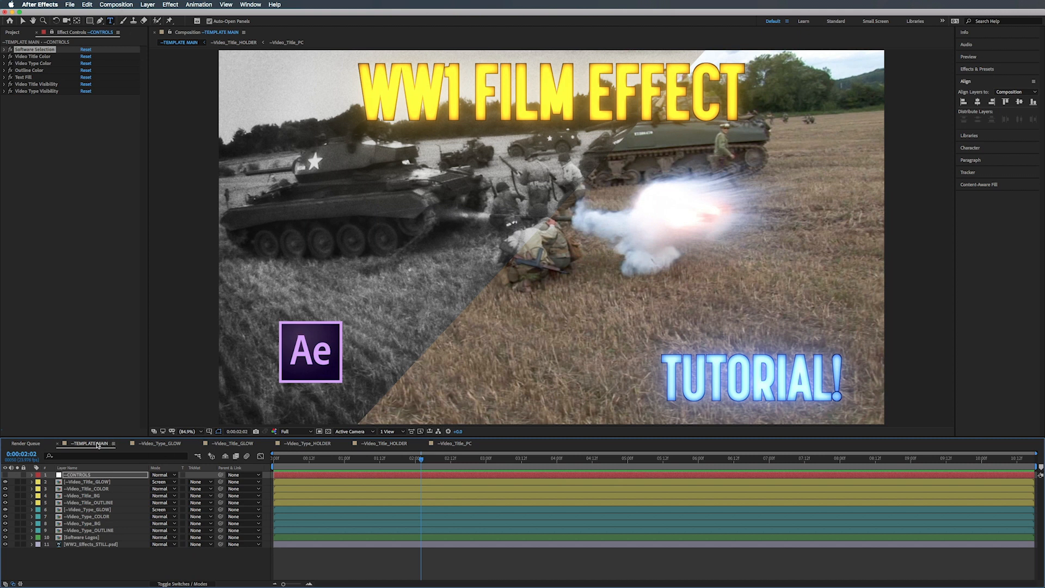
click(116, 4)
mouse_move(118, 99)
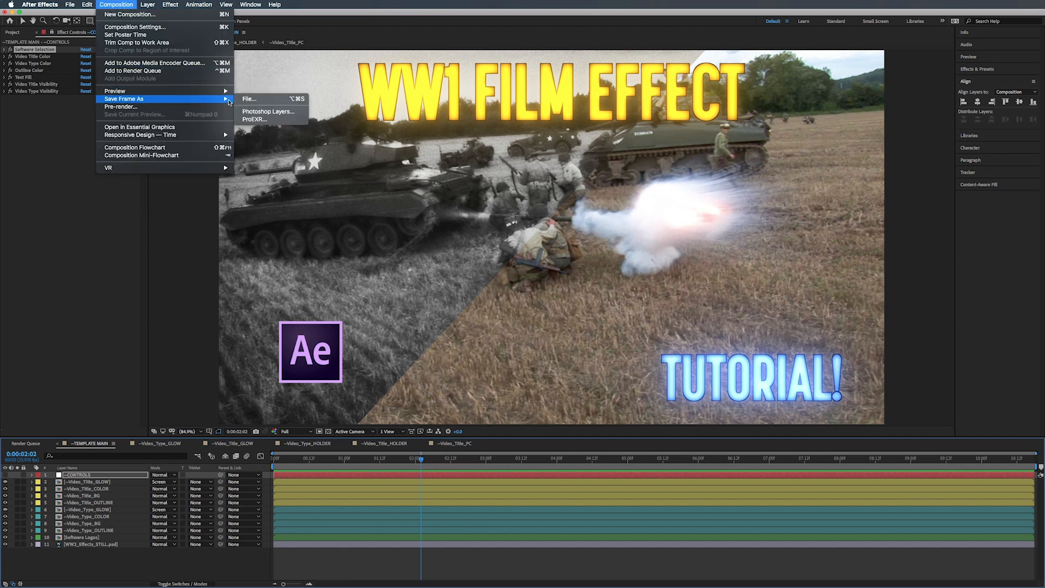
click(270, 112)
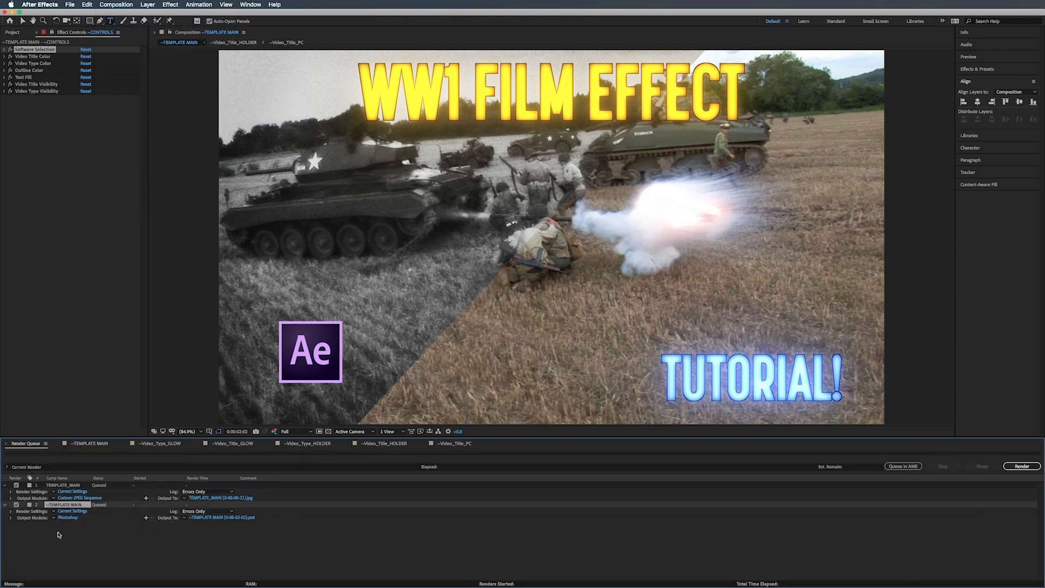
click(60, 485)
key(Delete)
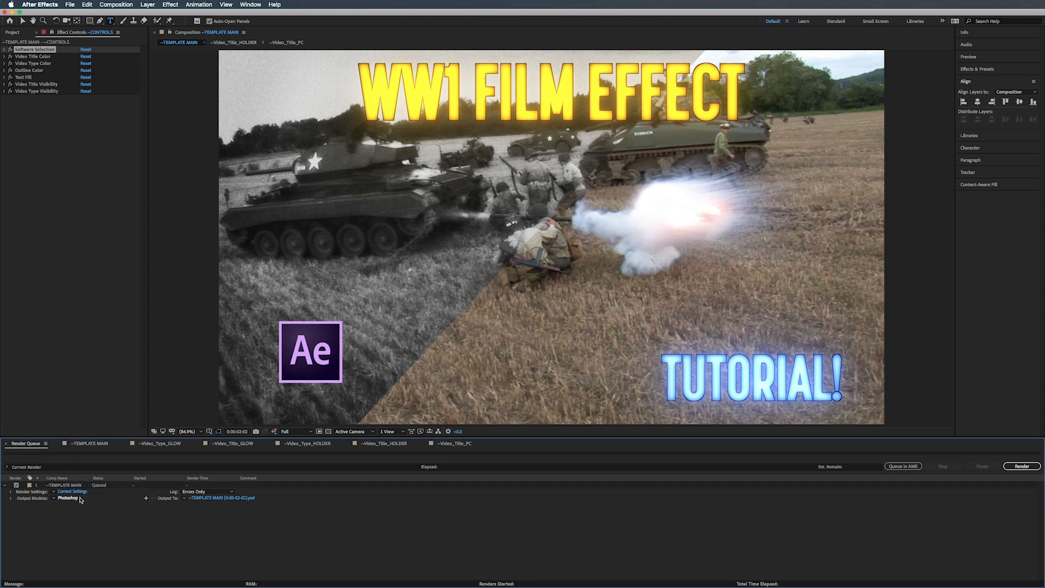
Set the queued frame's output module format to JPEG Sequence, keeping the JPEG quality at 10 (Maximum).
click(76, 498)
click(500, 202)
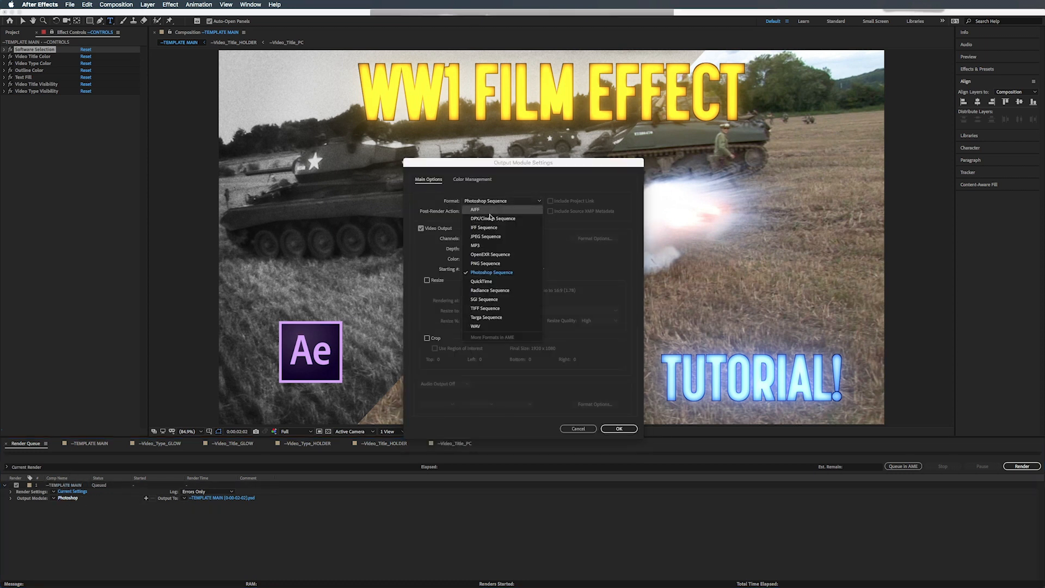
click(486, 237)
click(599, 238)
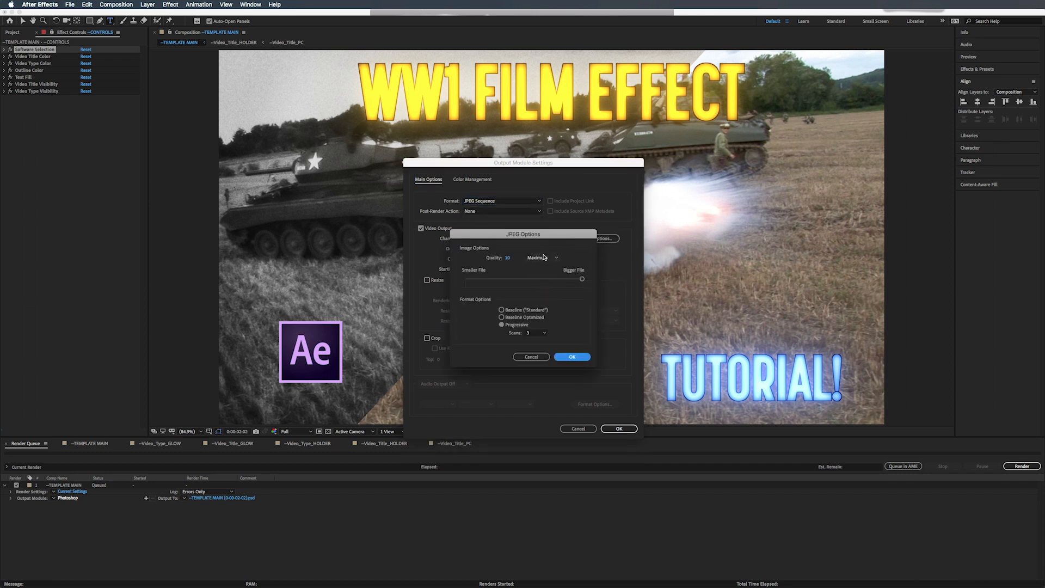
click(582, 359)
click(619, 428)
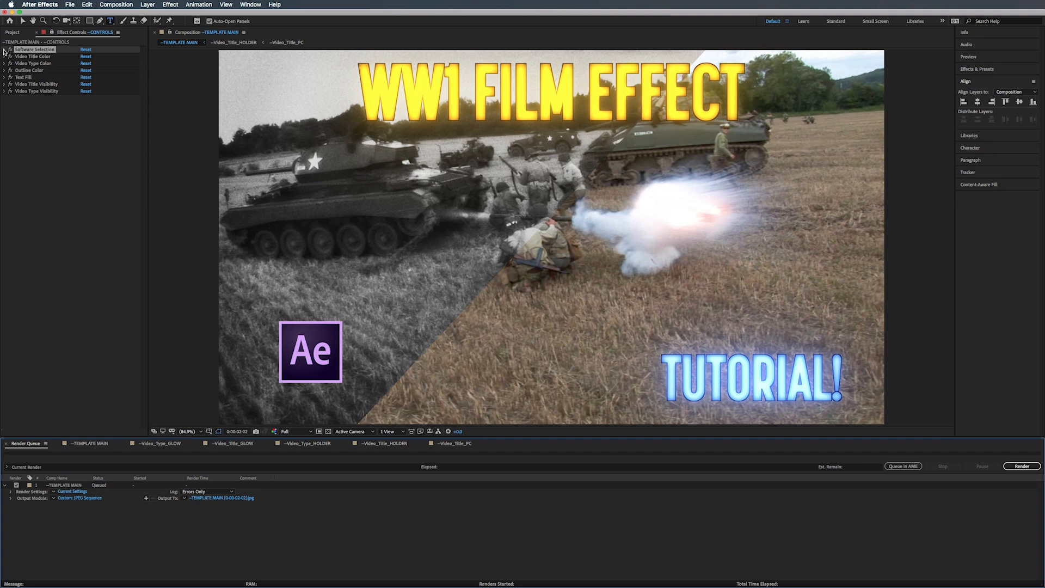
Expand all effects on --CONTROLS to review their slider, color and checkbox settings, and collapse them again.
shift+click(27, 95)
shift+click(37, 90)
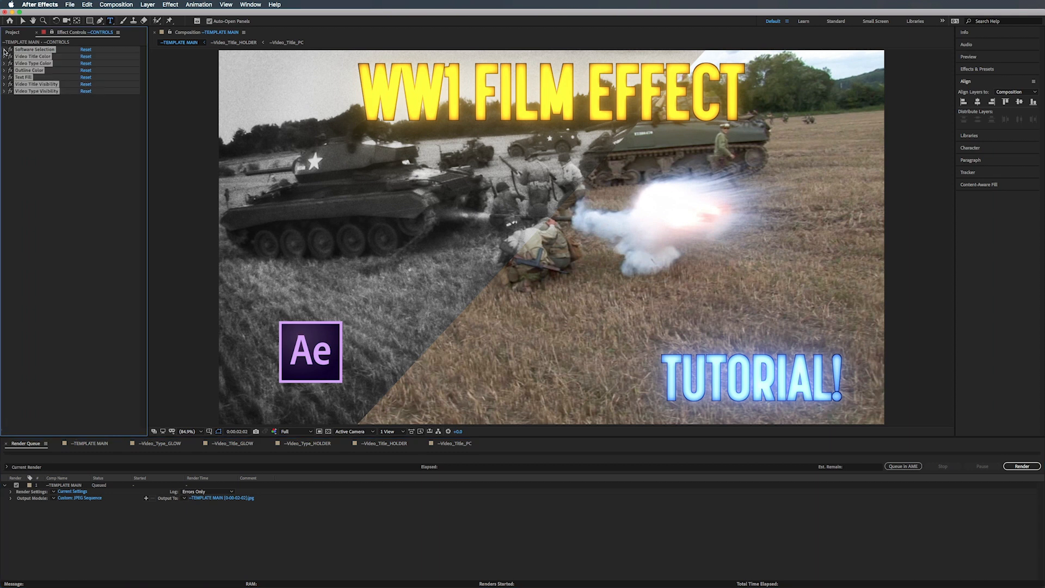
click(4, 49)
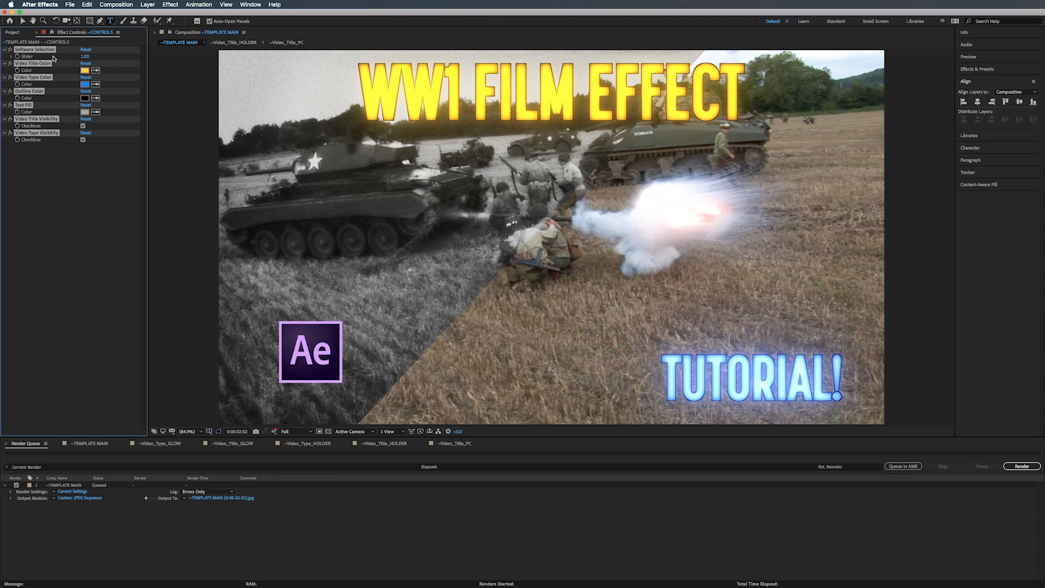
click(86, 57)
click(36, 118)
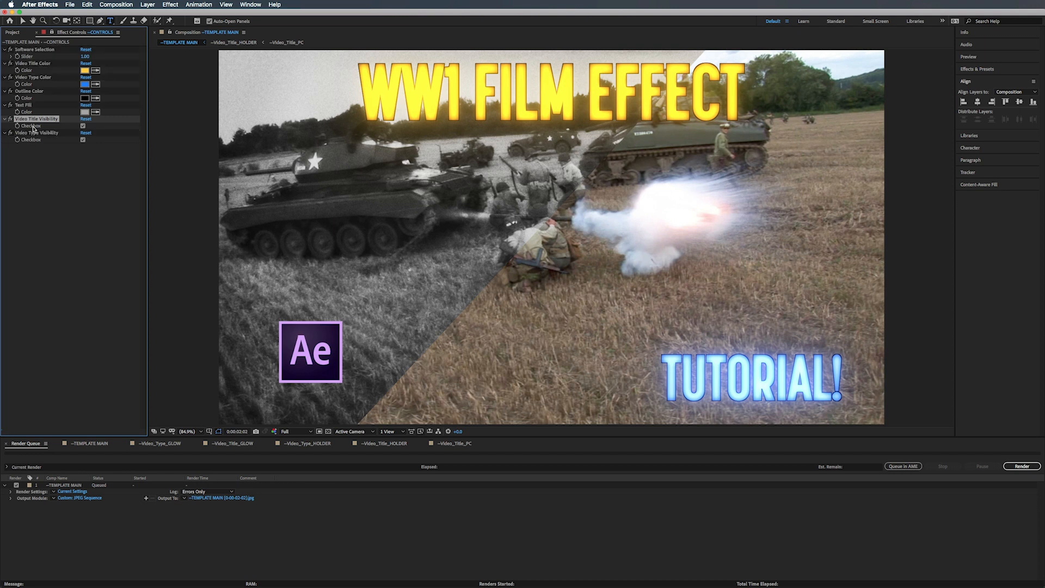
click(83, 127)
click(34, 50)
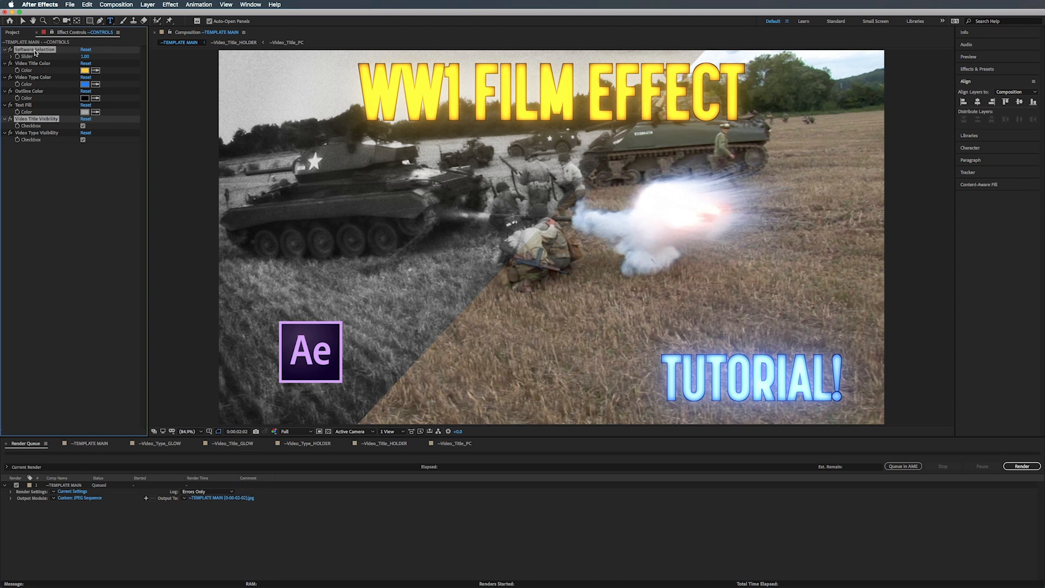
shift+click(38, 133)
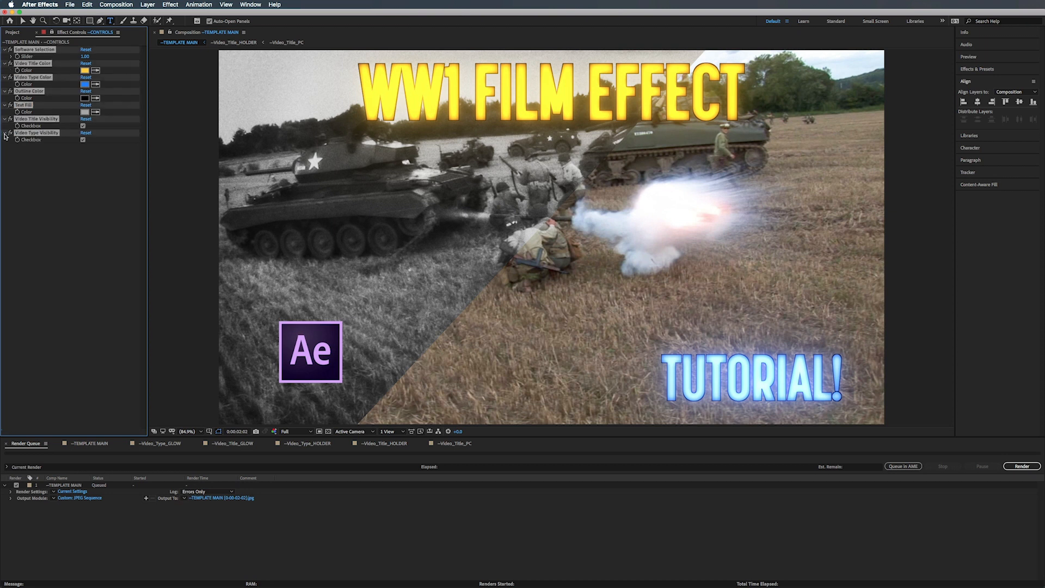
click(4, 133)
click(63, 143)
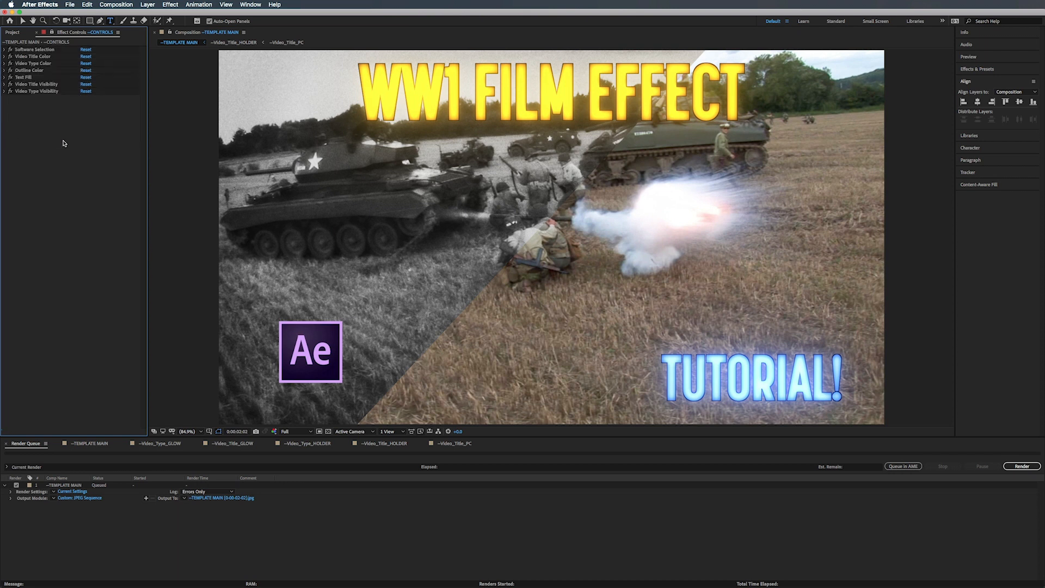